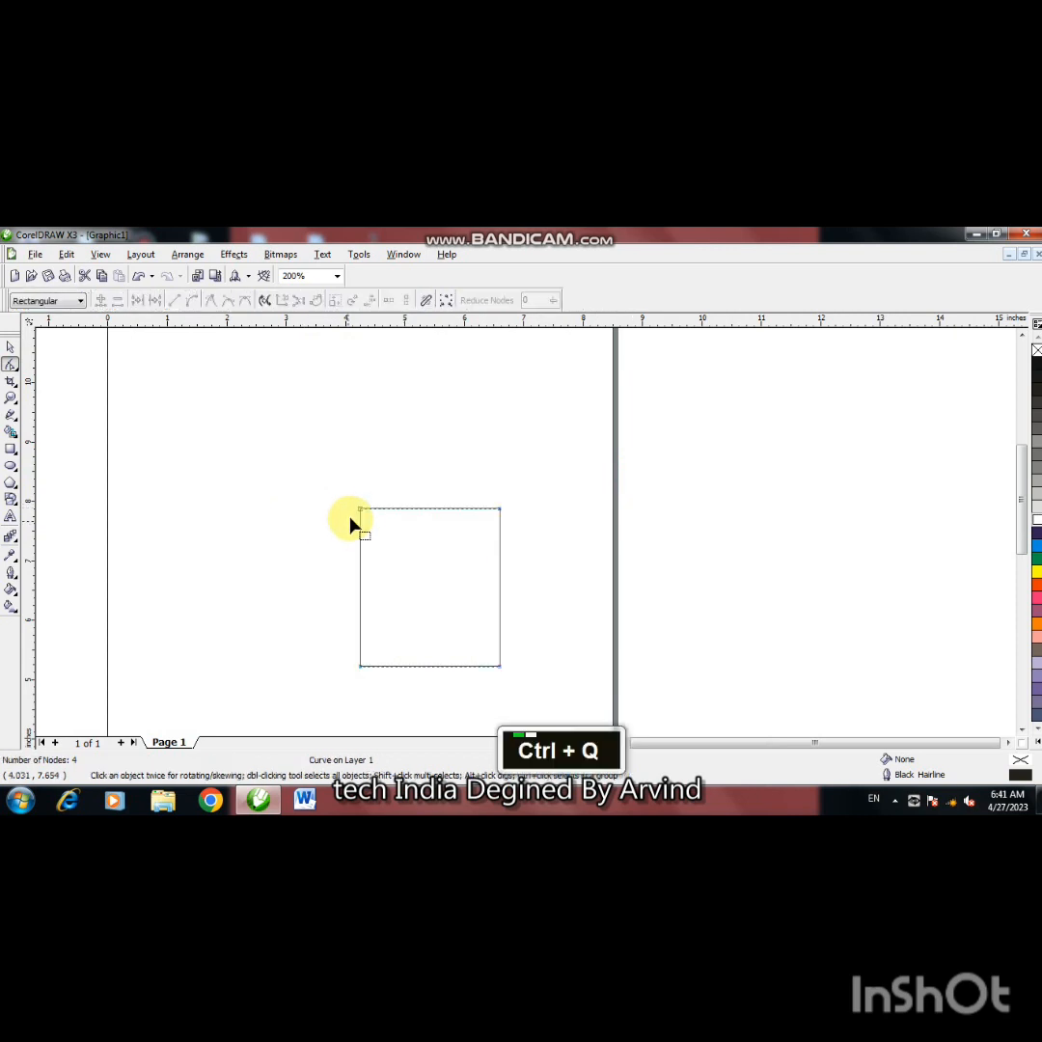
Step: Lower the rectangle's two left corner nodes together by 0.5 inches to slant its upper and lower edges
left_click(360, 509)
left_click(360, 666, "shift")
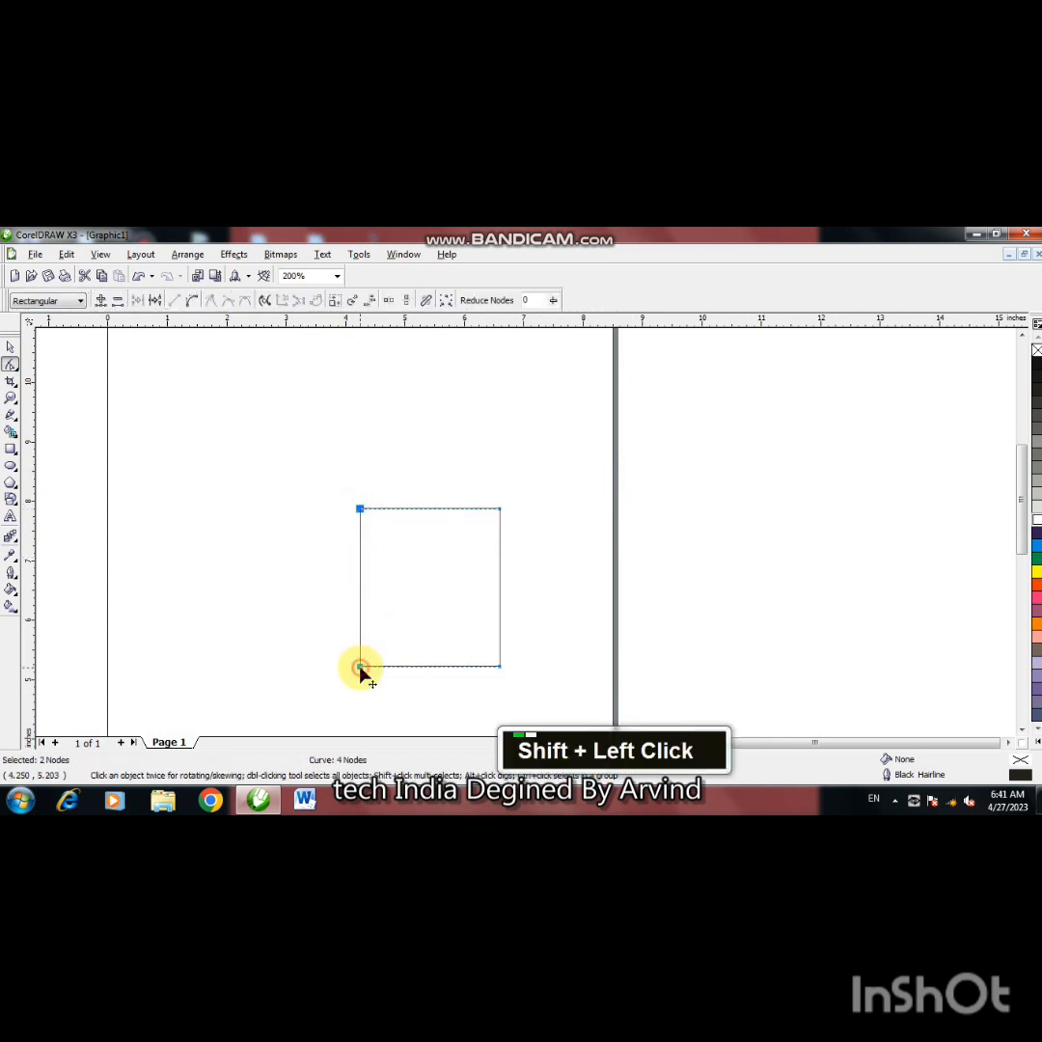
key("Down")
key("Down")
key("Down")
key("Down")
key("Down")
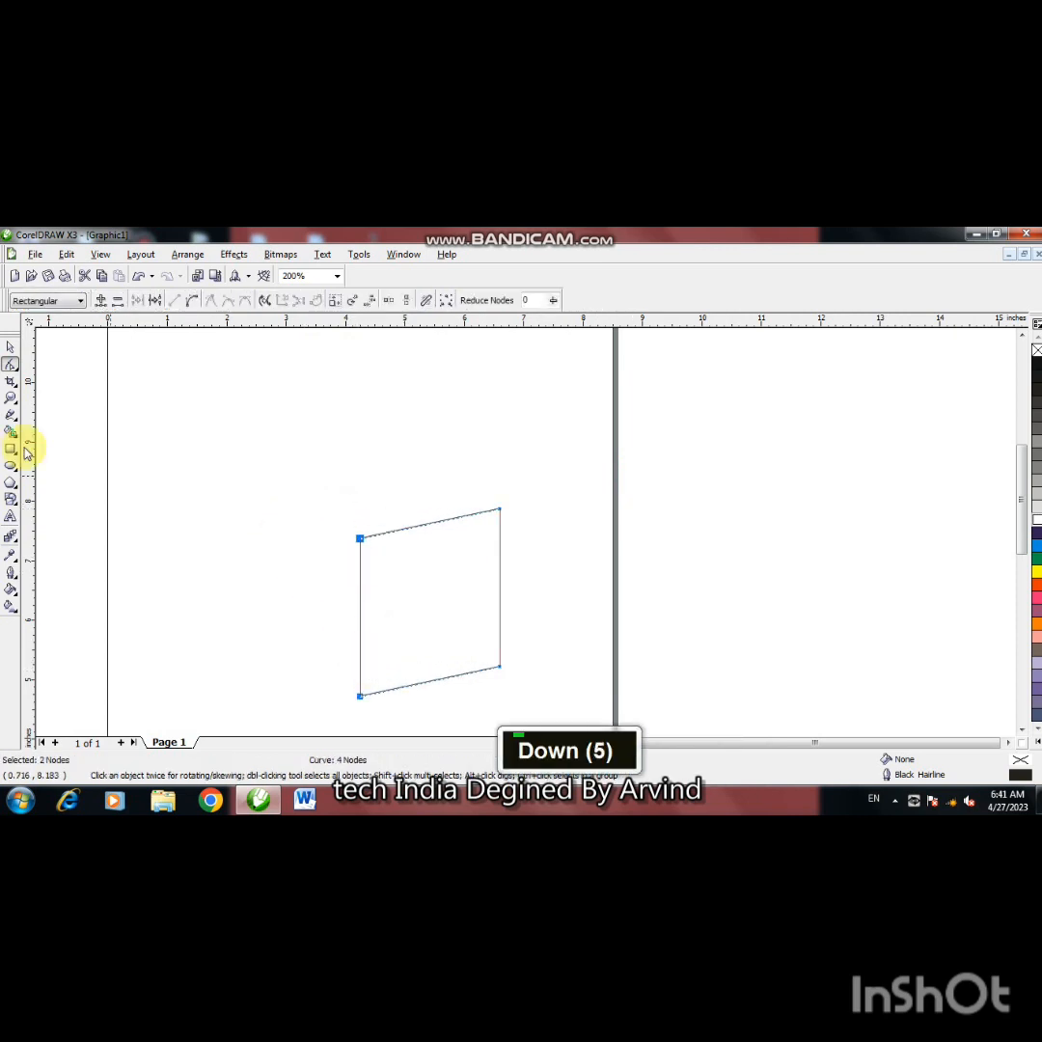
left_click(10, 352)
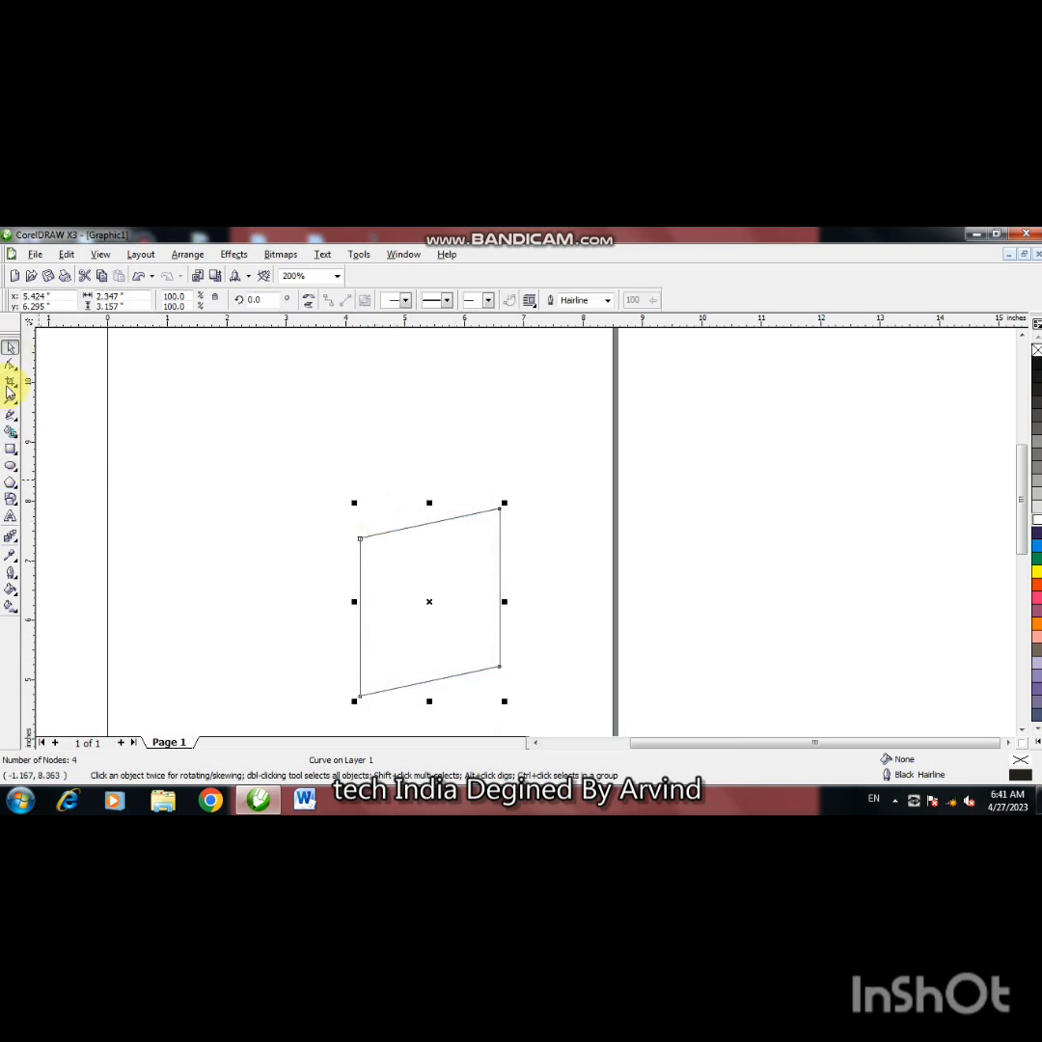
Step: Convert all four straight edges of the slanted shape to curve segments
left_click(10, 365)
right_click(433, 526)
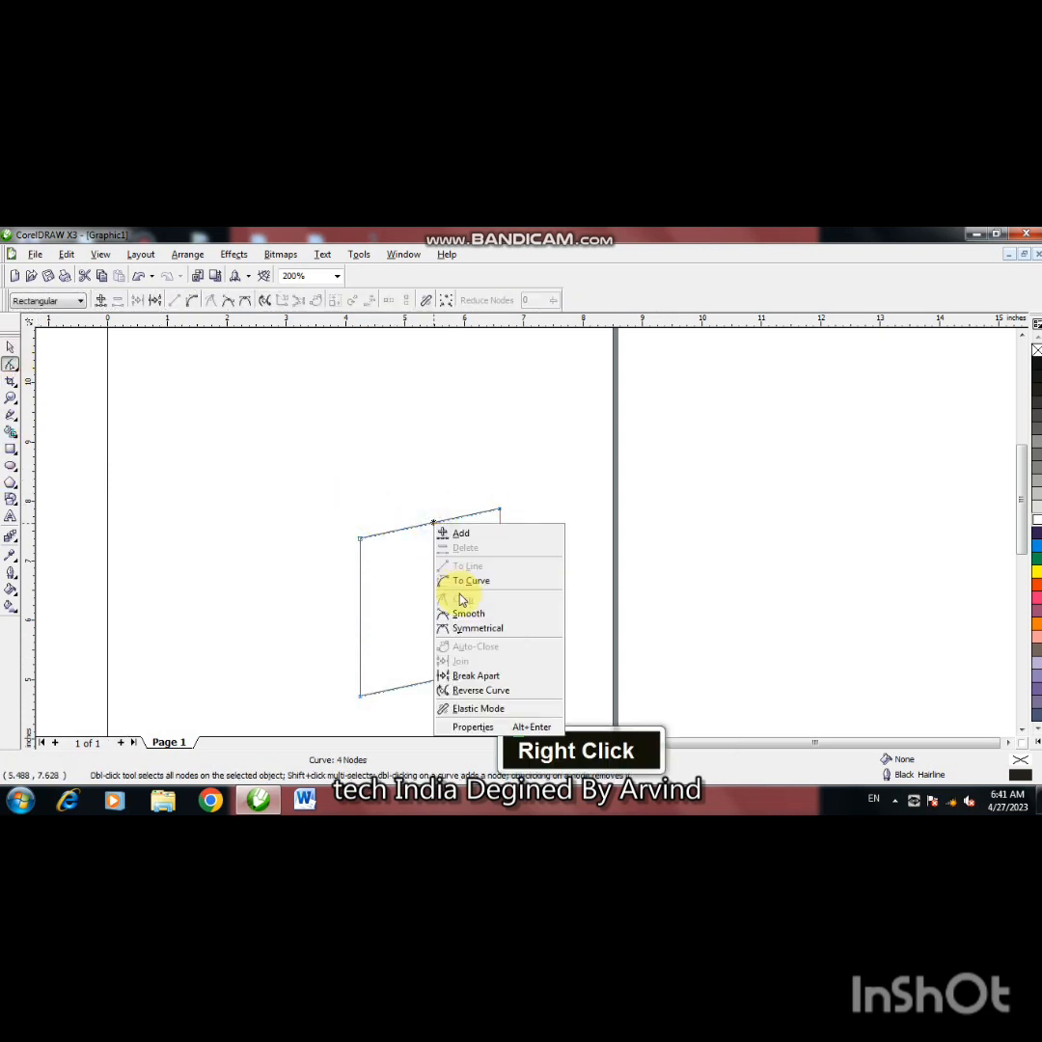
left_click(470, 579)
right_click(433, 690)
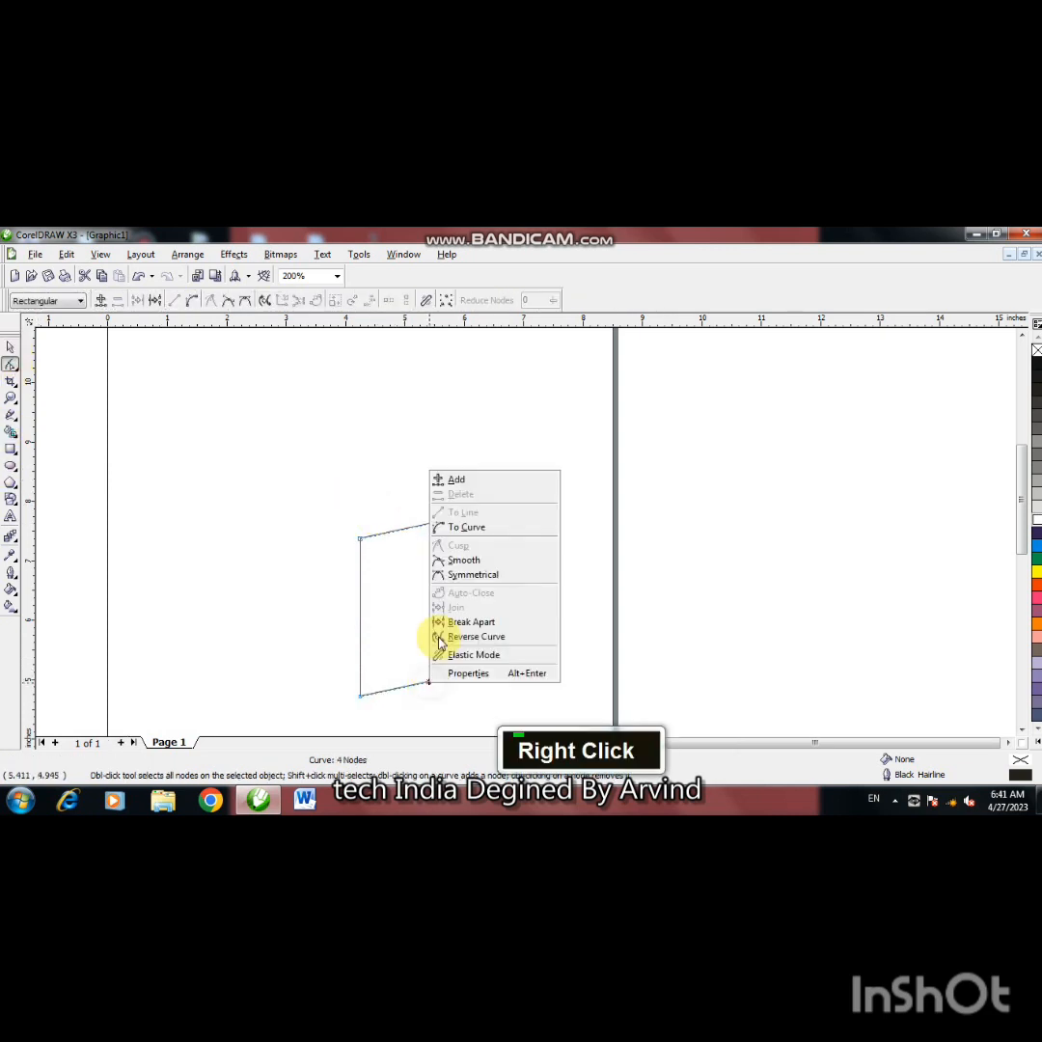
left_click(472, 518)
right_click(362, 613)
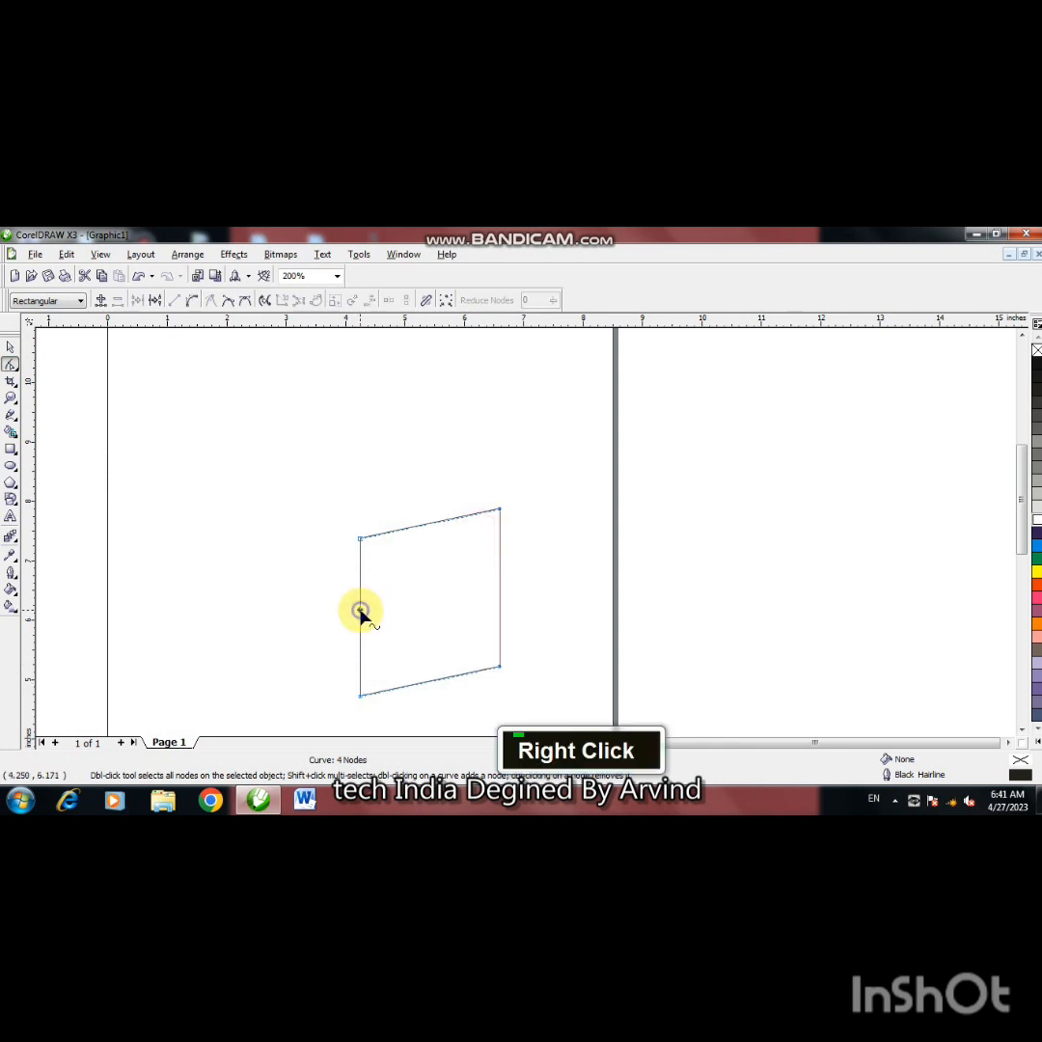
left_click(410, 456)
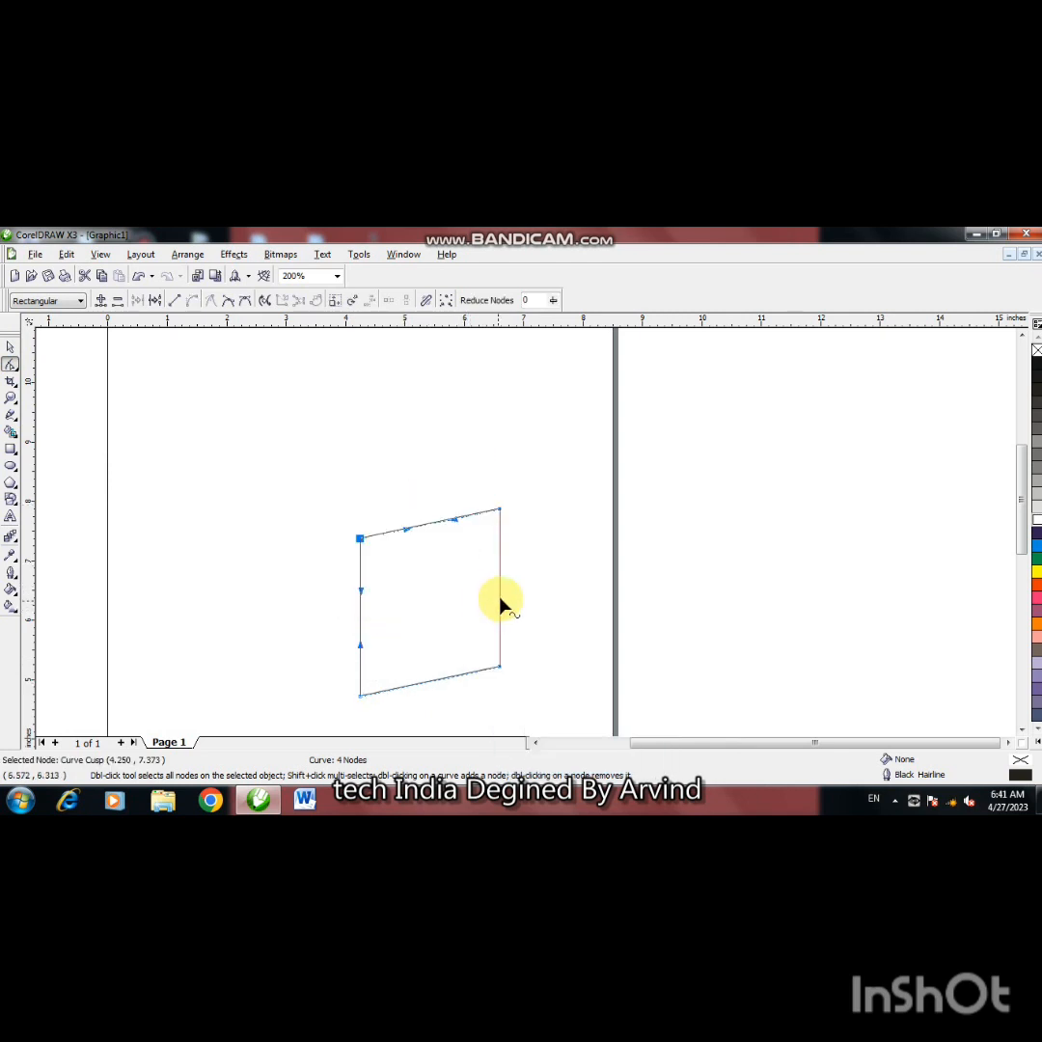
right_click(500, 600)
left_click(427, 537)
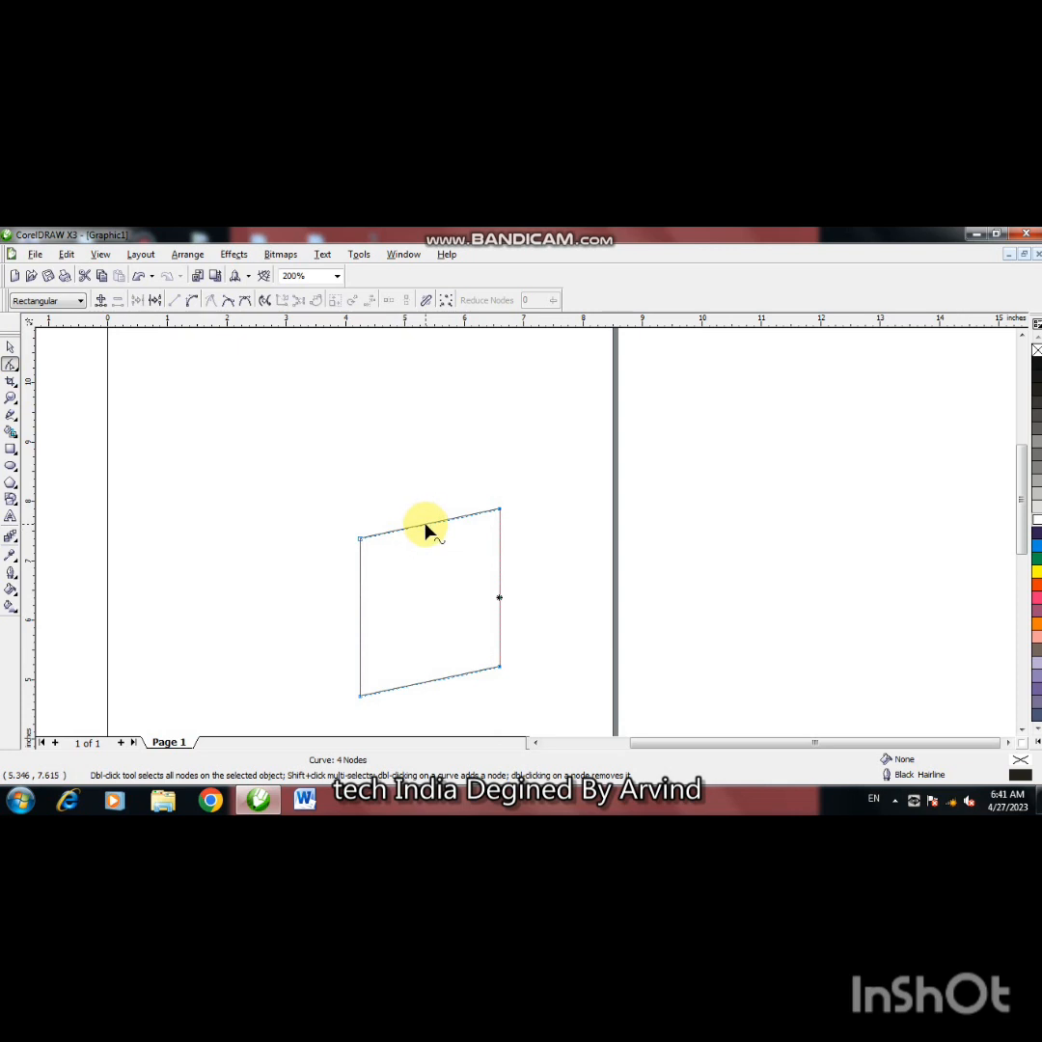
Step: Add midpoint nodes on the upper, lower and left edges and delete the two left corner nodes to round those corners
double_click(428, 533)
double_click(439, 684)
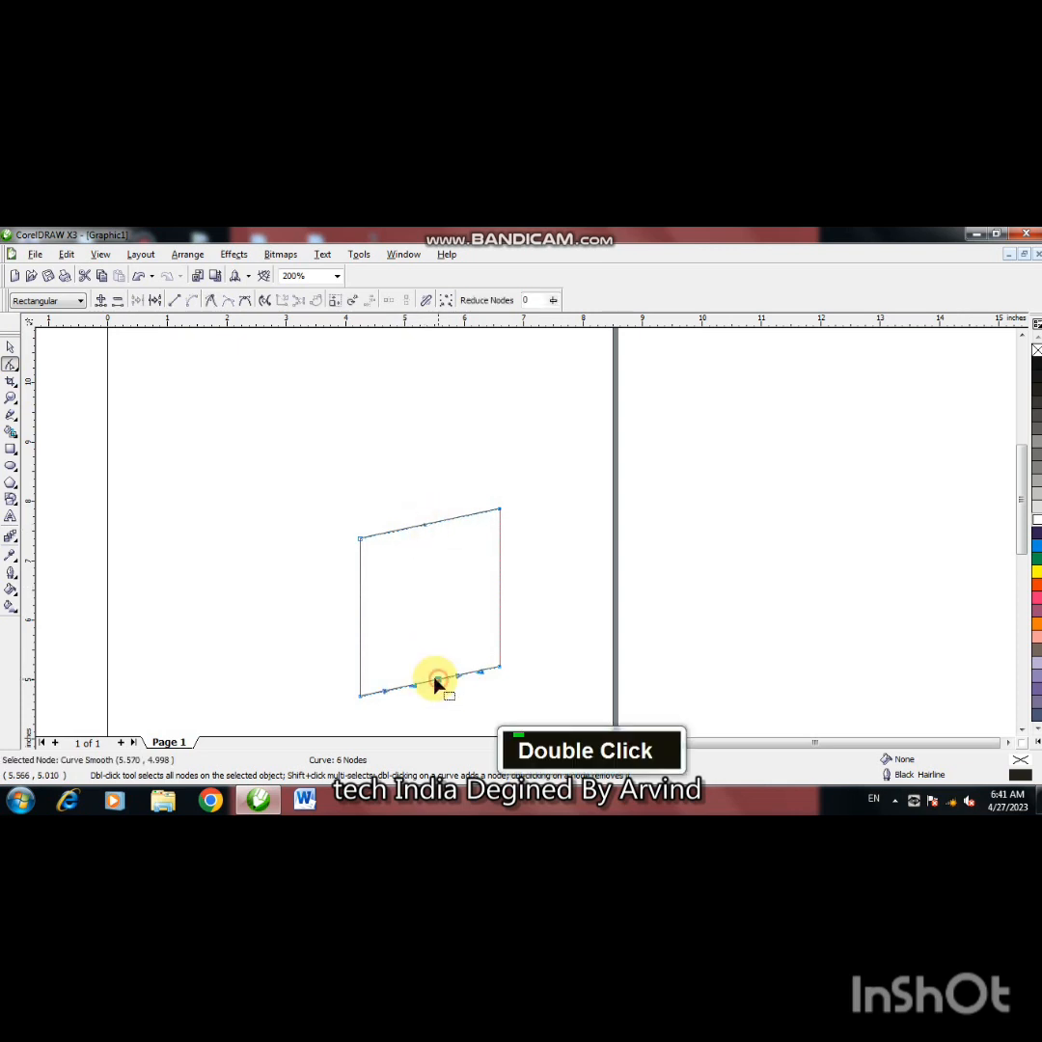
double_click(360, 618)
double_click(361, 540)
double_click(360, 694)
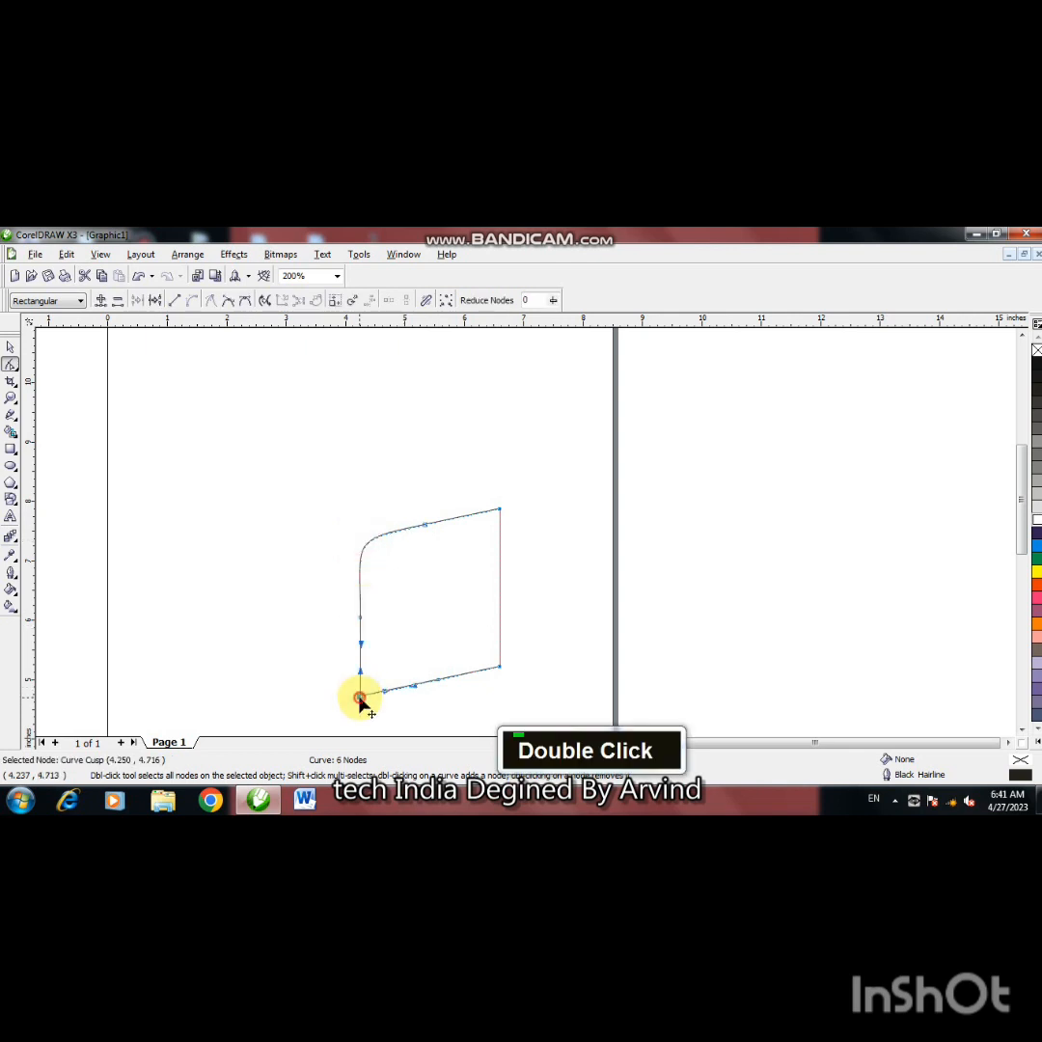
left_click(12, 346)
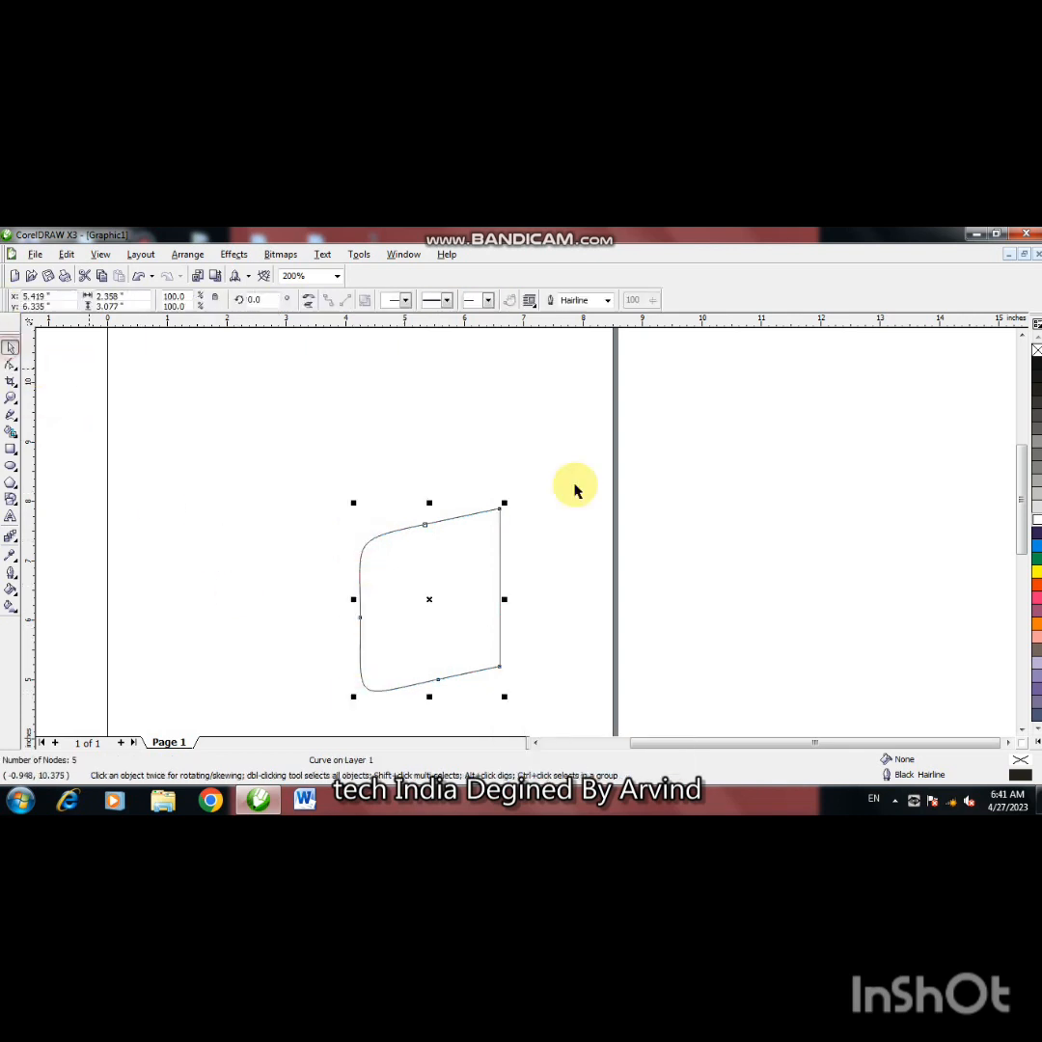
Step: Fill the rounded shape with white and place a duplicate 0.4 inches higher behind it
left_click(1036, 521)
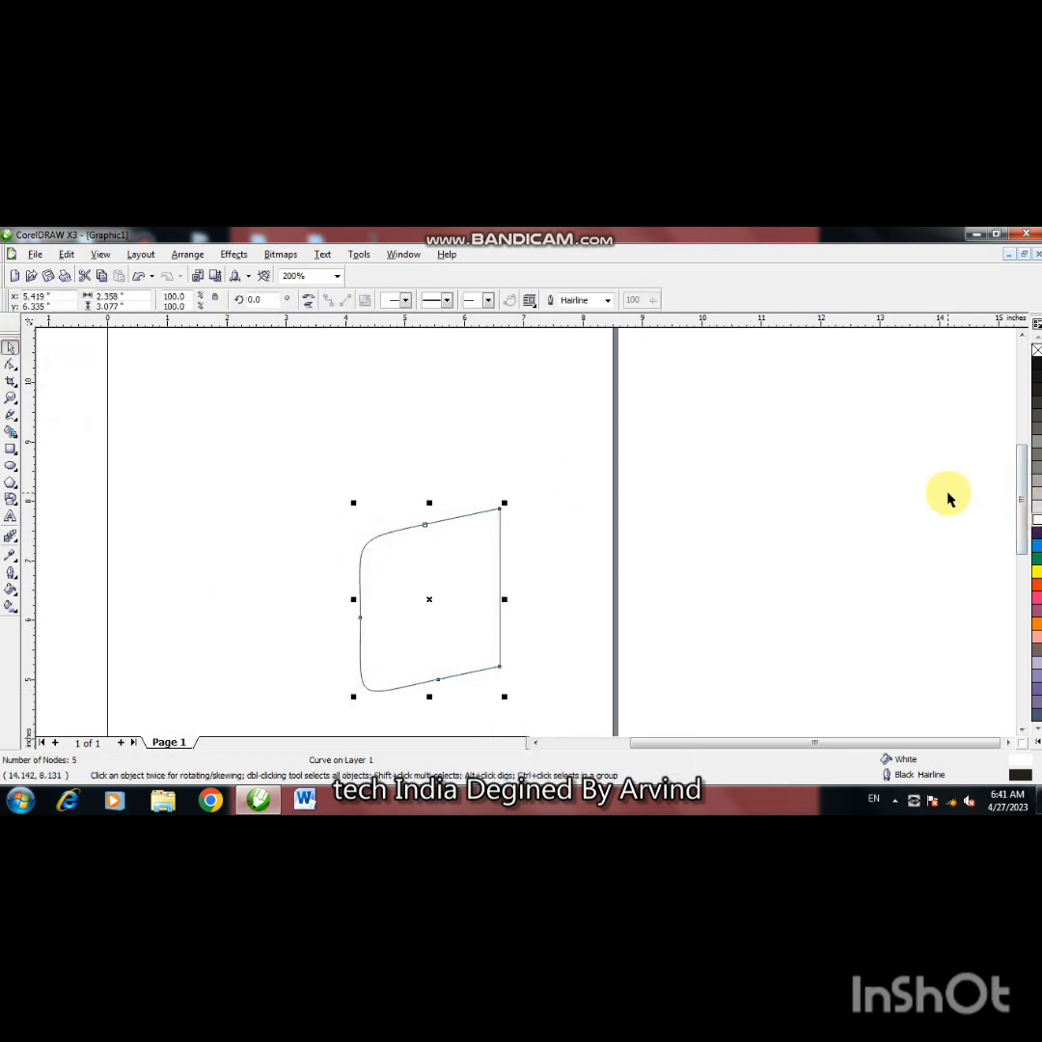
key("KP_Add")
key("Up")
key("Up")
key("Up")
key("Up")
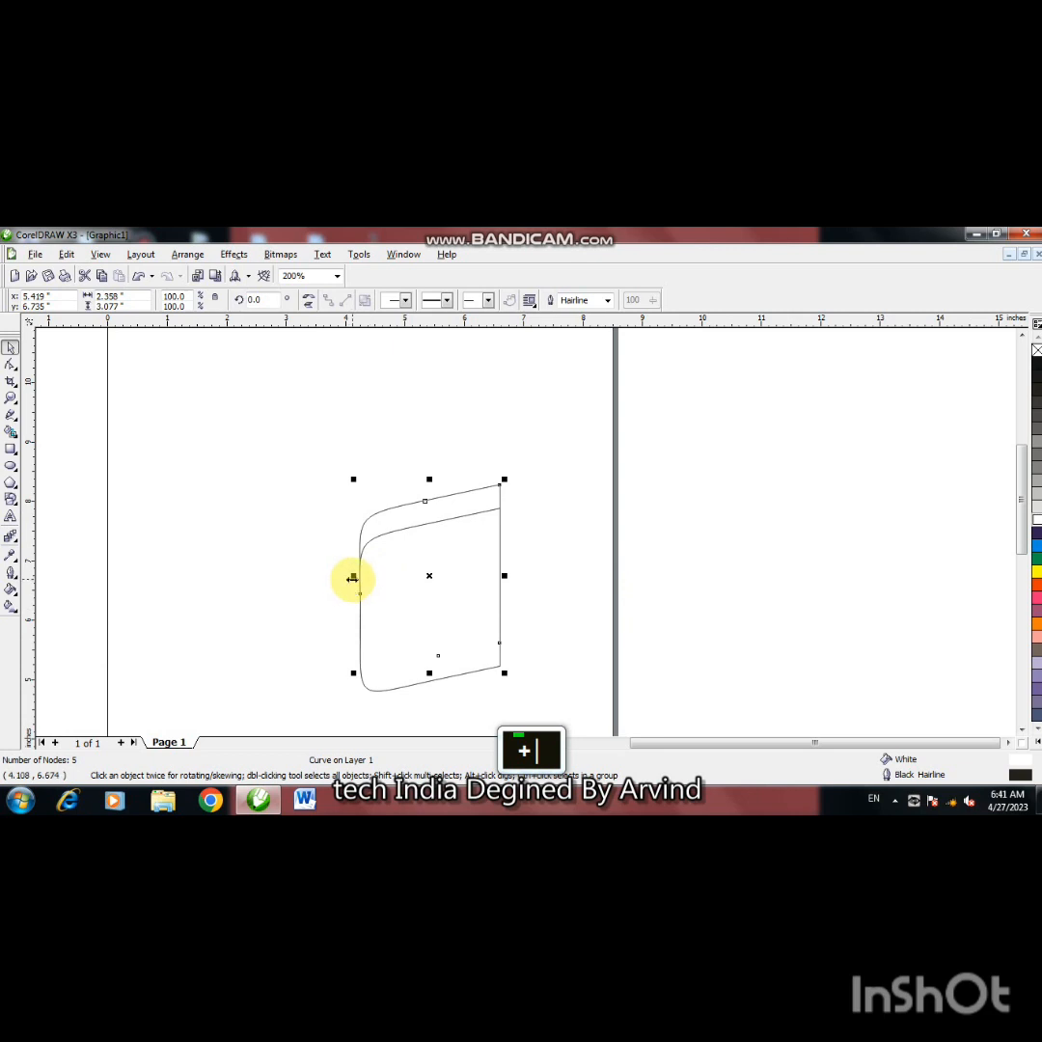
left_click_drag(353, 578, 328, 577)
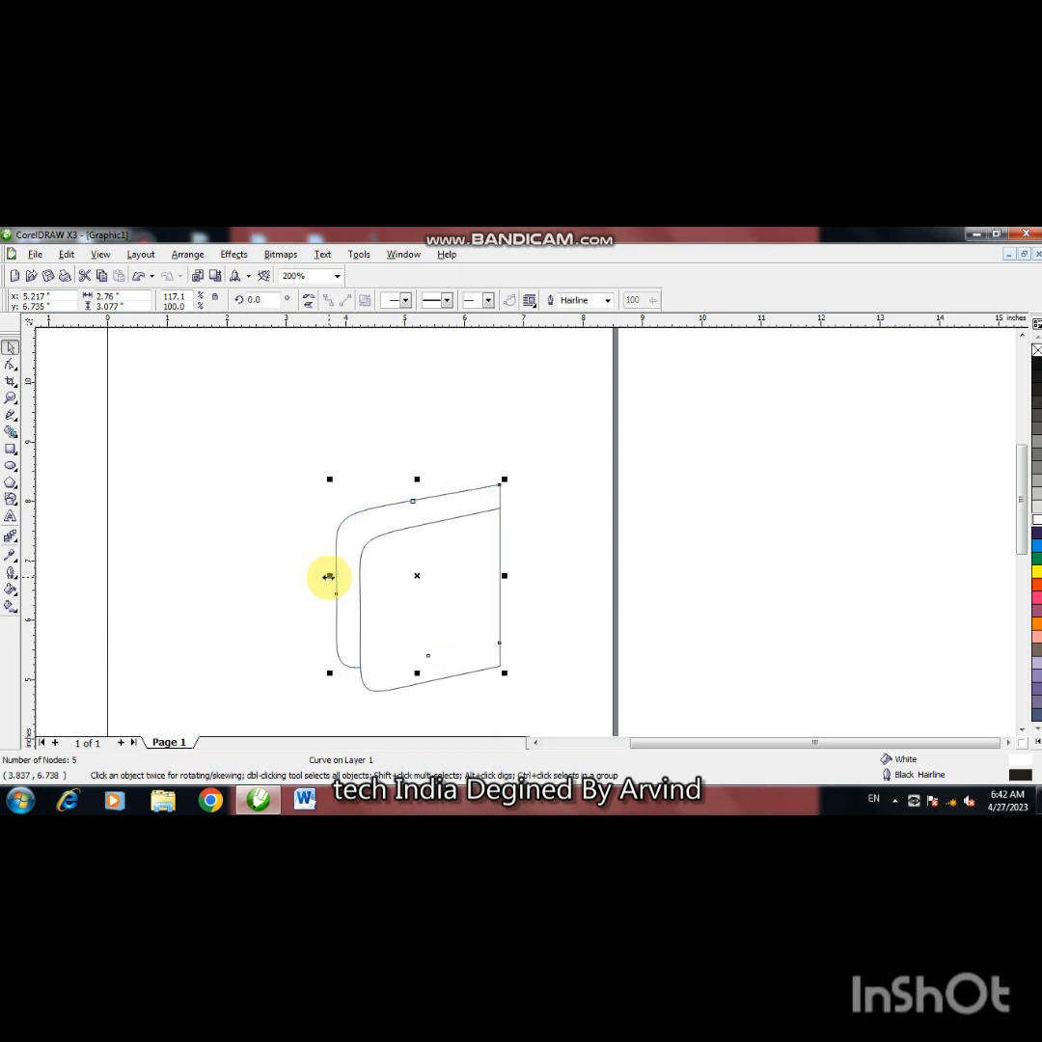
left_click(11, 365)
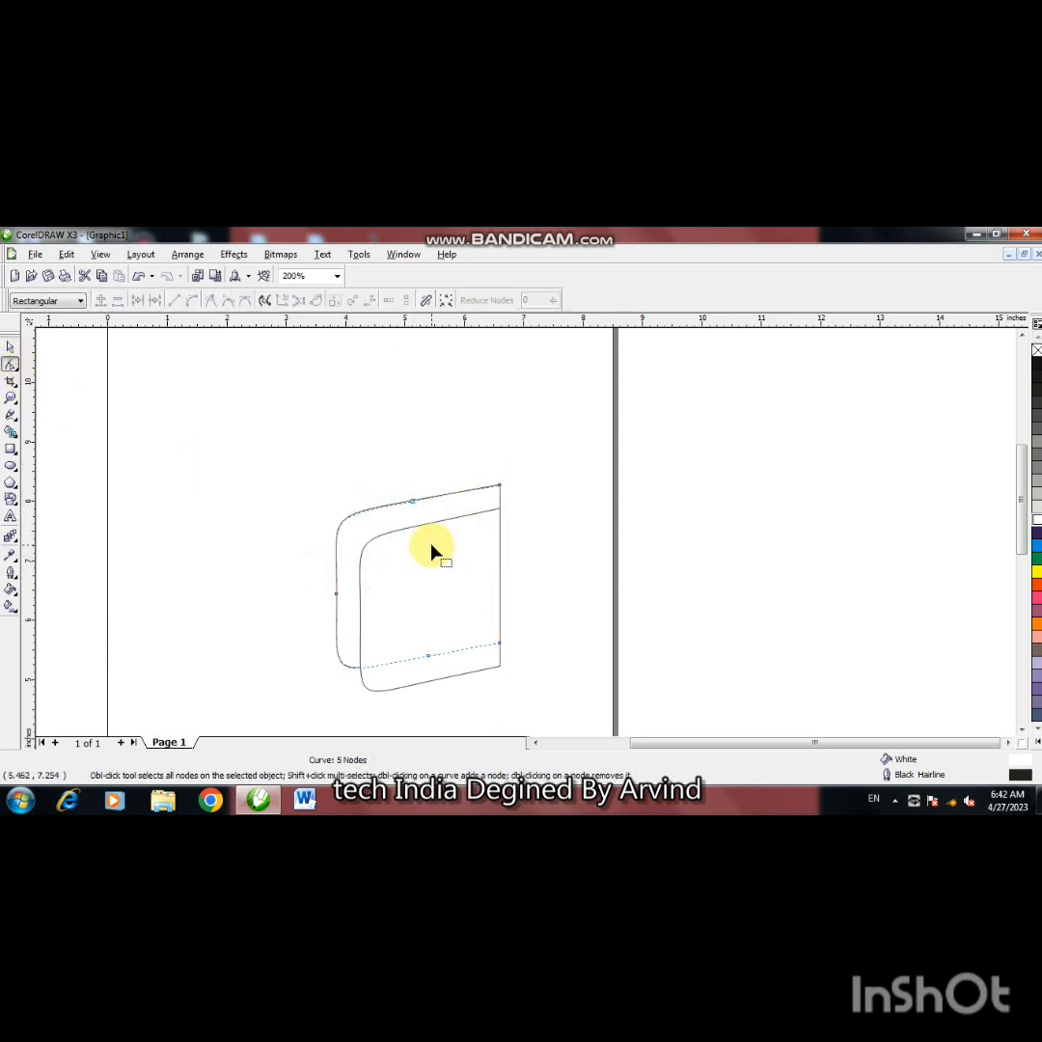
key("ctrl+z")
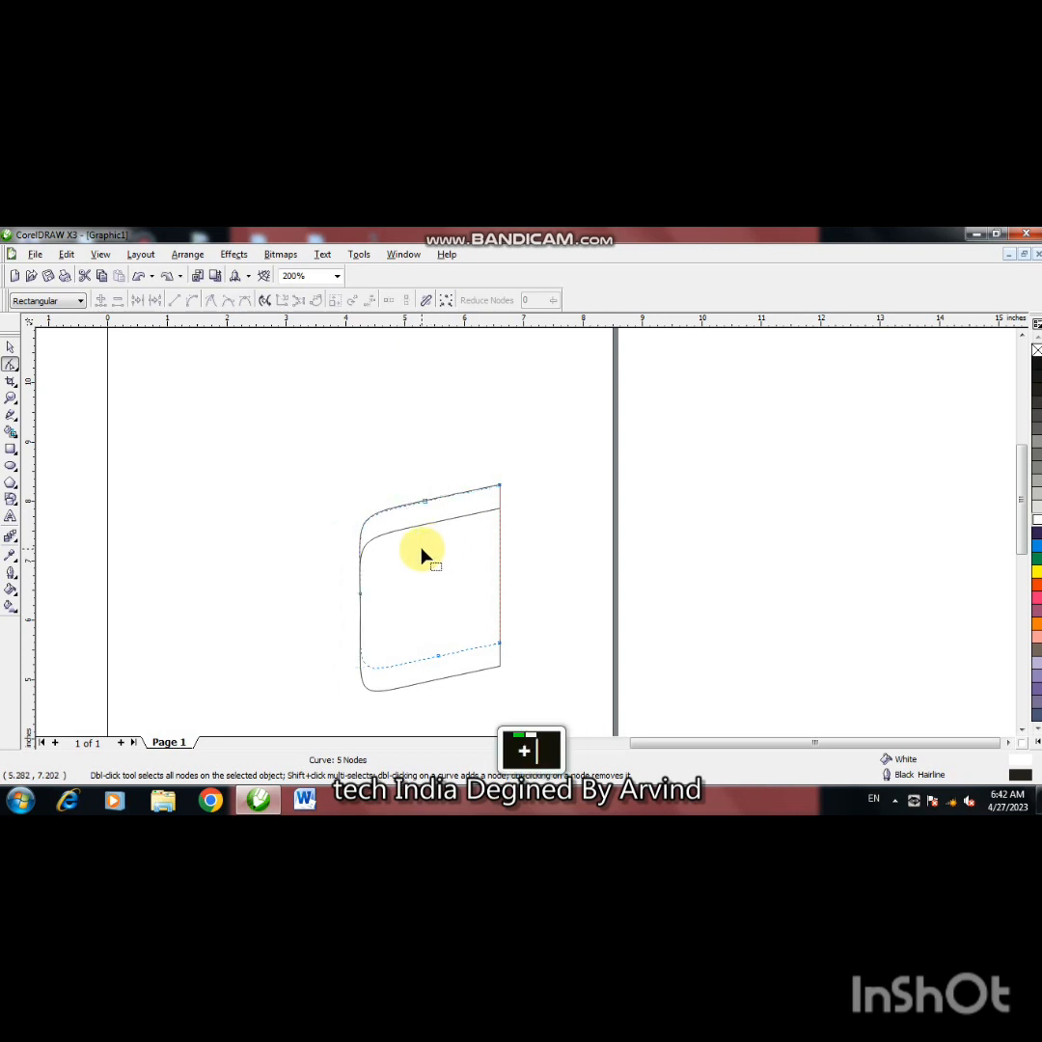
key("ctrl")
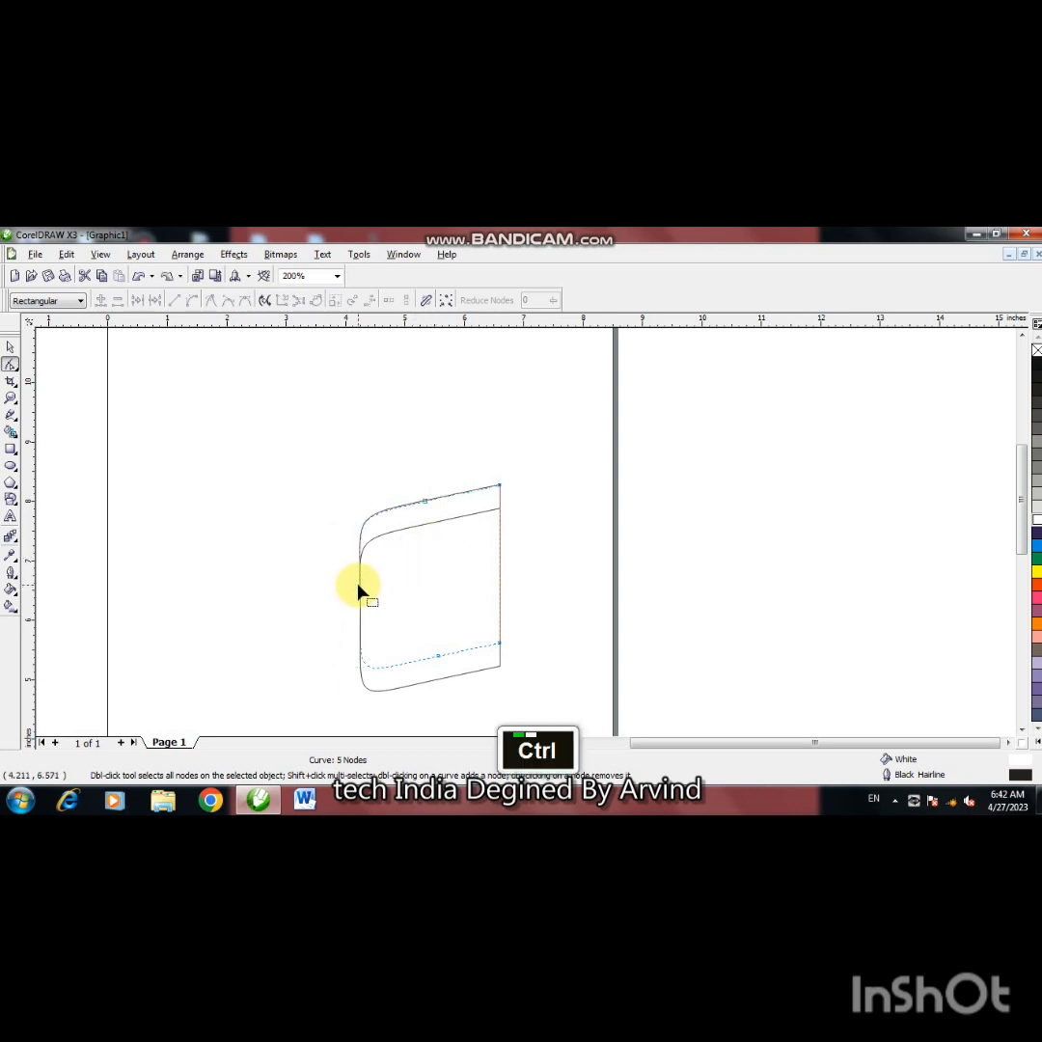
key("ctrl+y")
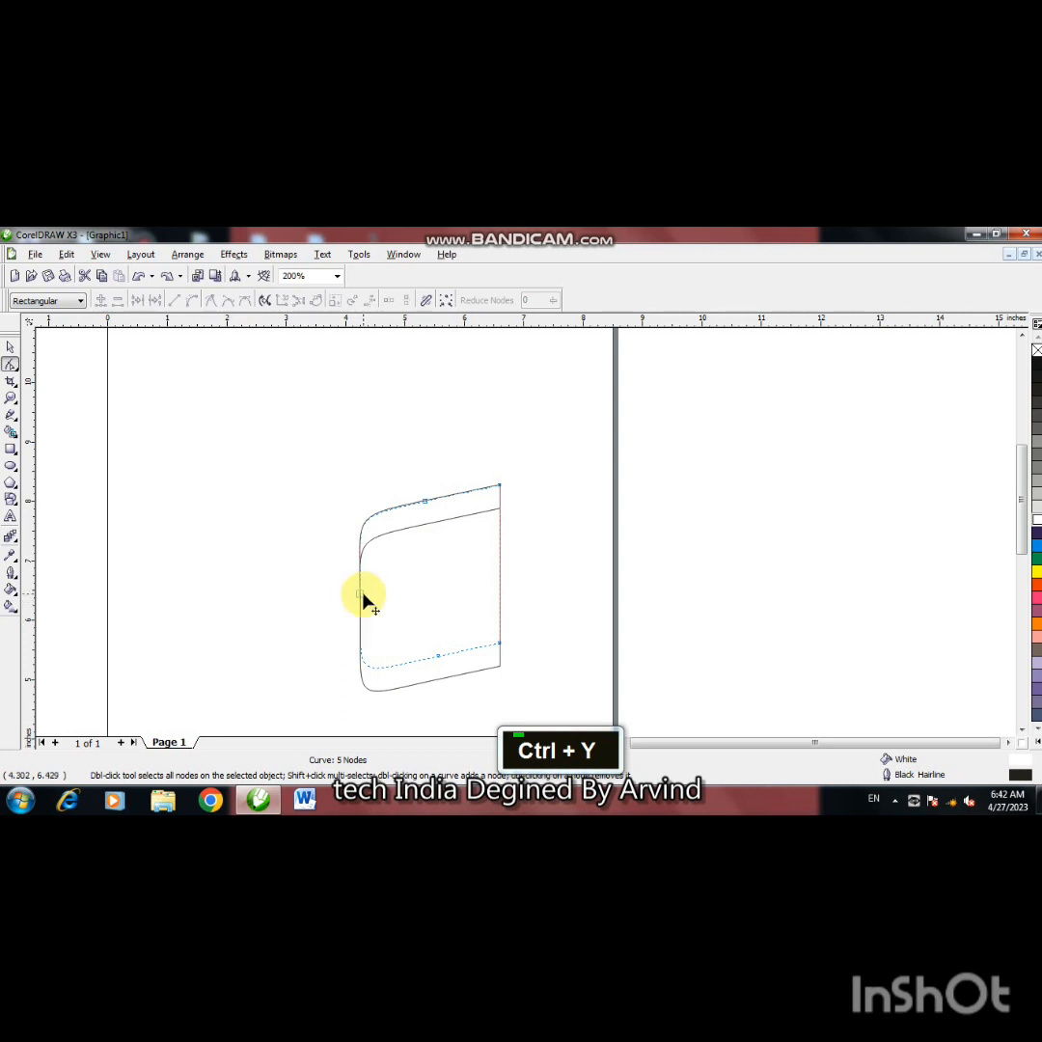
Step: Stretch the rear copy leftward to about 2.76 inches wide and rotate it slightly clockwise to about 359.4 degrees
left_click(10, 348)
left_click_drag(353, 576, 329, 577)
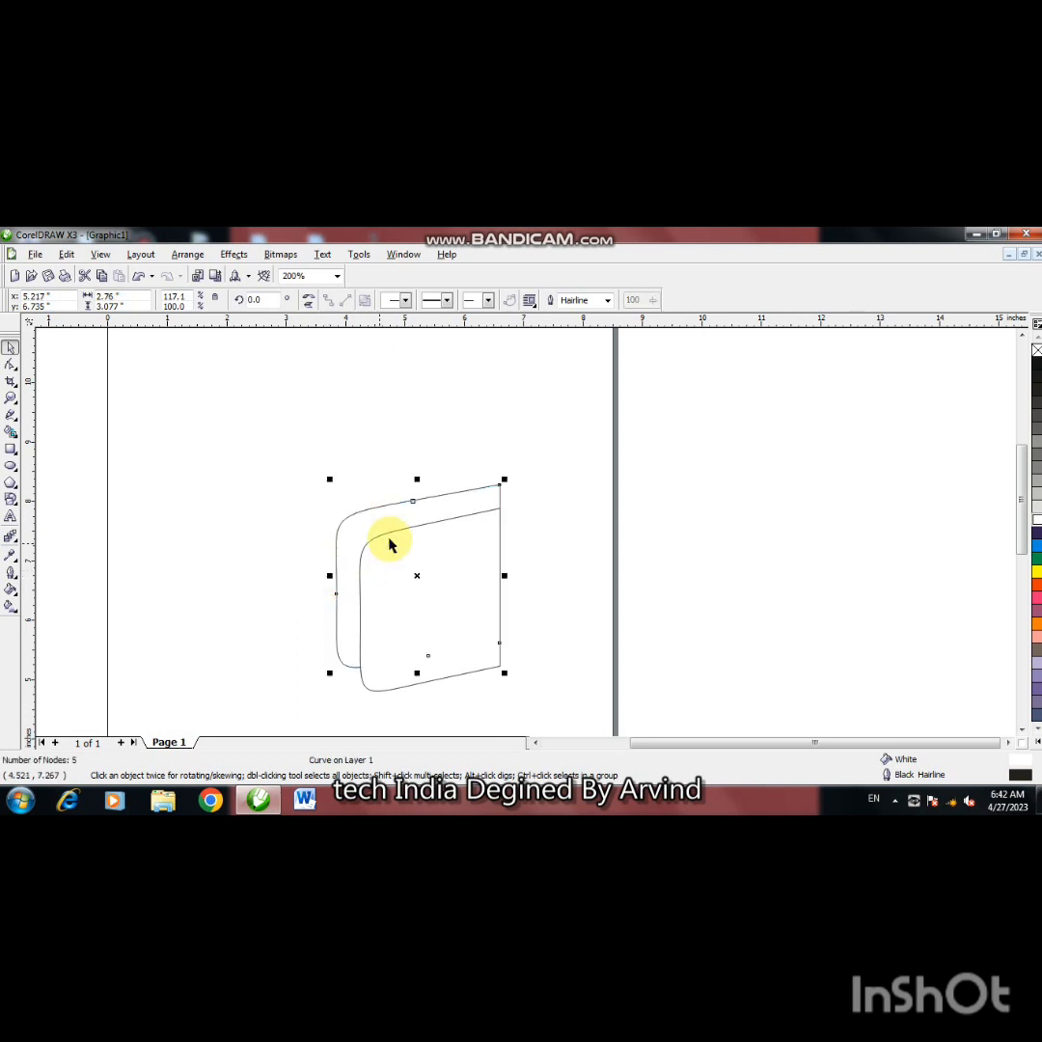
left_click(415, 579)
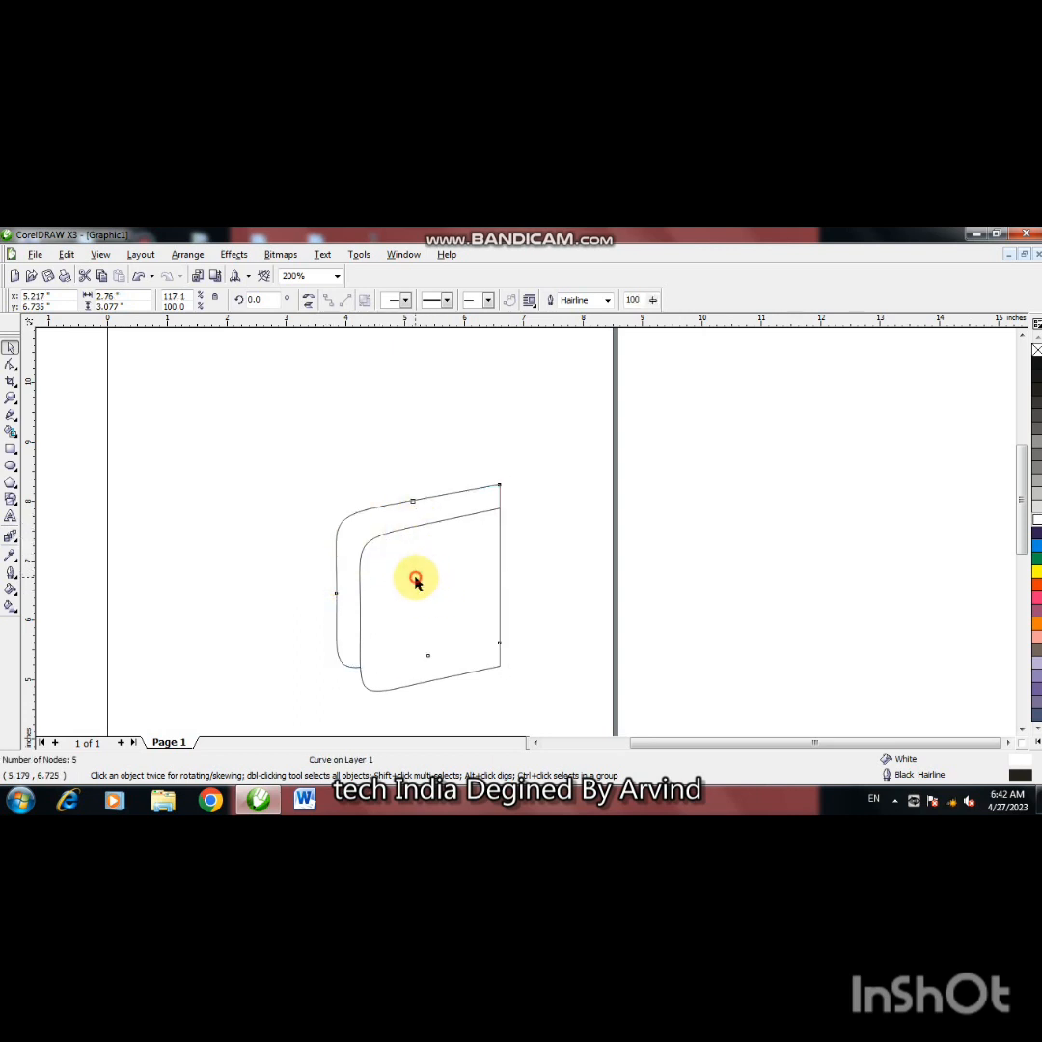
left_click_drag(502, 673, 510, 675)
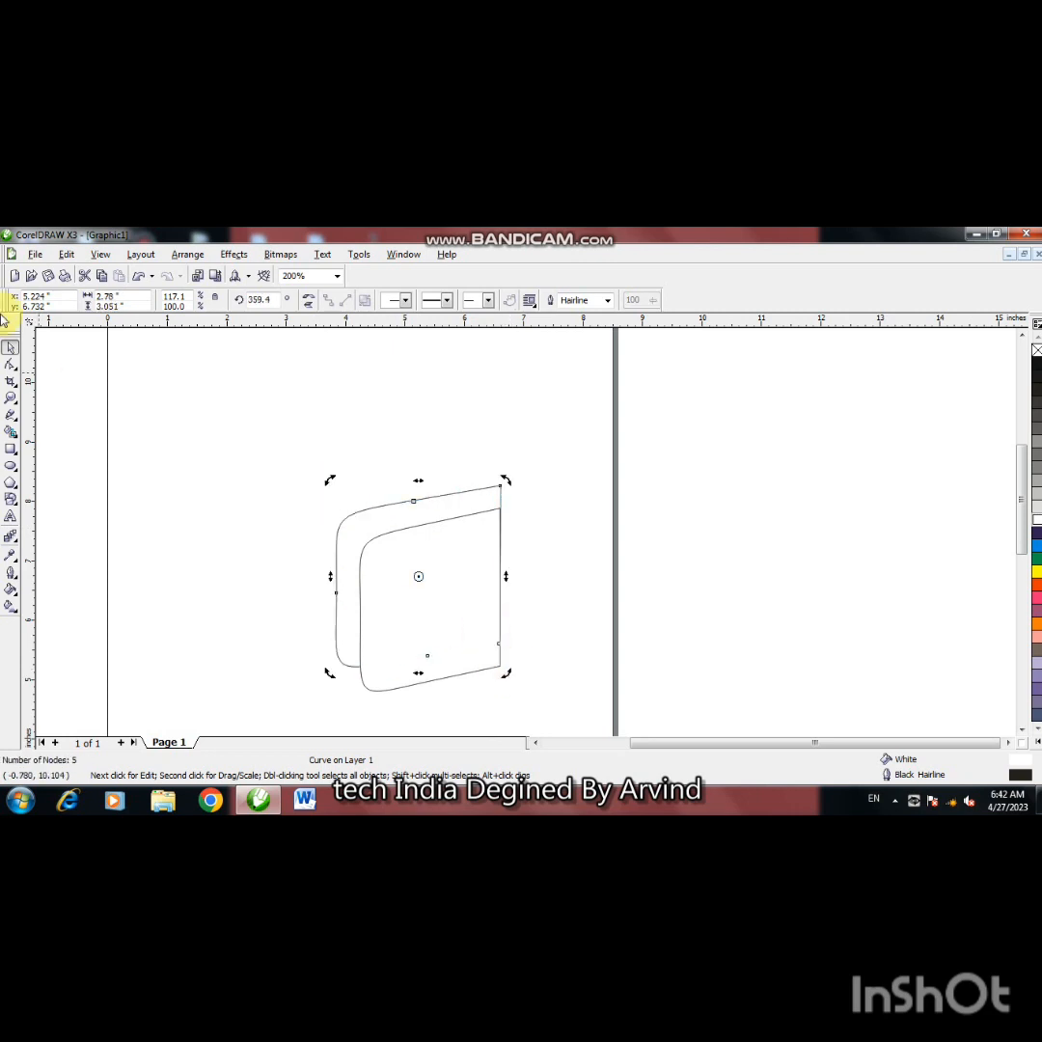
Step: Lower the rear shape's upper right node 0.3 inches and its upper middle node 0.2 inches, and smooth the curve between them
left_click(10, 363)
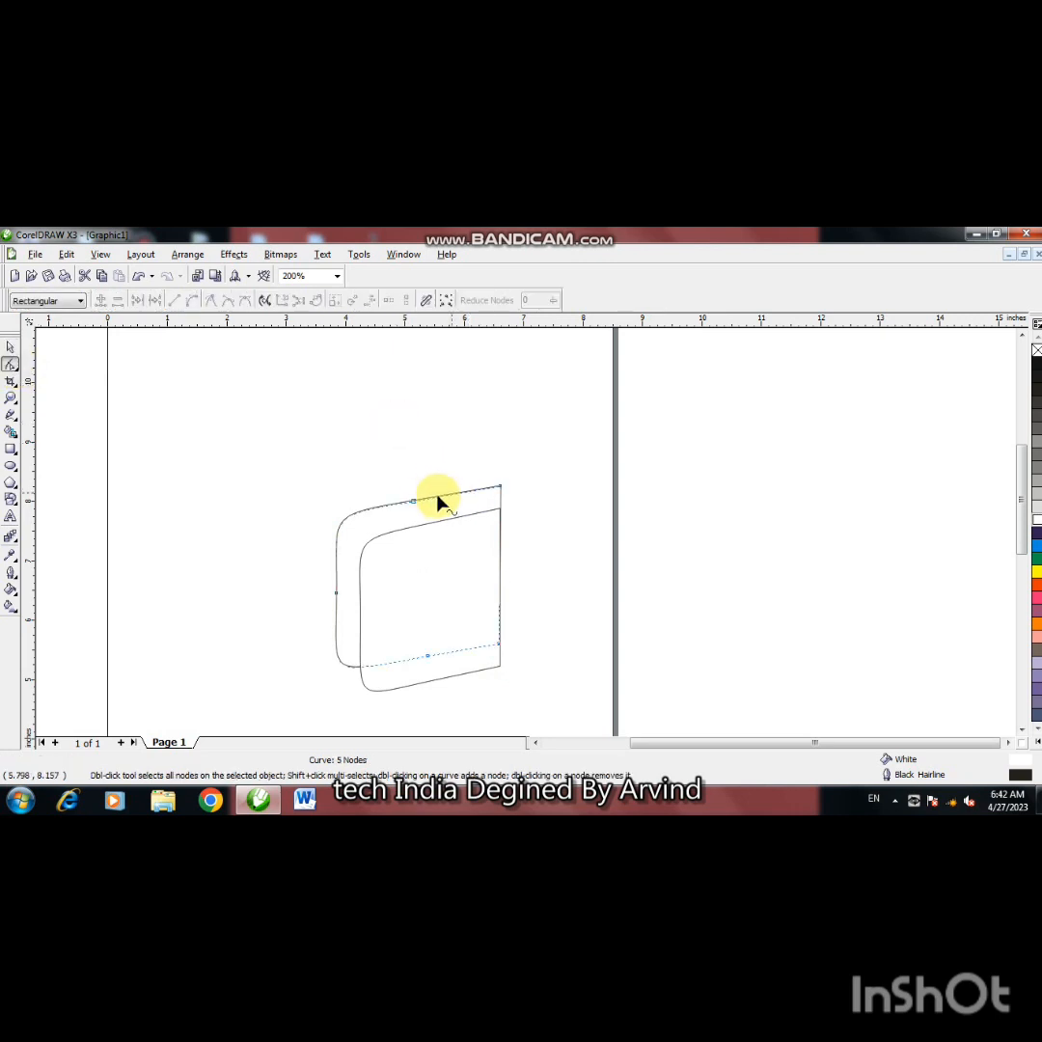
left_click(499, 488)
key("Down")
key("Down")
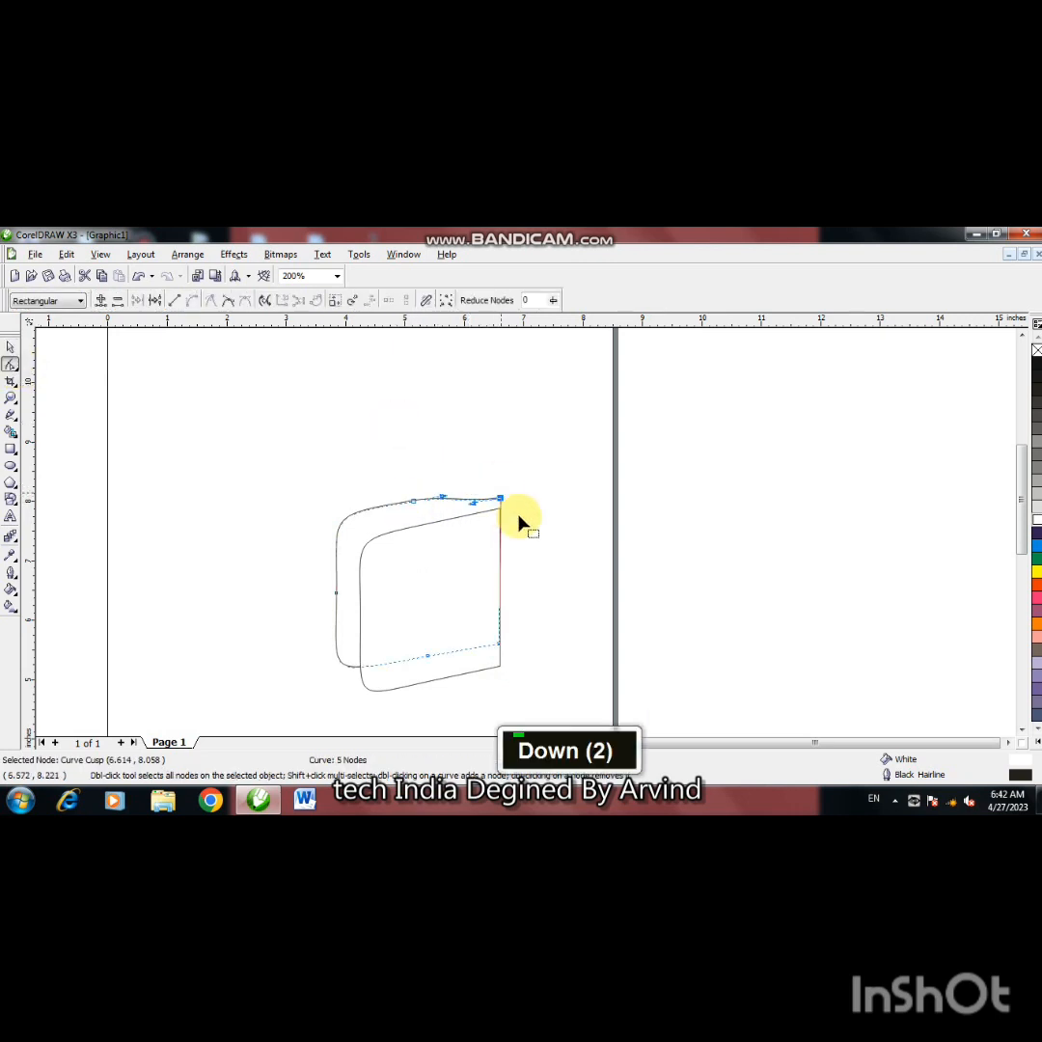
key("Down")
left_click(414, 504)
key("Down")
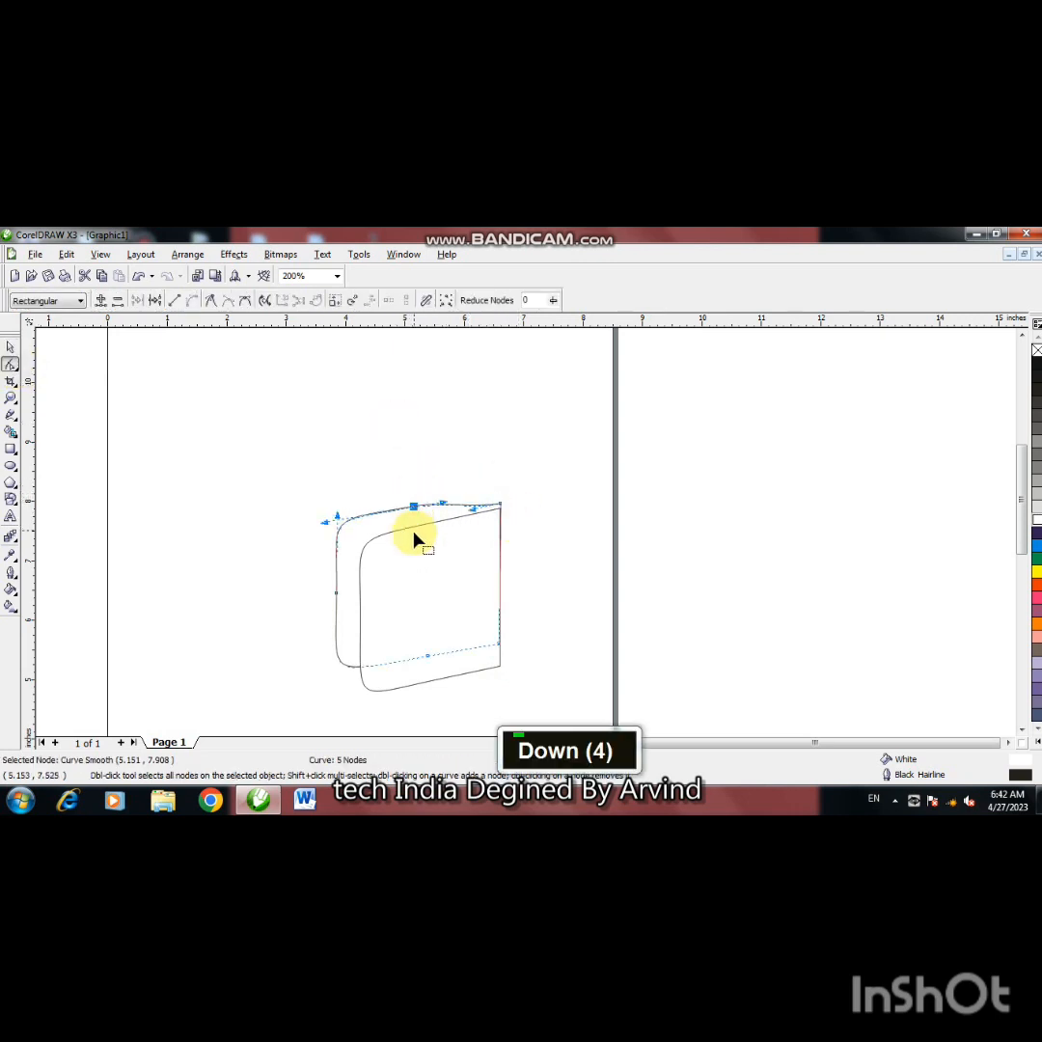
key("Down")
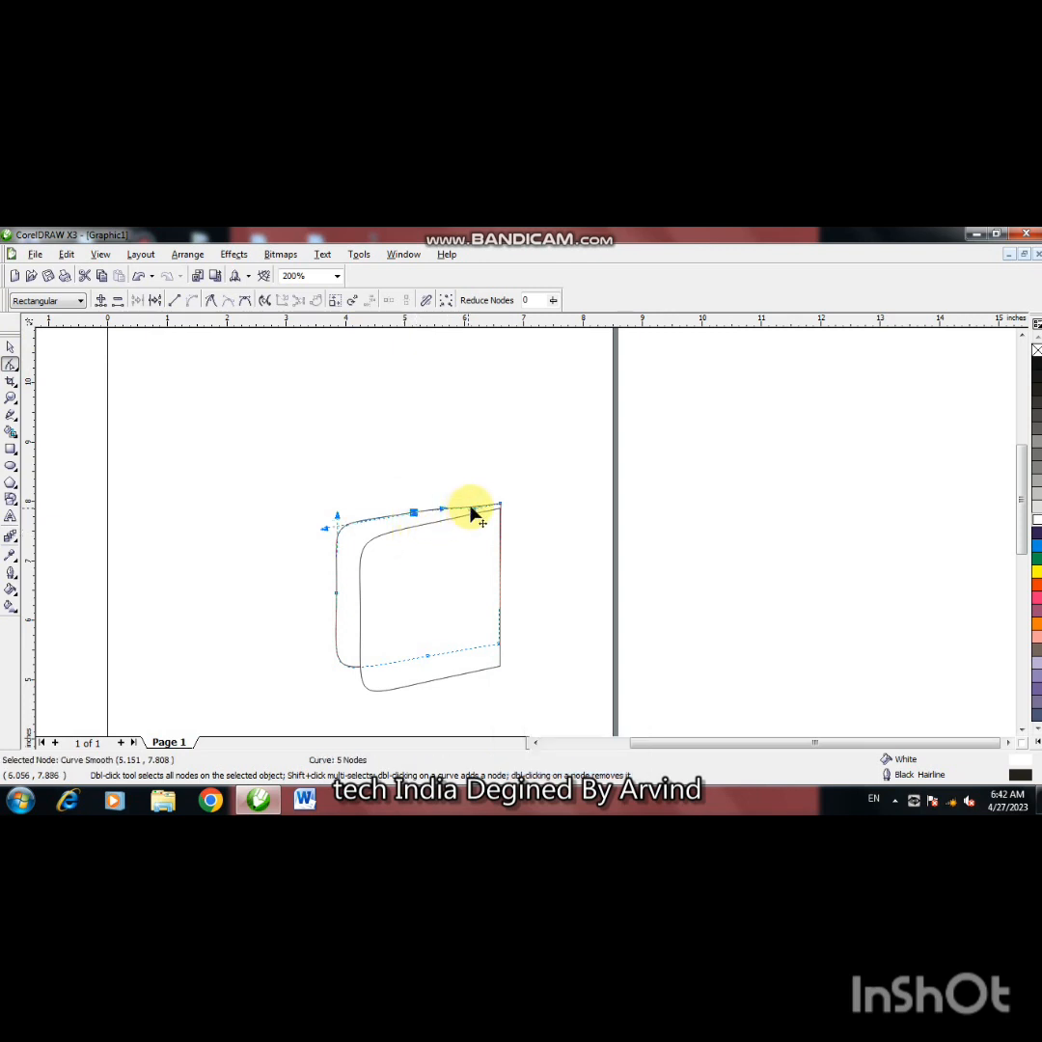
left_click_drag(472, 513, 471, 508)
Step: Move the rear shape's upper right node onto the front shape's corner and flatten the curve of its upper edge
left_click(501, 505)
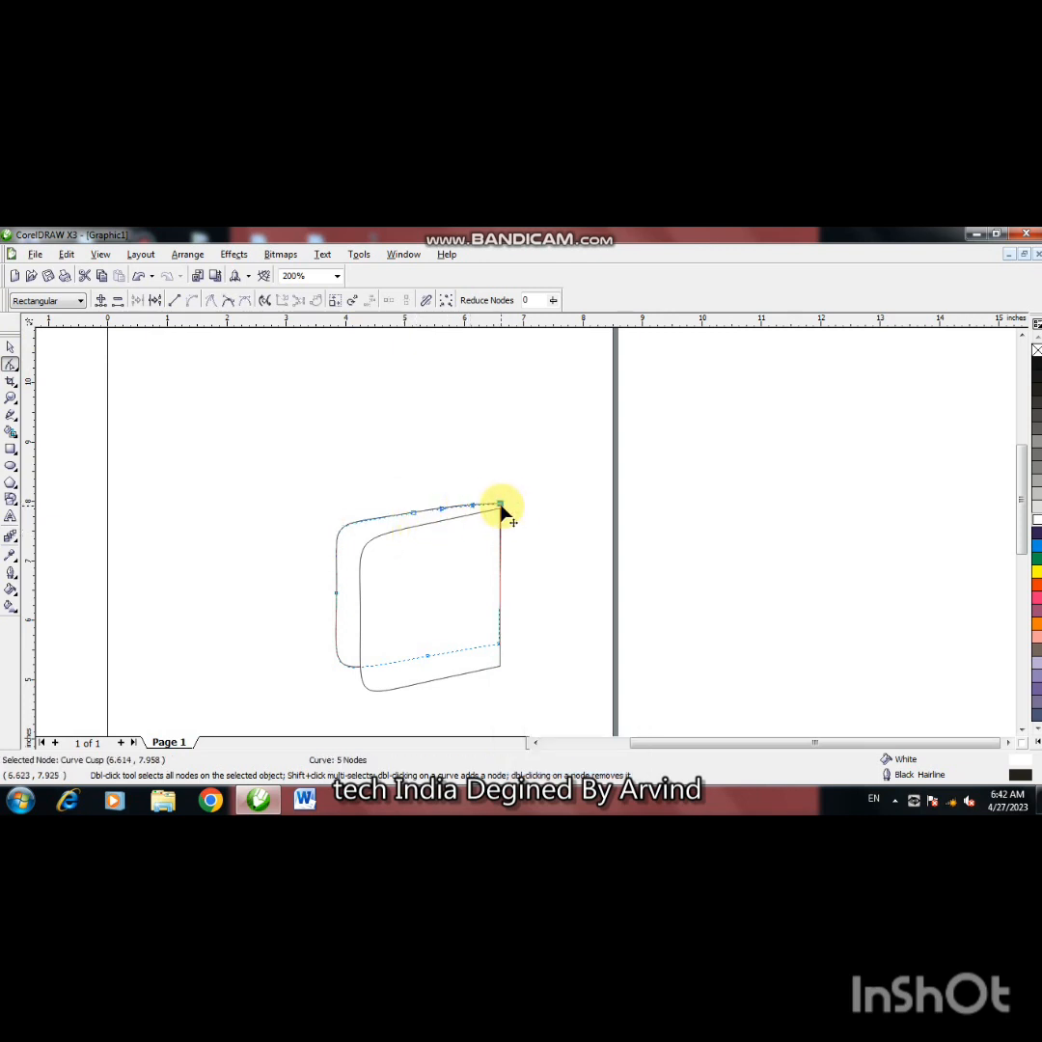
left_click(508, 507)
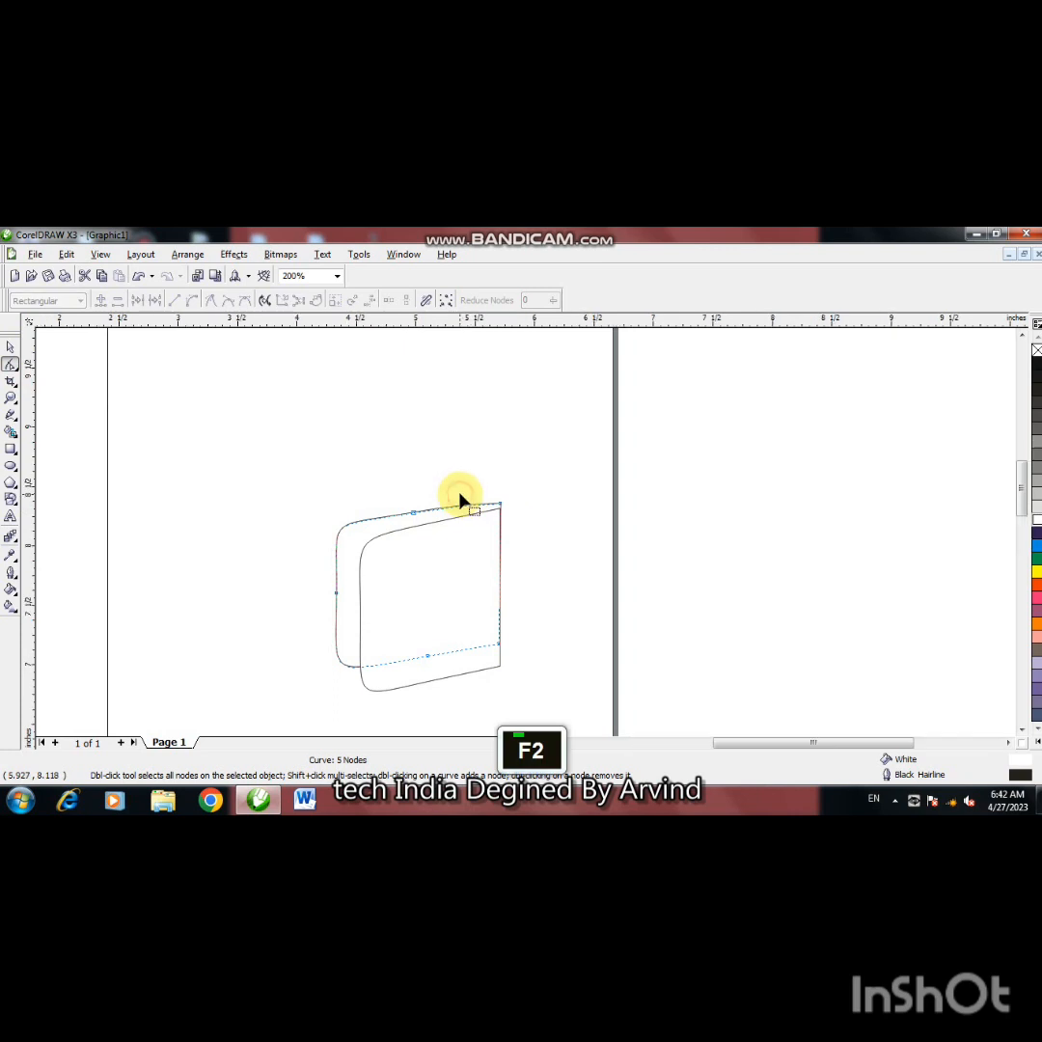
left_click(461, 497)
left_click_drag(608, 553, 606, 561)
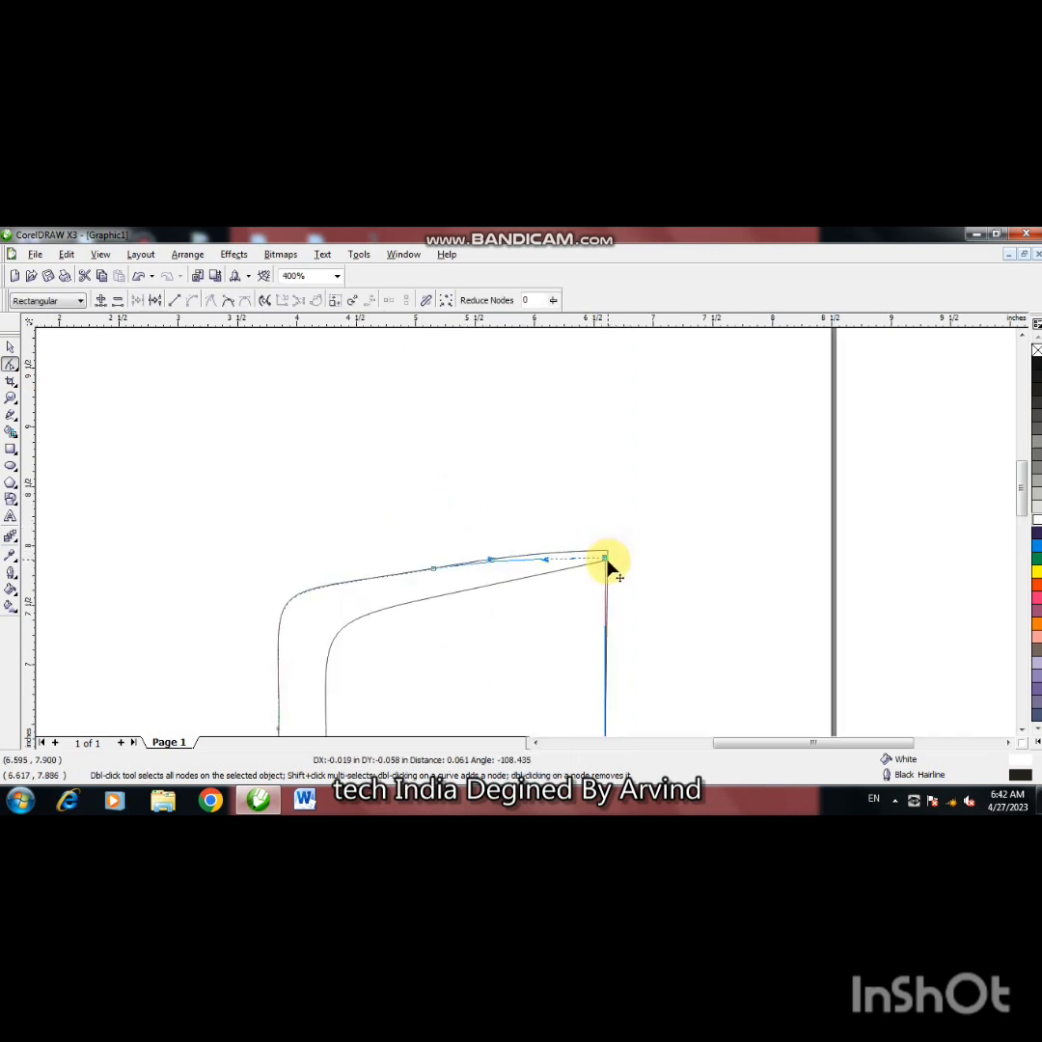
left_click(433, 571)
left_click_drag(489, 563, 490, 570)
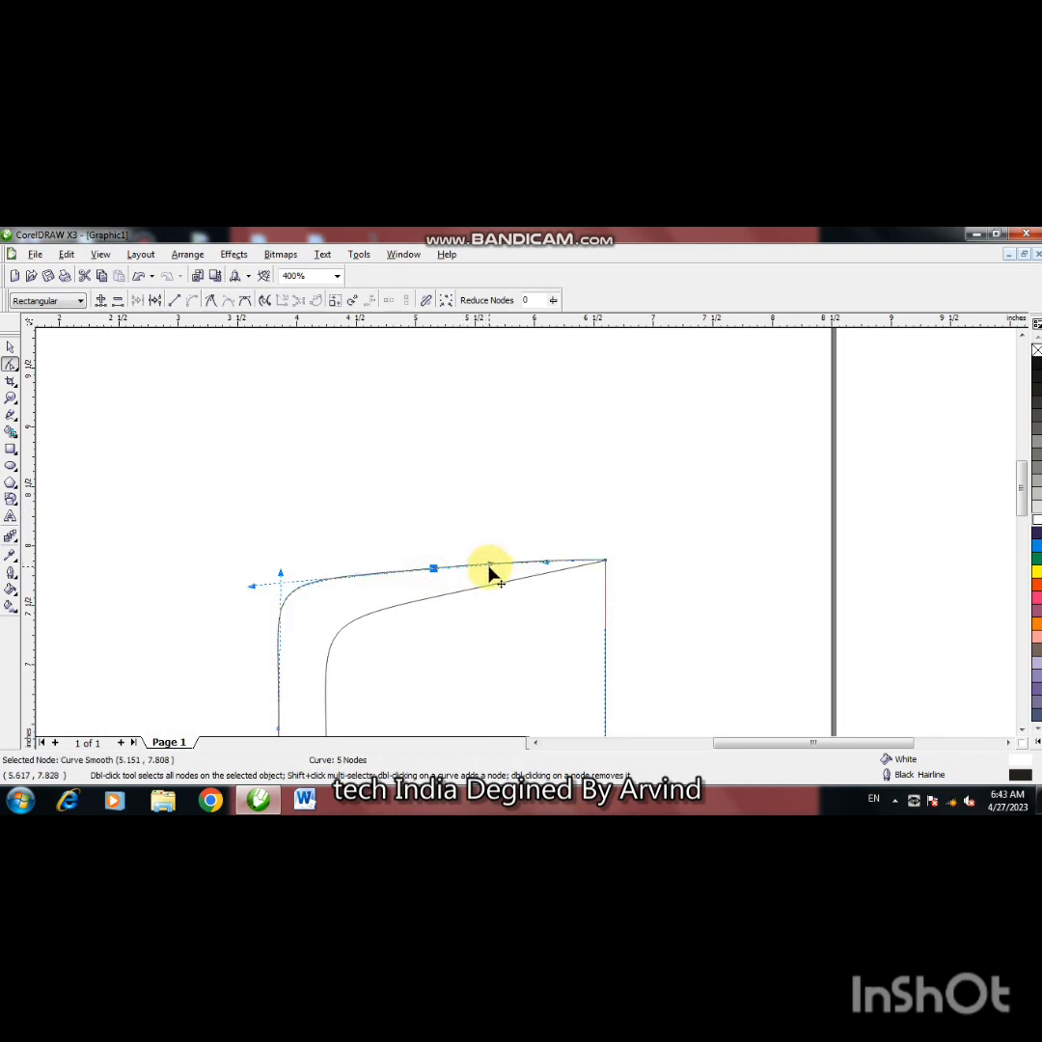
left_click(408, 516)
double_click(10, 346)
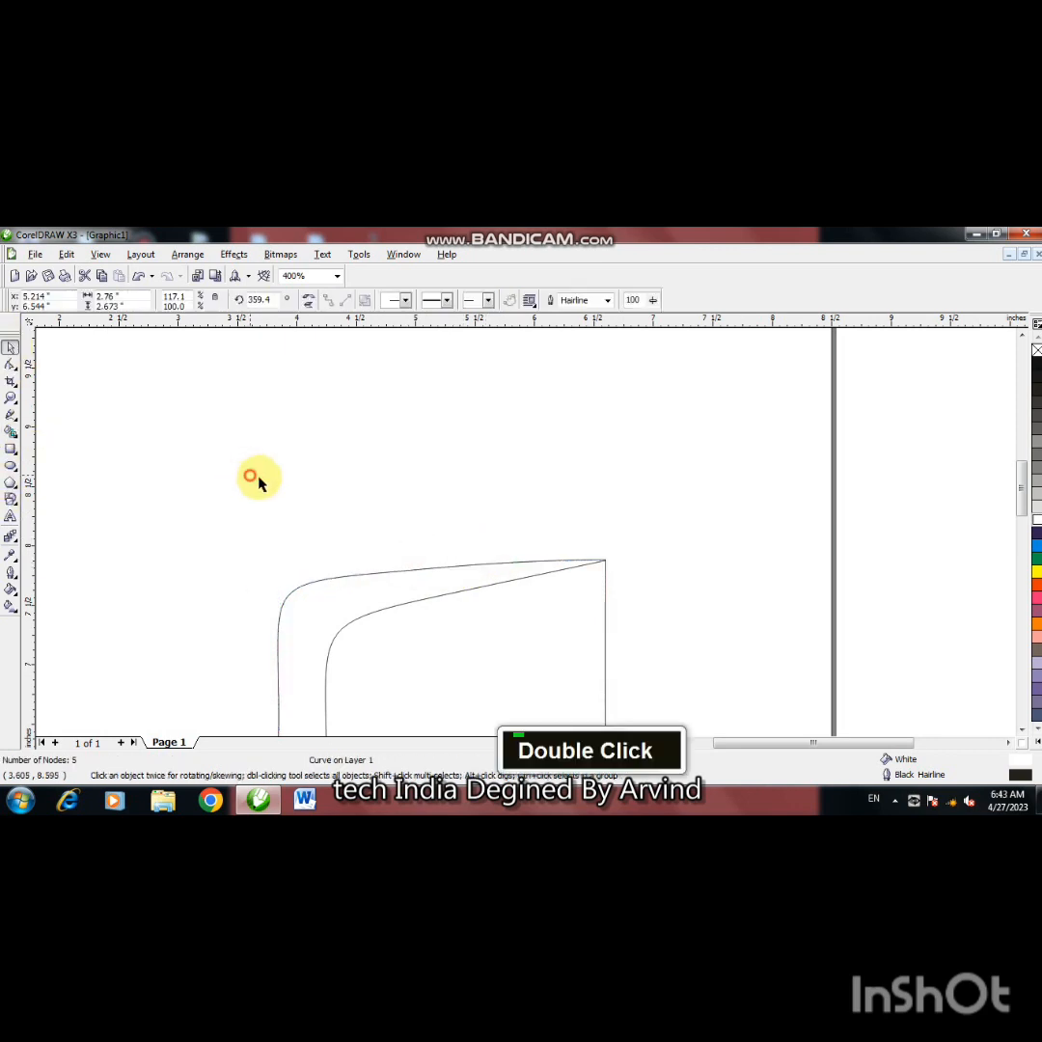
left_click(259, 482)
key("F3")
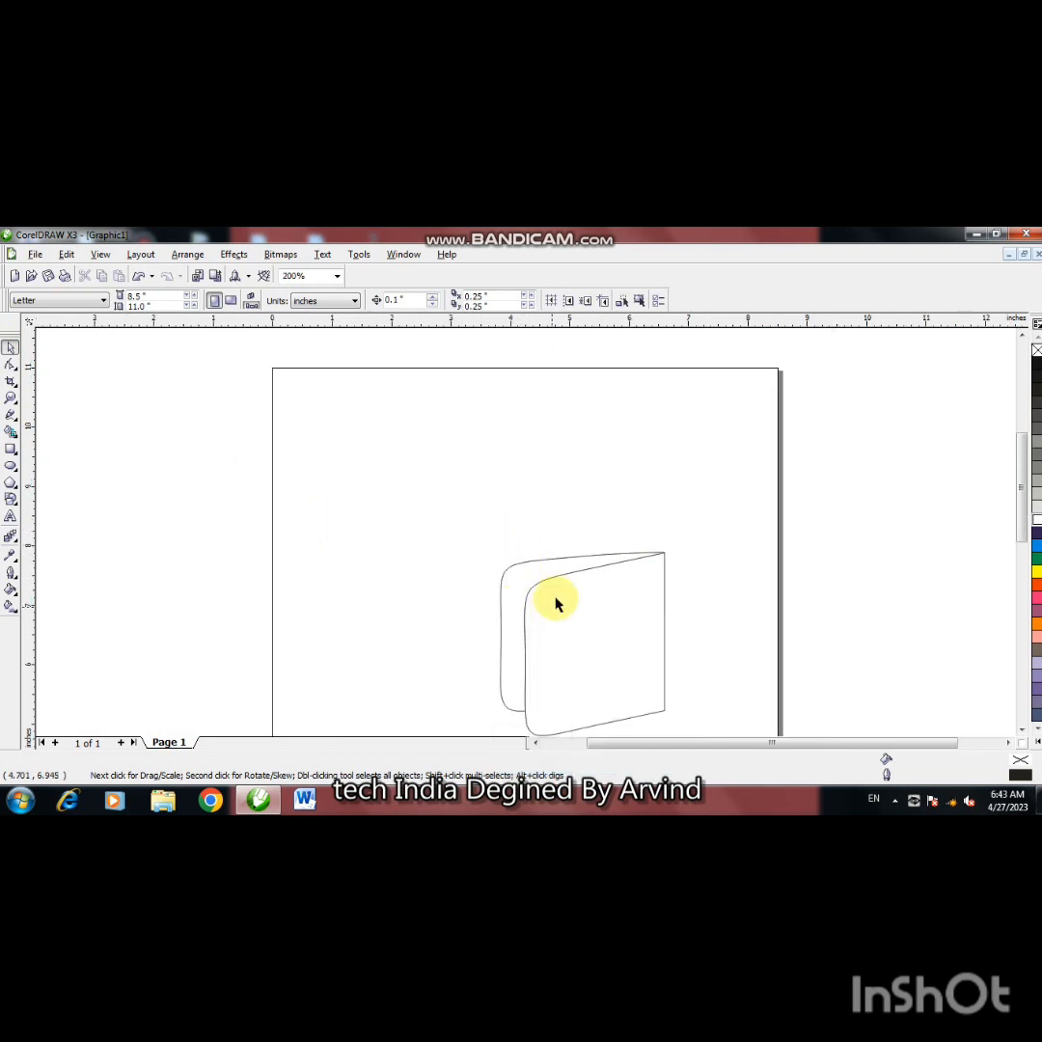
Step: Duplicate the front shape 0.7 inches higher and place the copy behind both existing shapes
left_click(556, 577)
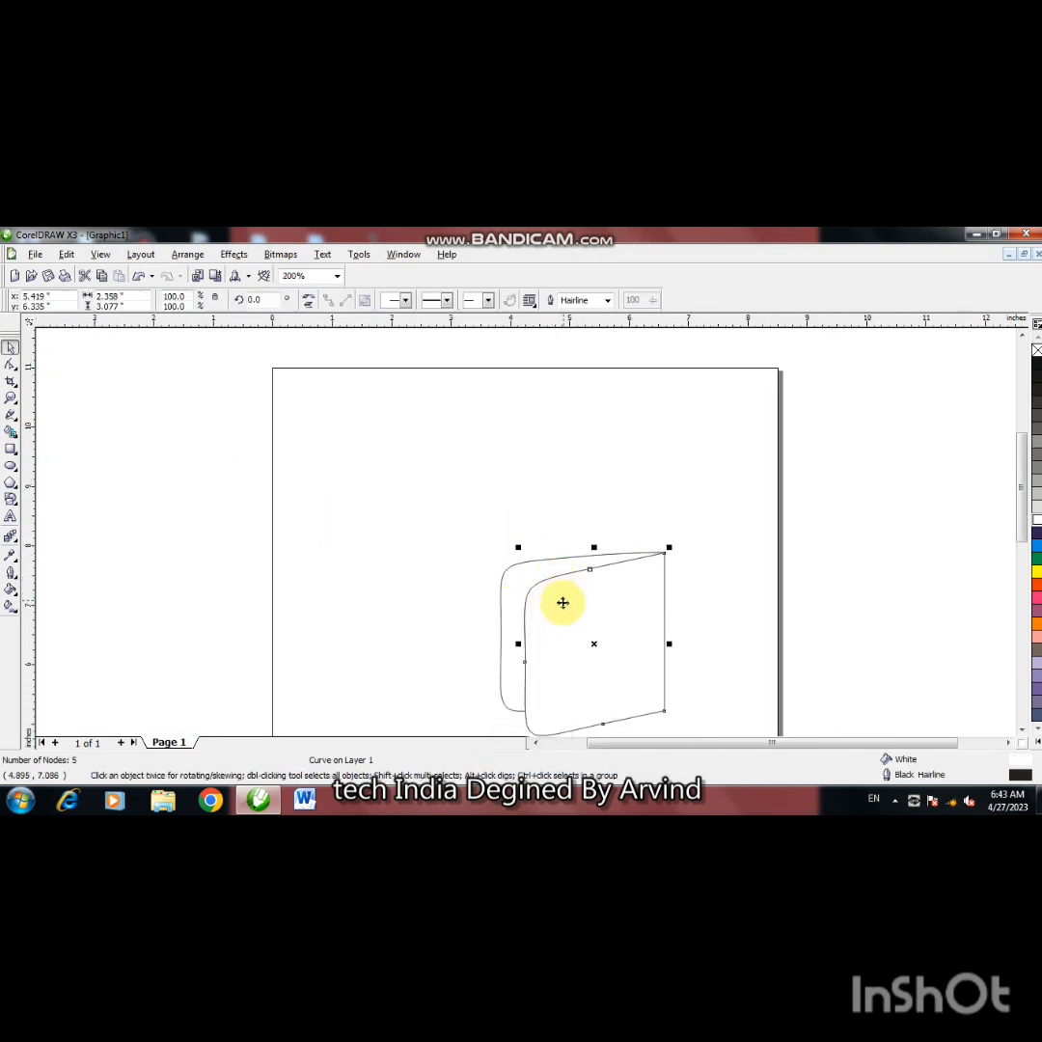
key("plus")
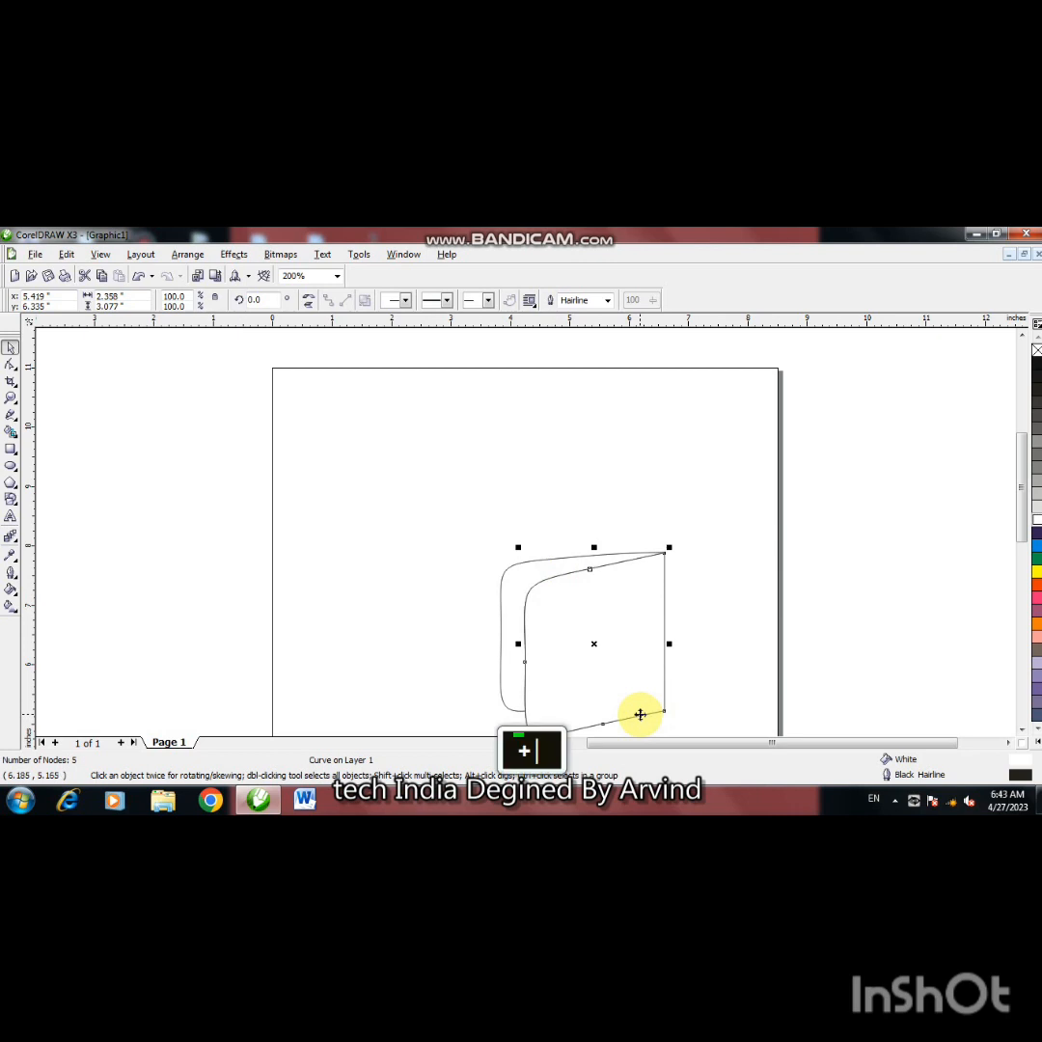
key("Up")
key("Up")
key("Up")
key("Up")
key("Up")
key("Up")
key("Up")
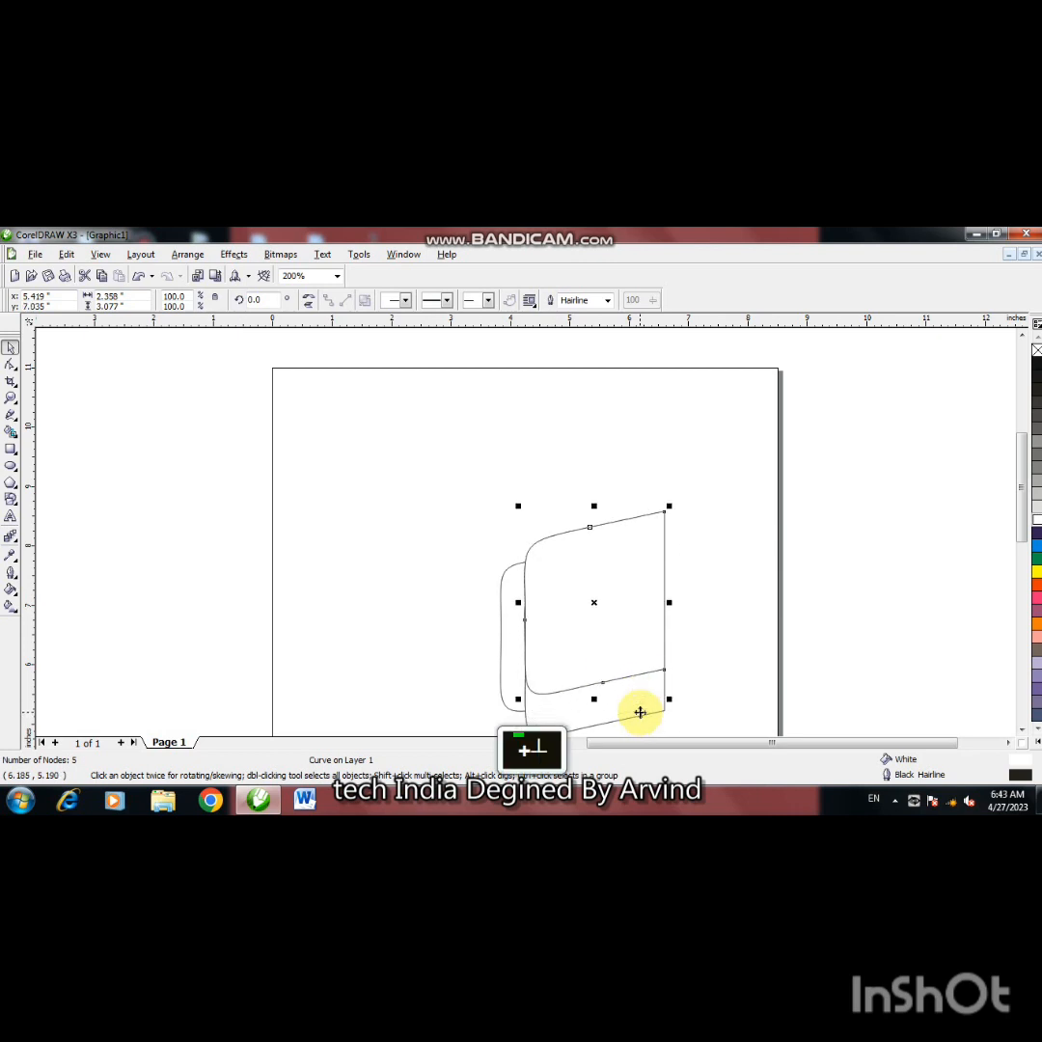
key("ctrl+Page_Down")
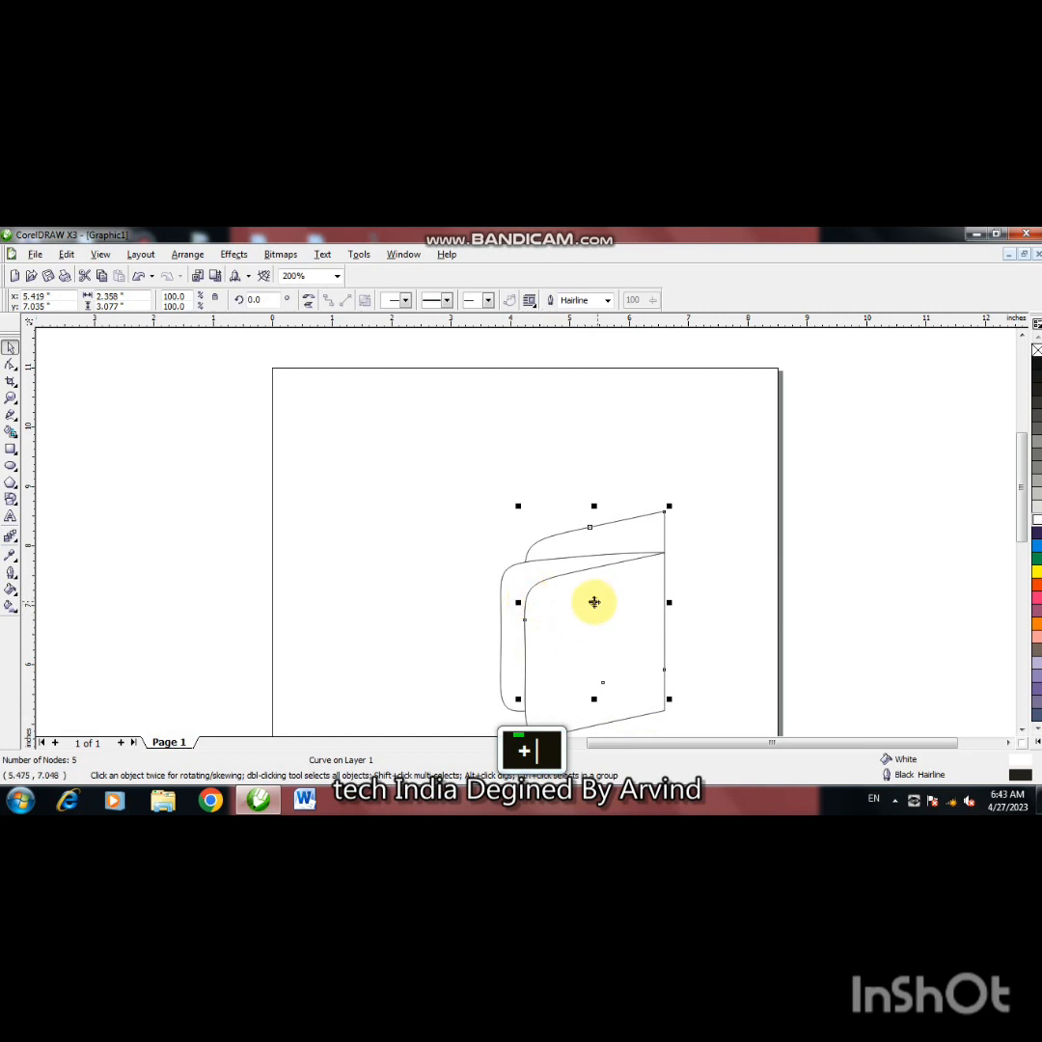
left_click(593, 602)
left_click_drag(673, 700, 648, 711)
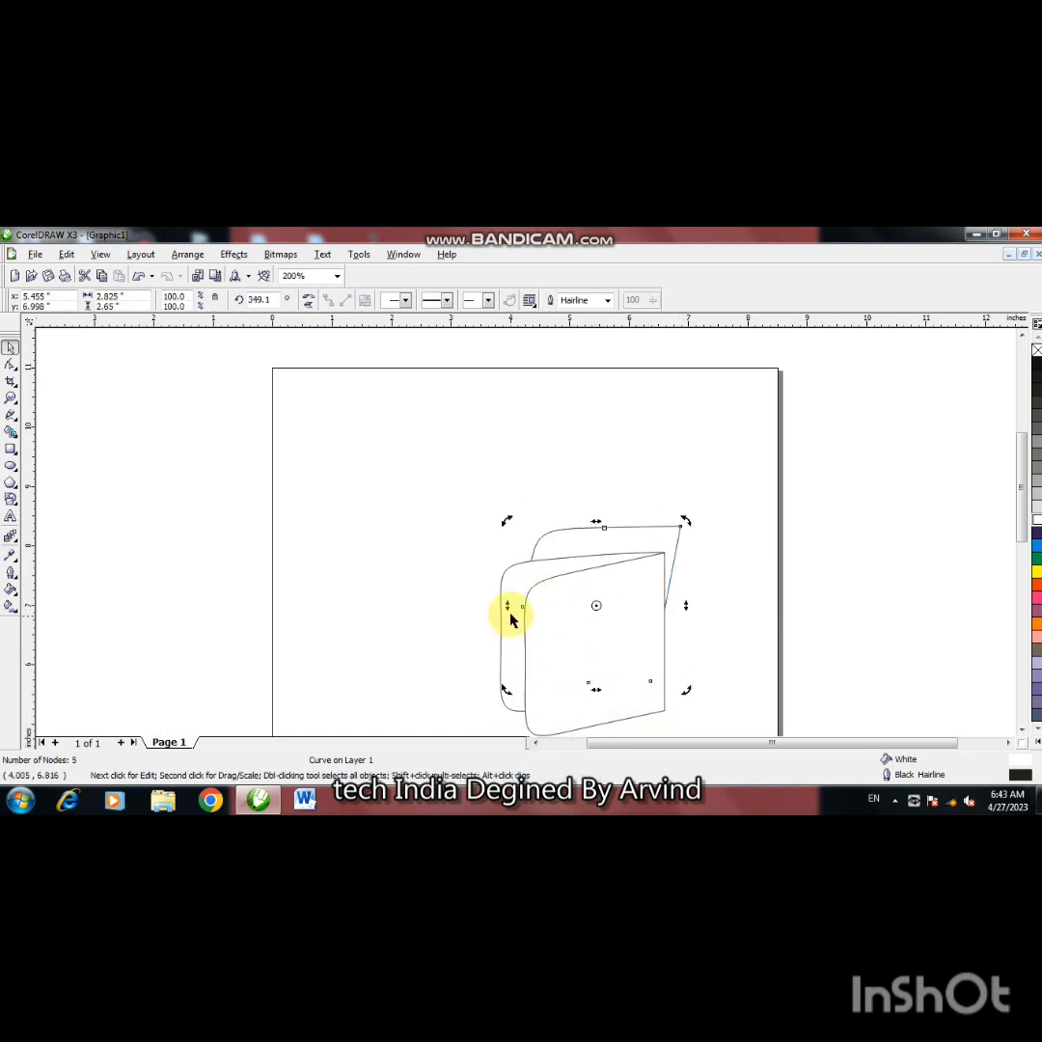
key("ctrl+z")
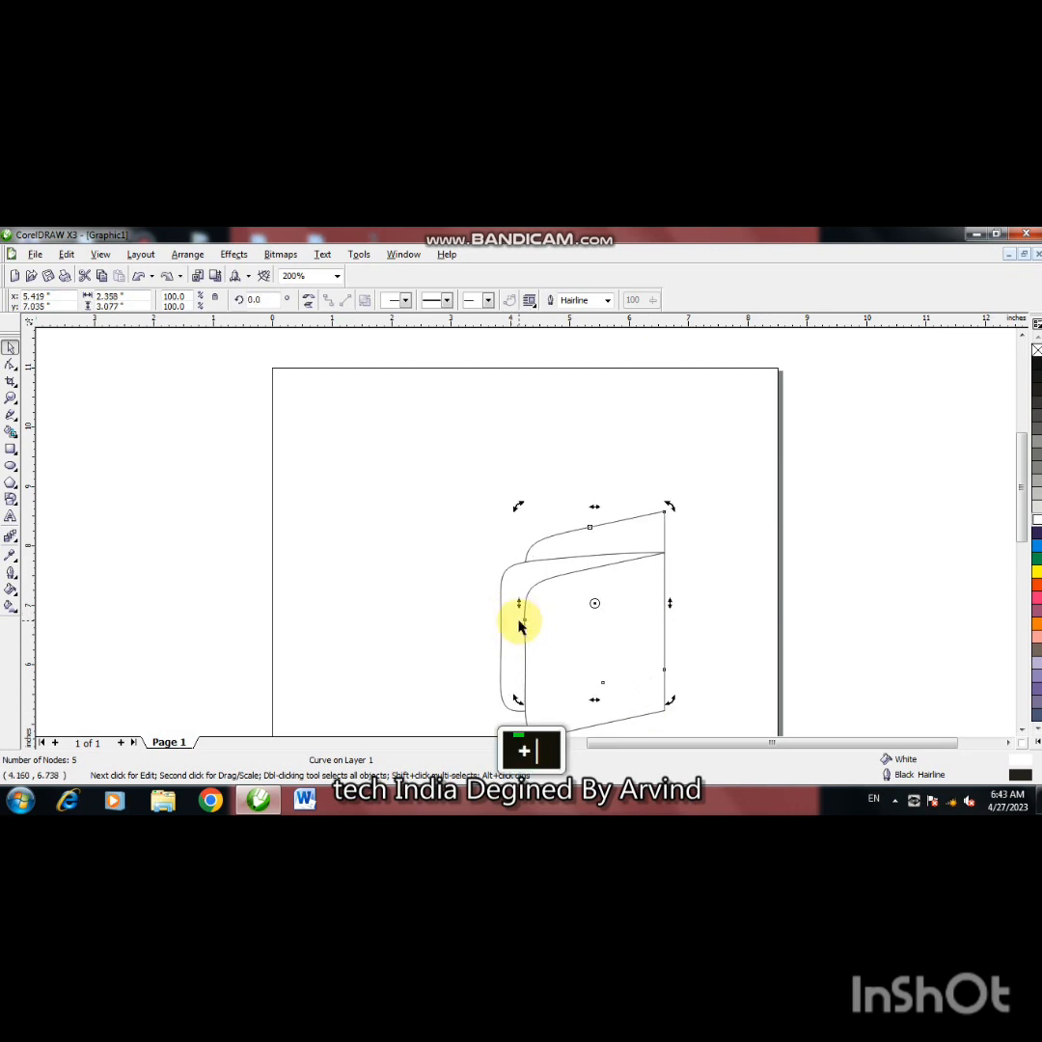
Step: Rotate the rearmost copy clockwise to about 349.1 degrees and stretch it leftward to about 3.79 inches wide
left_click_drag(668, 700, 652, 716)
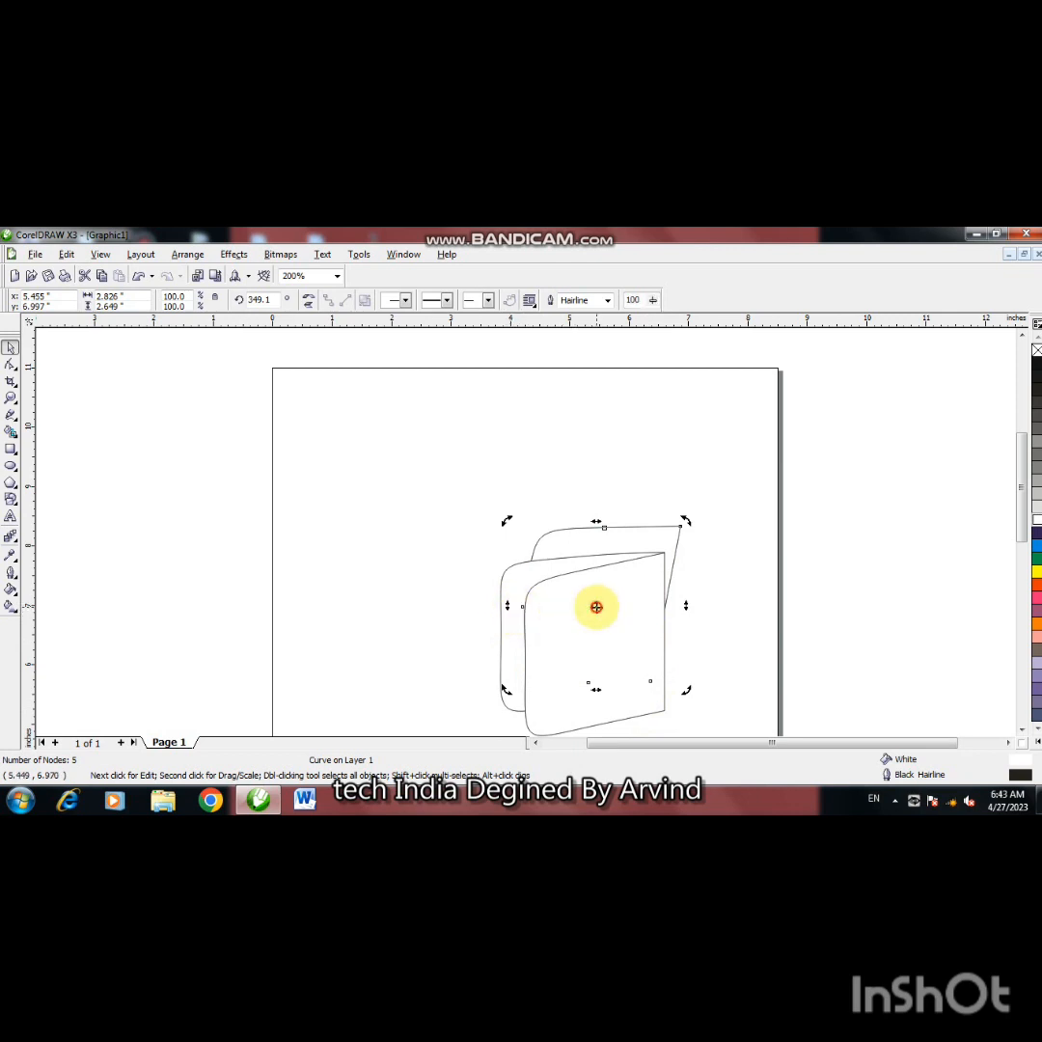
left_click(596, 607)
left_click_drag(508, 605, 449, 608)
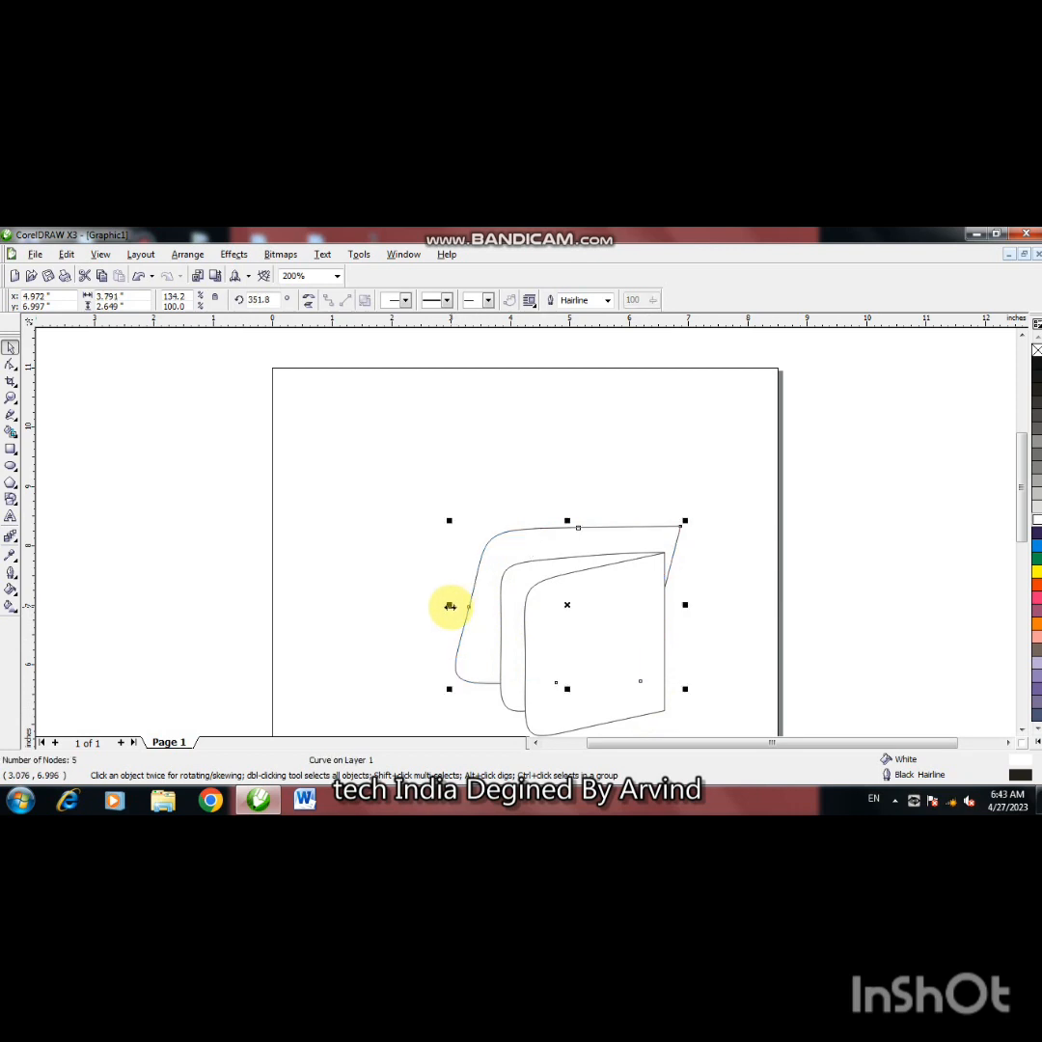
Step: Rotate the rearmost copy counterclockwise to about 5.8 degrees and nudge it 0.05 inches right so its right edge stands nearly vertical
left_click(567, 606)
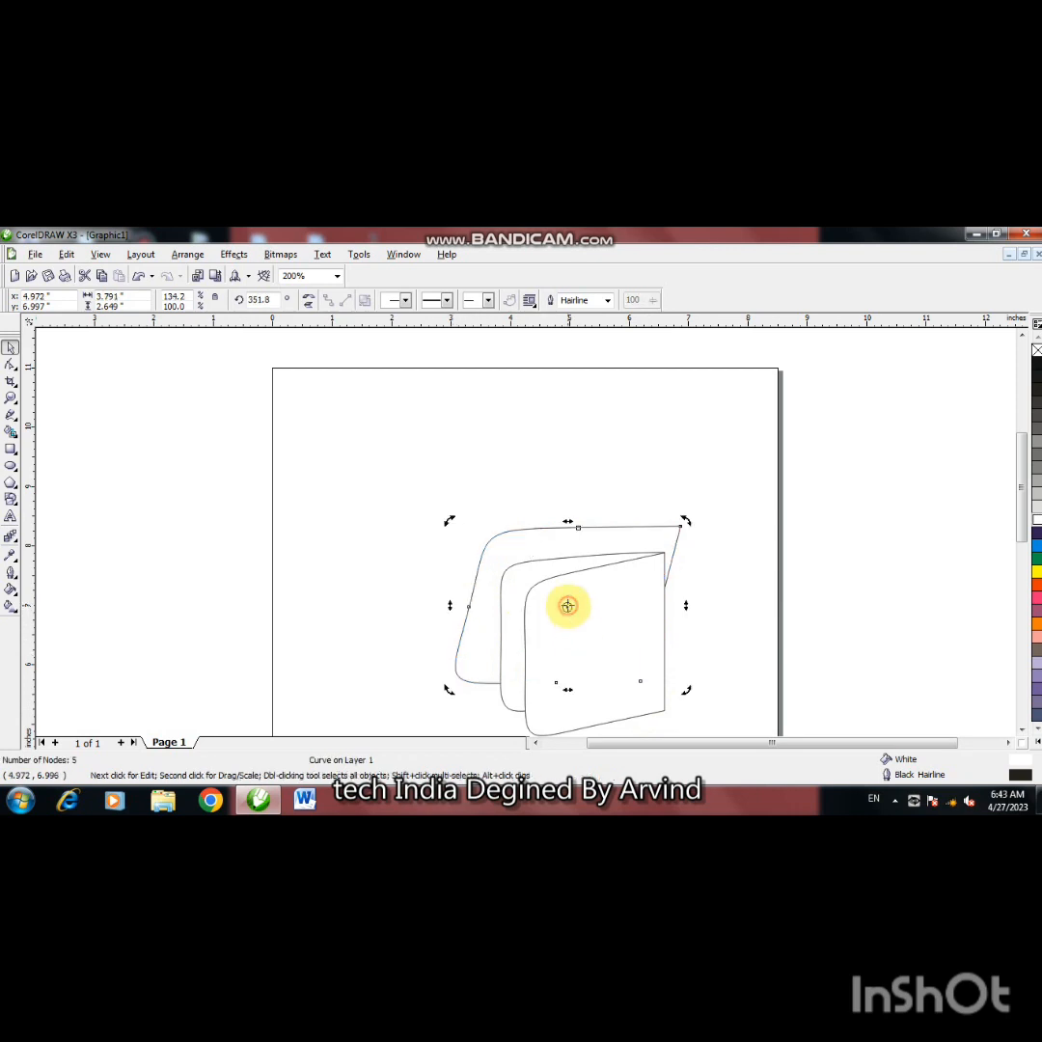
mouse_move(688, 686)
left_mouse_down()
mouse_move(688, 674)
mouse_move(675, 702)
left_mouse_up()
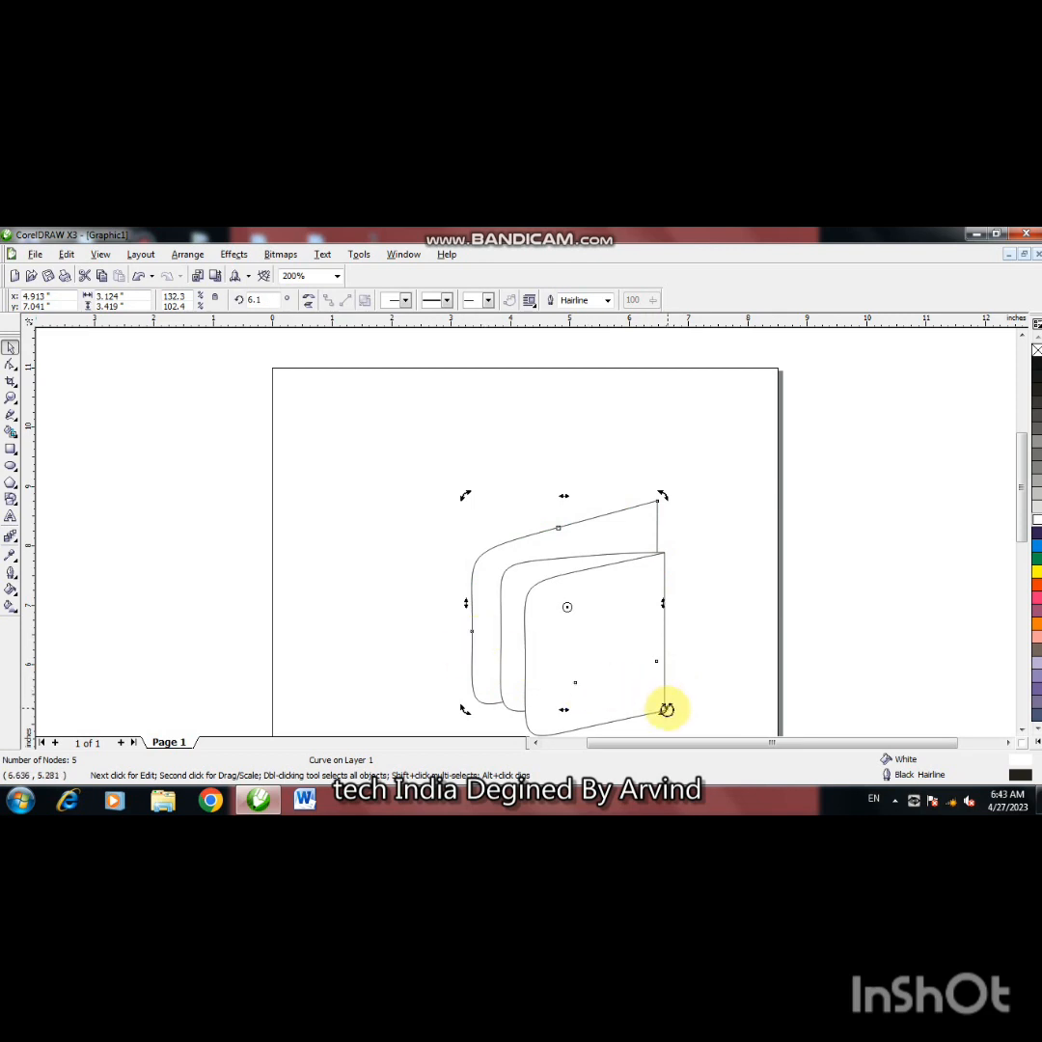
mouse_move(667, 710)
left_mouse_down()
mouse_move(647, 720)
mouse_move(689, 689)
mouse_move(681, 696)
left_mouse_up()
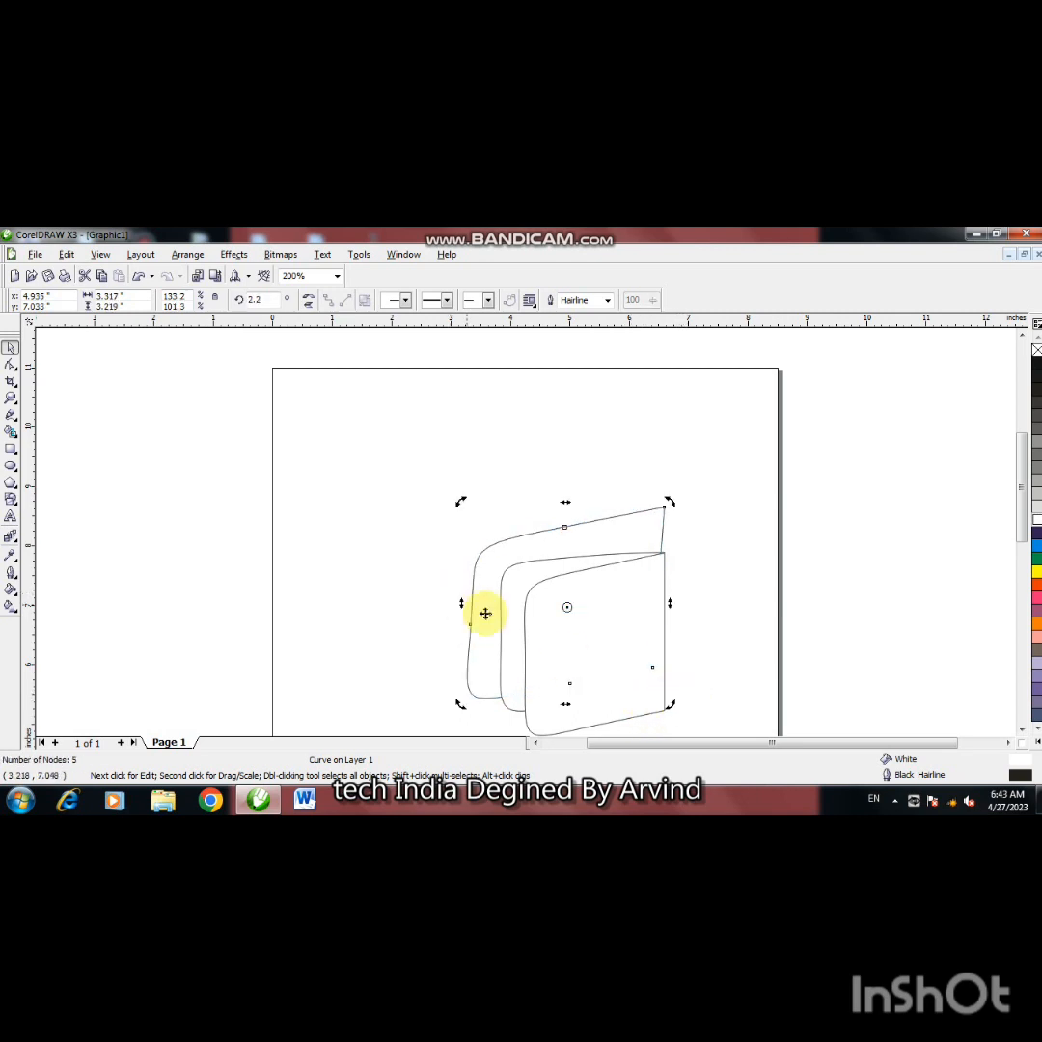
key("ctrl+Right")
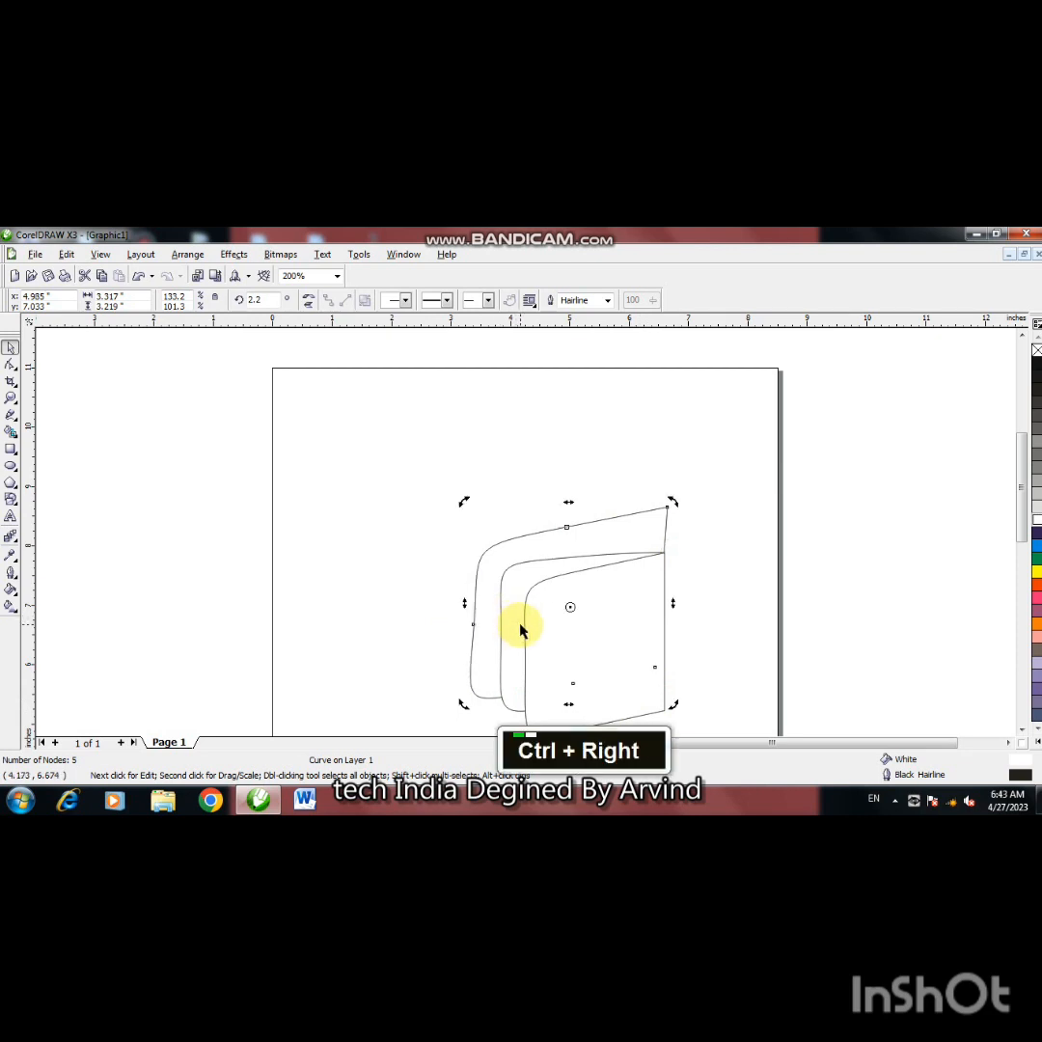
mouse_move(675, 703)
left_mouse_down()
mouse_move(680, 697)
mouse_move(665, 714)
left_mouse_up()
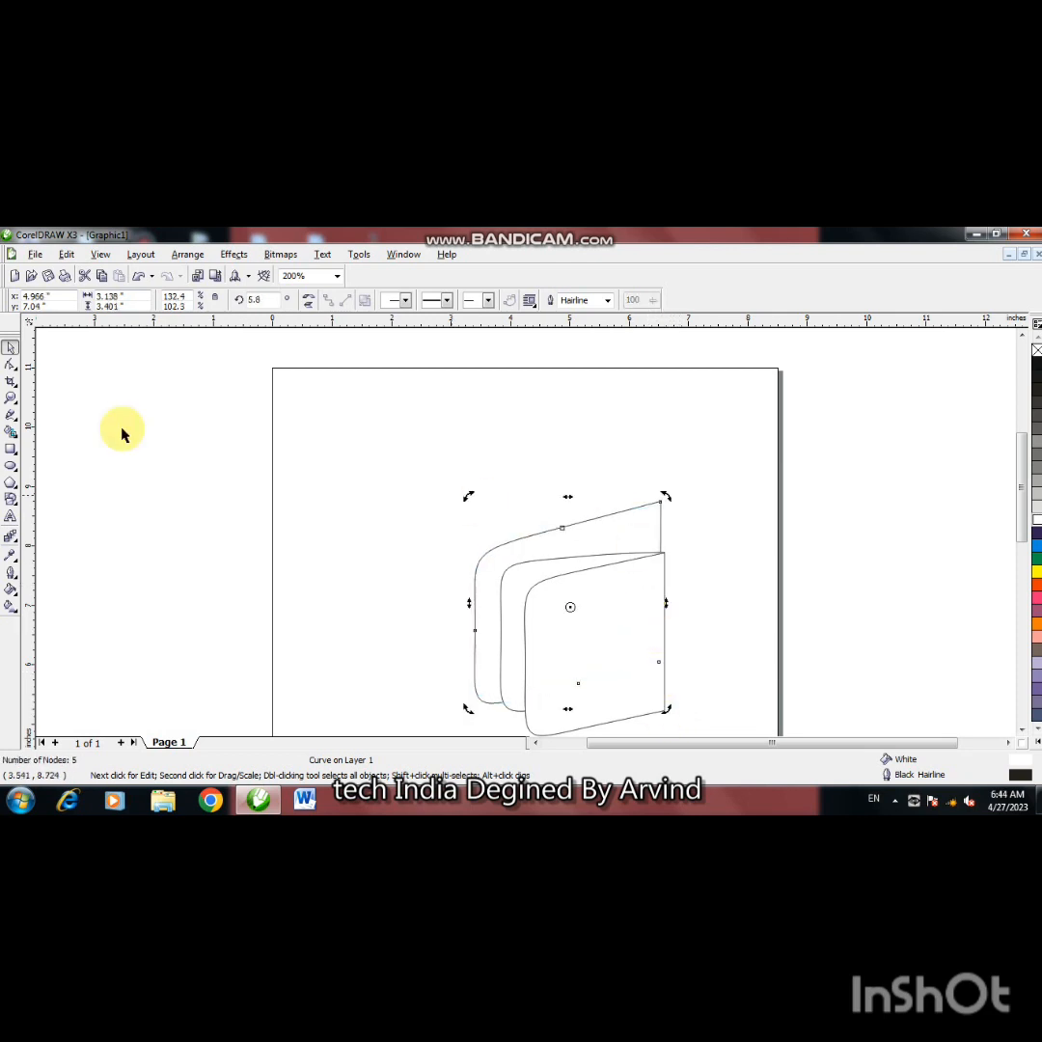
Step: Move the rearmost shape's upper right node onto the shared corner, lower its upper middle node, and reshape its rounded upper left curve
left_click(10, 365)
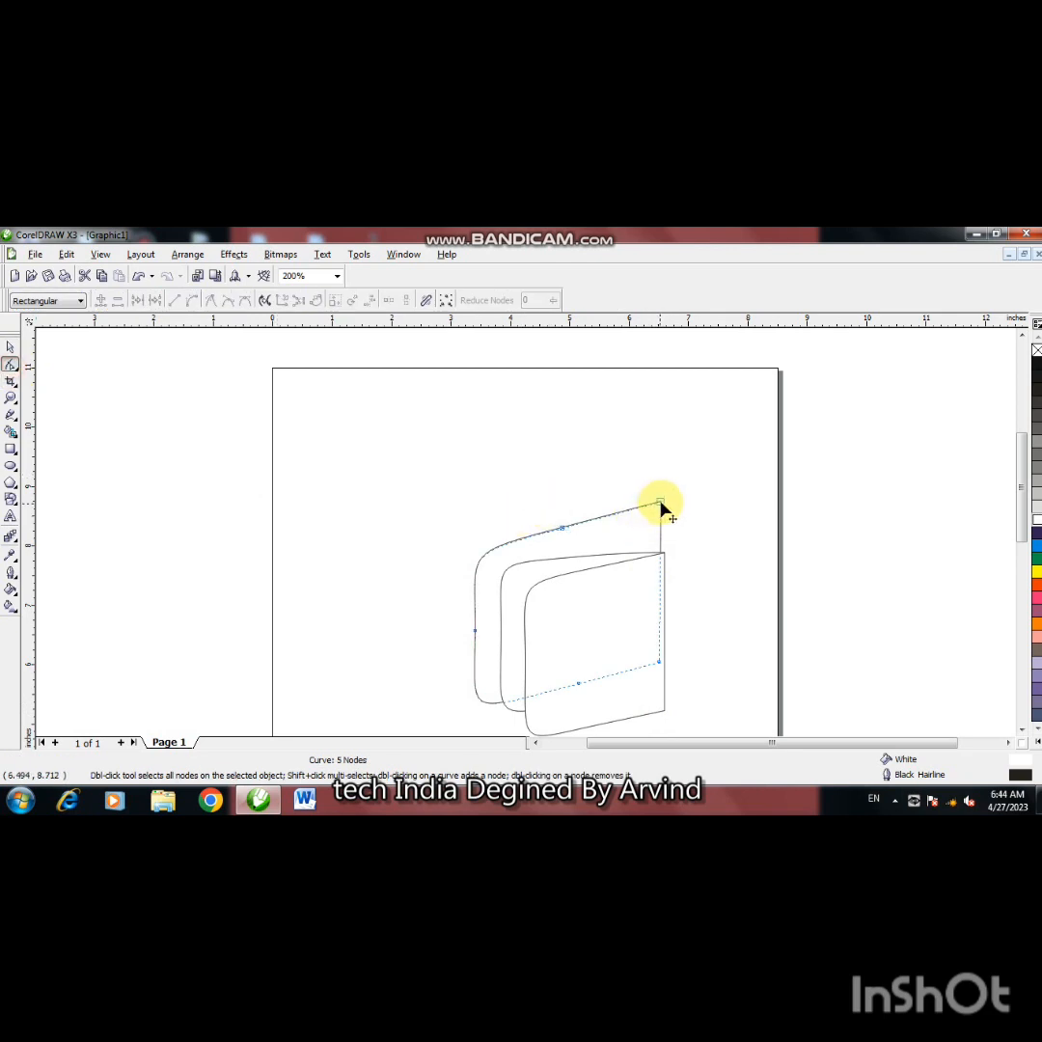
left_click_drag(662, 507, 665, 553)
left_click_drag(567, 535, 560, 556)
left_click(475, 561)
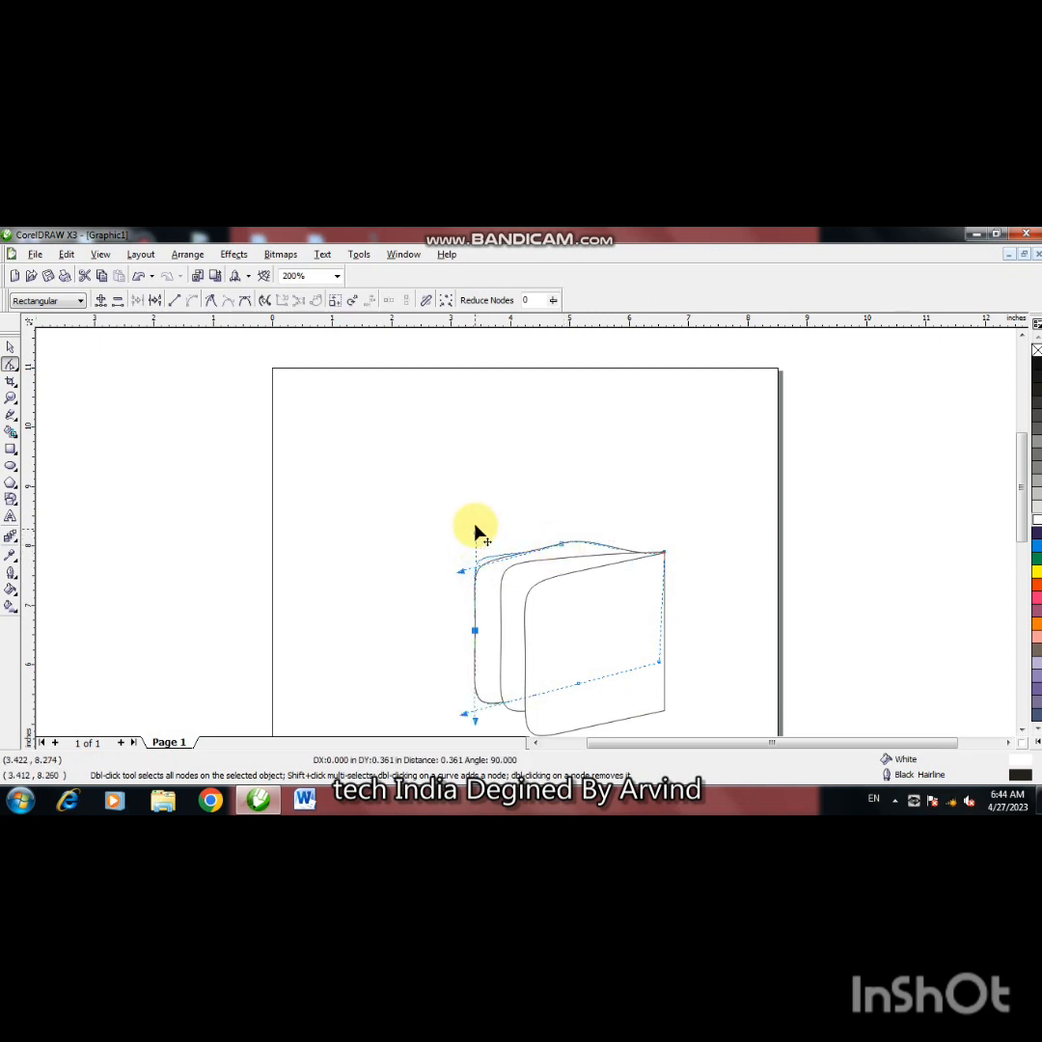
left_click_drag(462, 577, 486, 545)
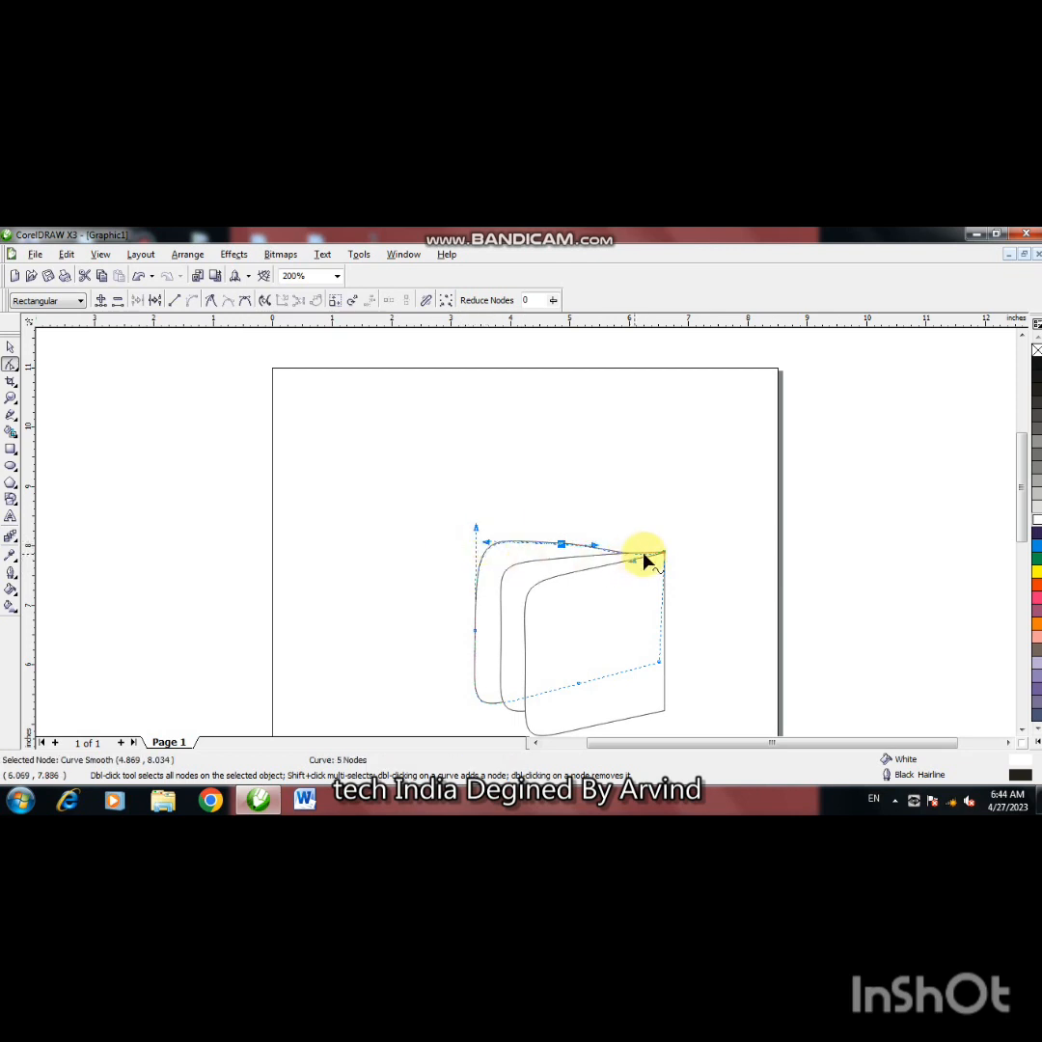
Step: Straighten the rearmost shape's upper edge between its upper middle node and the shared corner, then deselect the shape
key("F2")
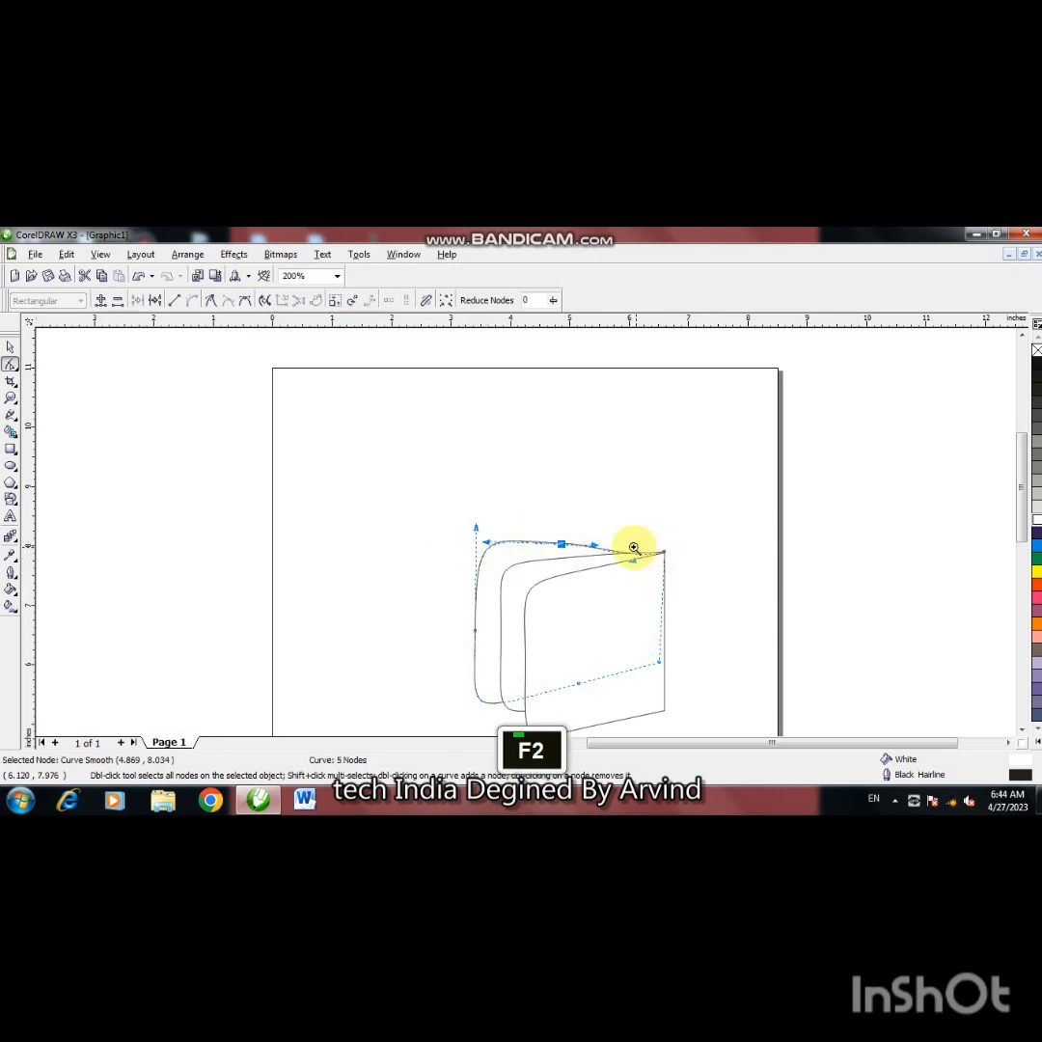
left_click(632, 550)
left_click_drag(523, 561, 530, 537)
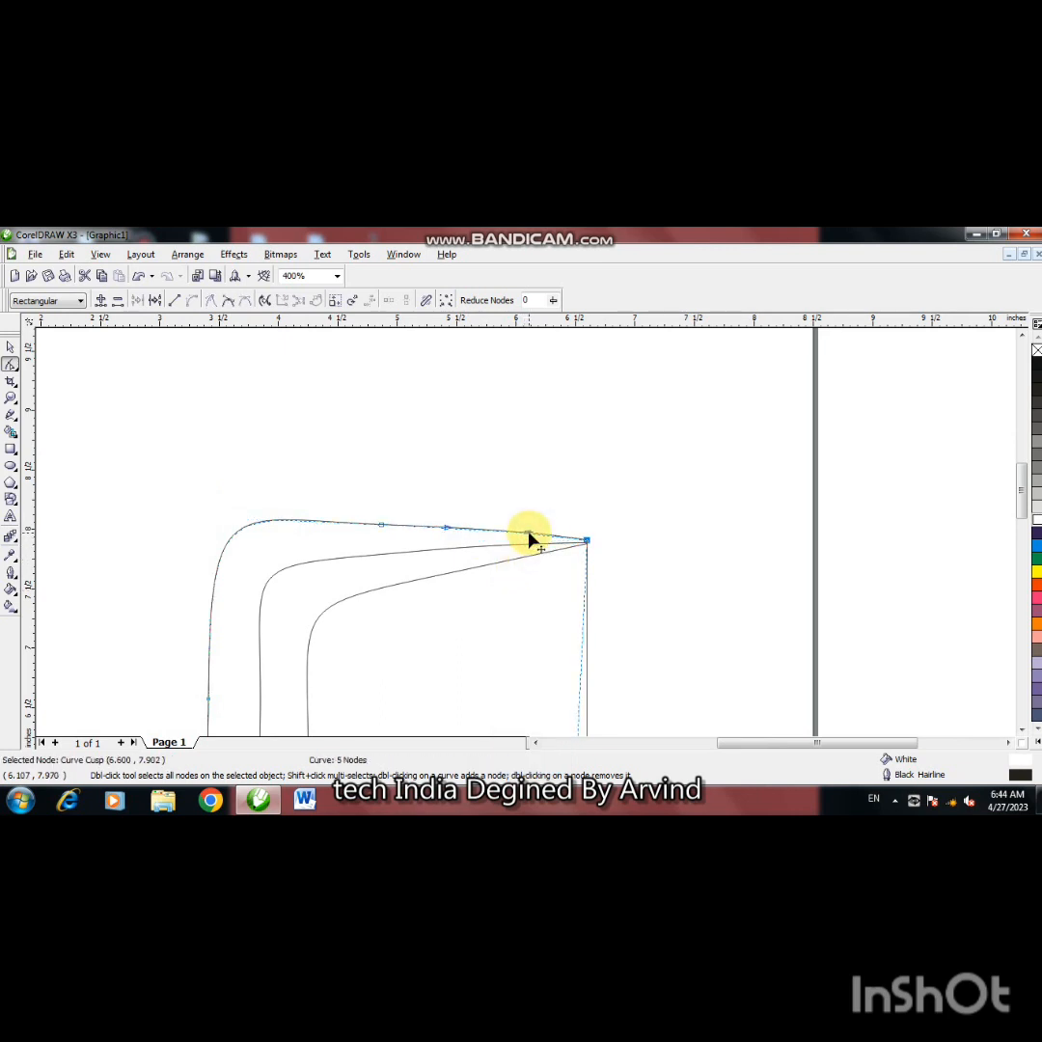
double_click(12, 347)
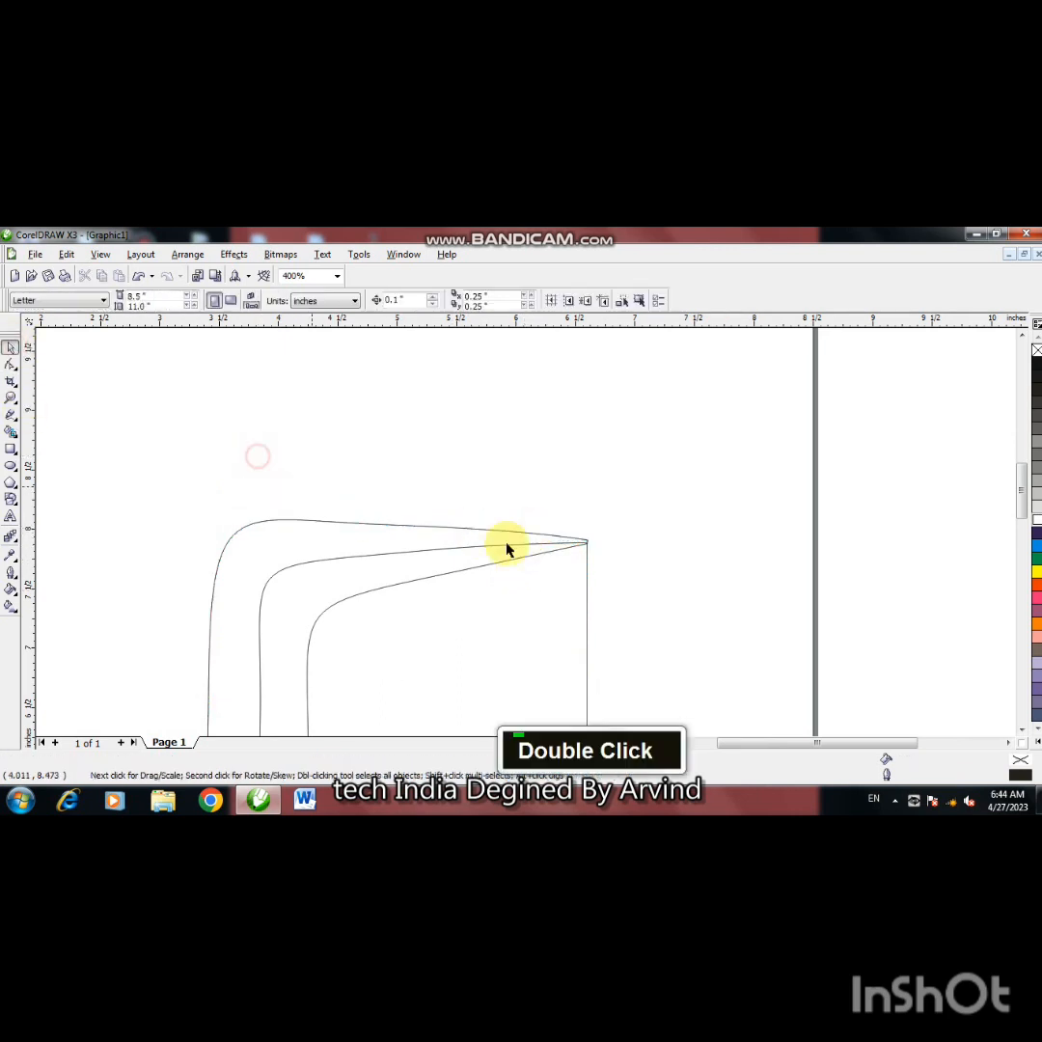
Step: Duplicate the front shape 1.2 inches higher and place the copy behind the three existing shapes
key("F3")
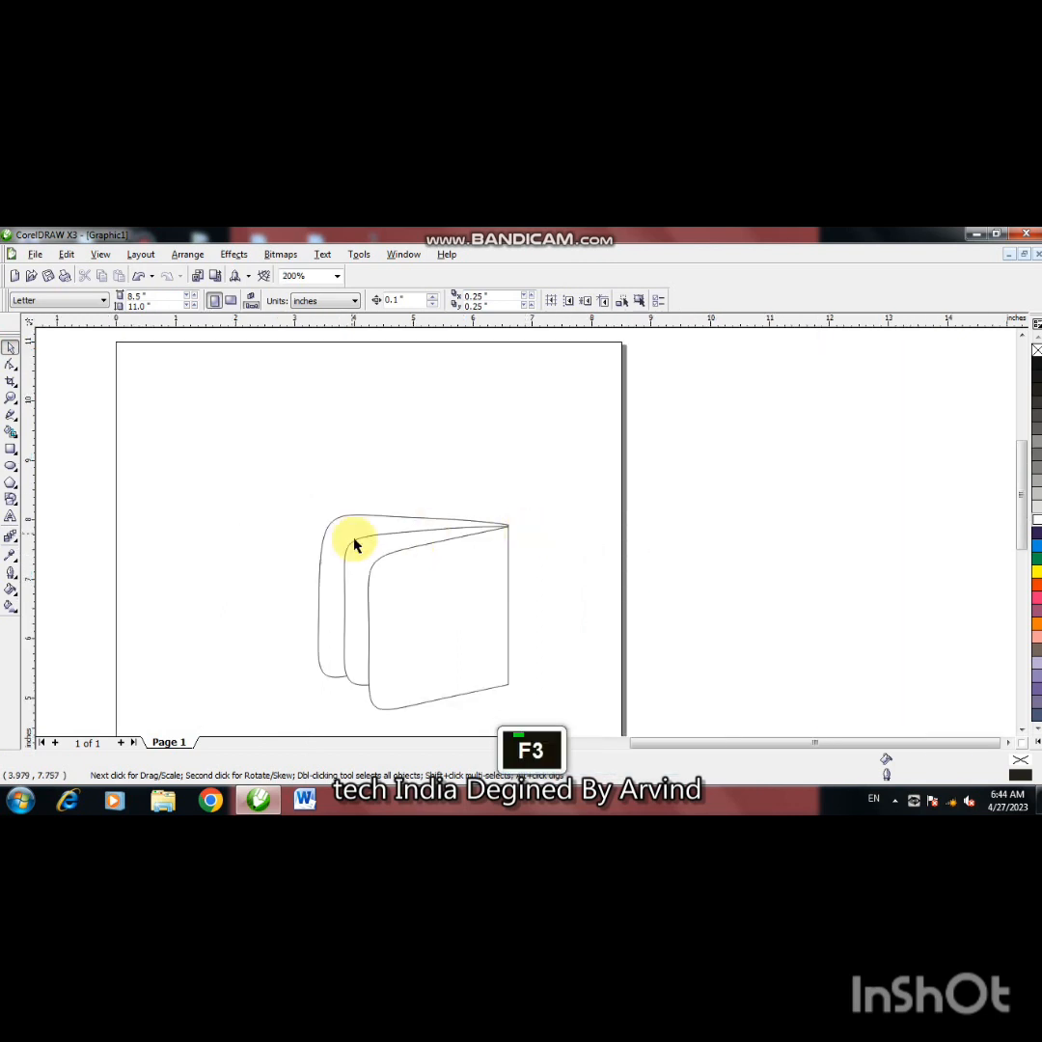
left_click(396, 555)
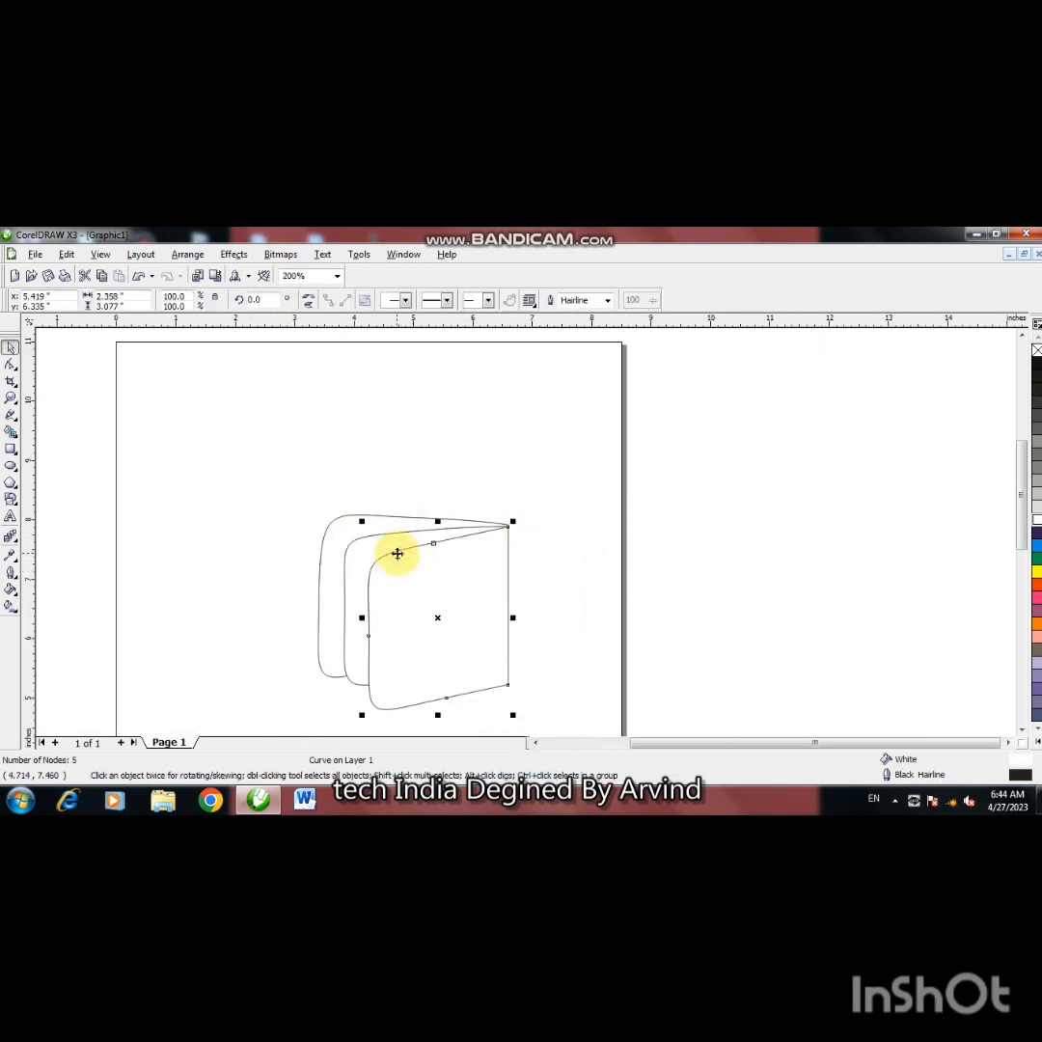
key("Up")
key("Up")
key("Up")
key("Up")
key("Up")
key("Up")
key("Up")
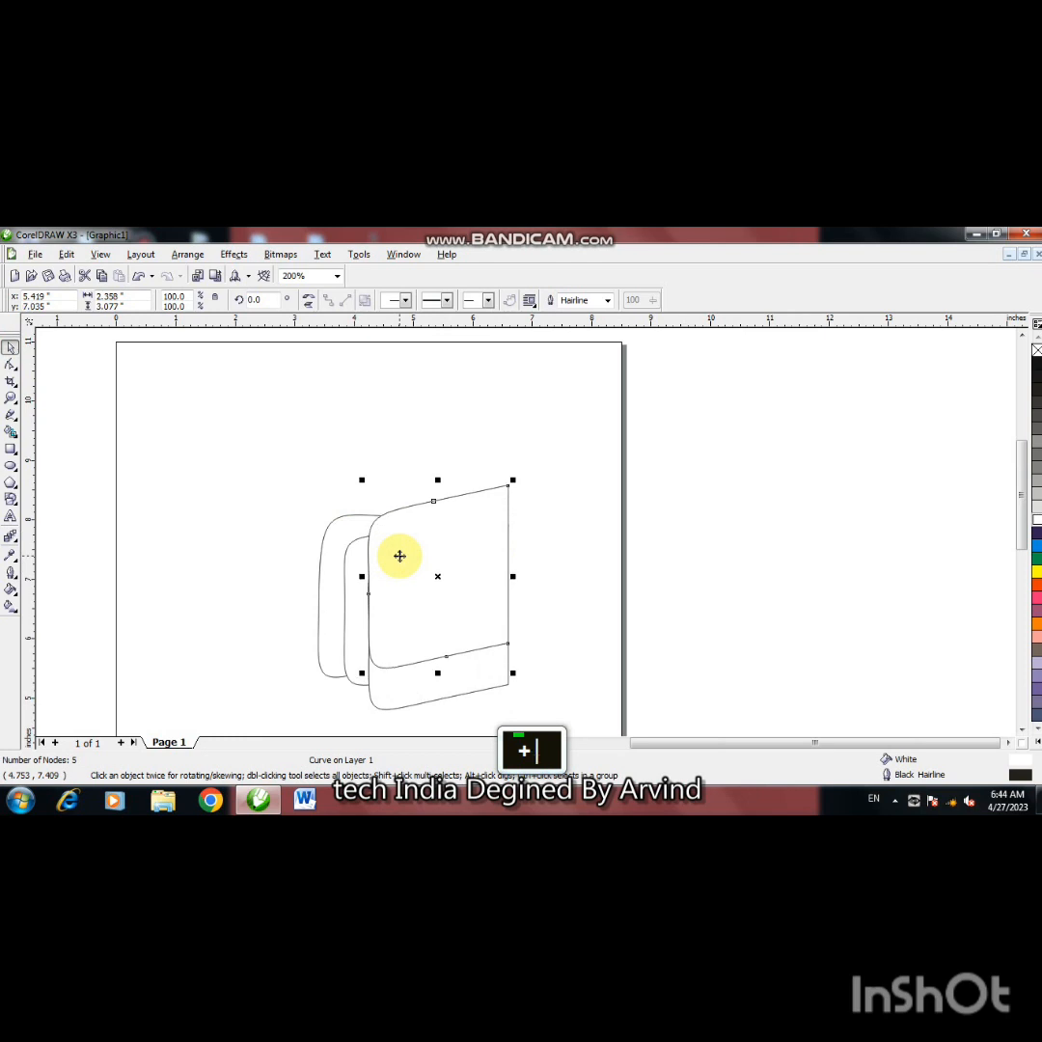
key("shift+Page_Down")
key("Up")
key("Up")
key("Up")
key("Up")
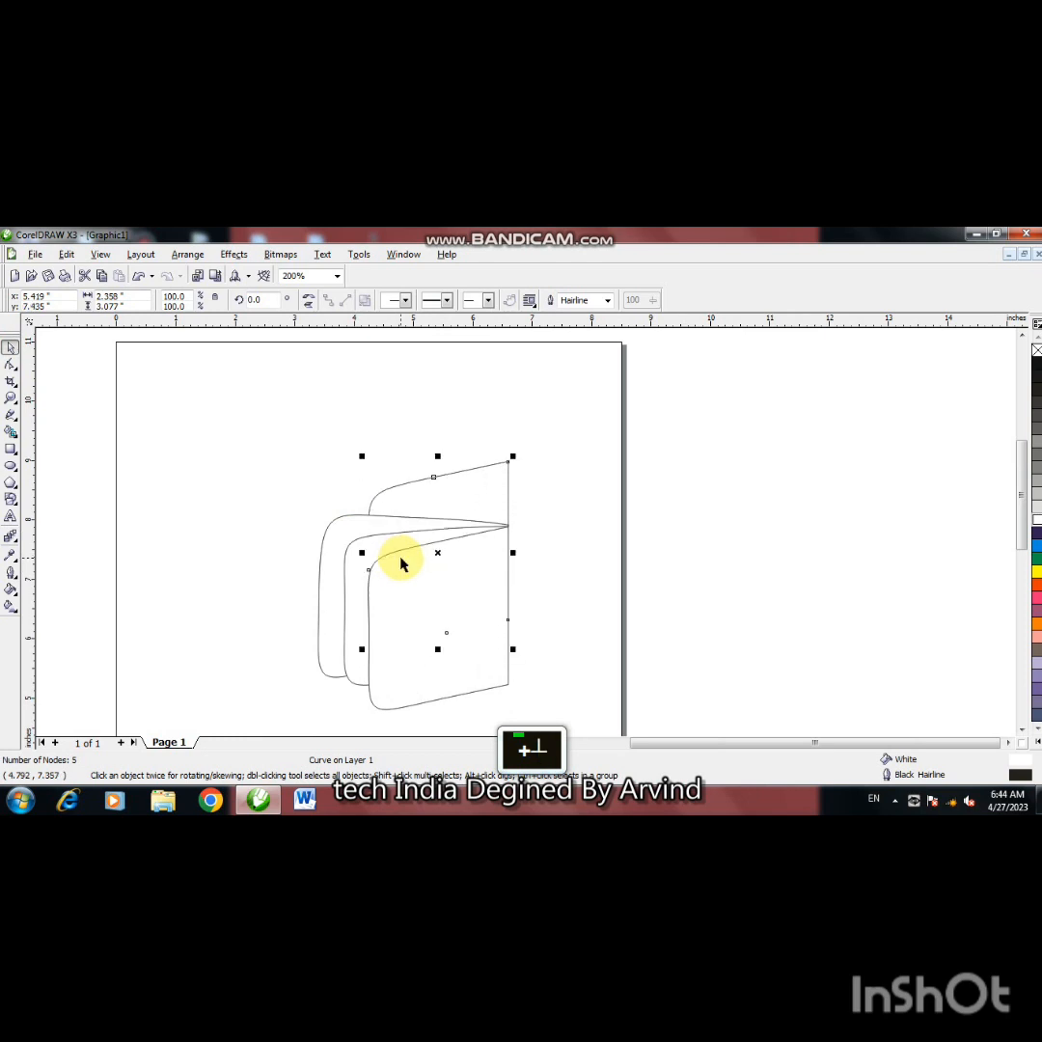
key("Up")
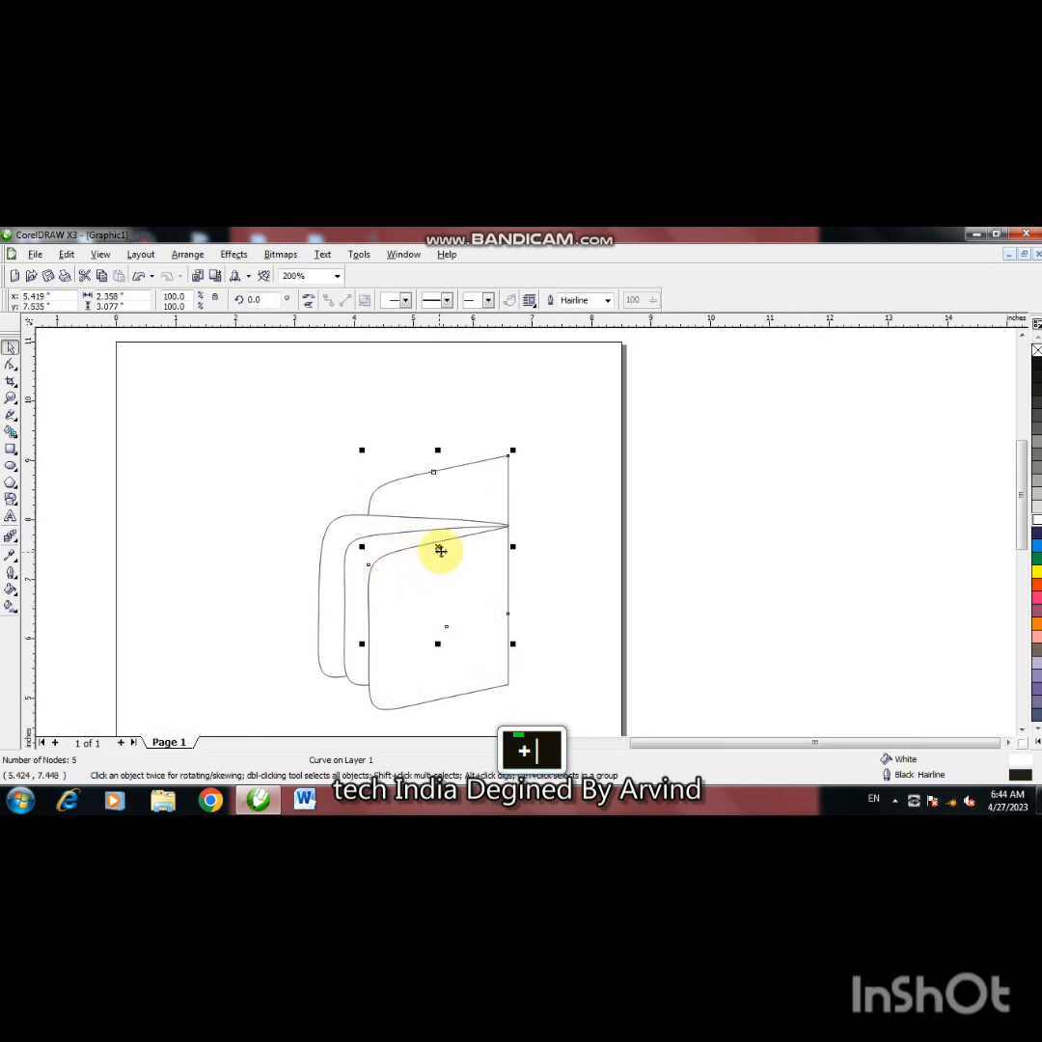
Step: Rotate the new rearmost copy clockwise to about 339.4 degrees and move it 0.3 inches left and 0.2 inches down
left_click(441, 549)
left_click_drag(515, 646, 475, 667)
key("Left")
key("Left")
key("Left")
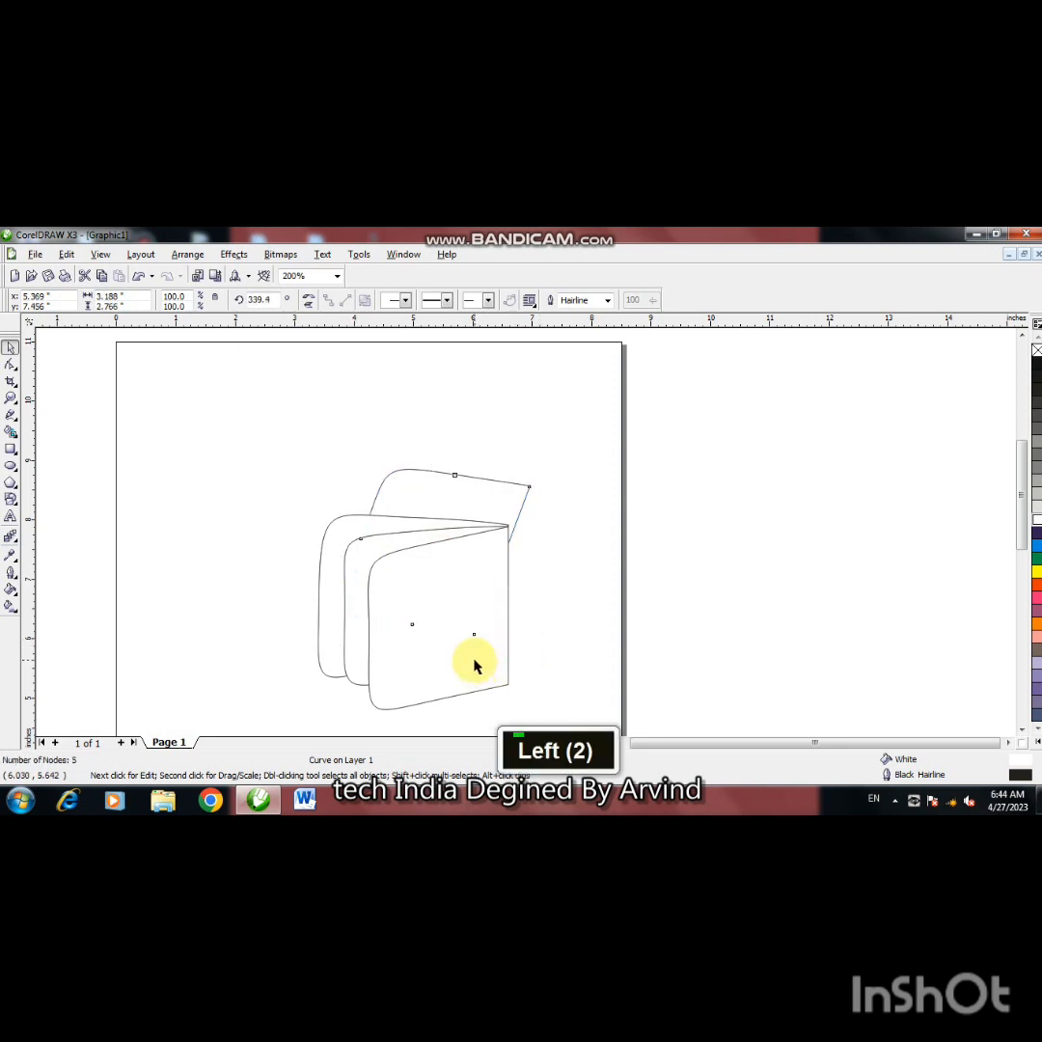
key("Down")
key("Down")
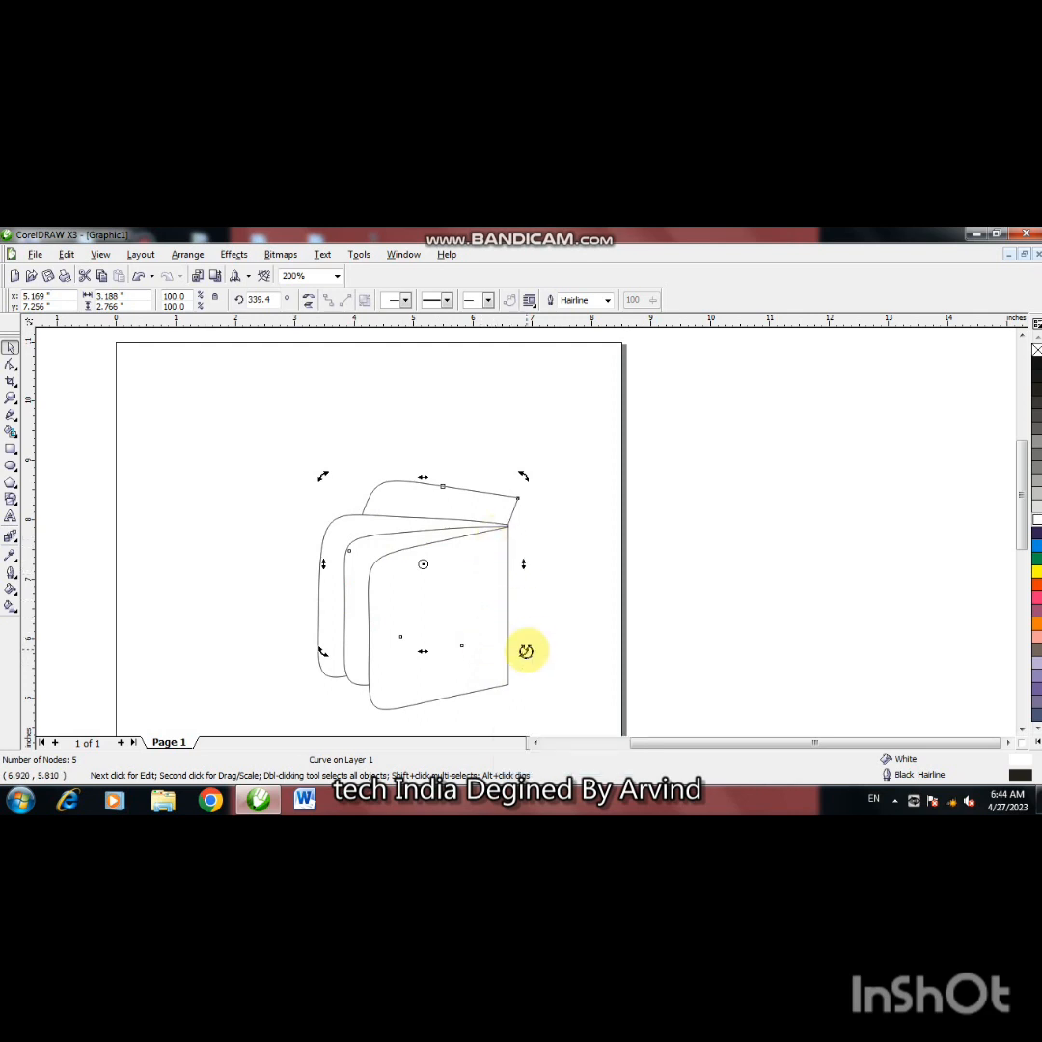
Step: Rotate the rearmost copy back slightly to about 343.6 degrees and center it at about X 5.22, Y 7.19 inches
left_click_drag(526, 648, 526, 648)
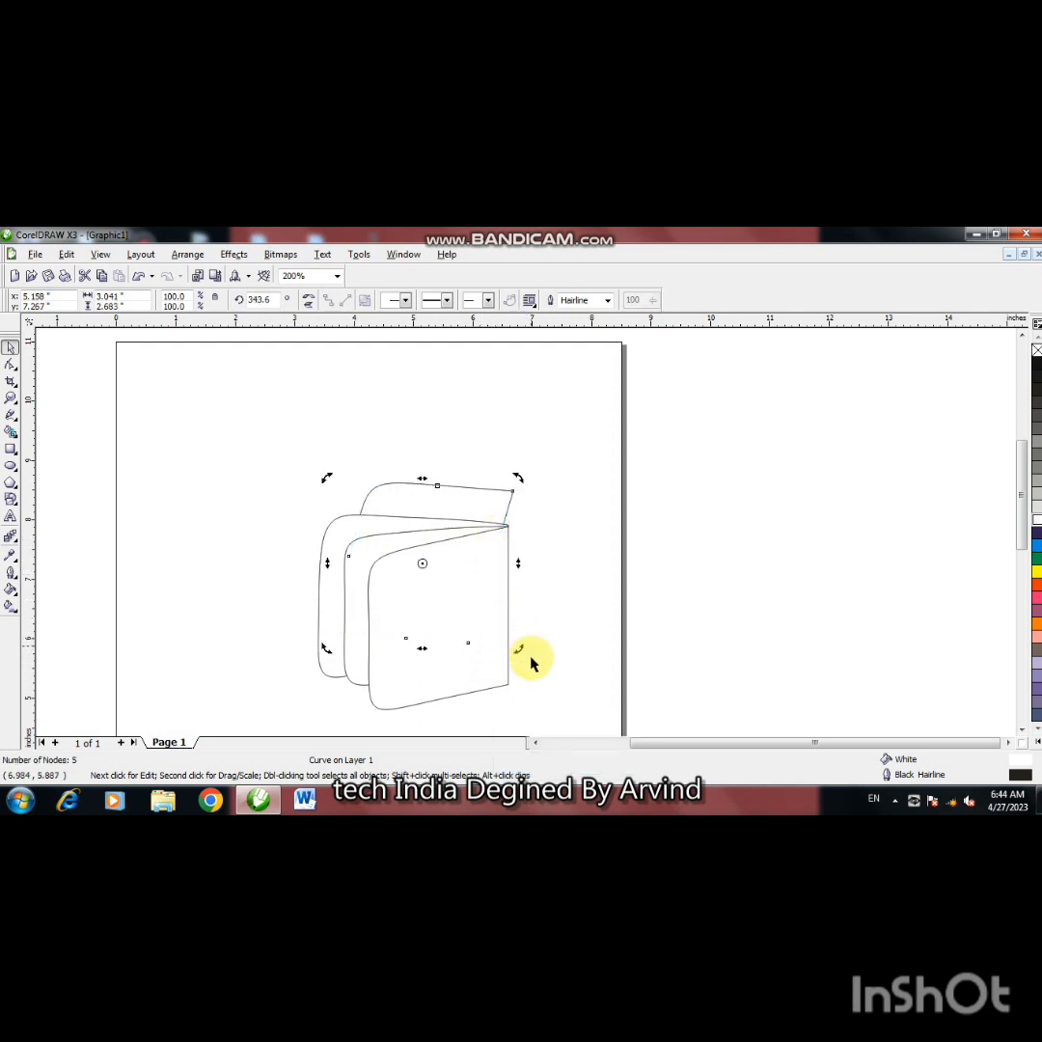
left_click(425, 565)
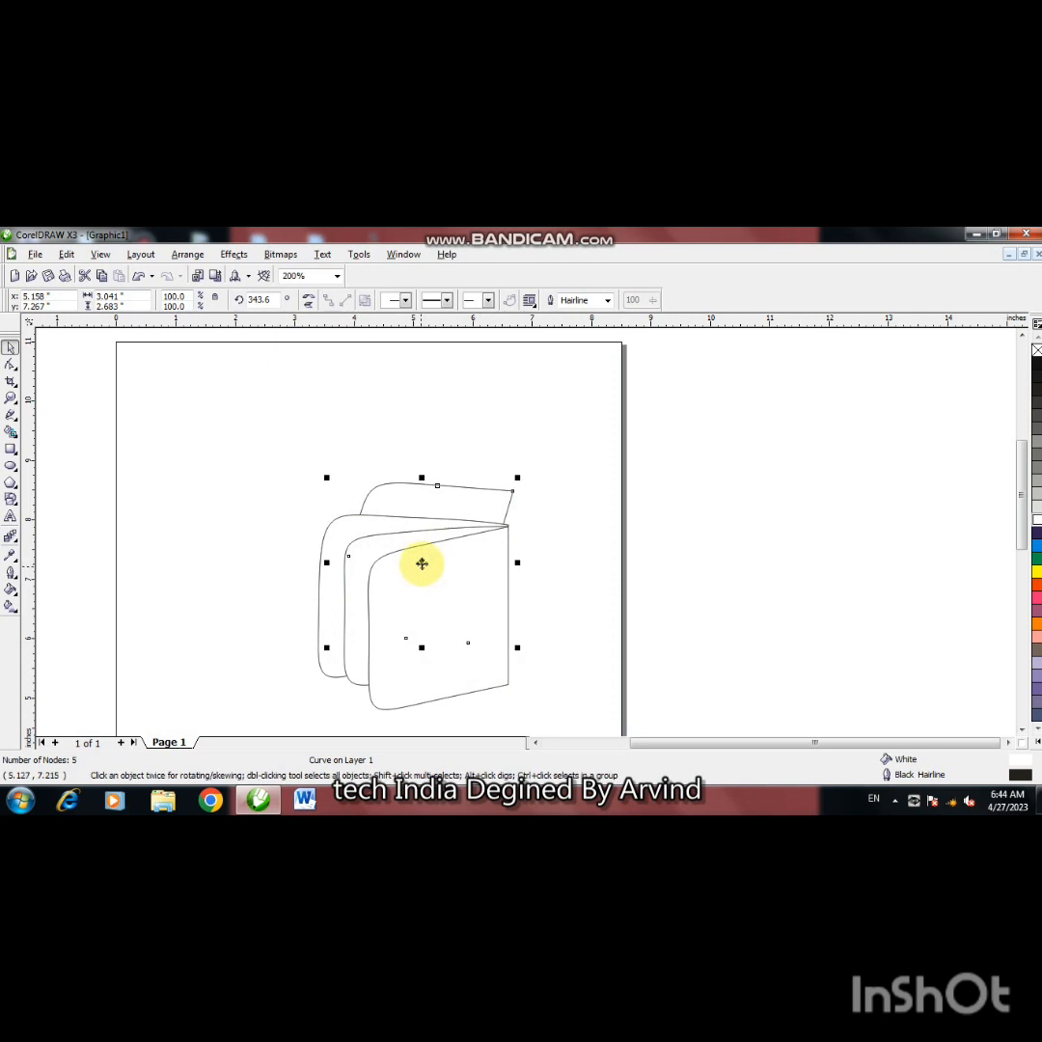
left_click_drag(426, 564, 428, 567)
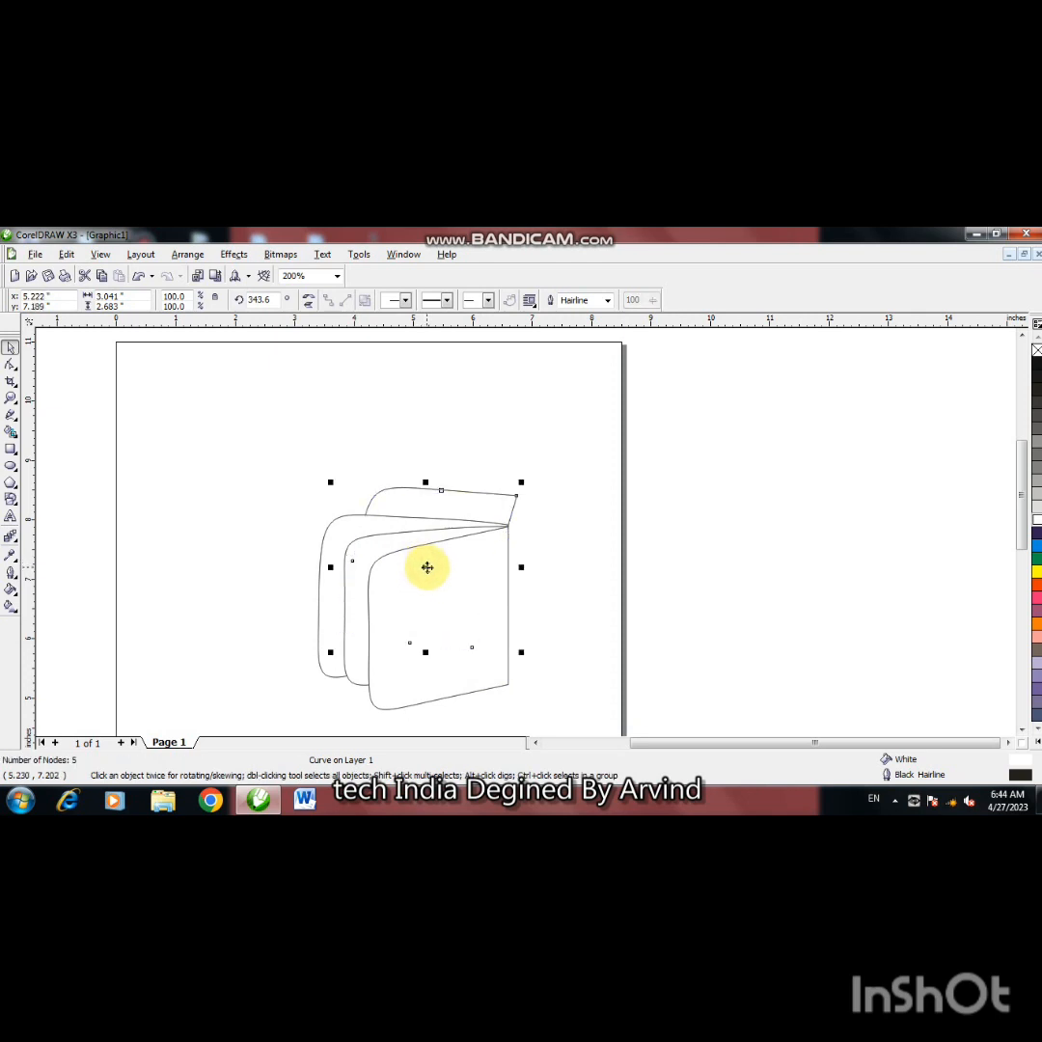
Step: Move the fourth shape's upper right node near the shared corner, lower its upper middle node, and flatten the curve between them
left_click(10, 366)
left_click_drag(518, 498, 507, 524)
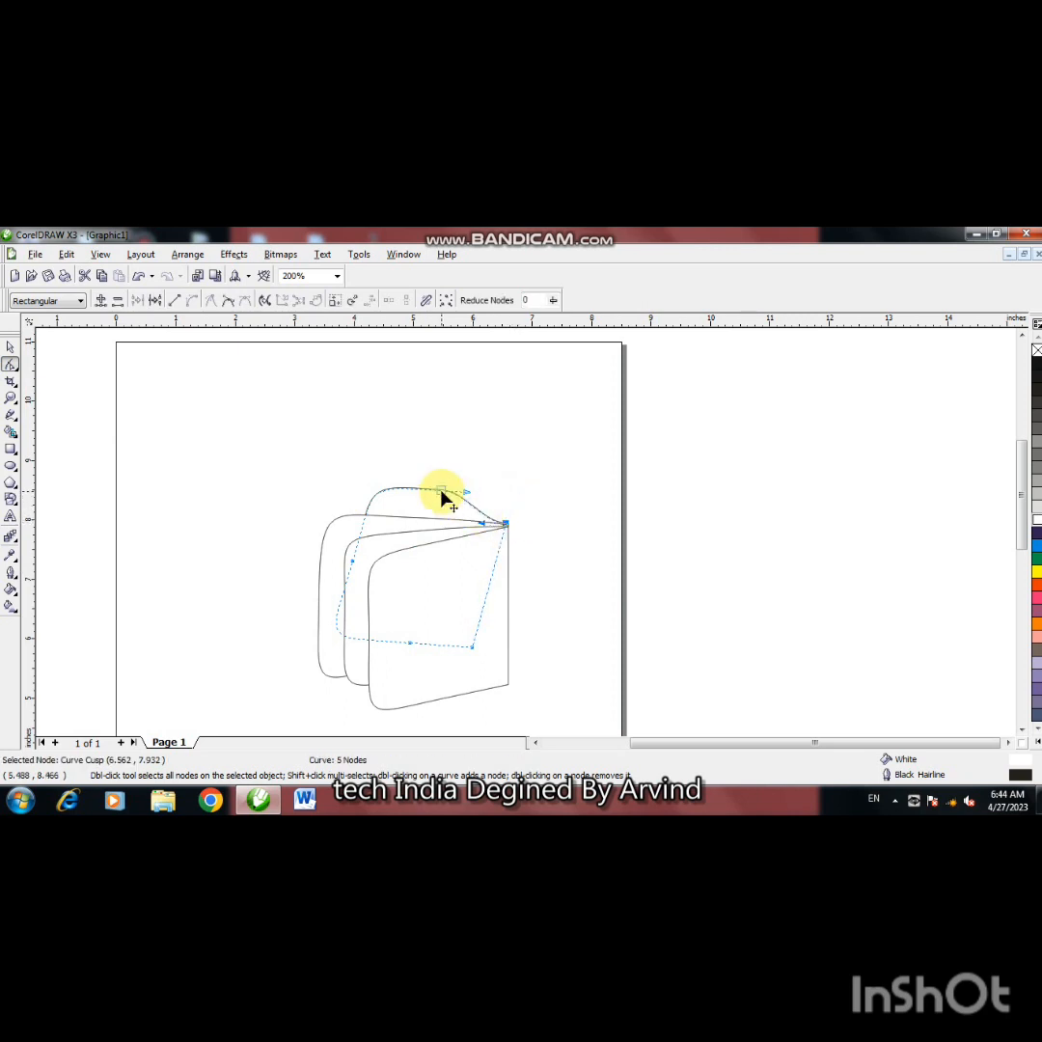
left_click_drag(441, 496, 488, 522)
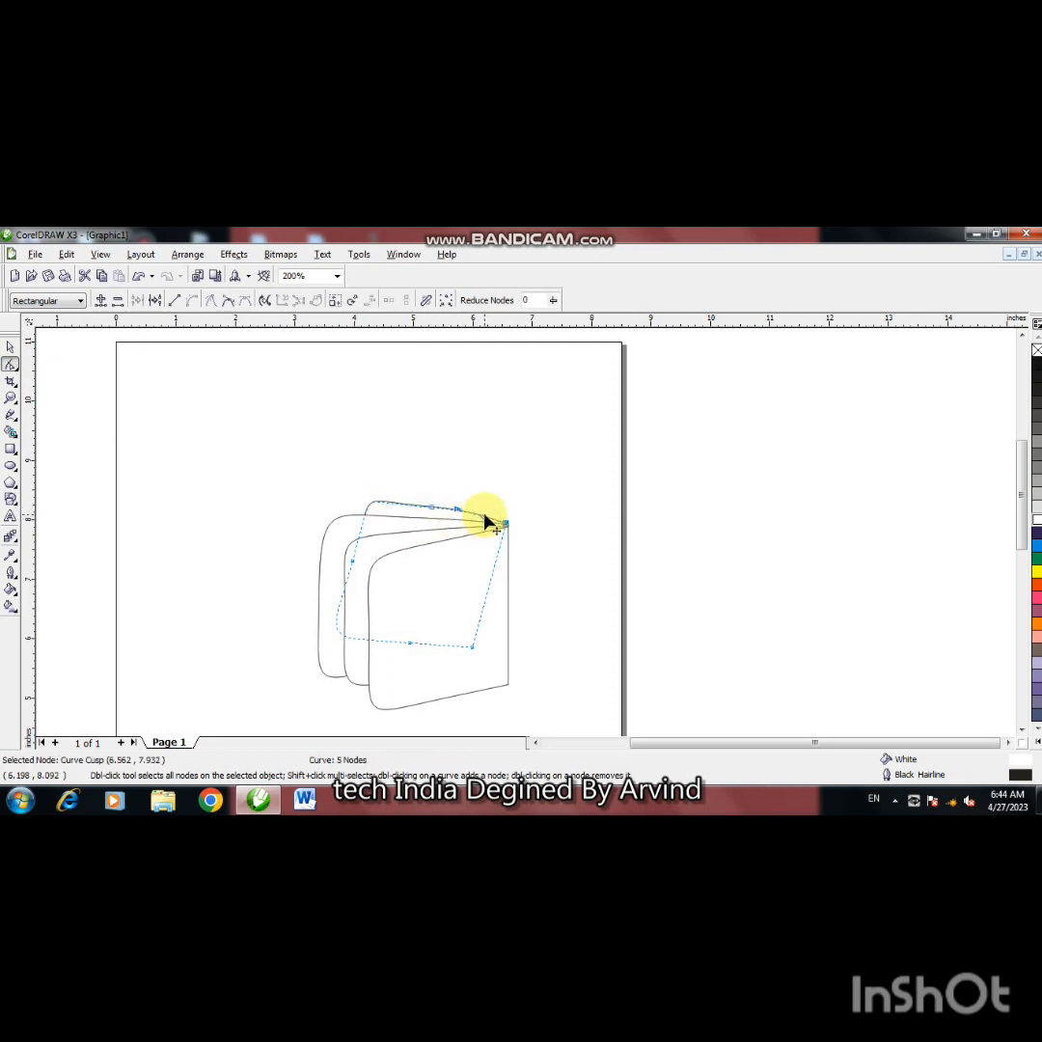
left_click(434, 509)
Step: Stretch the fourth shape upward to about 2.67 inches high
left_click(11, 351)
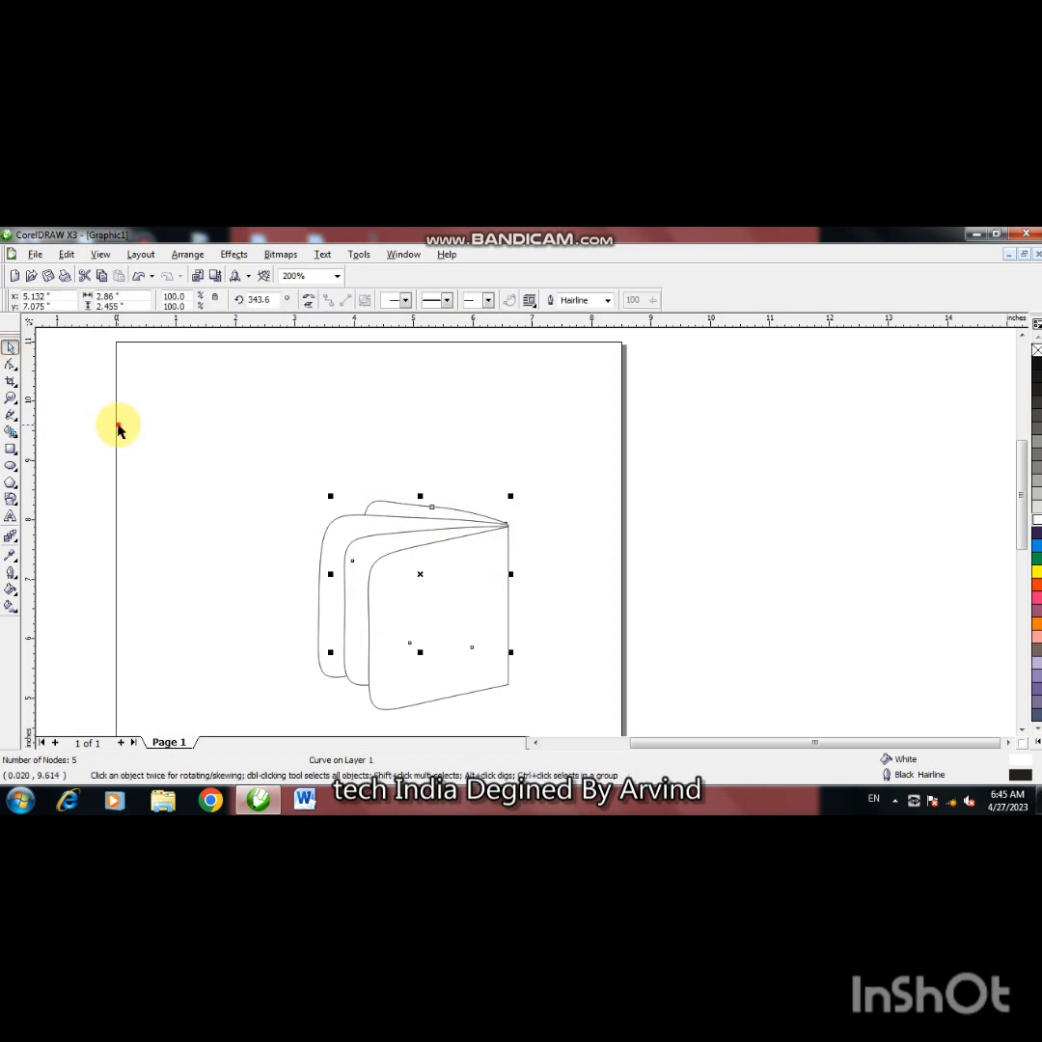
left_click(116, 425)
left_click(417, 511)
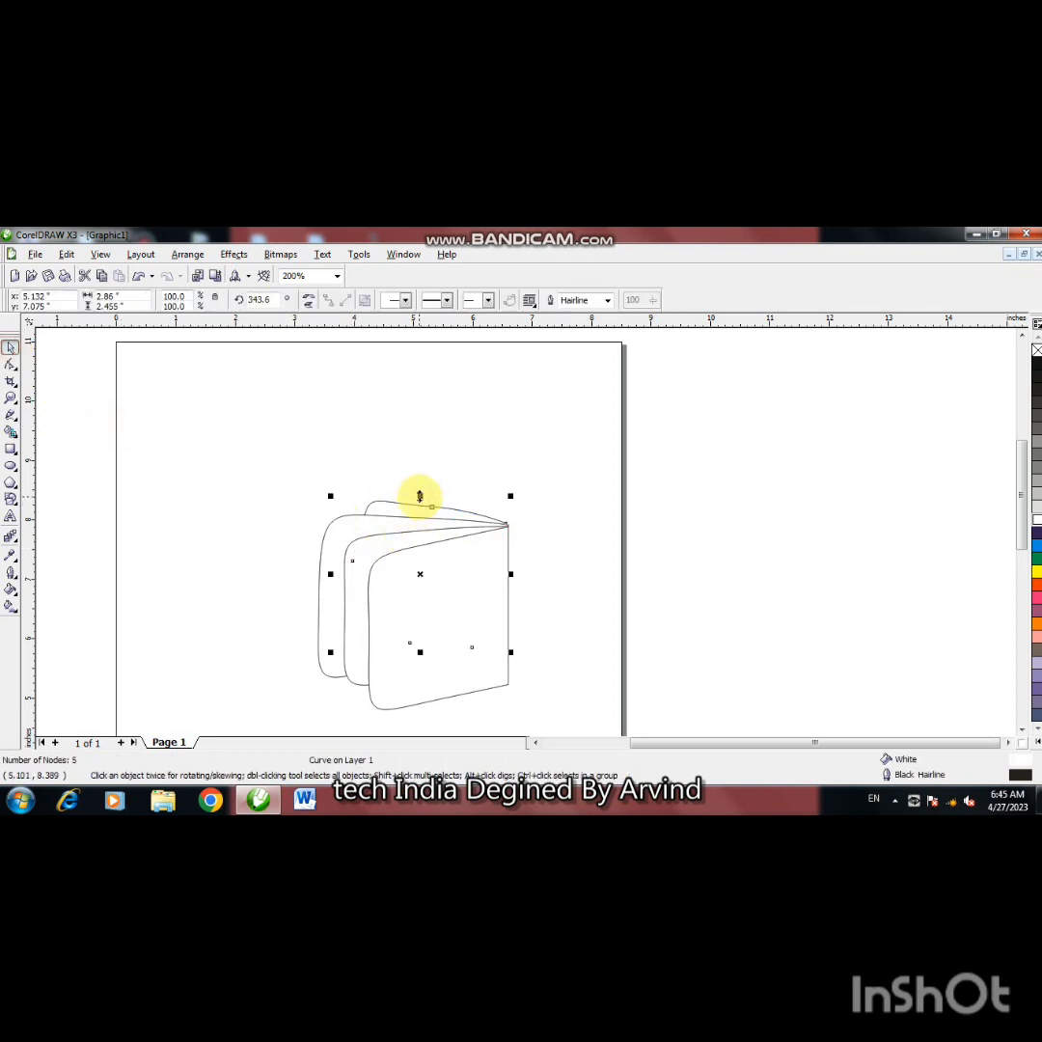
left_click_drag(419, 493, 419, 482)
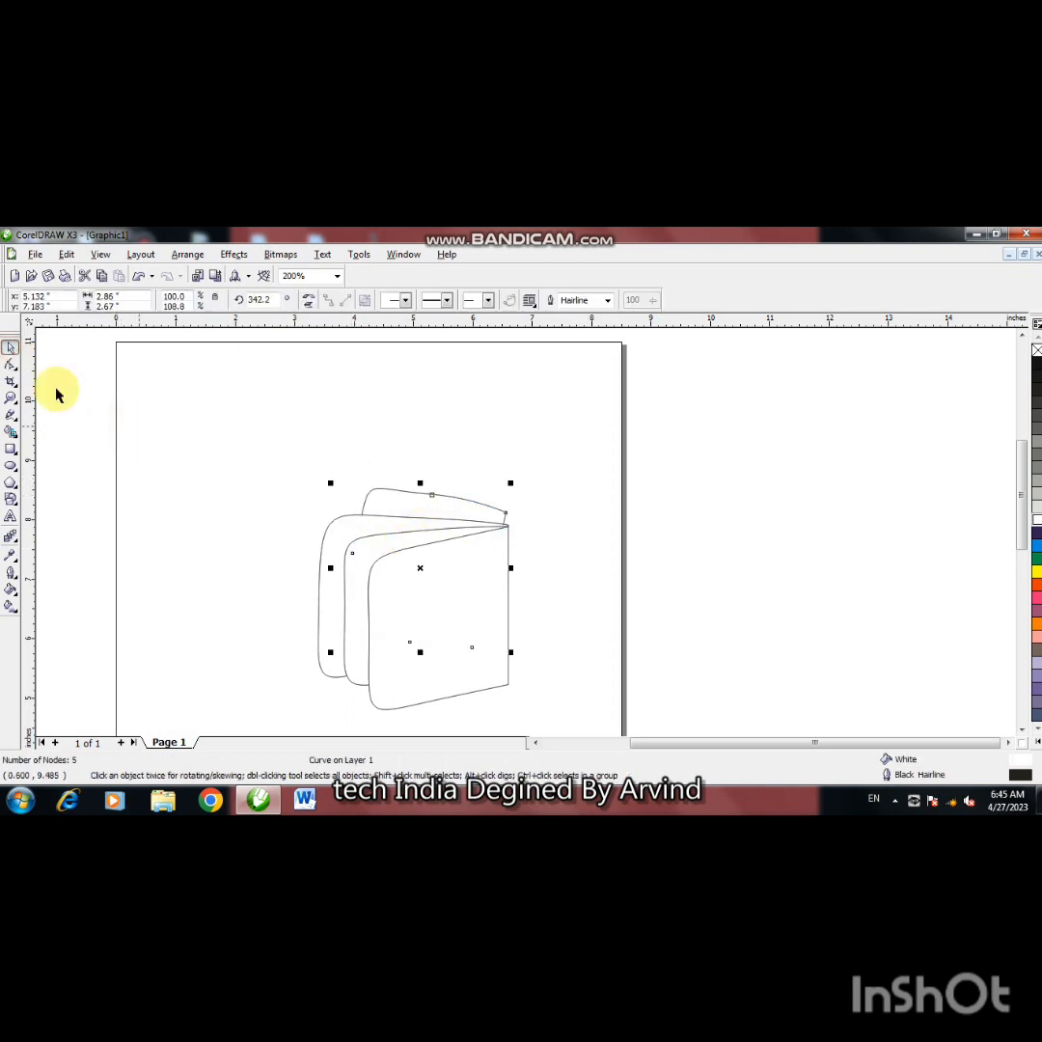
Step: Raise the fourth shape's rounded upper left curve and straighten its upper edge by adjusting the curve handles
left_click(11, 365)
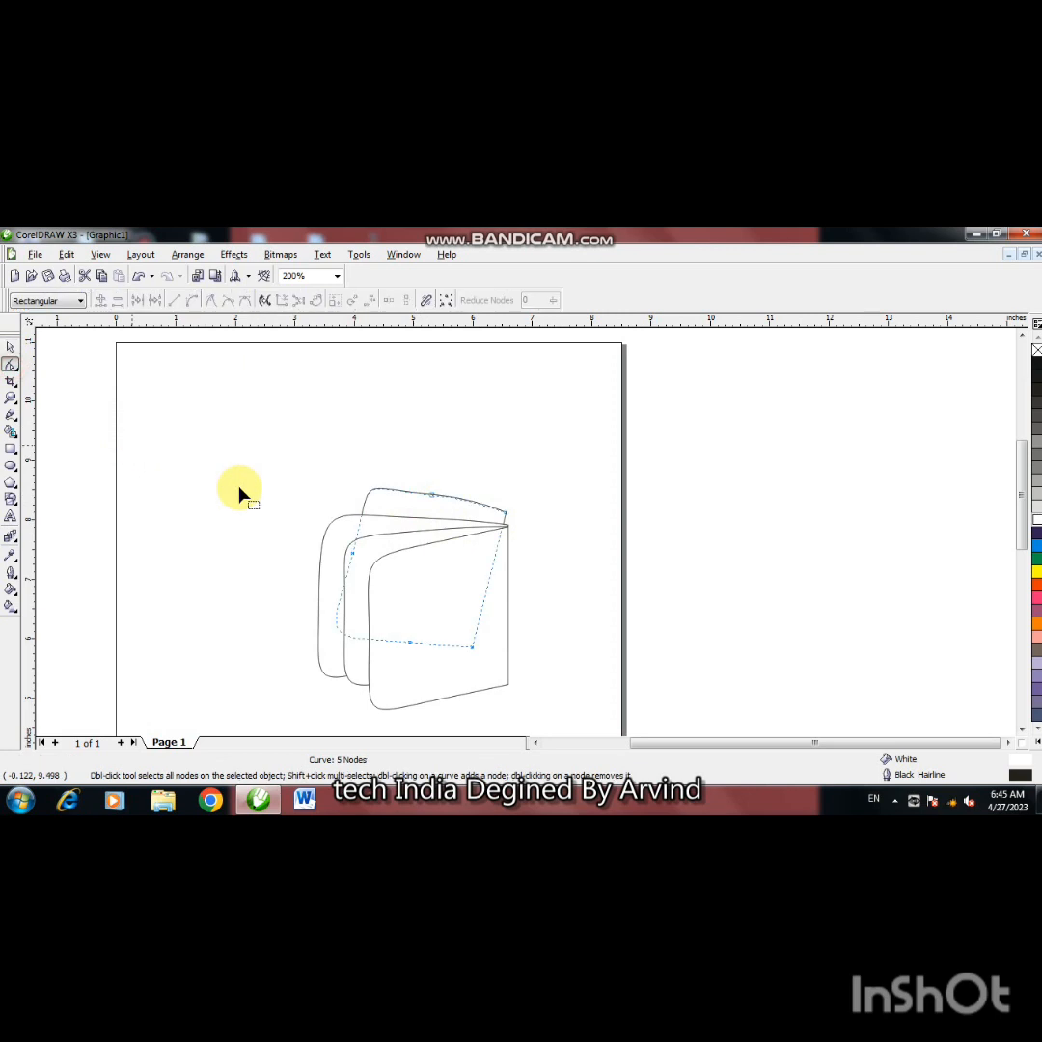
left_click(433, 496)
mouse_move(354, 490)
left_mouse_down()
mouse_move(362, 478)
mouse_move(360, 493)
left_mouse_up()
mouse_move(472, 506)
left_mouse_down()
mouse_move(457, 502)
mouse_move(485, 513)
left_mouse_up()
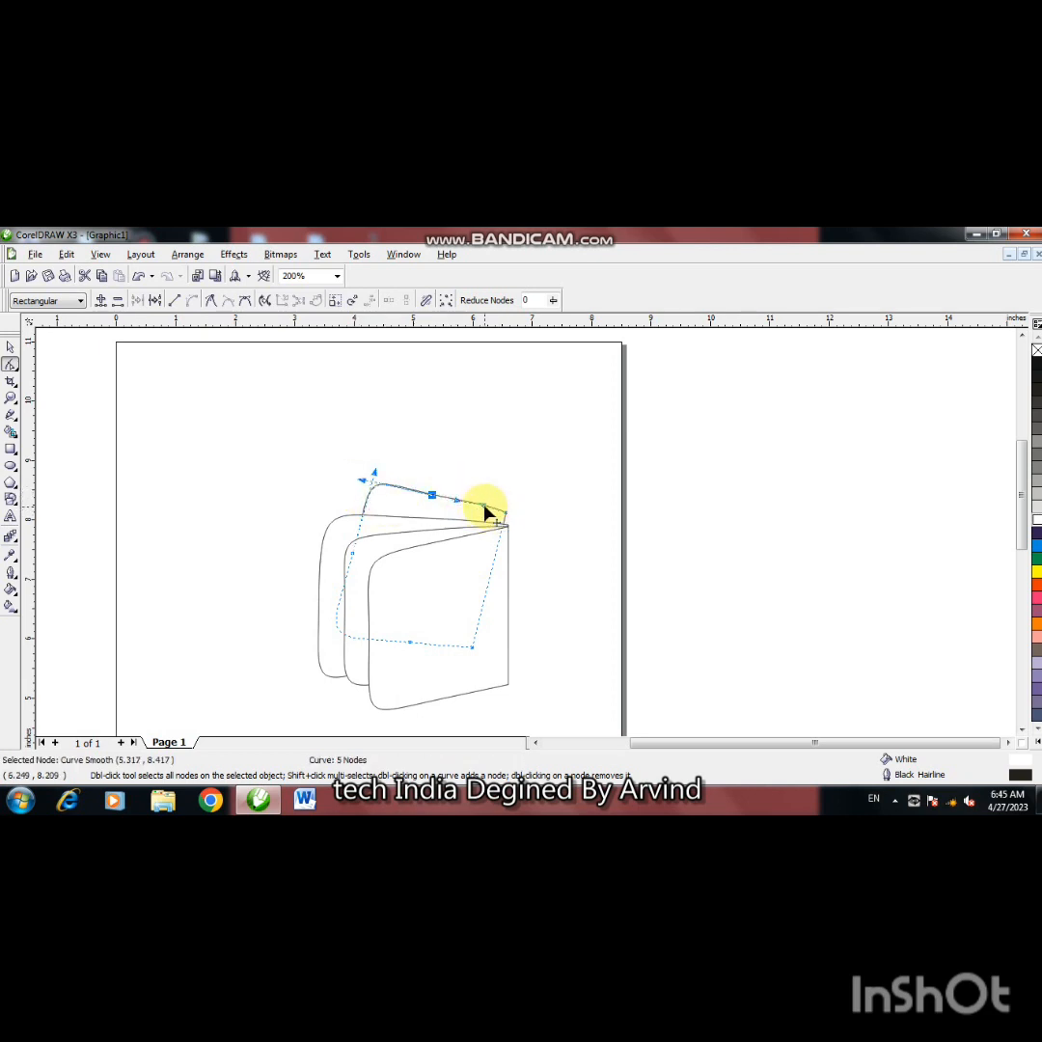
Step: Move the fourth shape's upper right node back down onto the shared corner and finish node editing
left_click(505, 513)
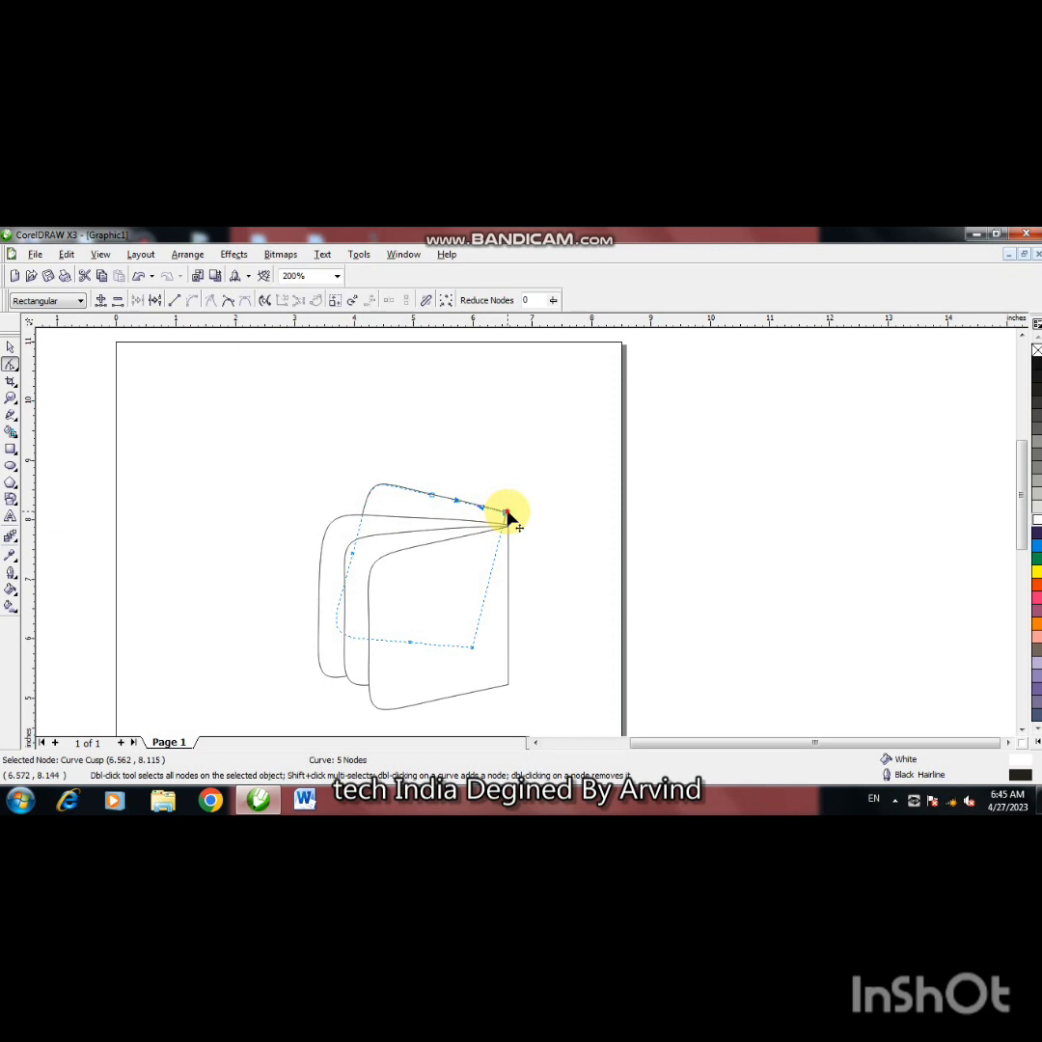
mouse_move(506, 513)
left_mouse_down()
mouse_move(509, 526)
mouse_move(493, 513)
mouse_move(504, 524)
left_mouse_up()
left_click(168, 496)
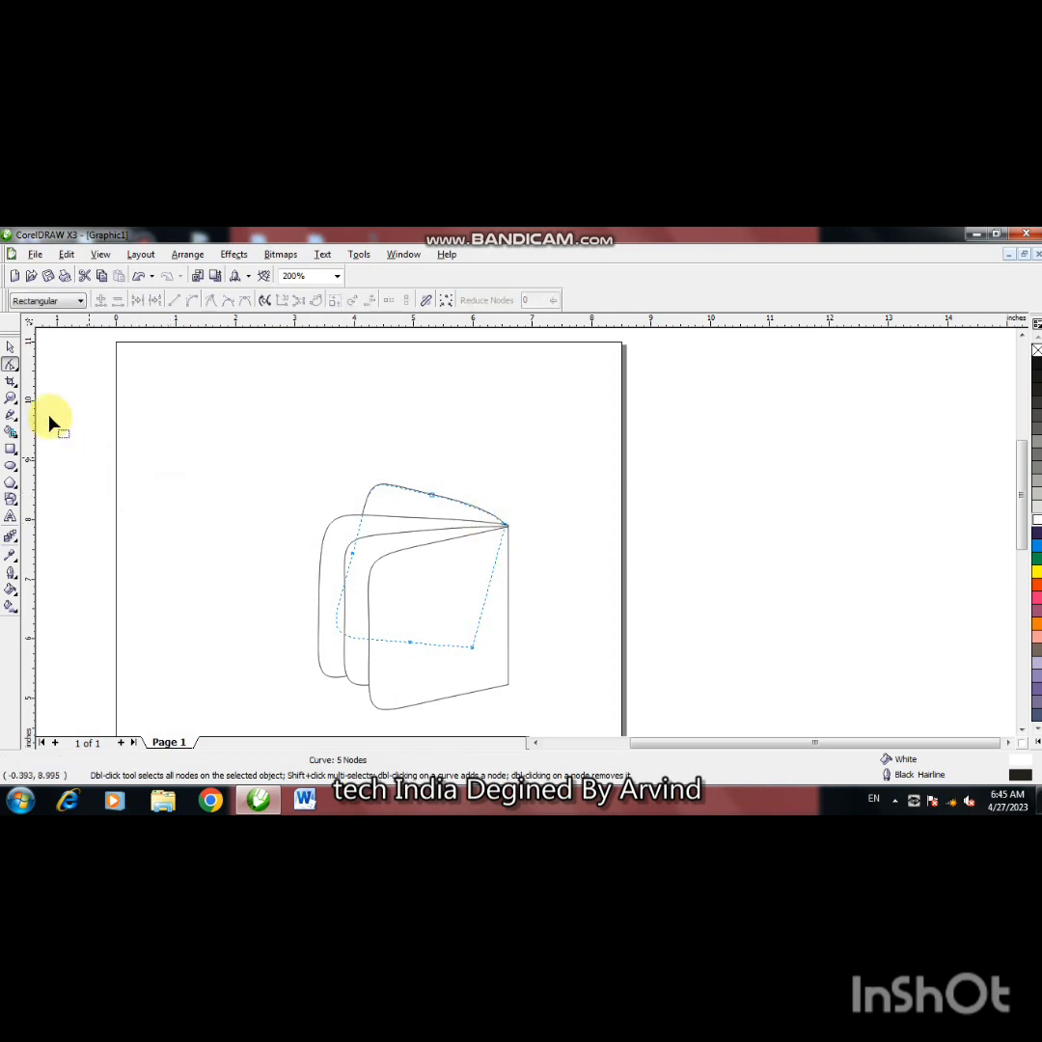
double_click(9, 347)
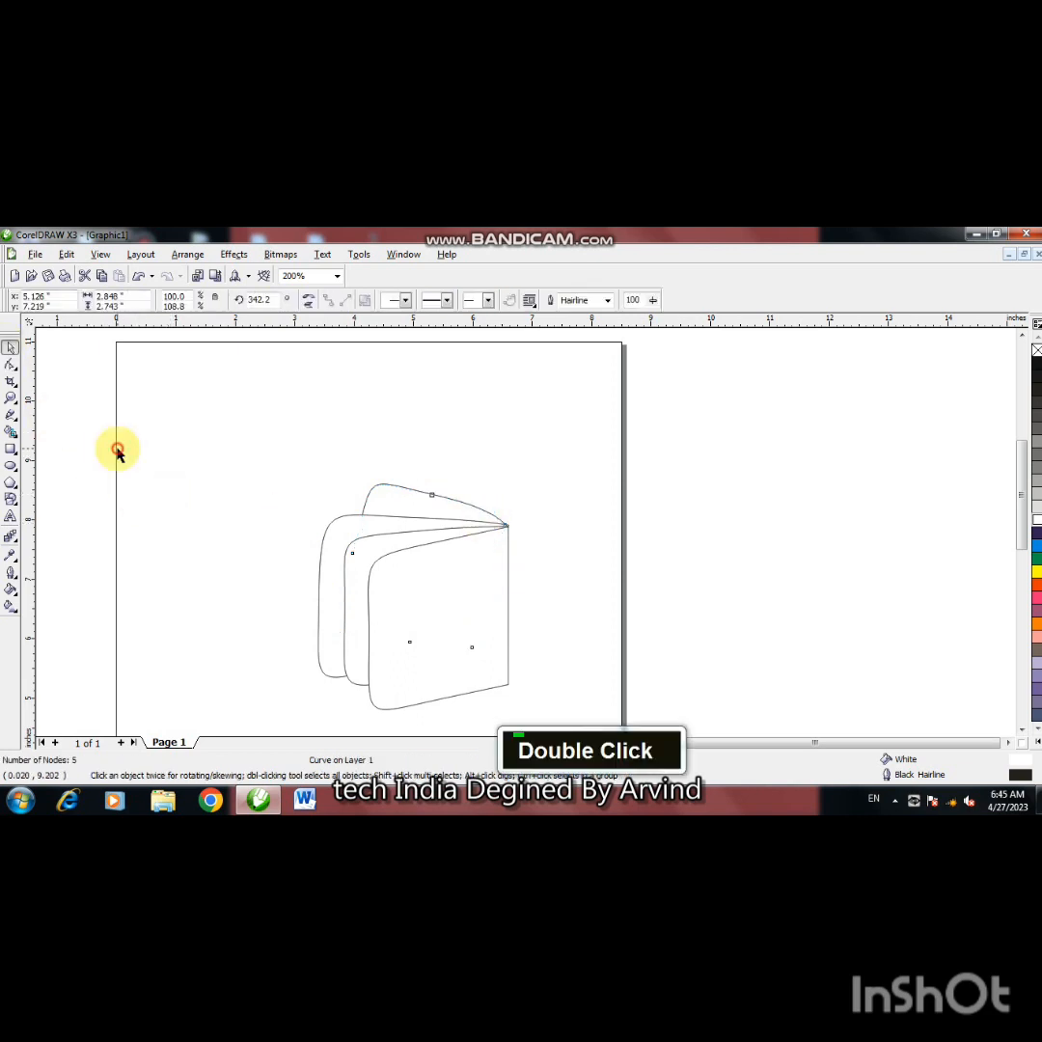
Step: Nudge the fourth shape slightly down and stretch its right side to about 2.96 inches wide
left_click(463, 505)
key("ctrl+Down")
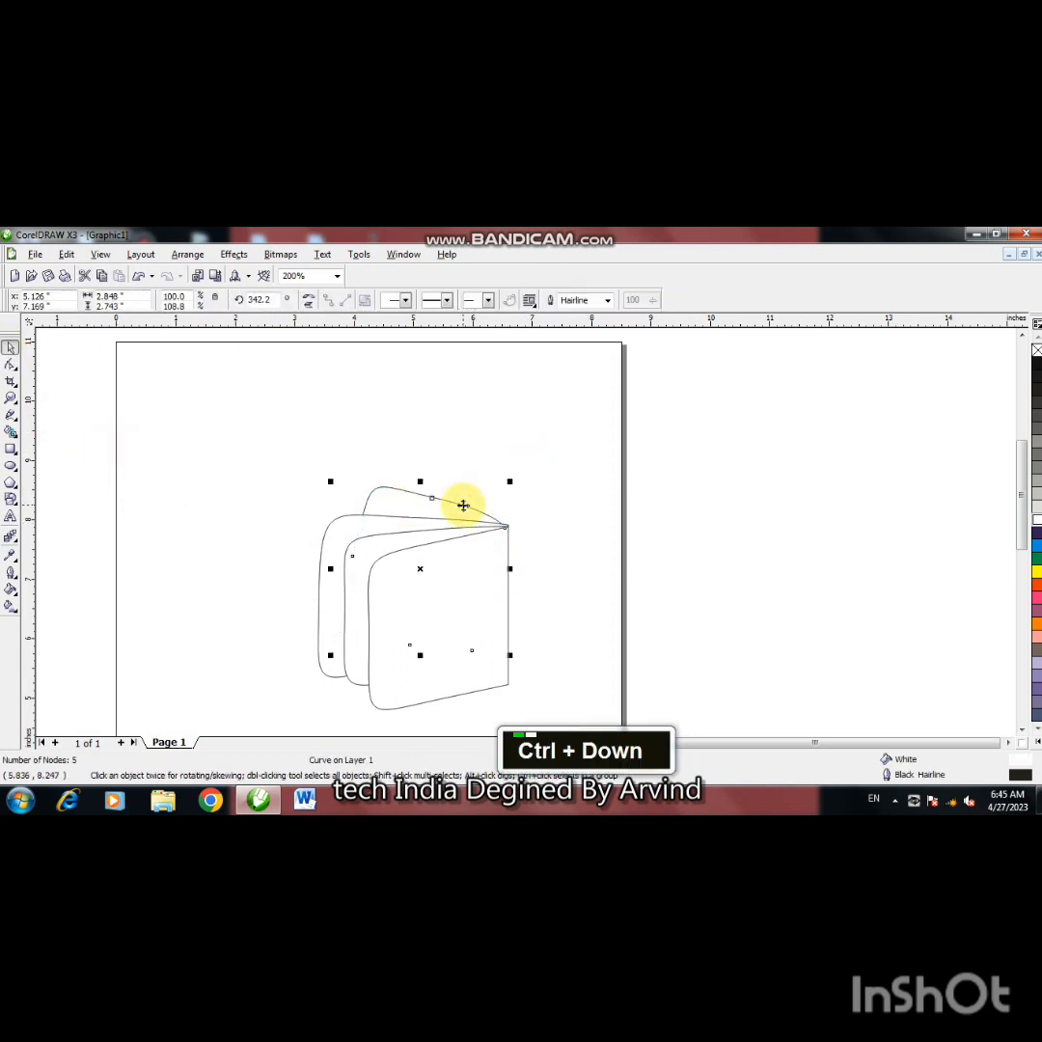
left_click_drag(510, 569, 516, 569)
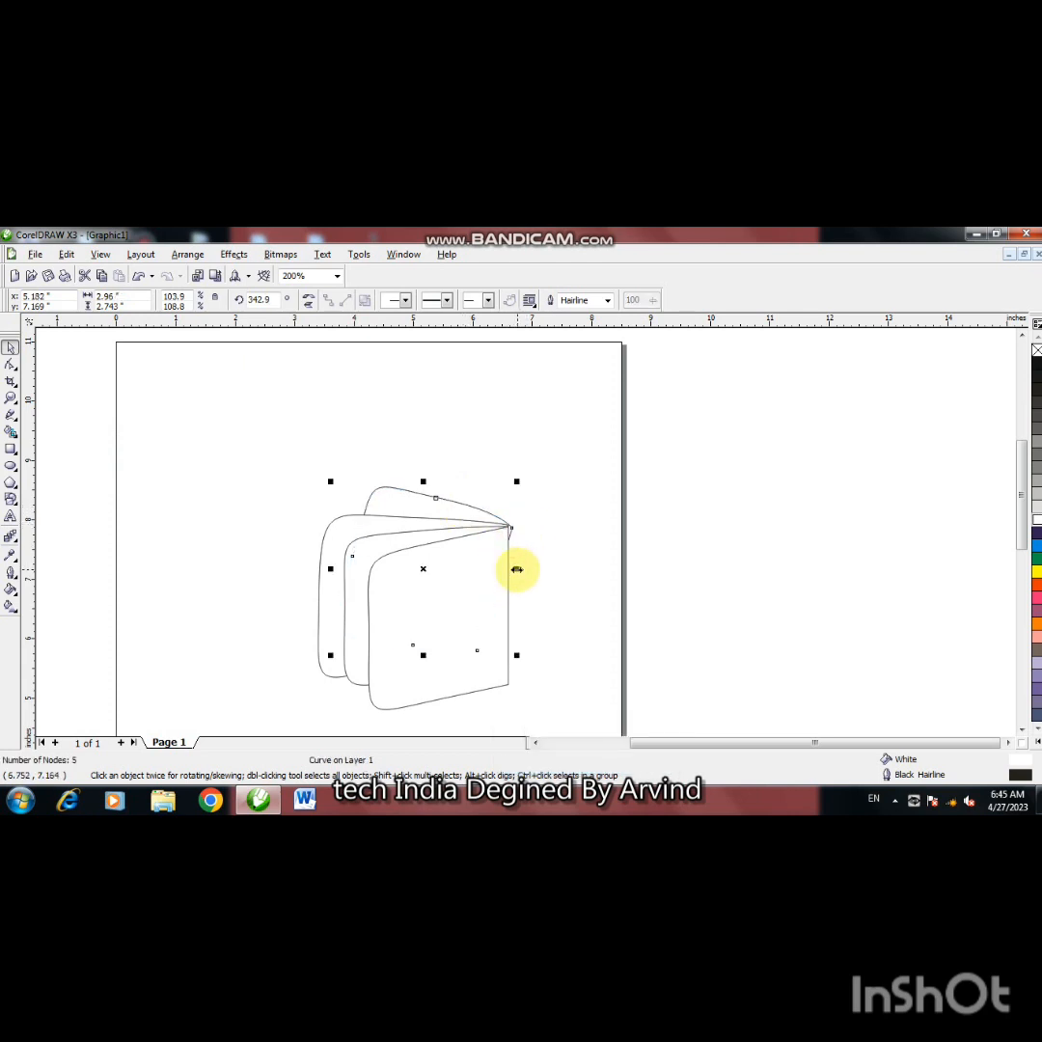
Step: Move the fourth shape's upper right node back onto the shared corner and finish node editing
left_click(11, 366)
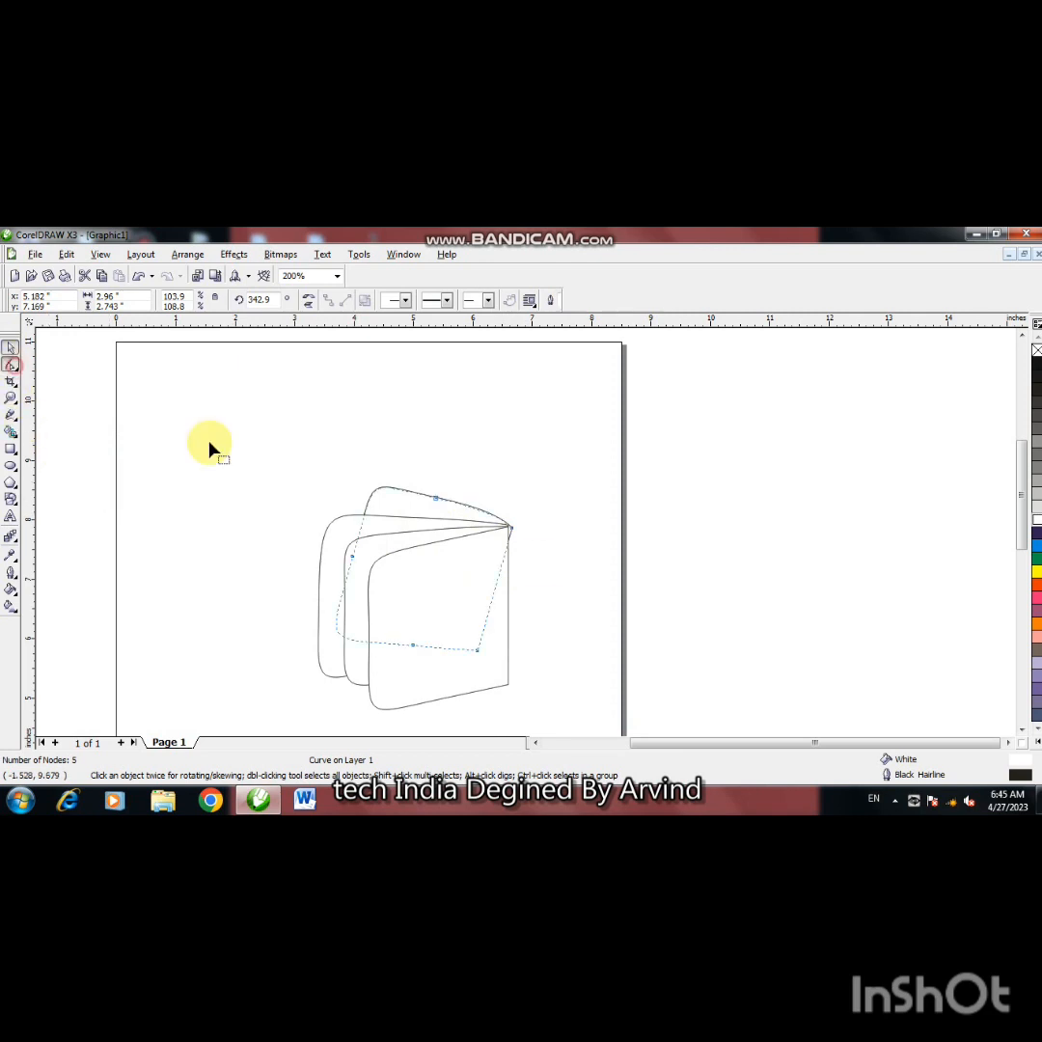
double_click(507, 527)
double_click(514, 533)
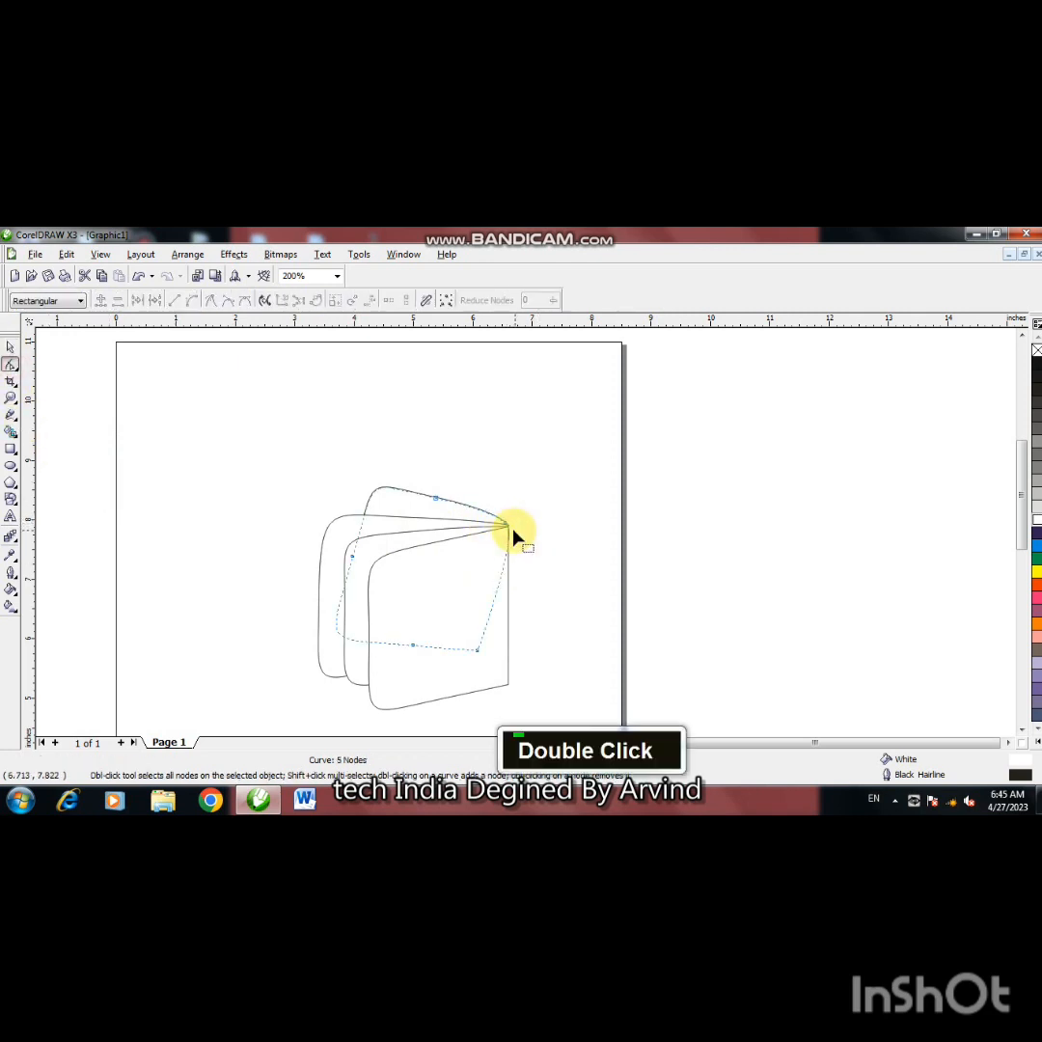
left_click(12, 350)
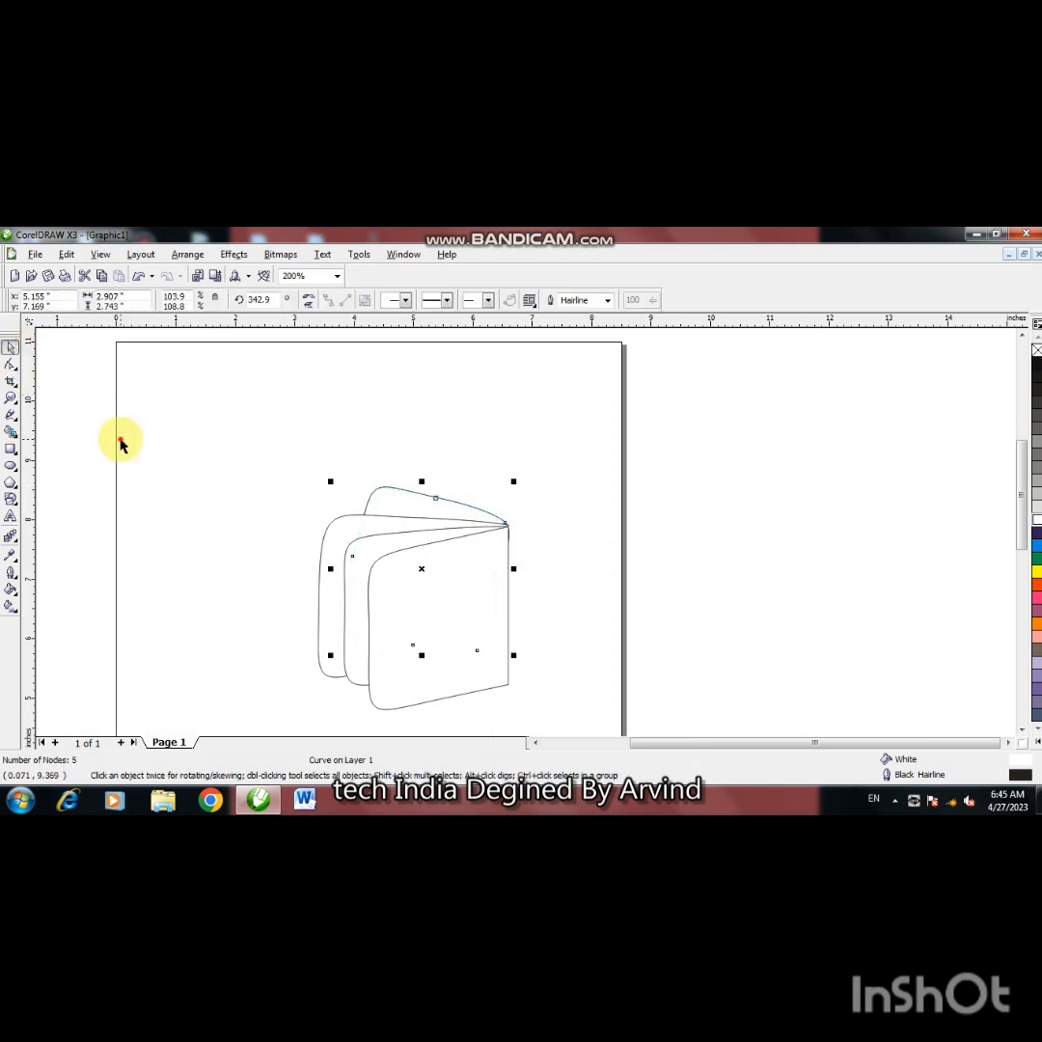
Step: Duplicate the front shape, shift the copy about 1.3 inches straight up, and send it behind all the other shapes
double_click(425, 558)
left_click(415, 548)
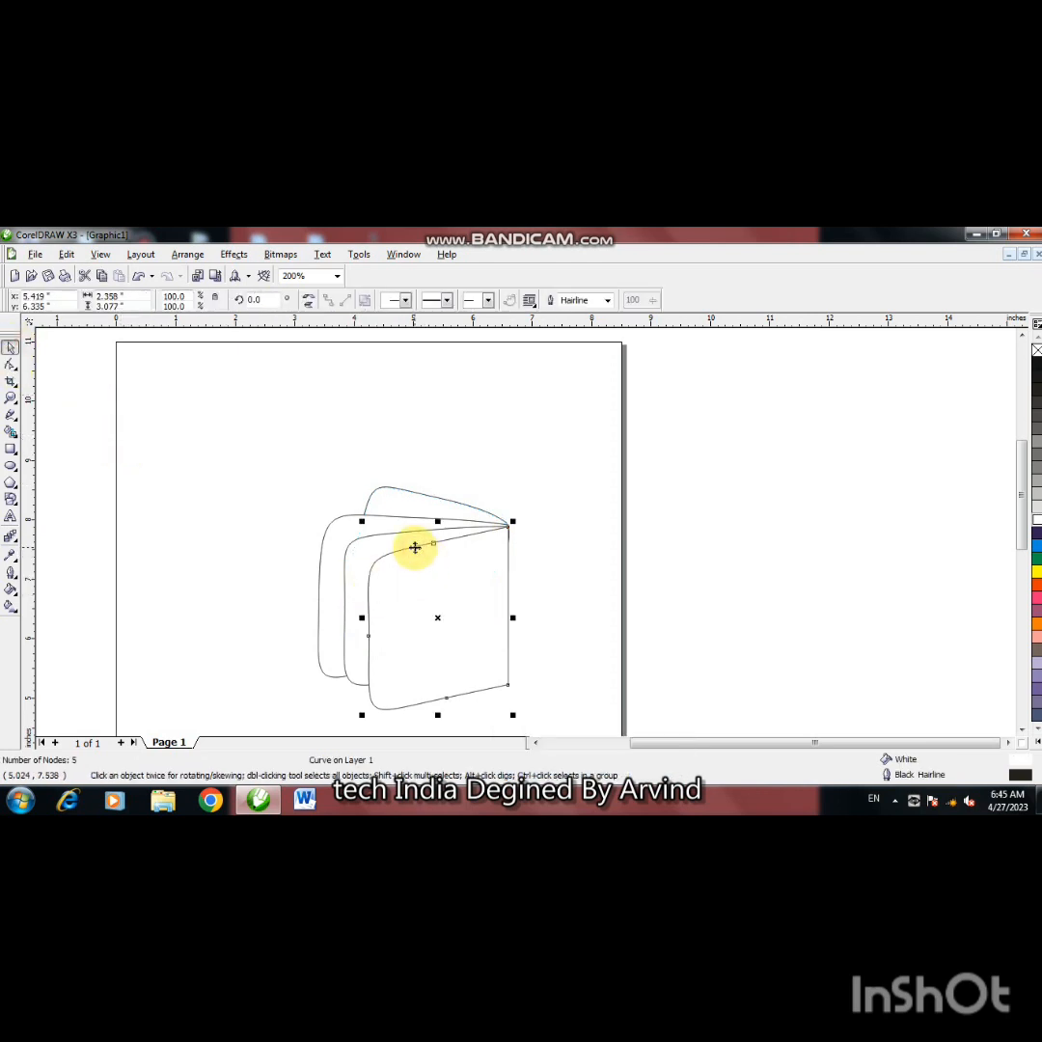
key("KP_Add")
key("Up")
key("Up")
key("Up")
key("Up")
key("Up")
key("Up")
key("Up")
key("Up")
key("Up")
key("Up")
key("Up")
key("Up")
key("Up")
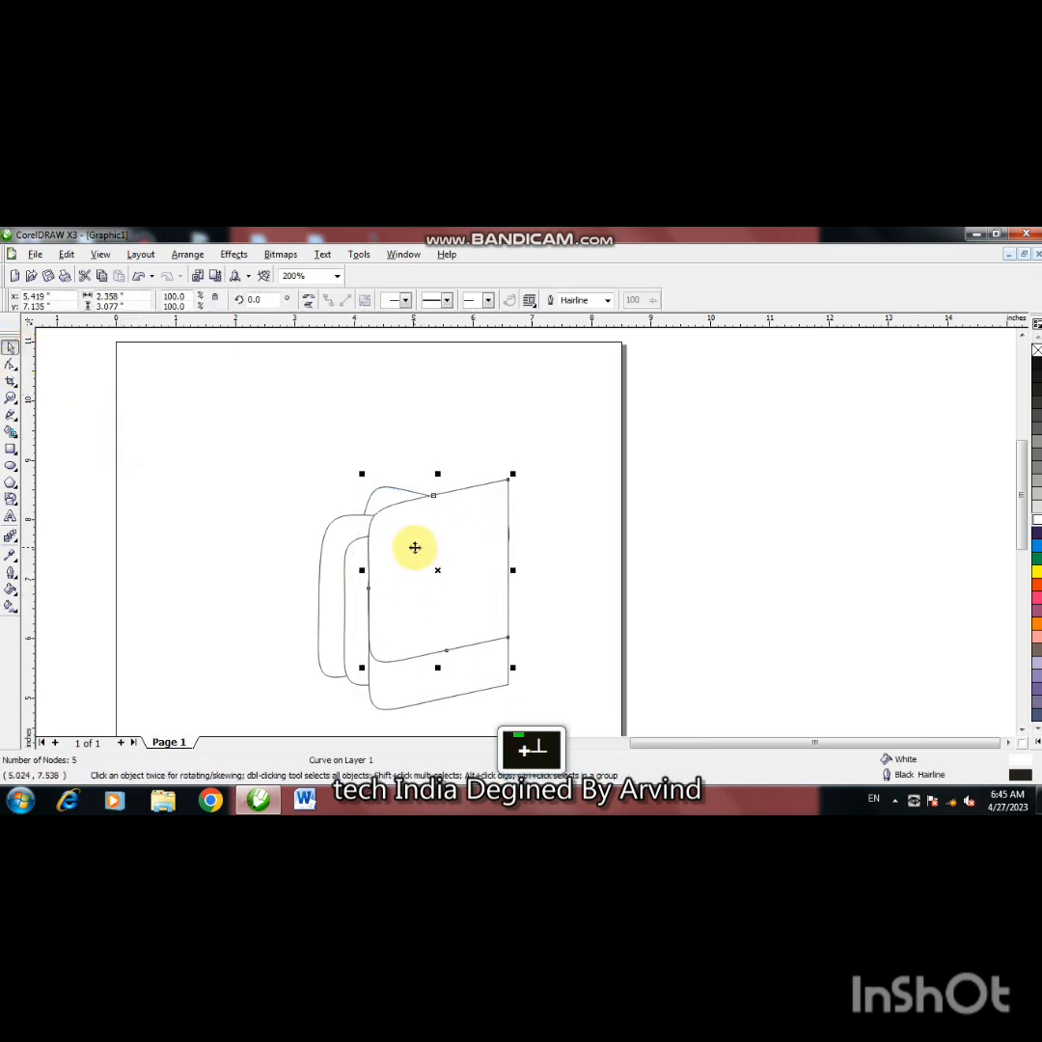
key("shift+Page_Down")
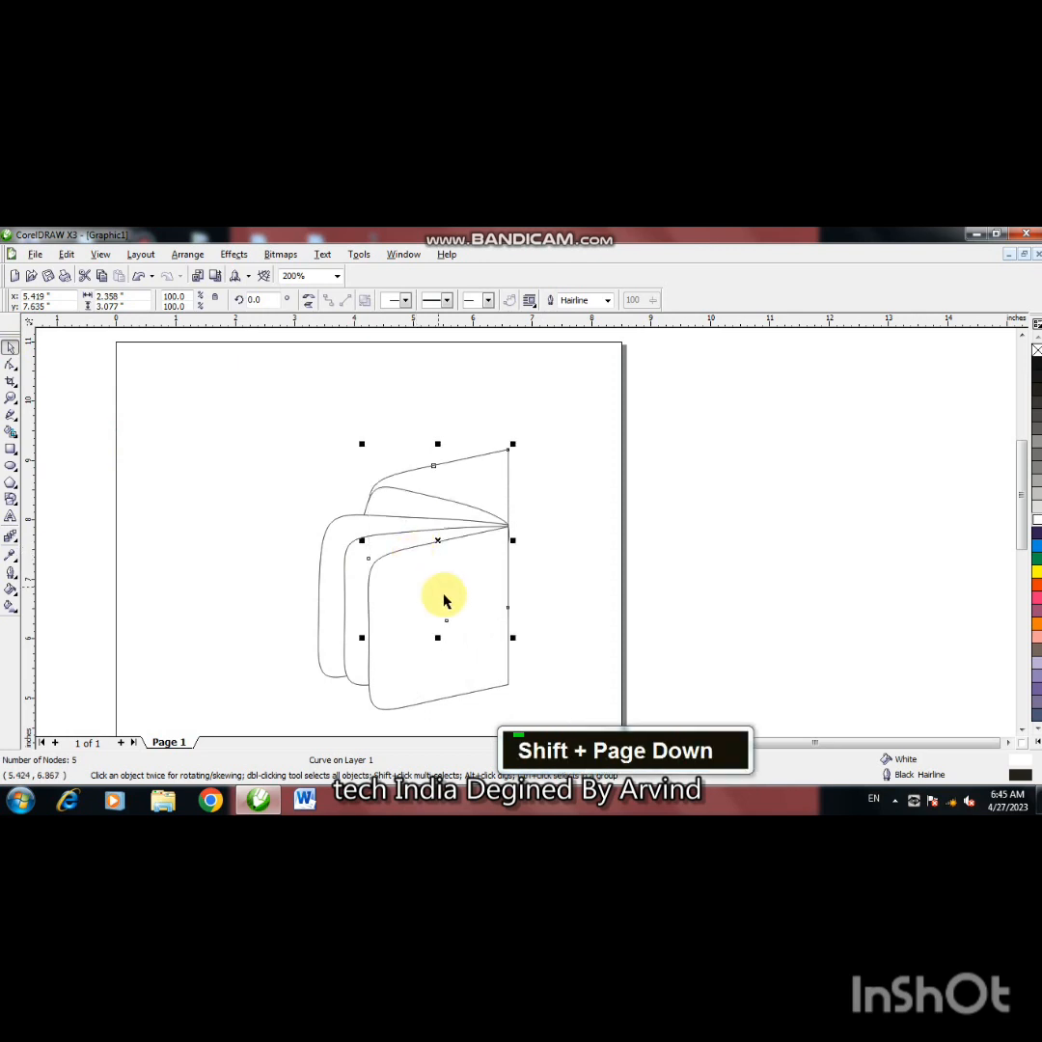
Step: Rotate the rearmost copy clockwise to about 319.7 degrees and shift it 0.3 inches left
left_click(440, 540)
left_click_drag(515, 641, 432, 683)
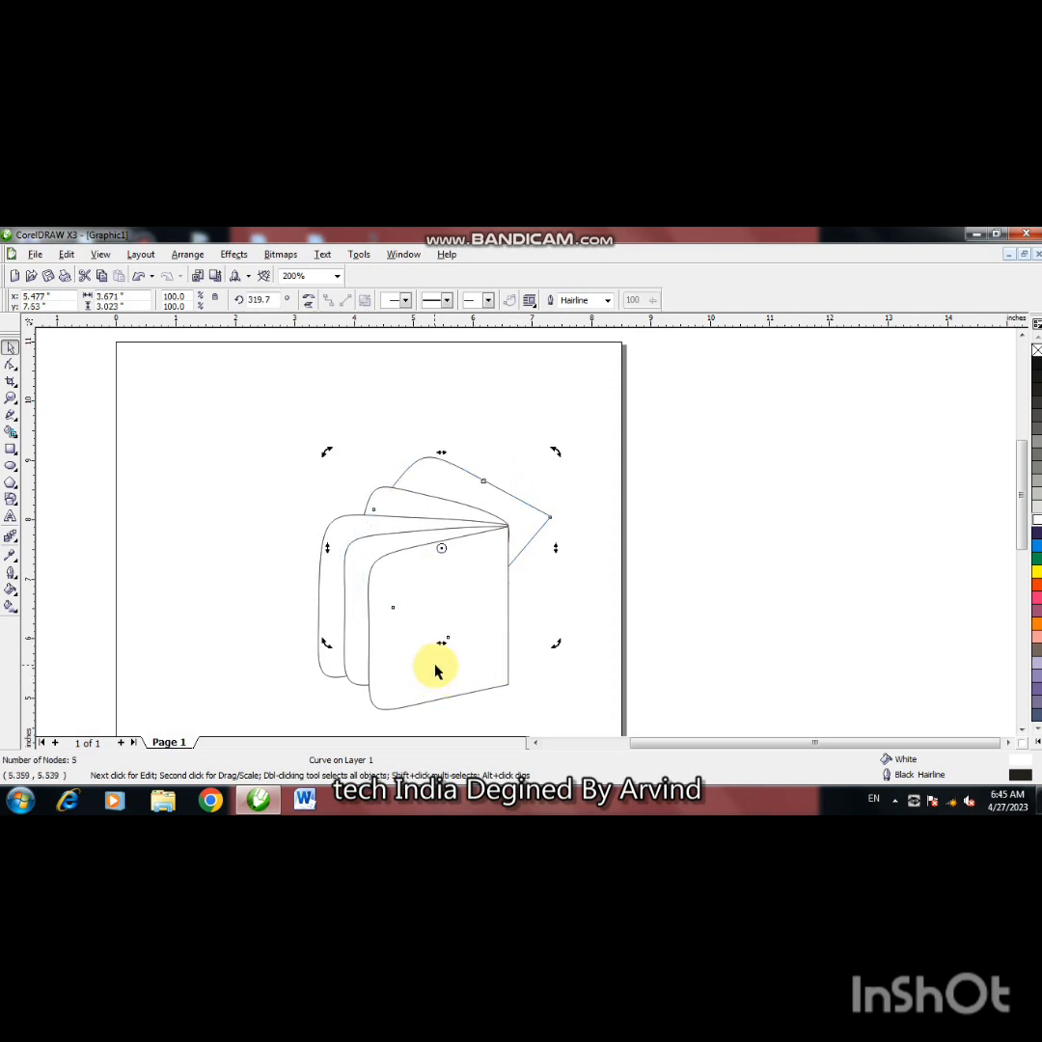
key("Left")
key("Left")
key("Left")
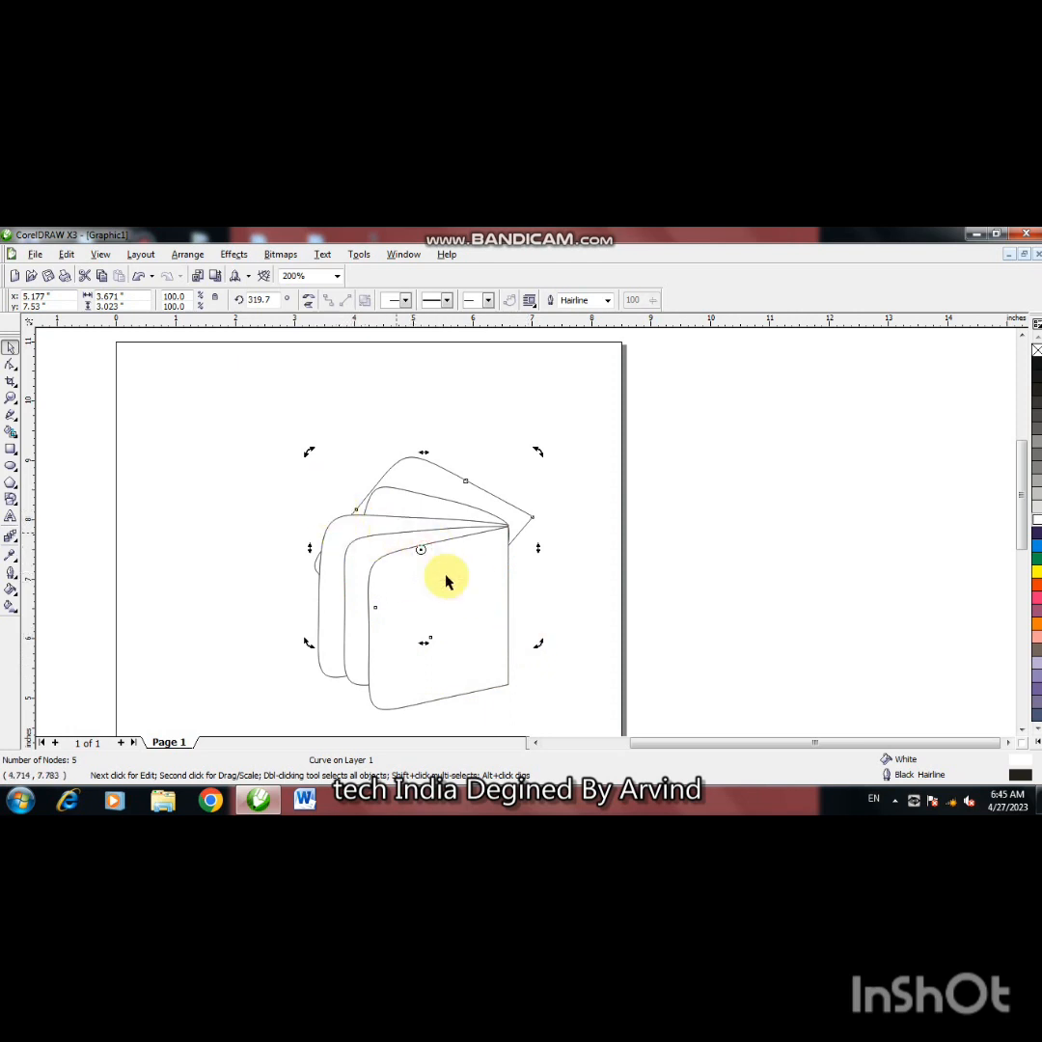
left_click(415, 551)
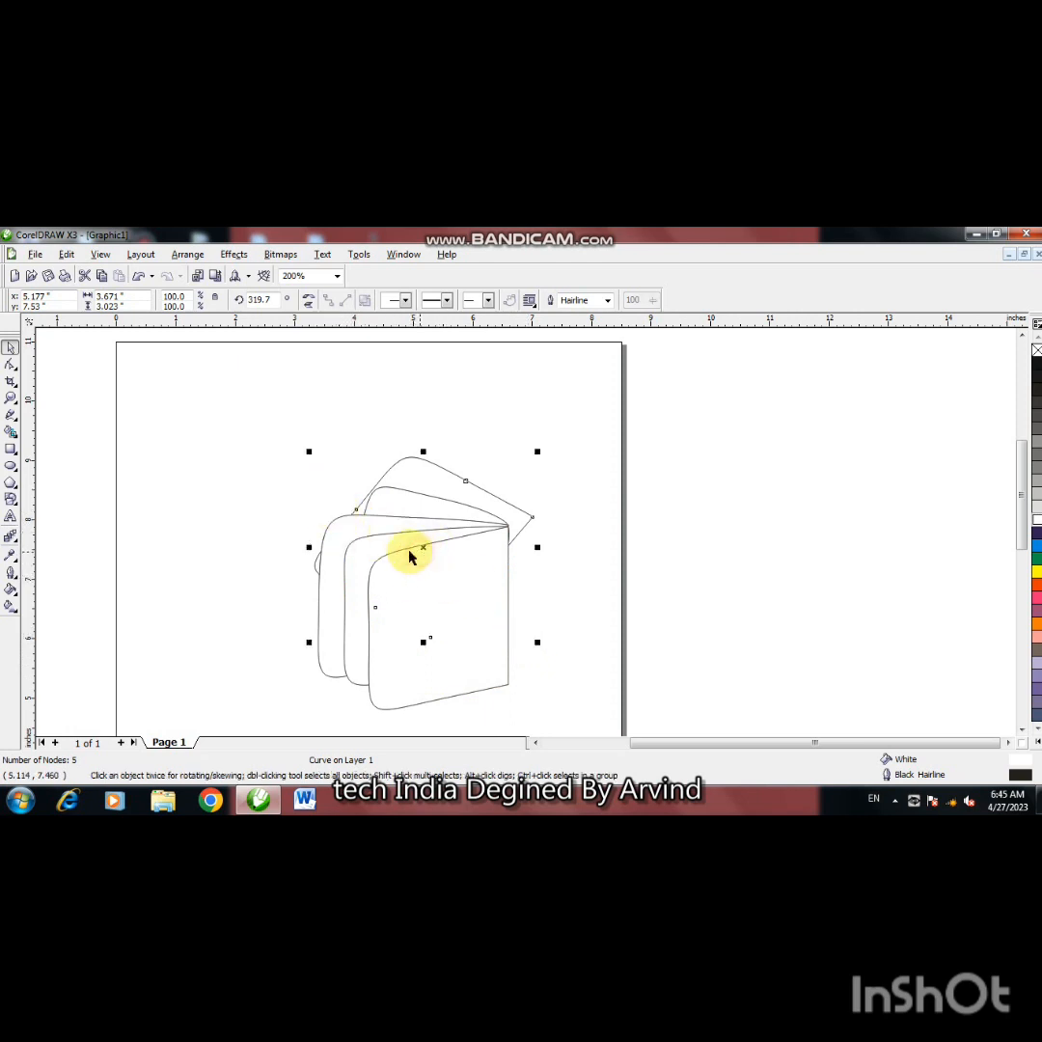
Step: Narrow the rotated fifth shape from its left side to about 3.09 inches and move its upper right node onto the shared corner
left_click(318, 554)
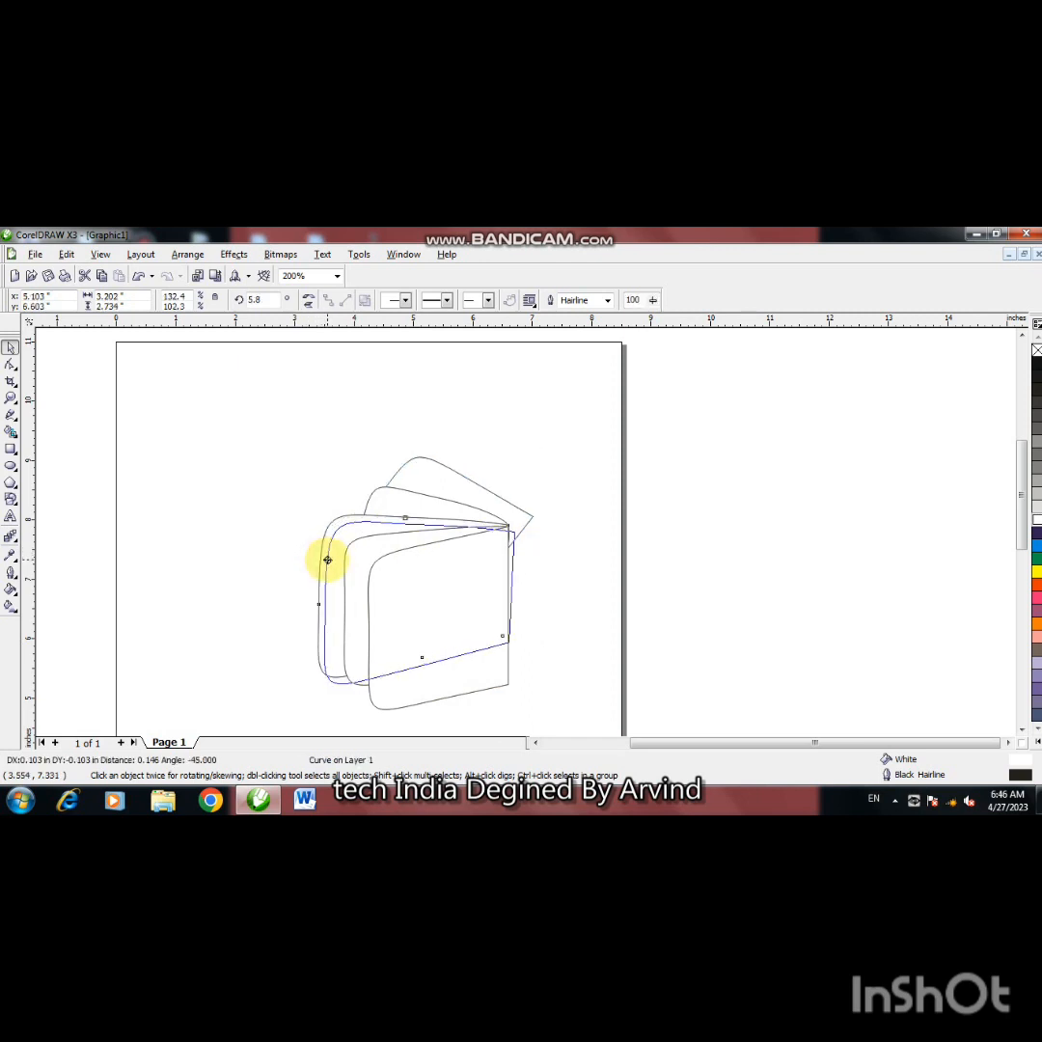
left_click(323, 558)
key("ctrl+z")
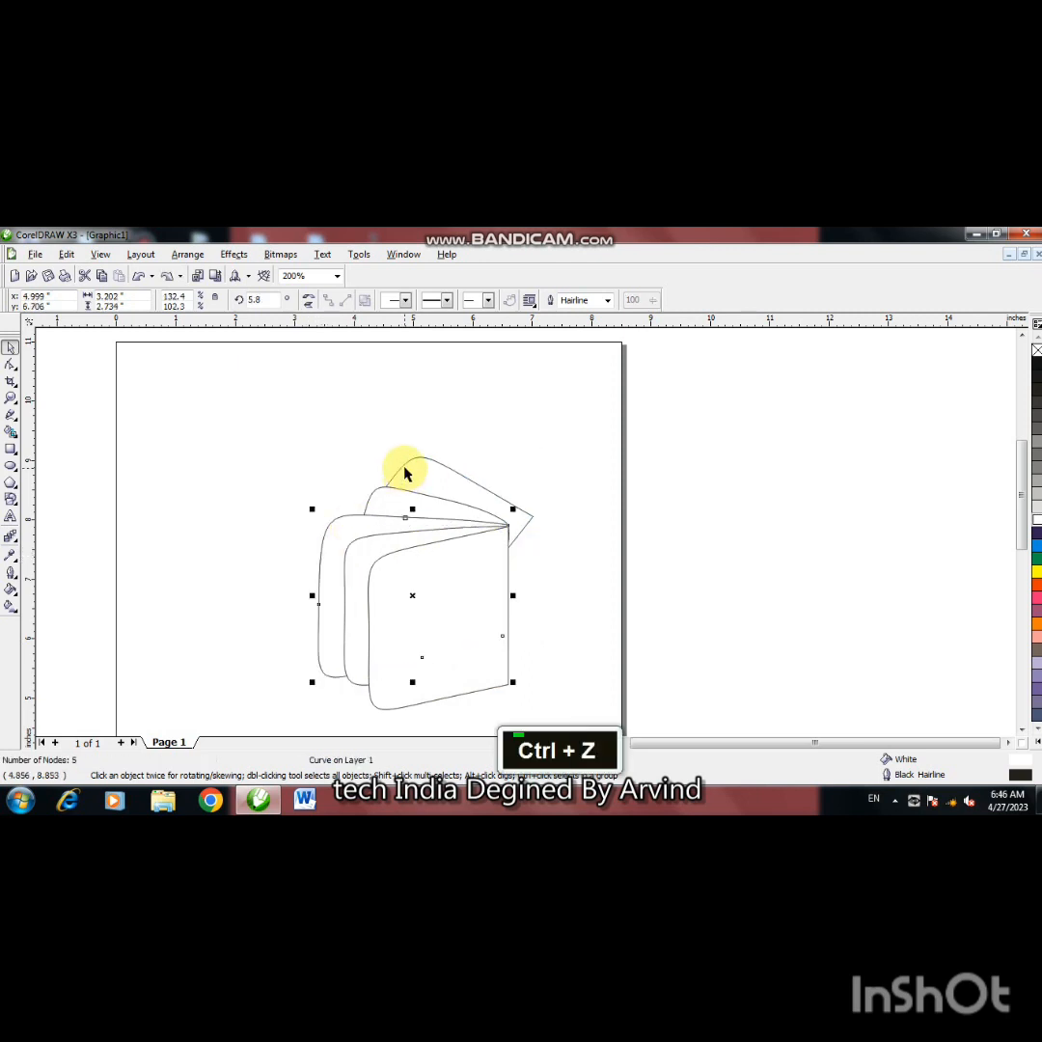
left_click(405, 470)
left_click_drag(327, 548, 344, 549)
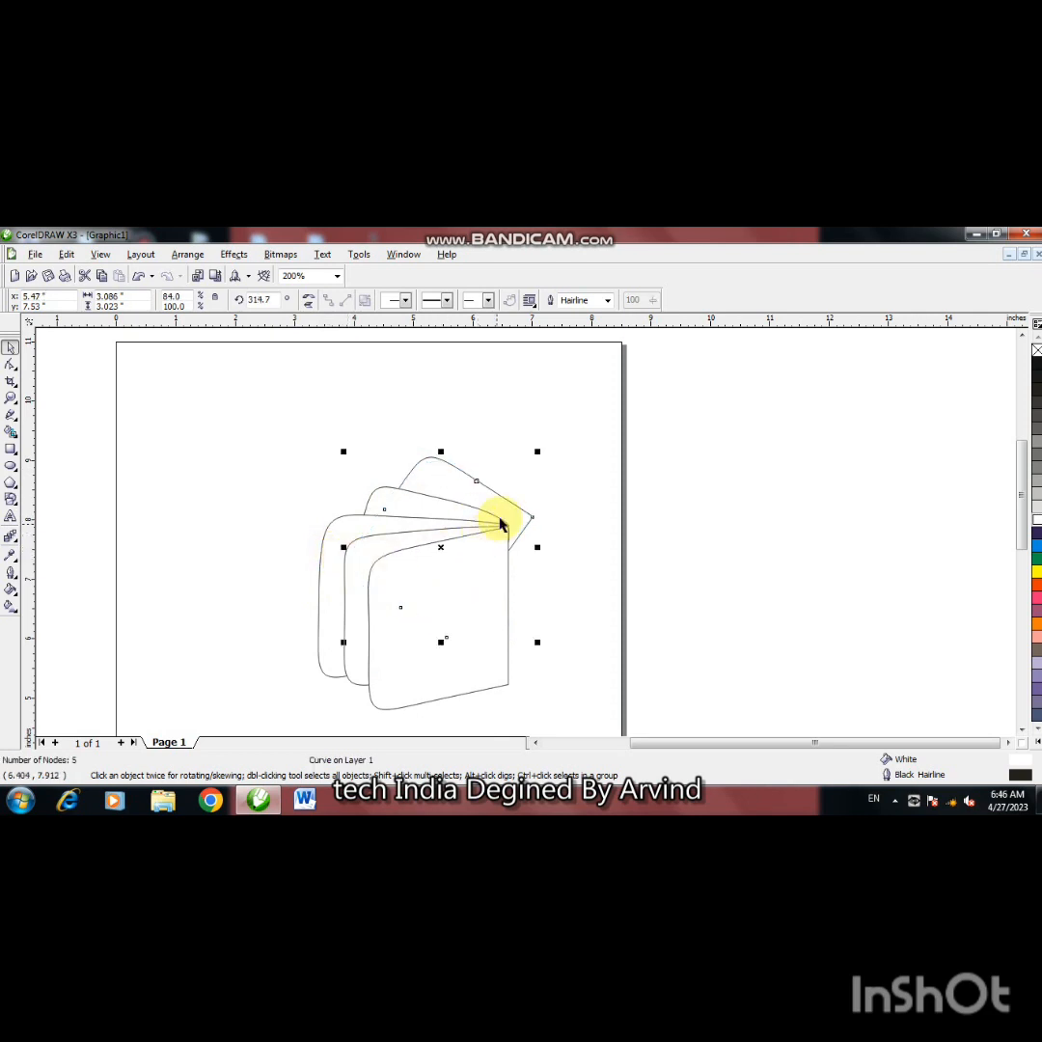
left_click(14, 367)
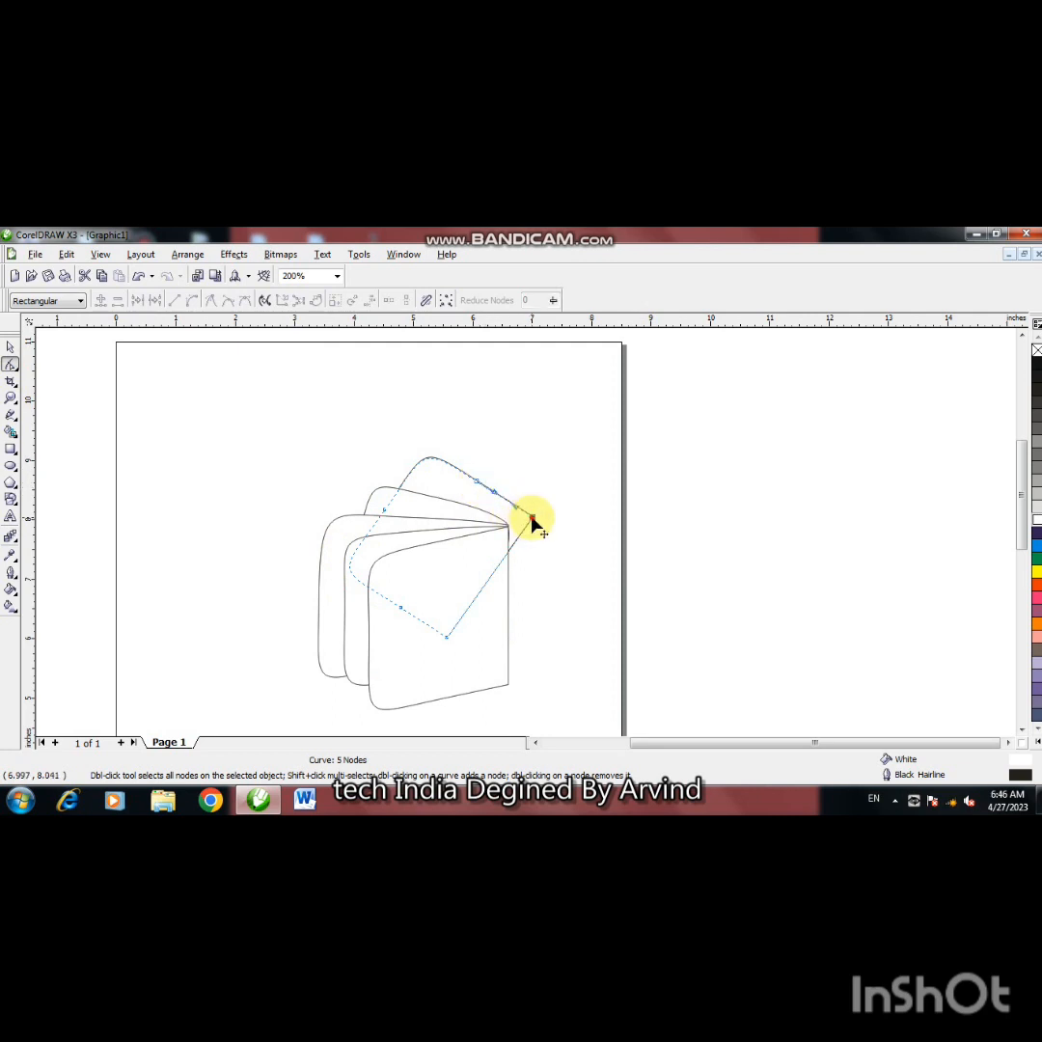
left_click_drag(534, 522, 509, 527)
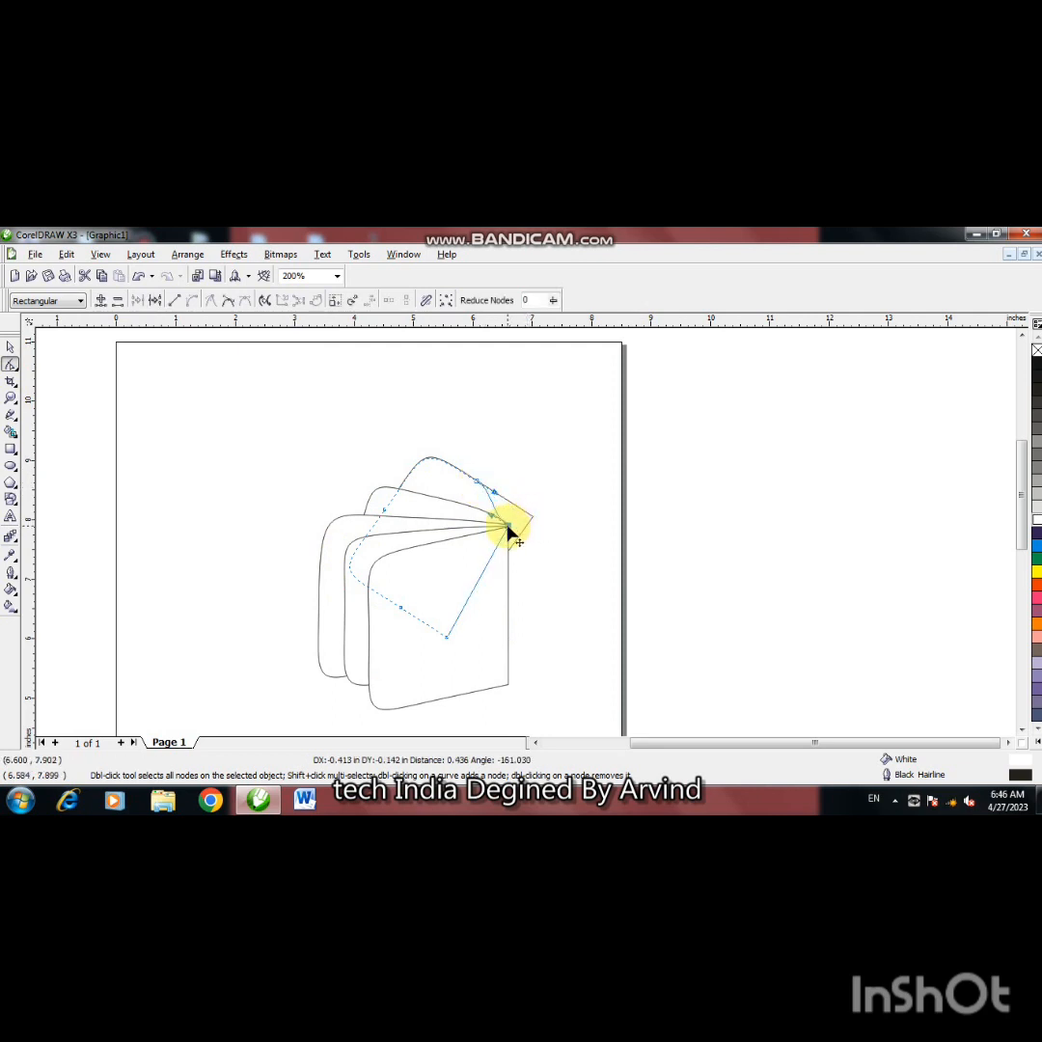
Step: Try deleting the fifth shape's upper middle node and rounding its upper edge with the remaining curve handles
double_click(477, 483)
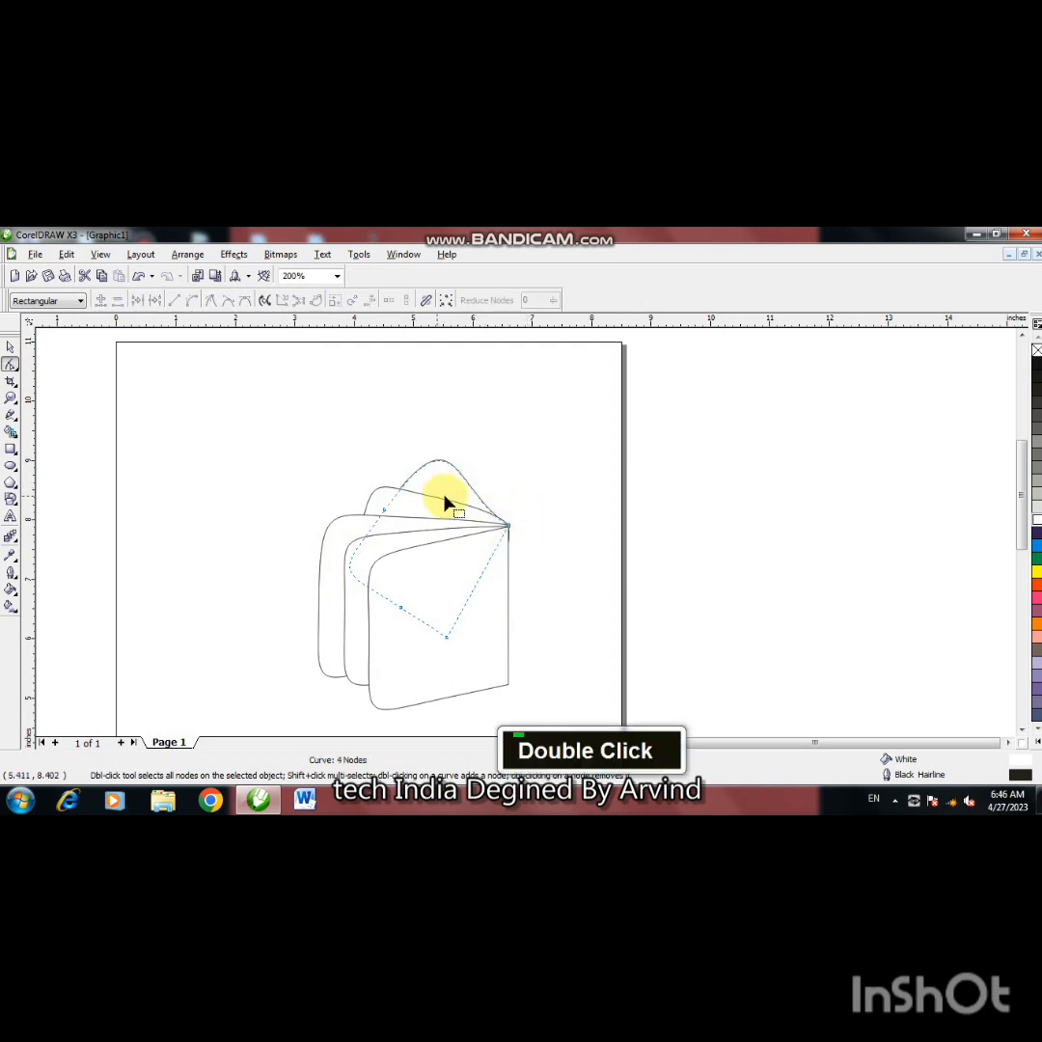
left_click(384, 510)
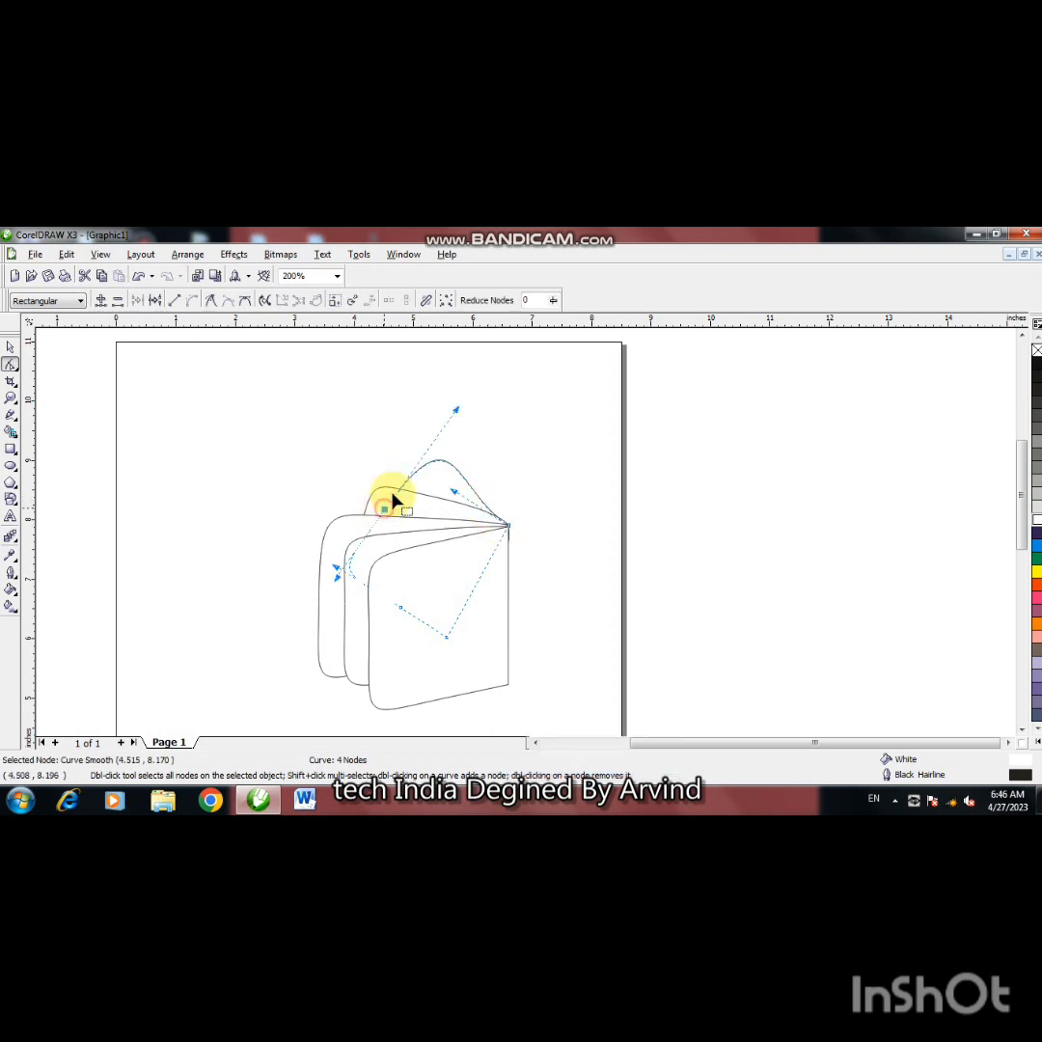
left_click_drag(458, 412, 421, 438)
left_click(464, 494)
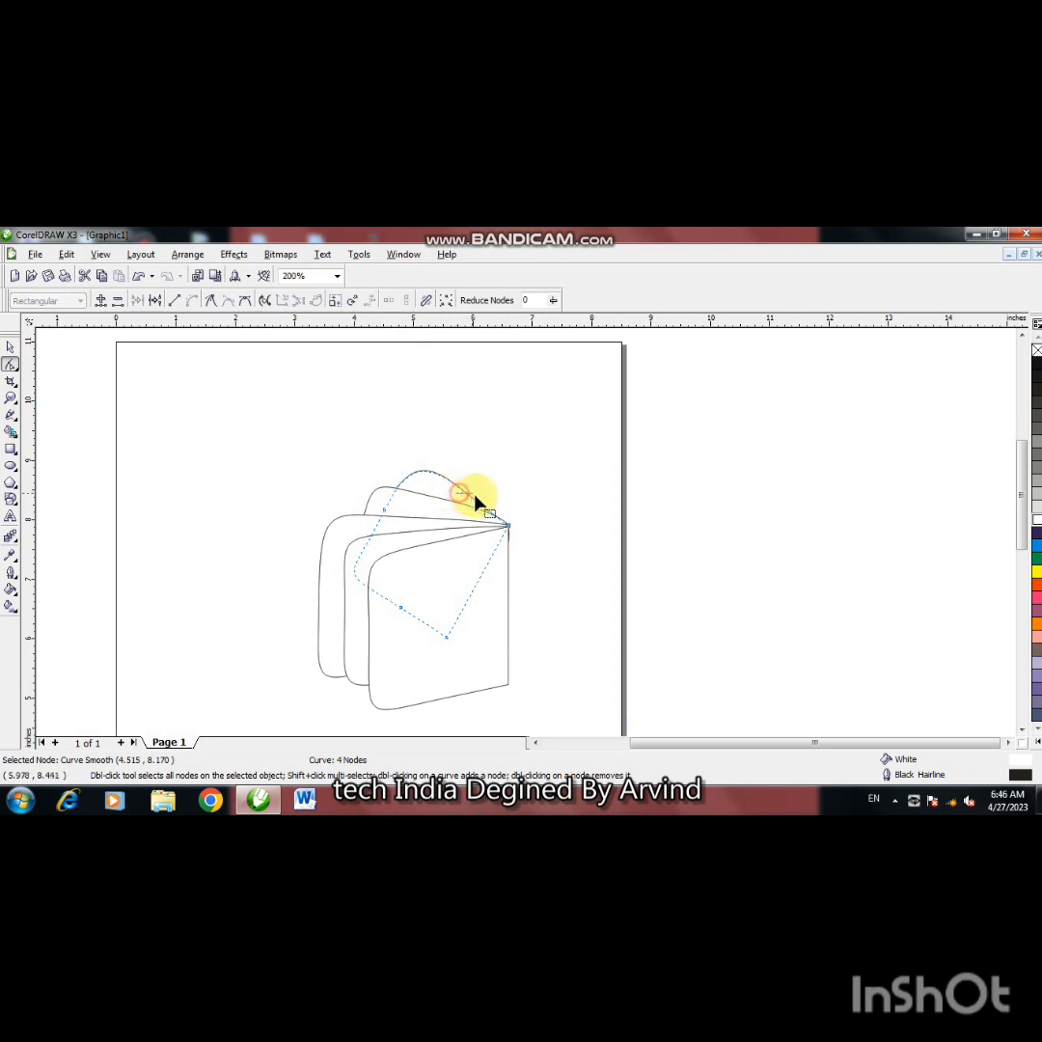
left_click(508, 526)
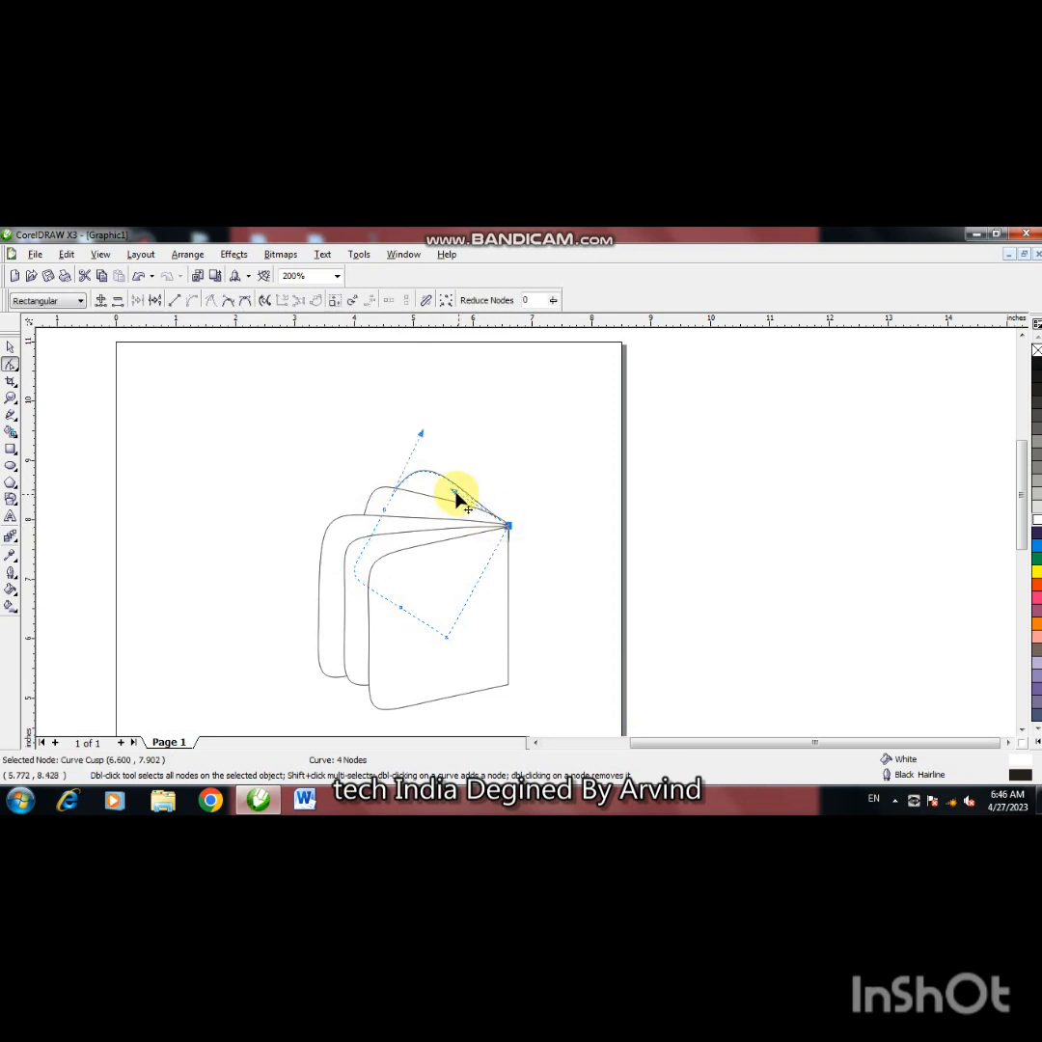
left_click_drag(455, 493, 490, 495)
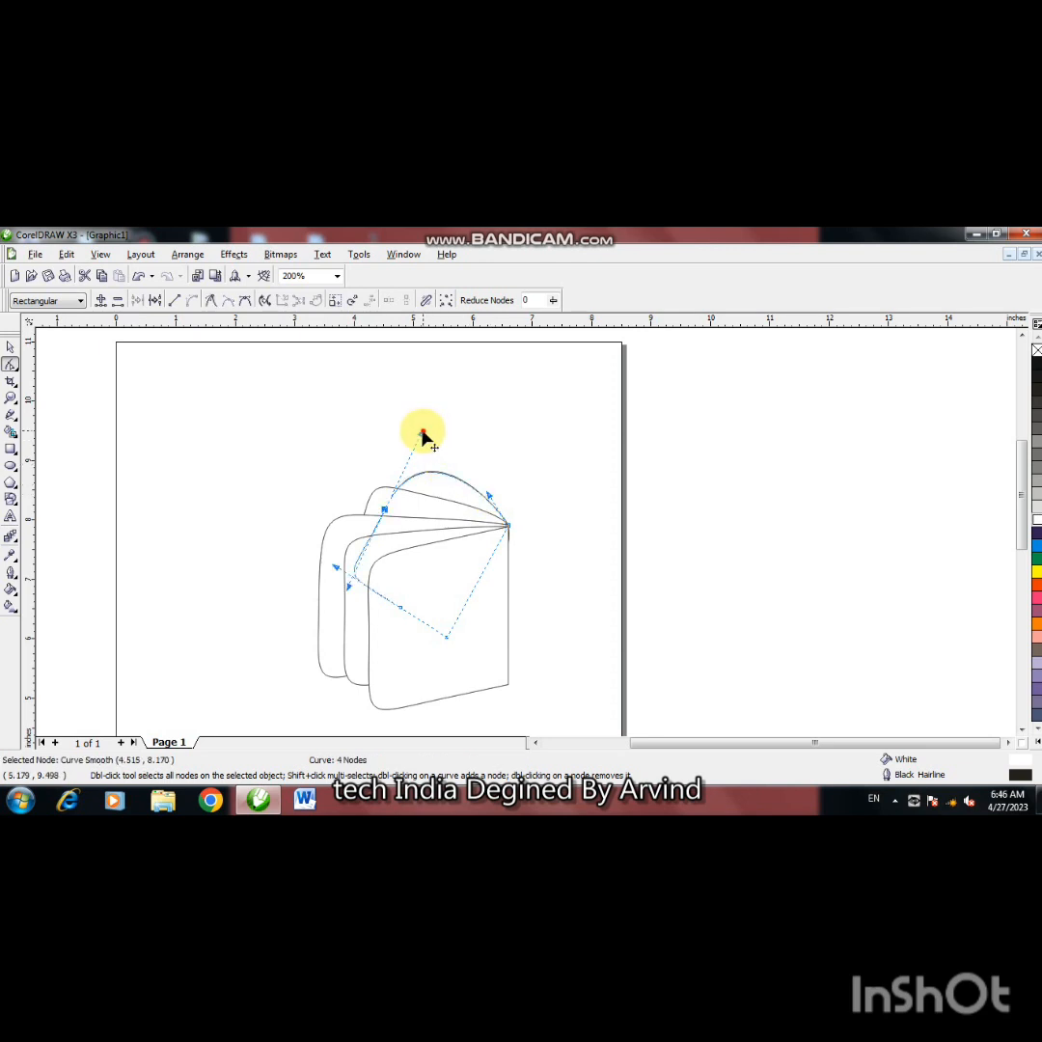
left_click_drag(421, 434, 399, 436)
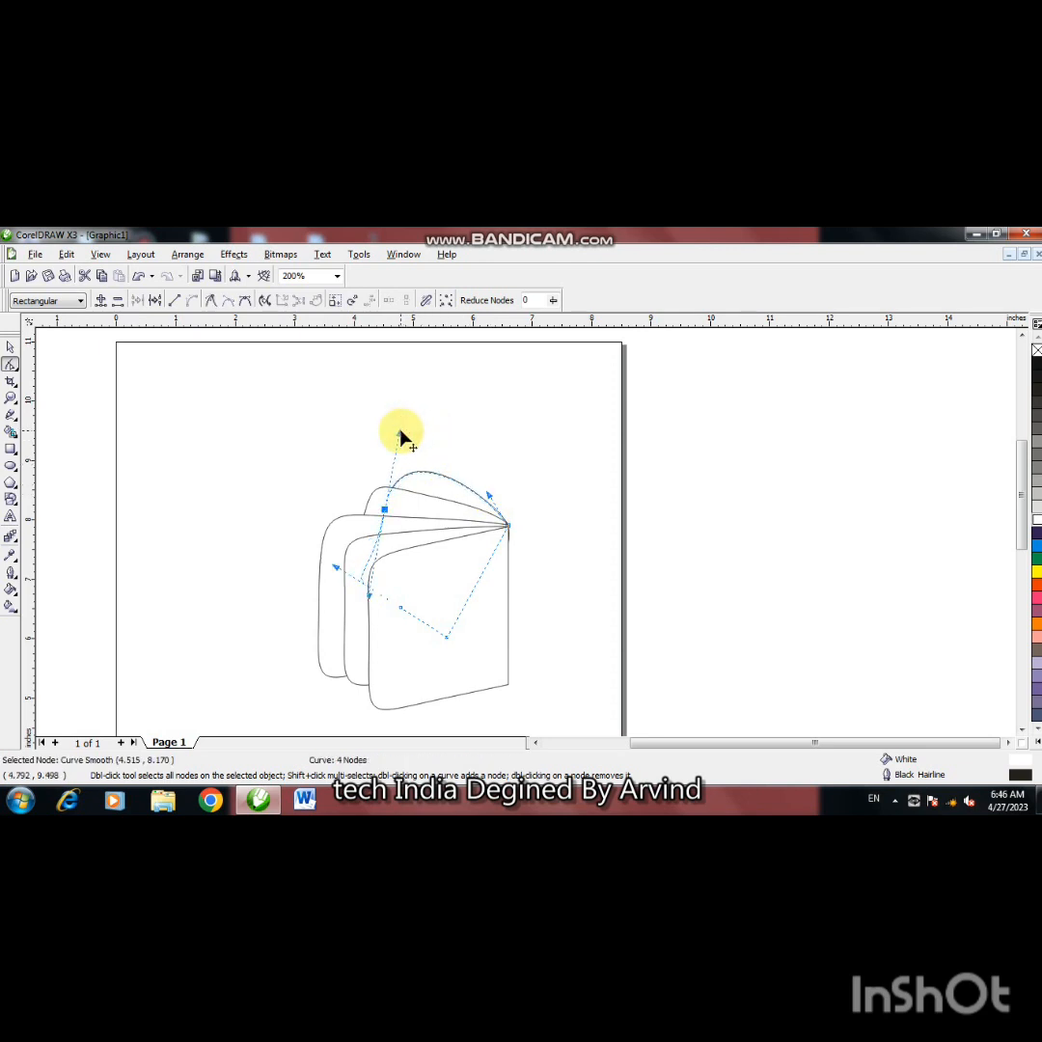
left_click(14, 346)
left_click(184, 435)
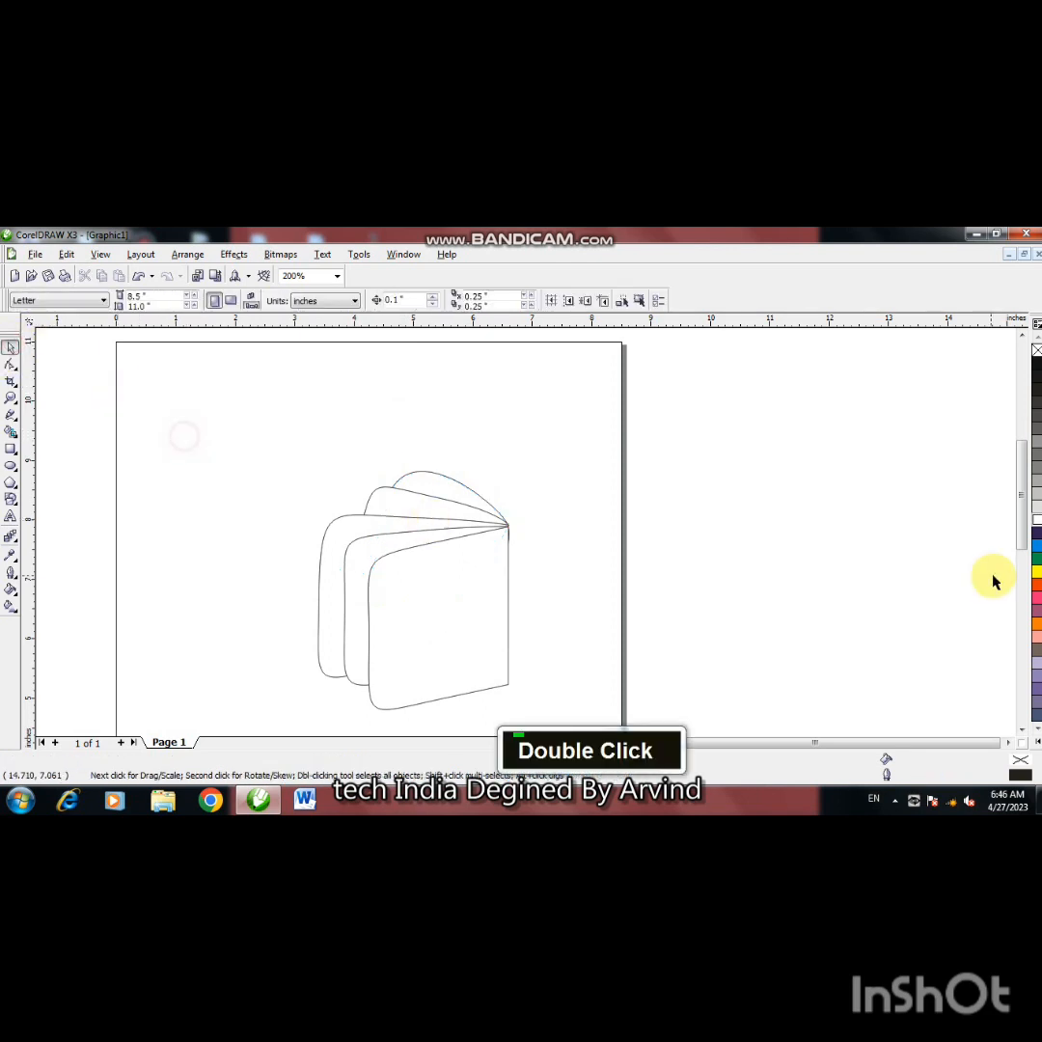
Step: Undo the fifth shape's curve handle edits and the deletion of its upper middle node
key("ctrl+z")
key("ctrl+z")
key("ctrl+z")
key("ctrl+z")
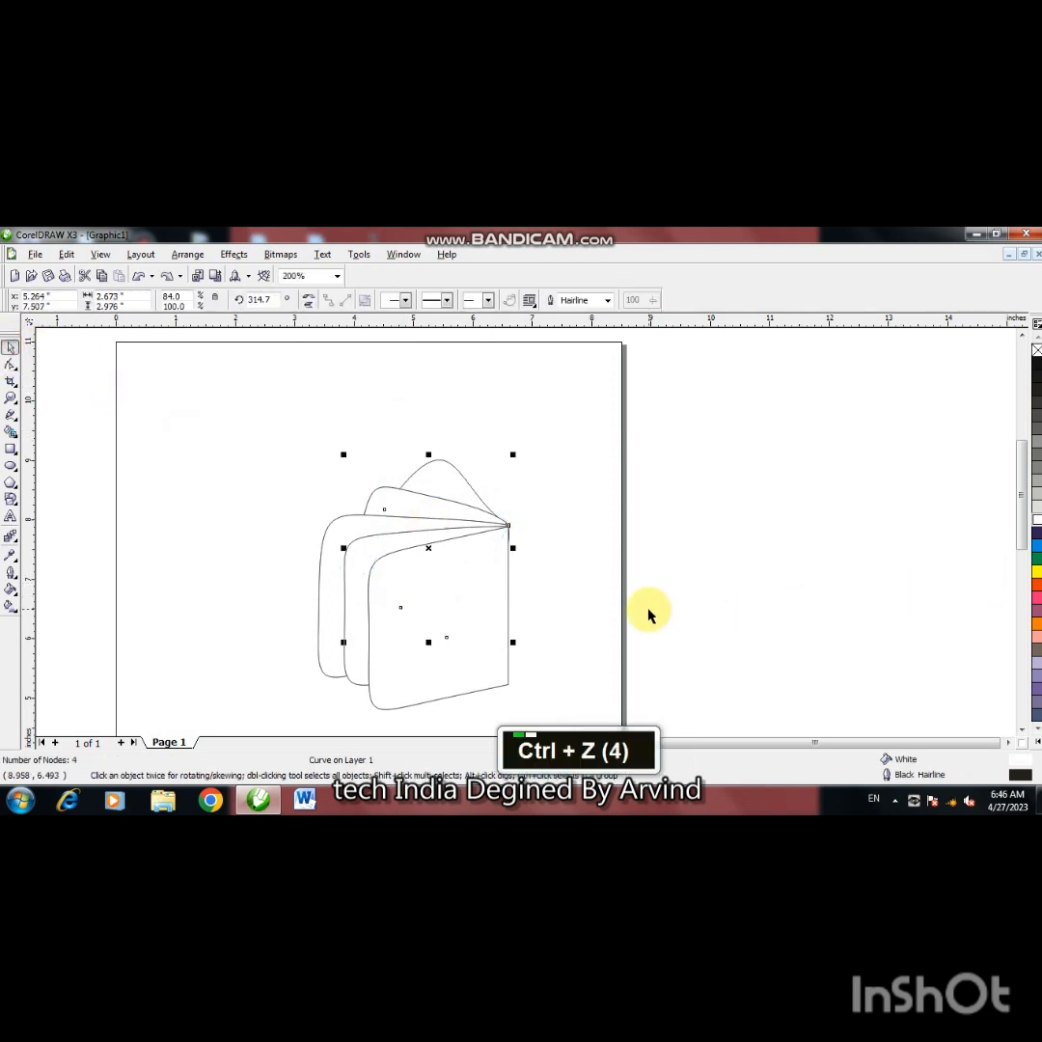
key("ctrl+z")
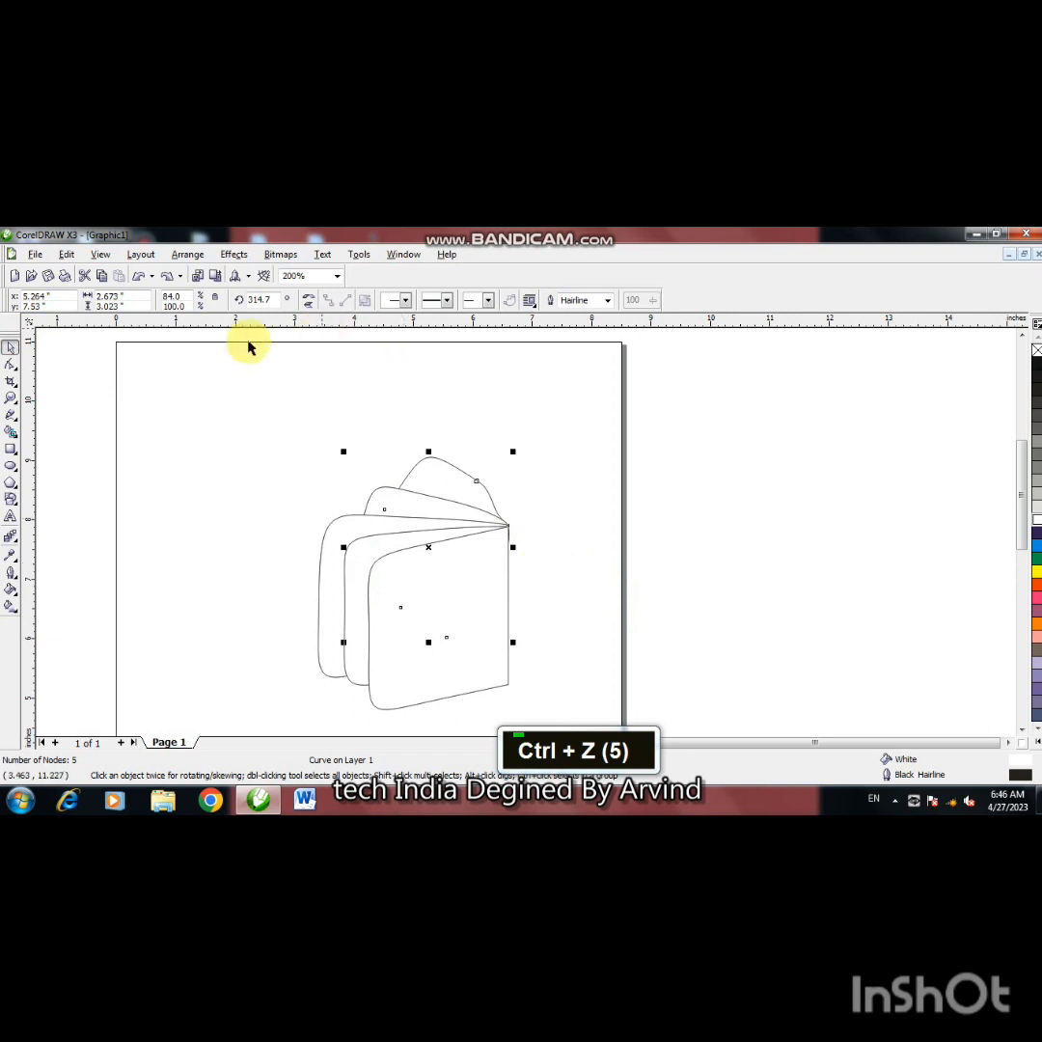
Step: Convert the fifth shape's upper middle node to a cusp and smooth its upper edge down to the shared corner
left_click(11, 365)
left_click(475, 481)
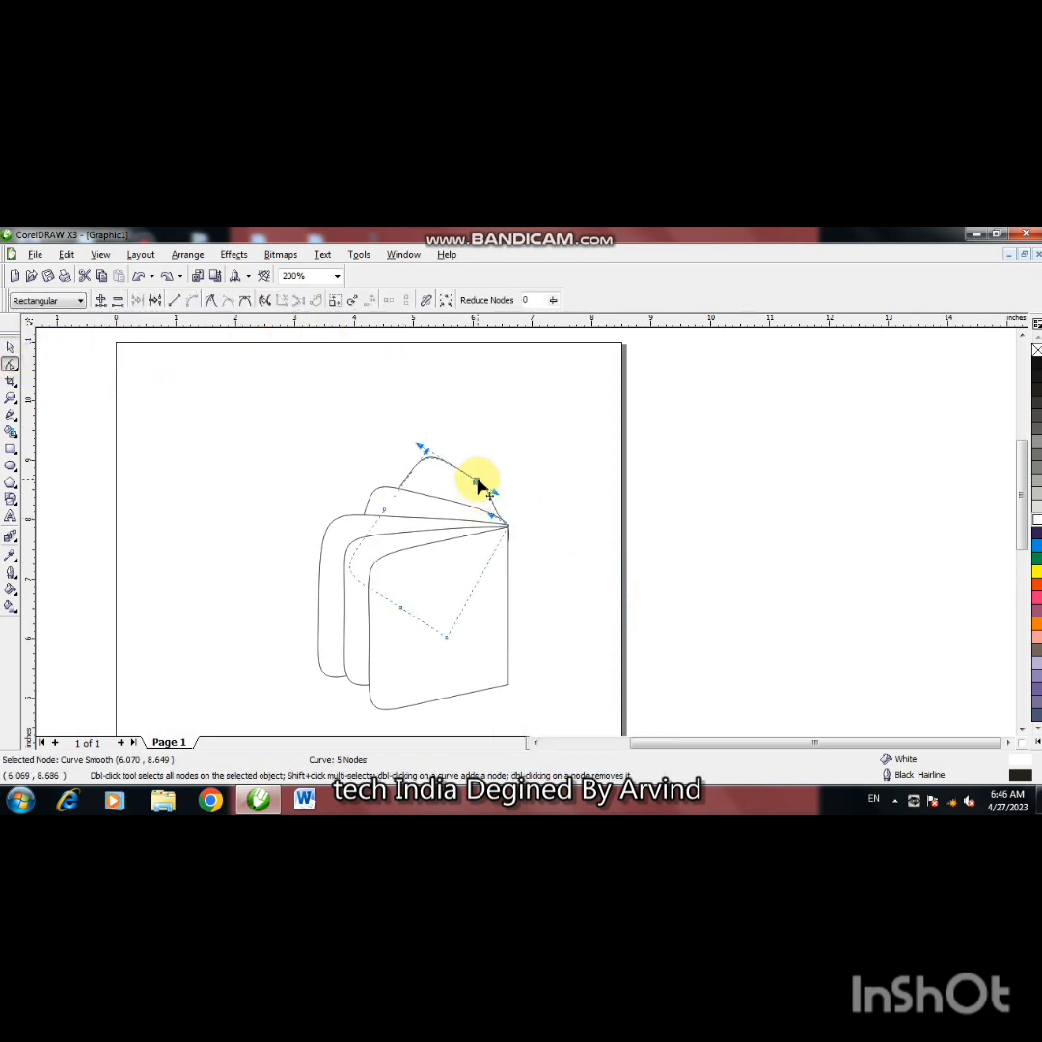
right_click(480, 485)
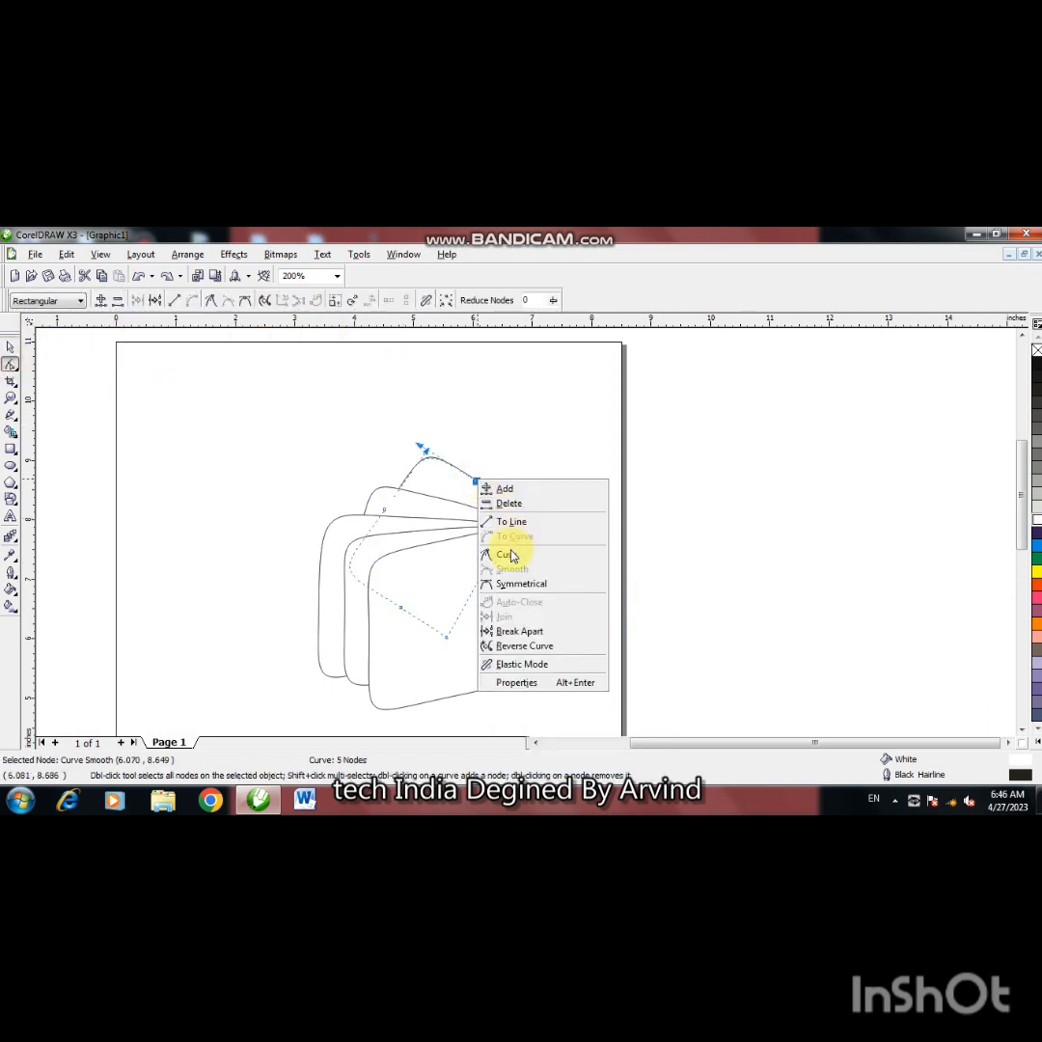
left_click(510, 552)
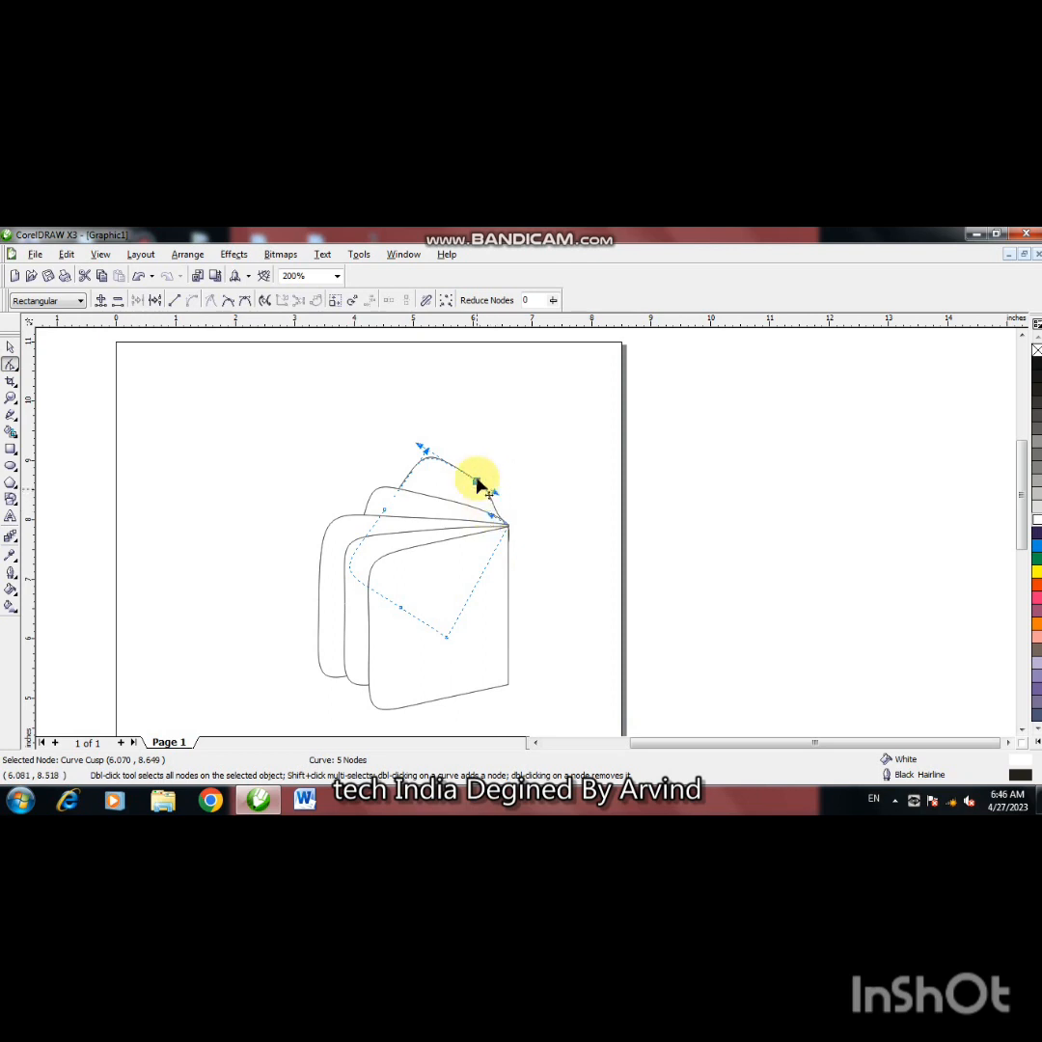
left_click_drag(480, 485, 505, 522)
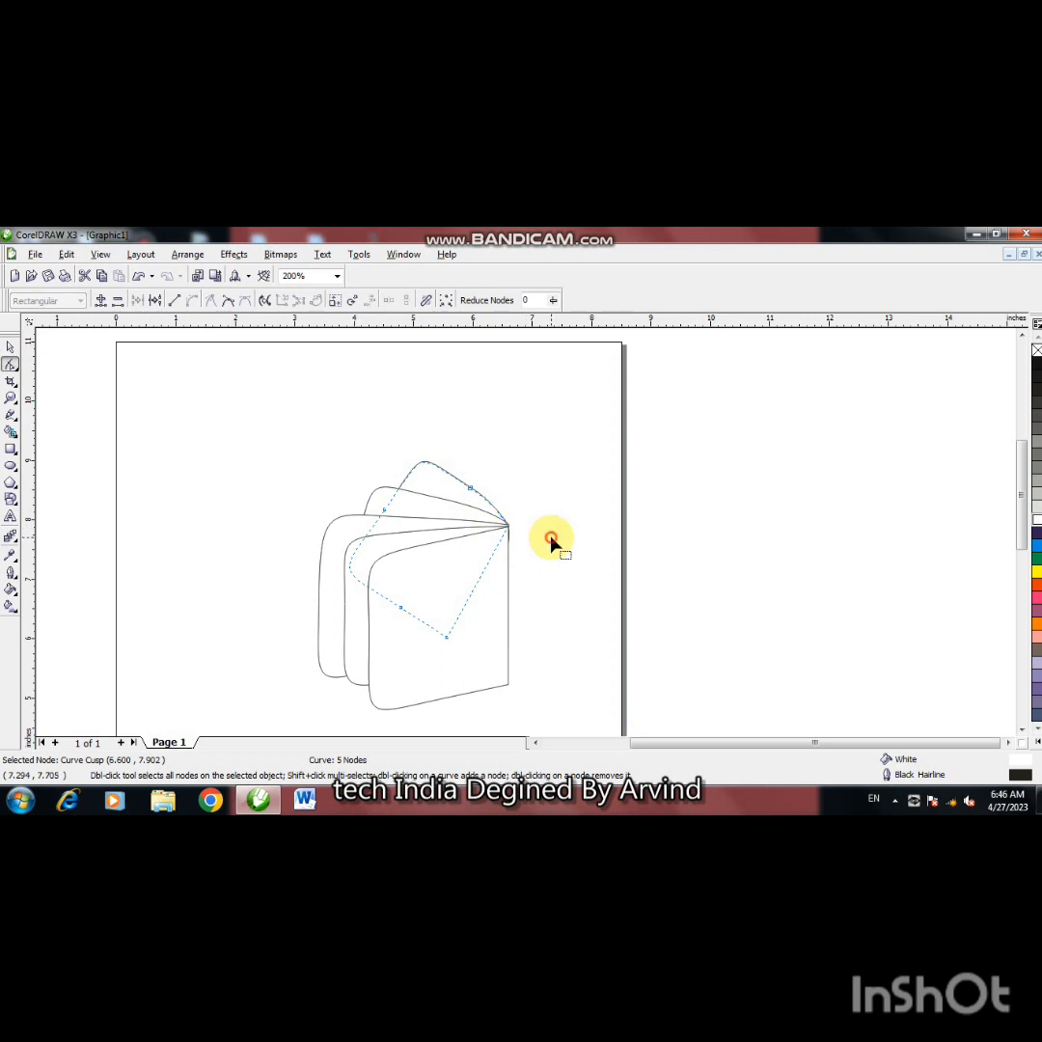
left_click(12, 349)
double_click(177, 455)
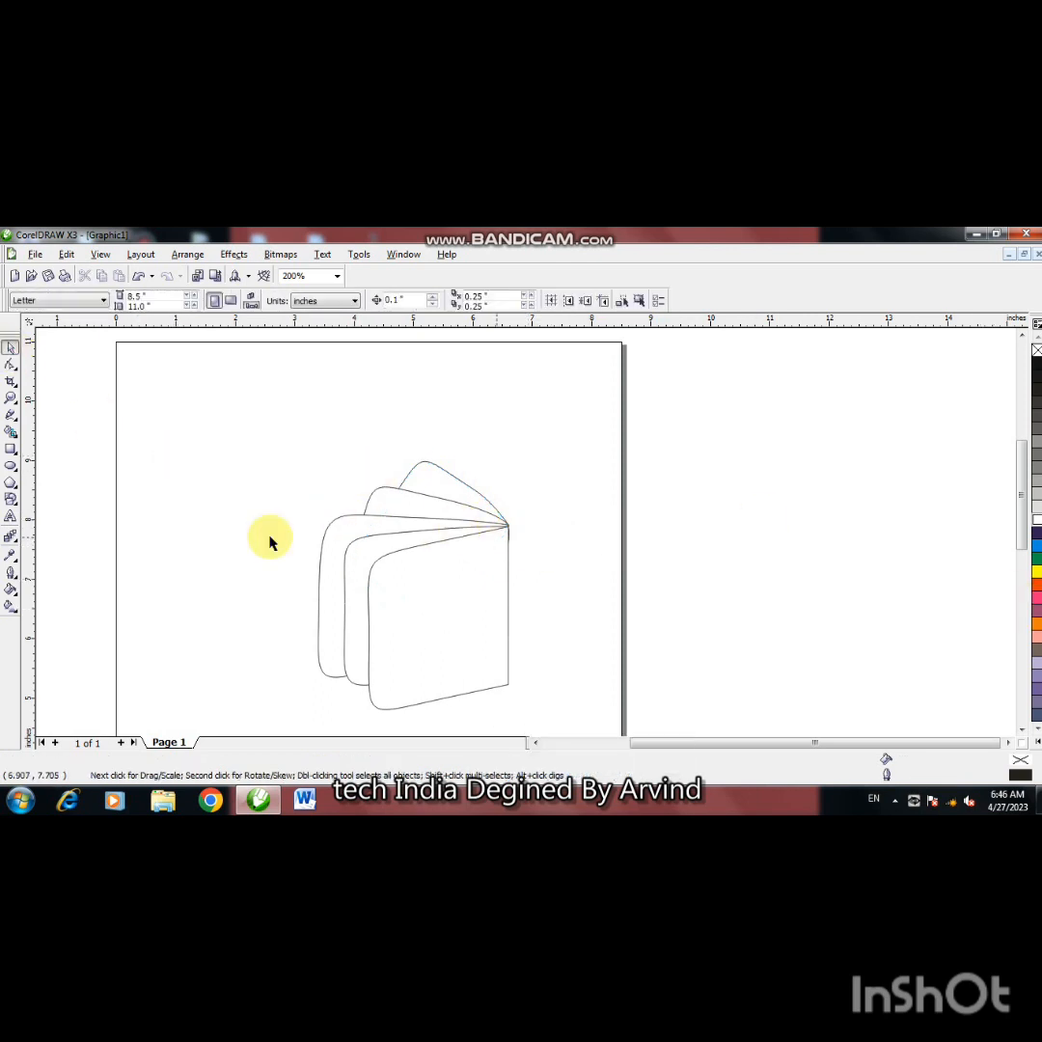
left_click(163, 429)
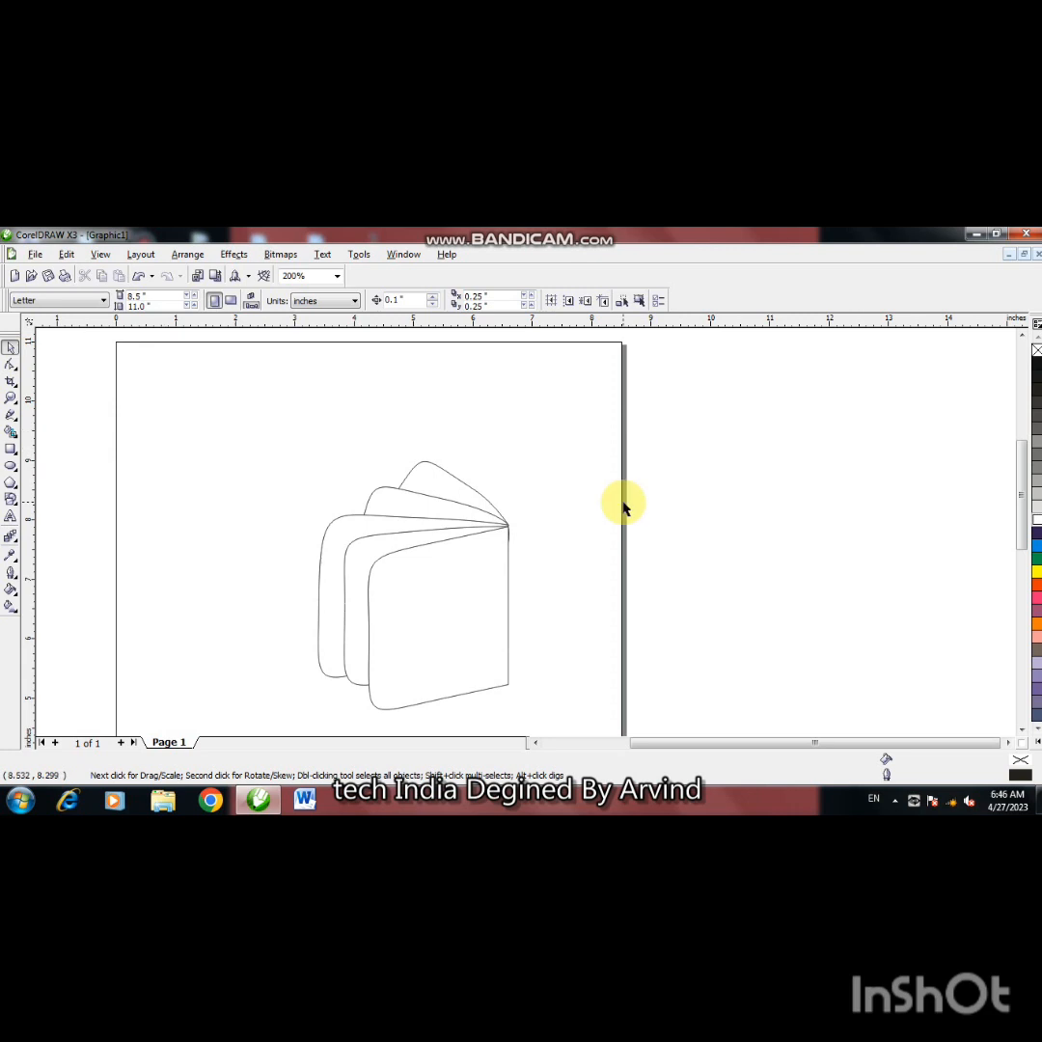
Step: Give the front panel a linear gradient running from green at its lower left to yellow at its upper right
key("F3")
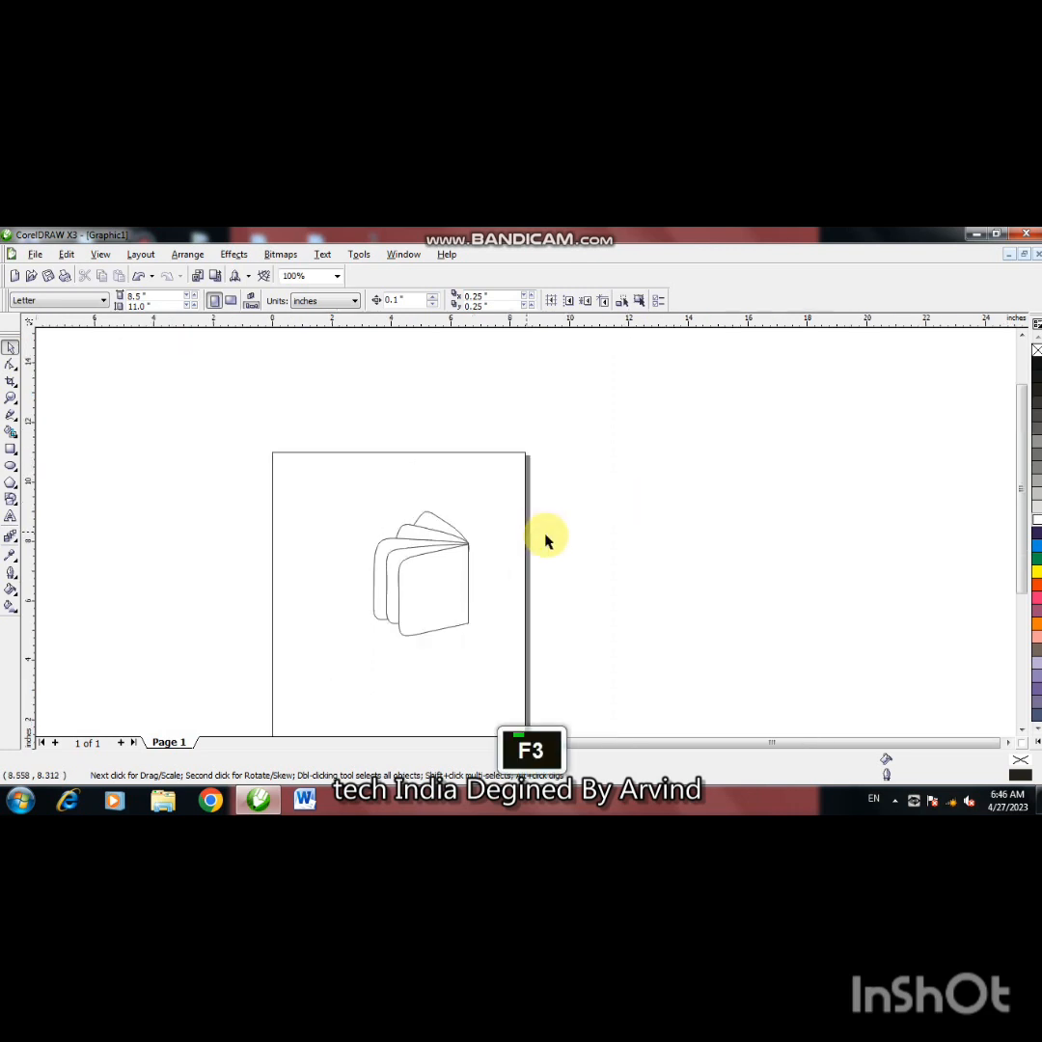
left_click(400, 600)
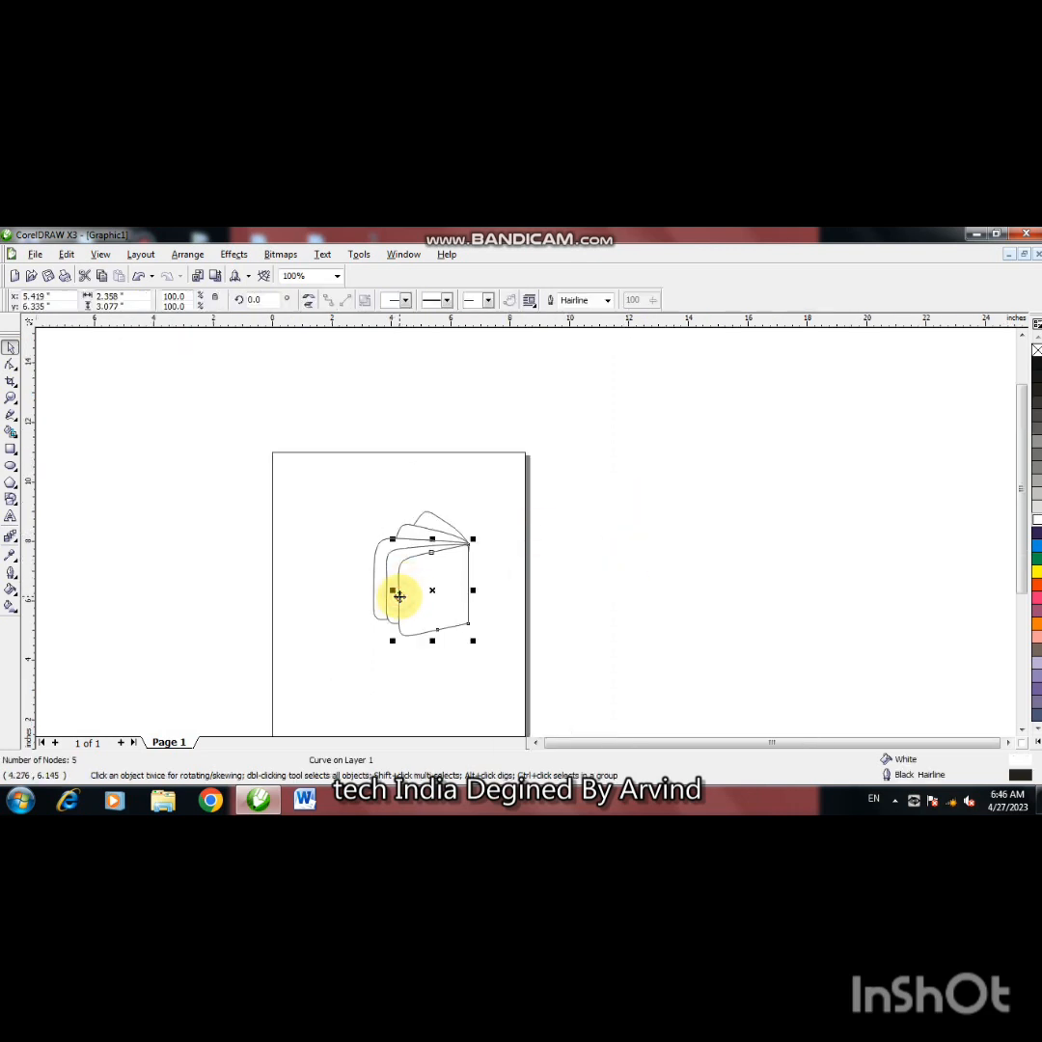
left_click(10, 606)
left_click_drag(375, 653, 475, 564)
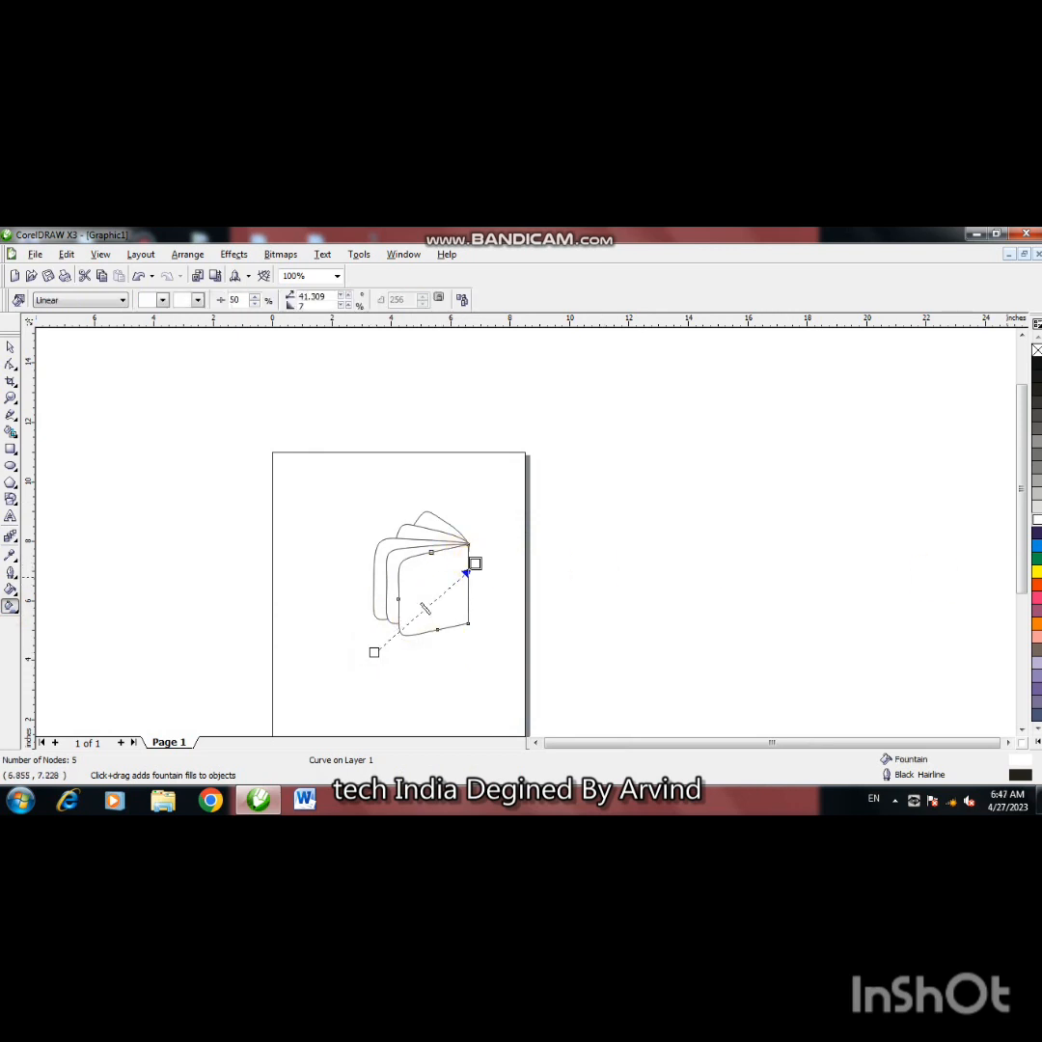
left_click(162, 301)
left_click(144, 327)
left_click(475, 563)
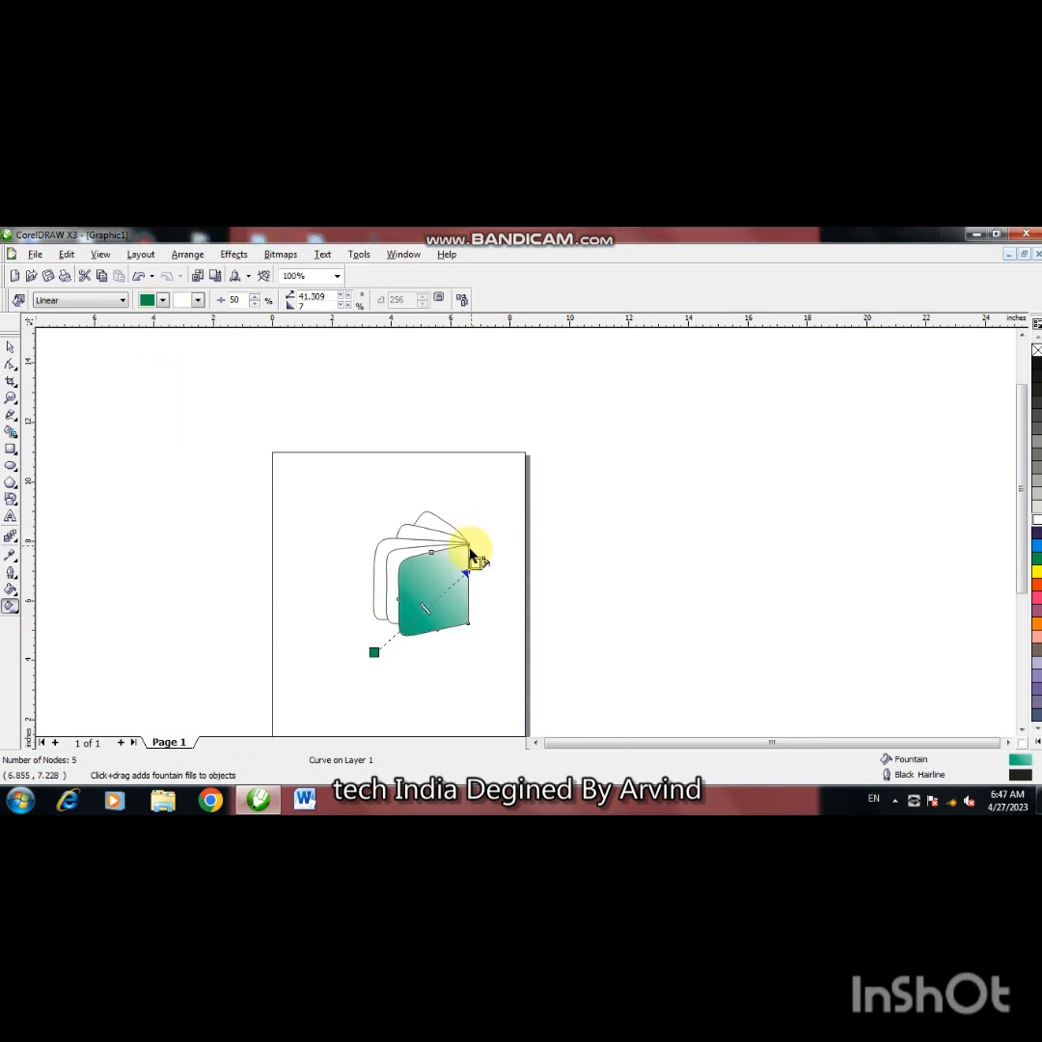
left_click(196, 301)
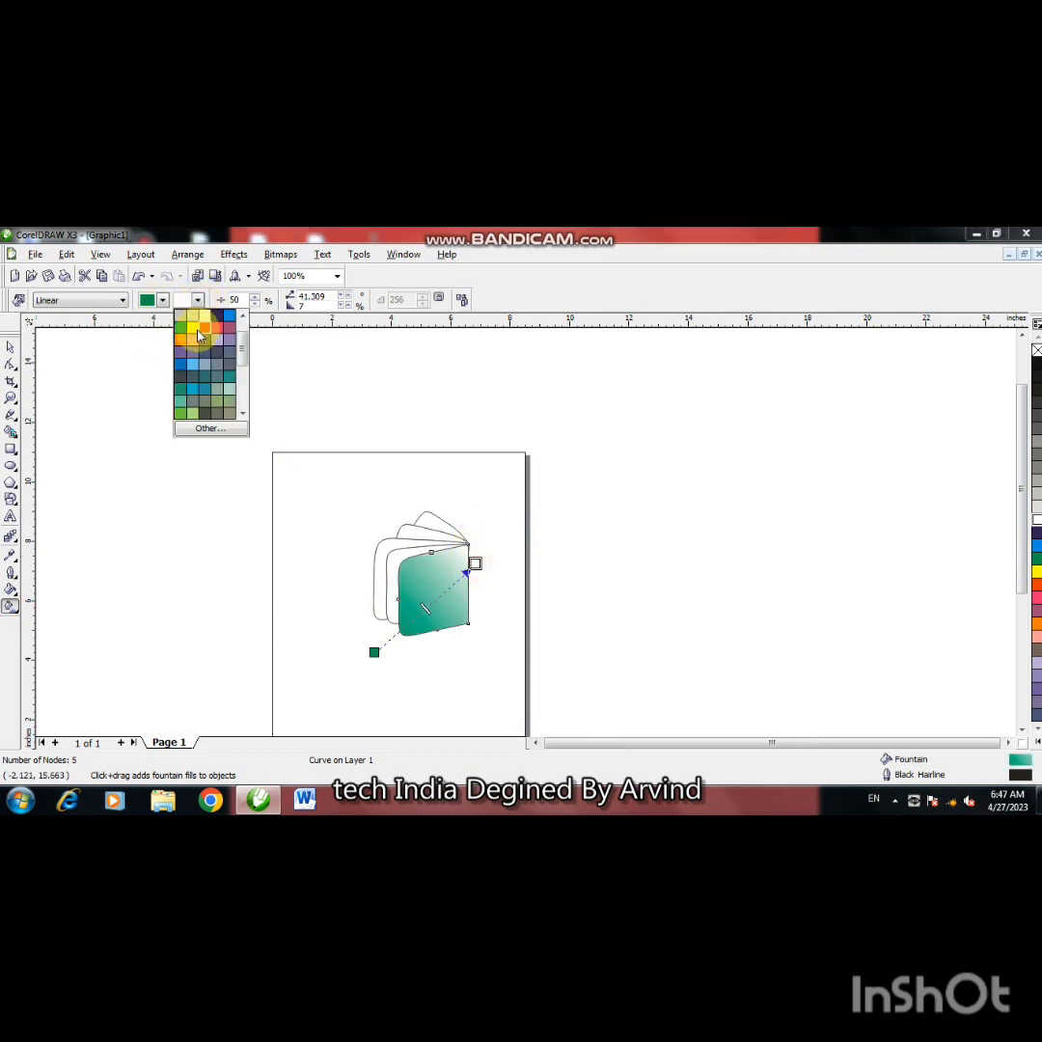
left_click(192, 329)
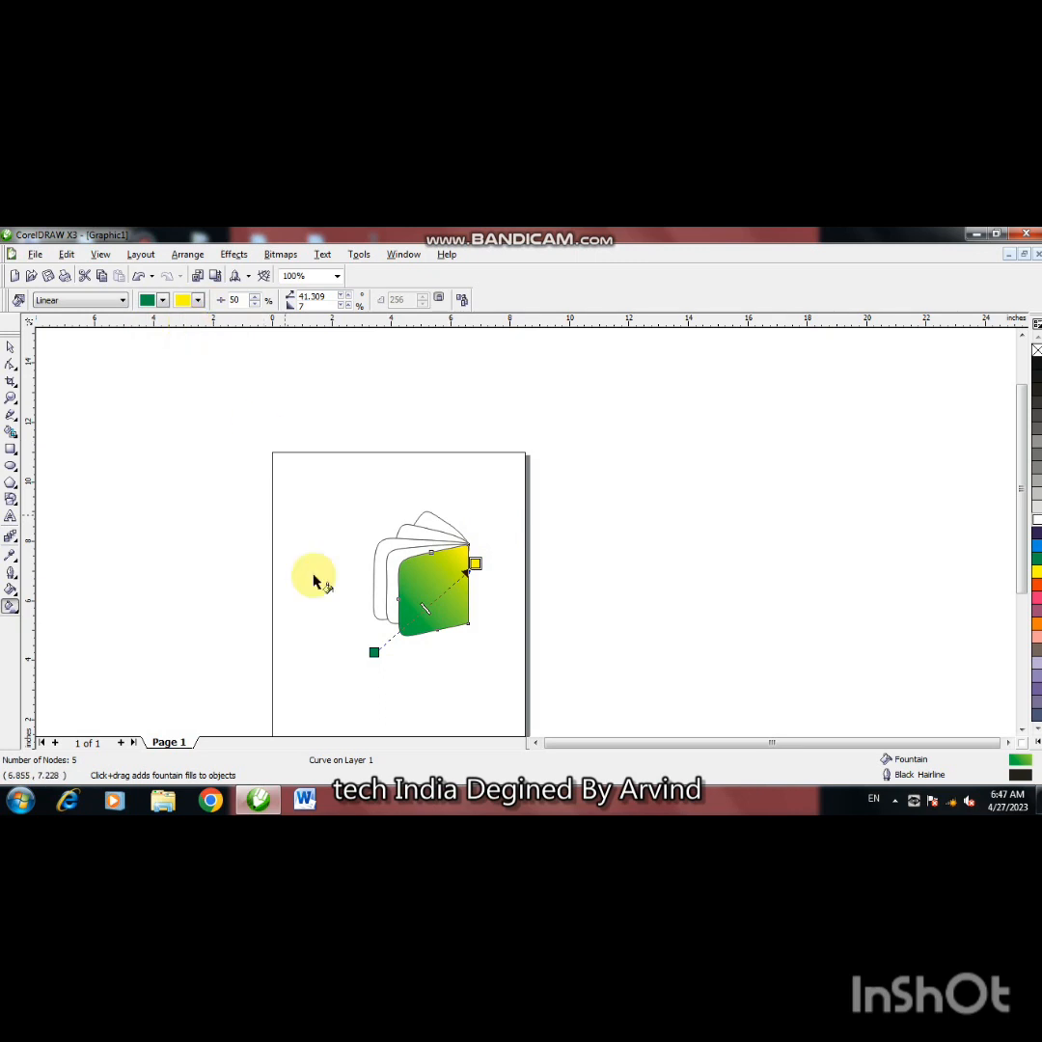
Step: Give the second panel, just behind the front one, a linear gradient from yellow at its lower left to green at its upper right
left_click_drag(375, 652, 453, 546)
left_click(388, 610)
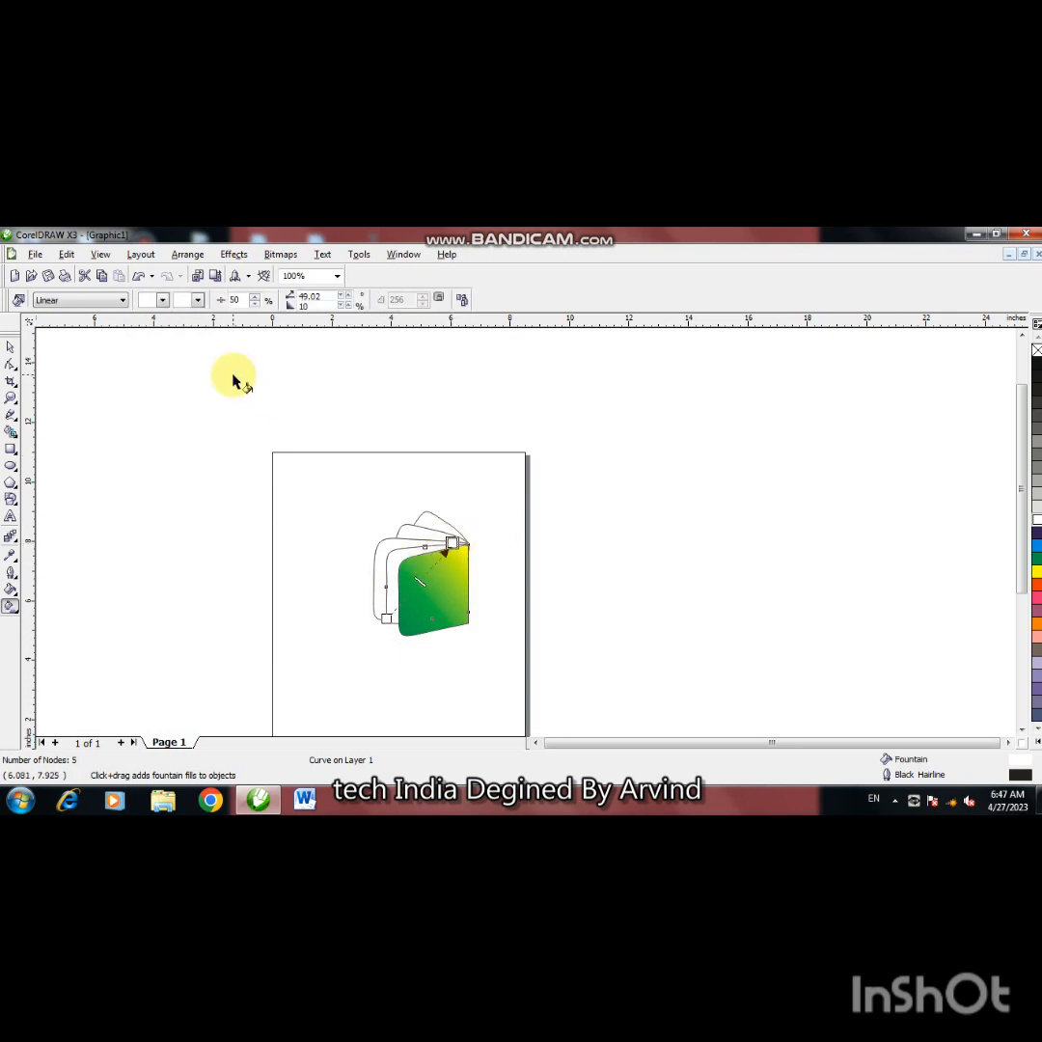
left_click(163, 303)
left_click(159, 331)
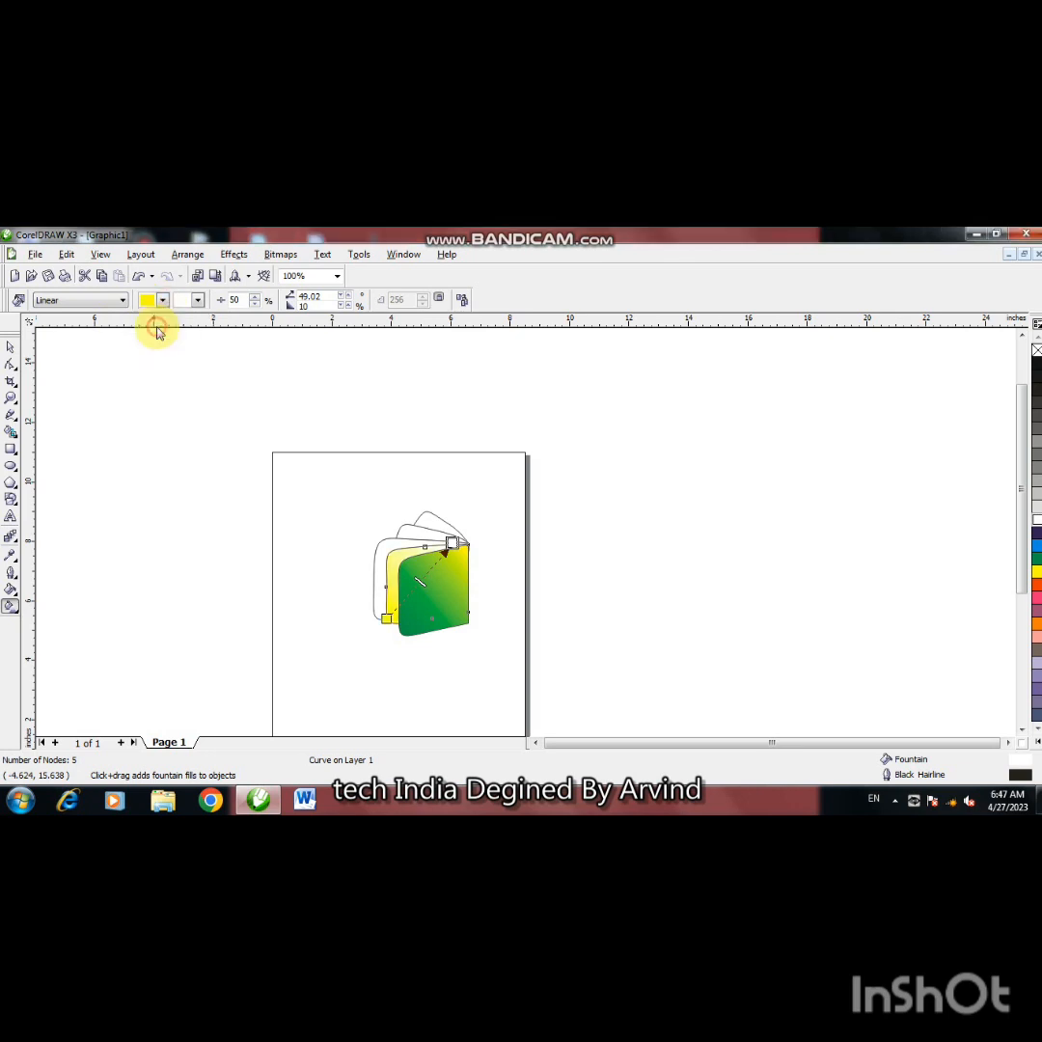
left_click(198, 300)
left_click(205, 368)
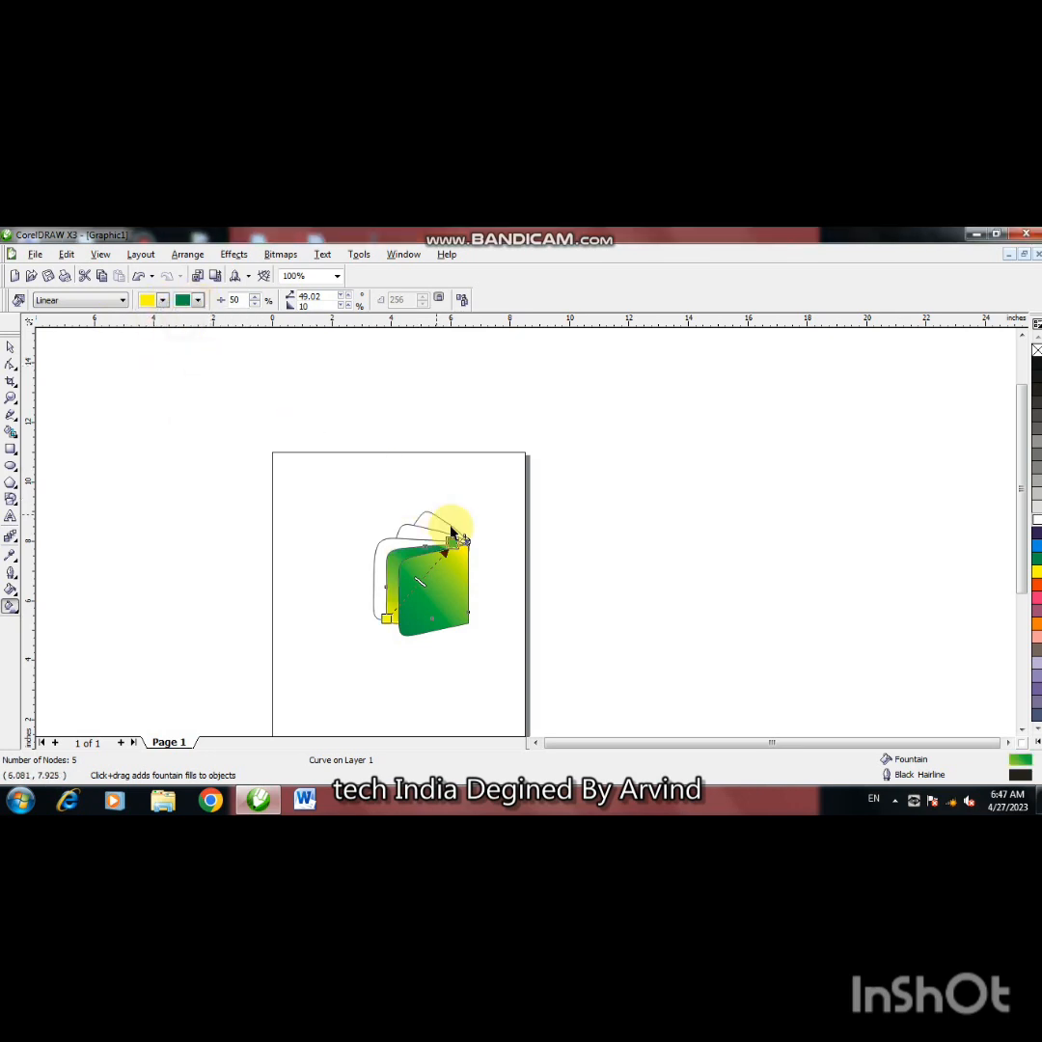
Step: Give the leftmost panel a green-to-yellow linear gradient towards the shared corner and shift its green start outward to the lower left
left_click(371, 596)
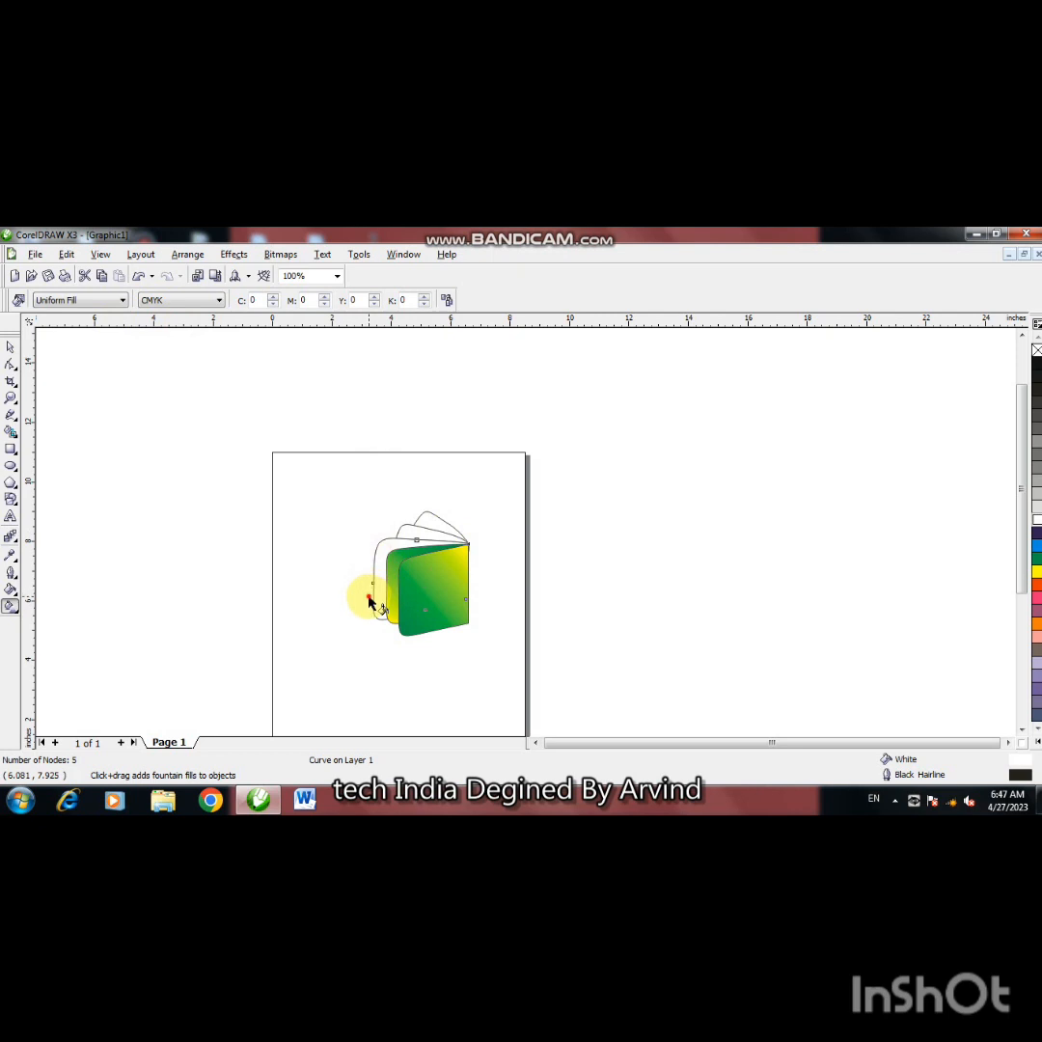
left_click_drag(370, 600, 442, 538)
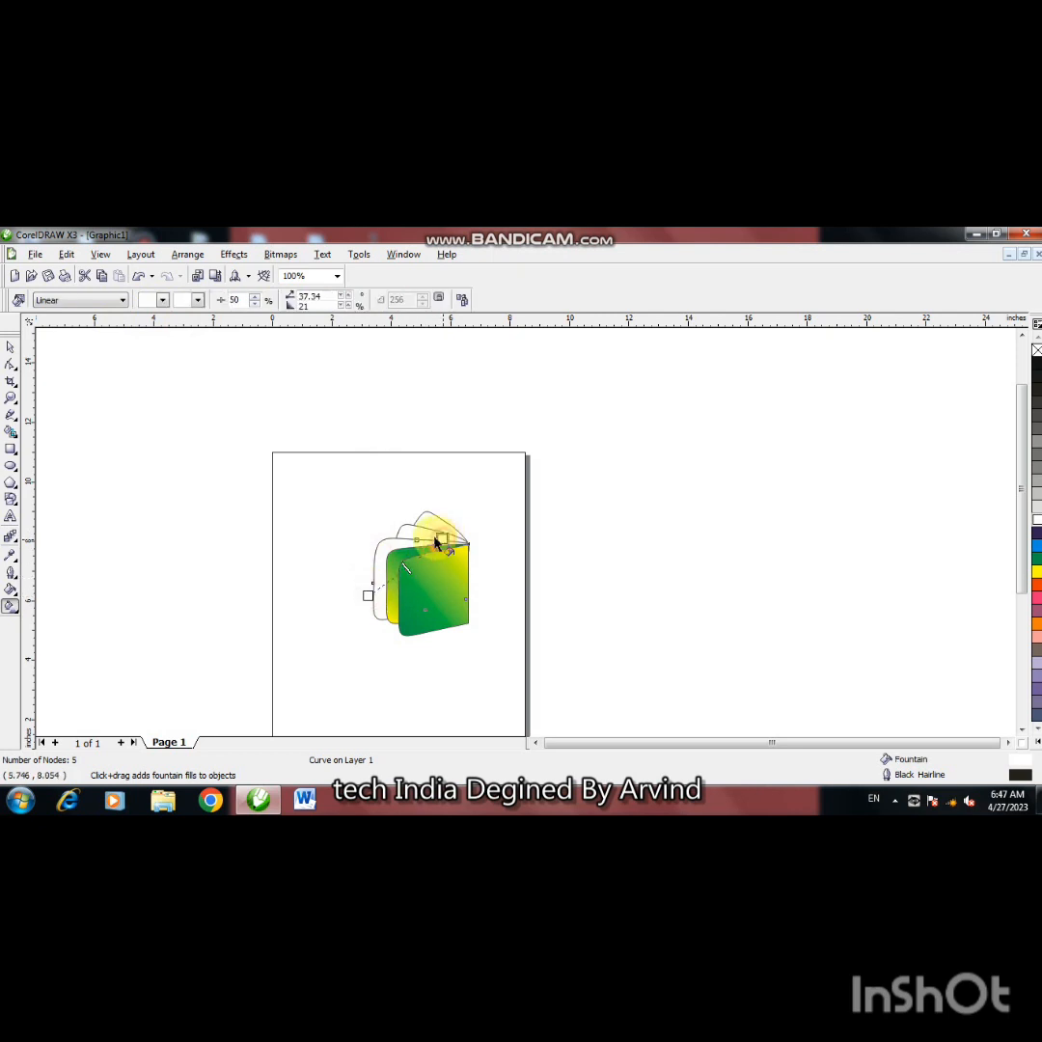
left_click(198, 300)
left_click(192, 331)
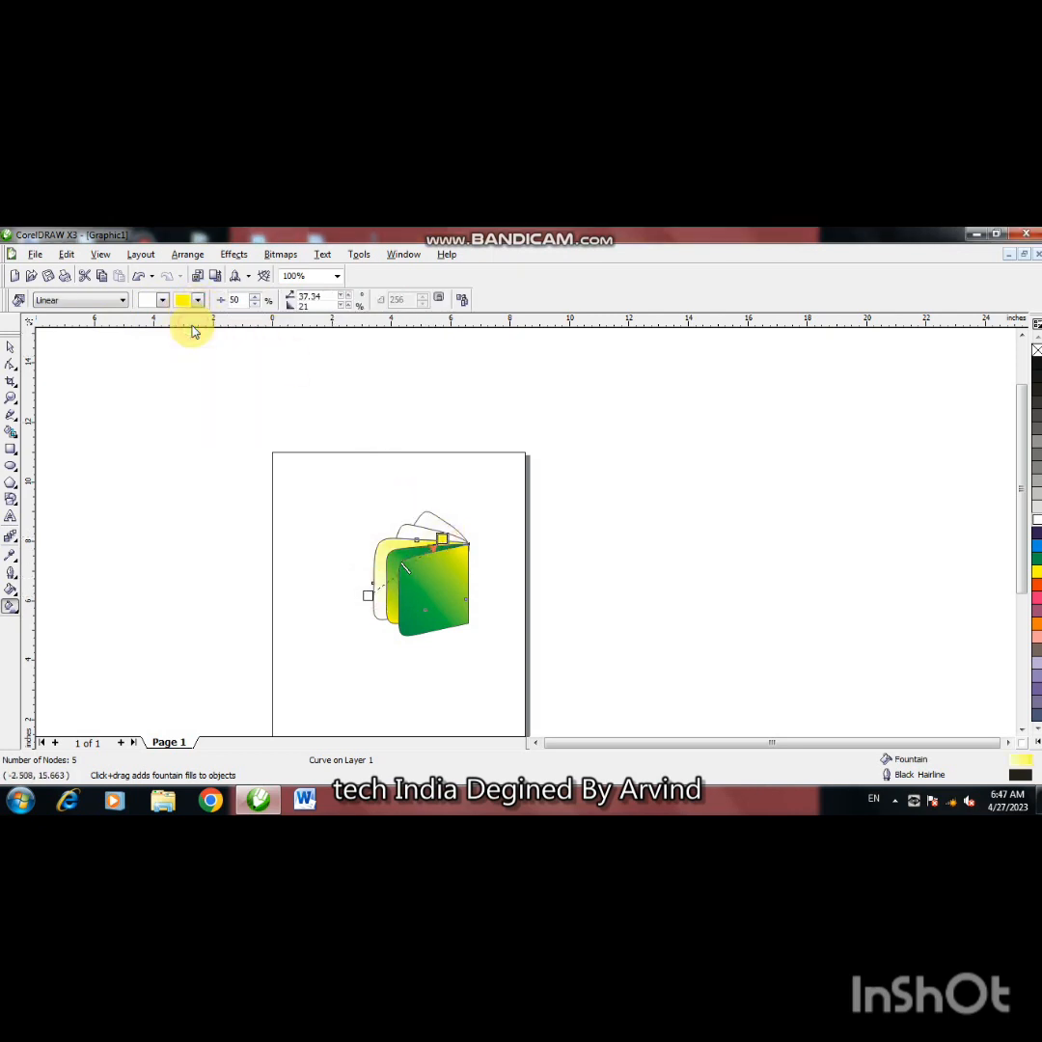
left_click(163, 300)
left_click(147, 333)
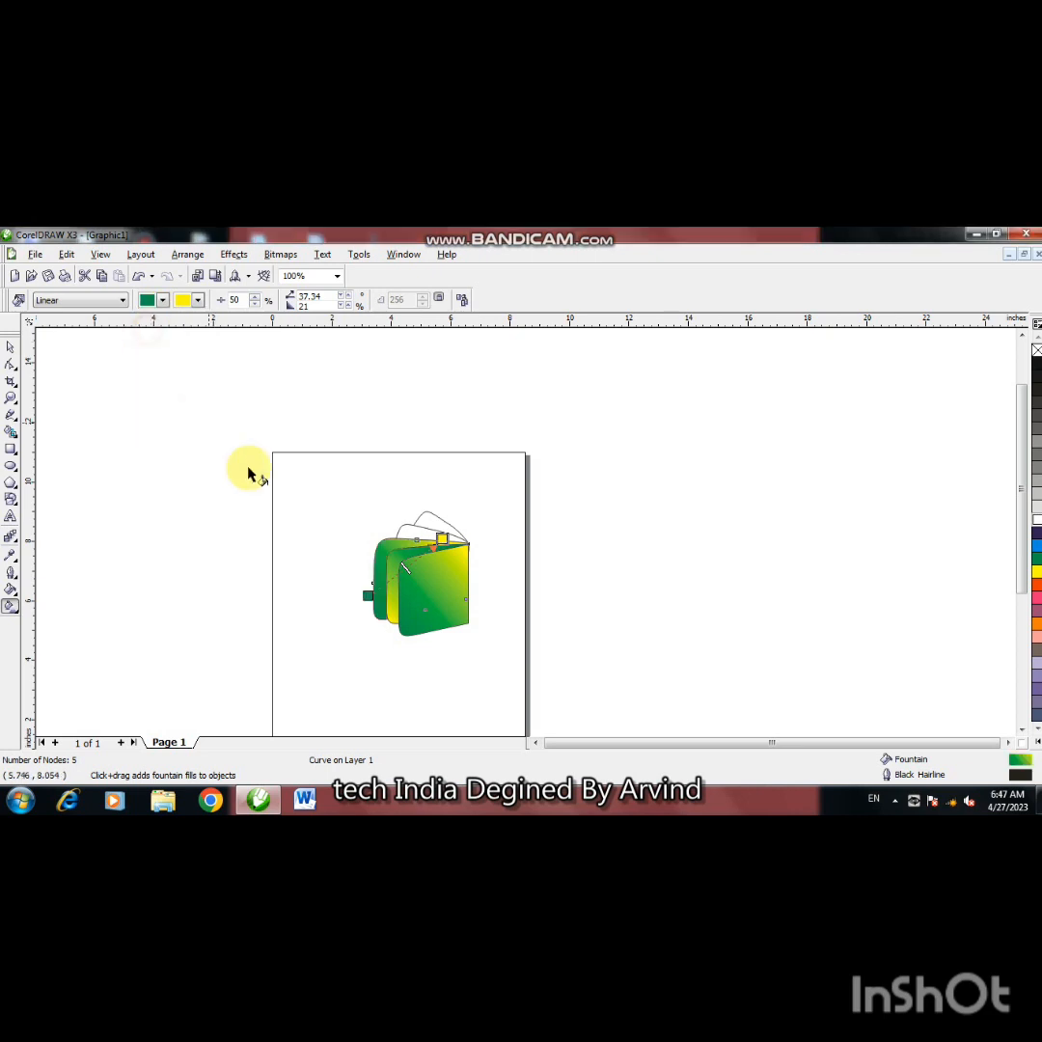
left_click_drag(368, 595, 358, 611)
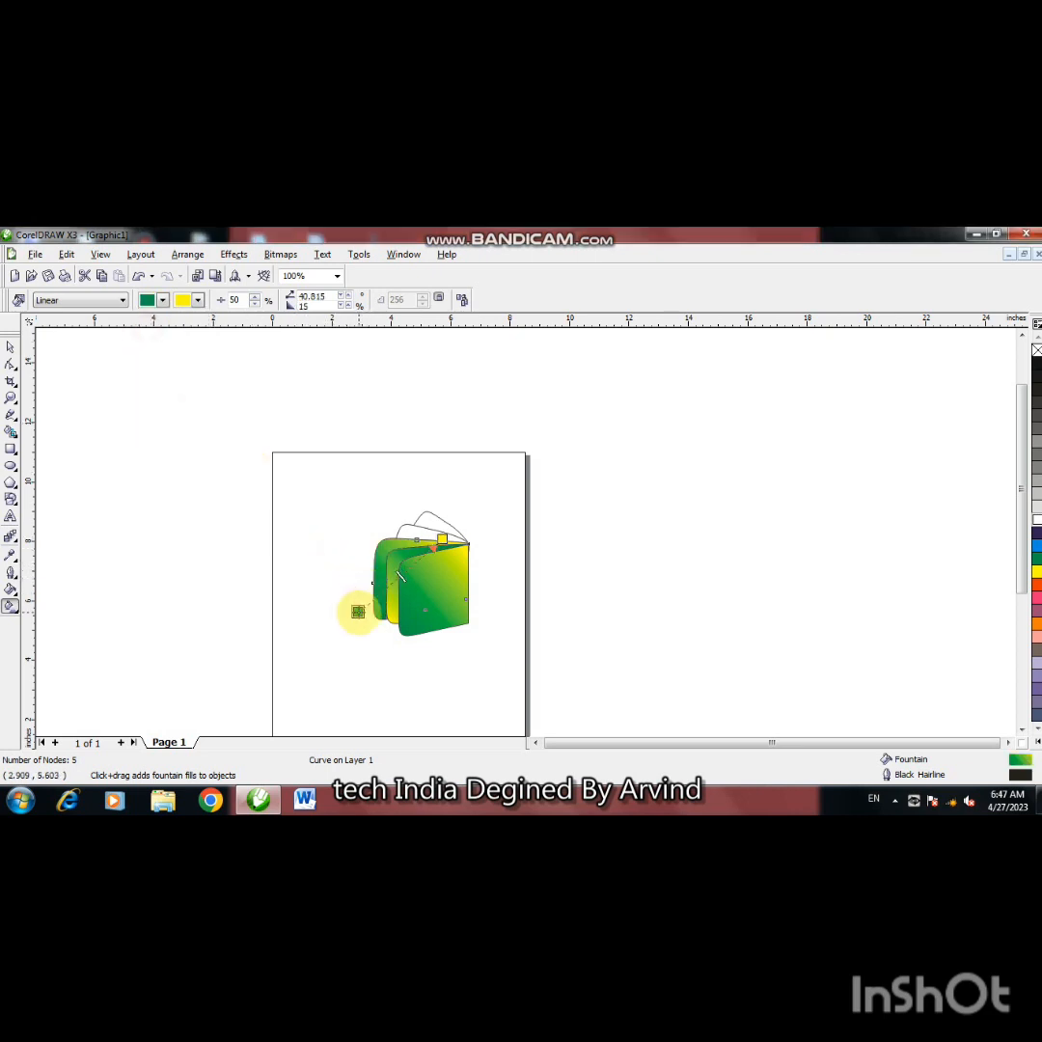
Step: Give the fourth panel a linear gradient from yellow at its left edge to green near the shared corner
left_click(414, 528)
left_click_drag(391, 527, 456, 537)
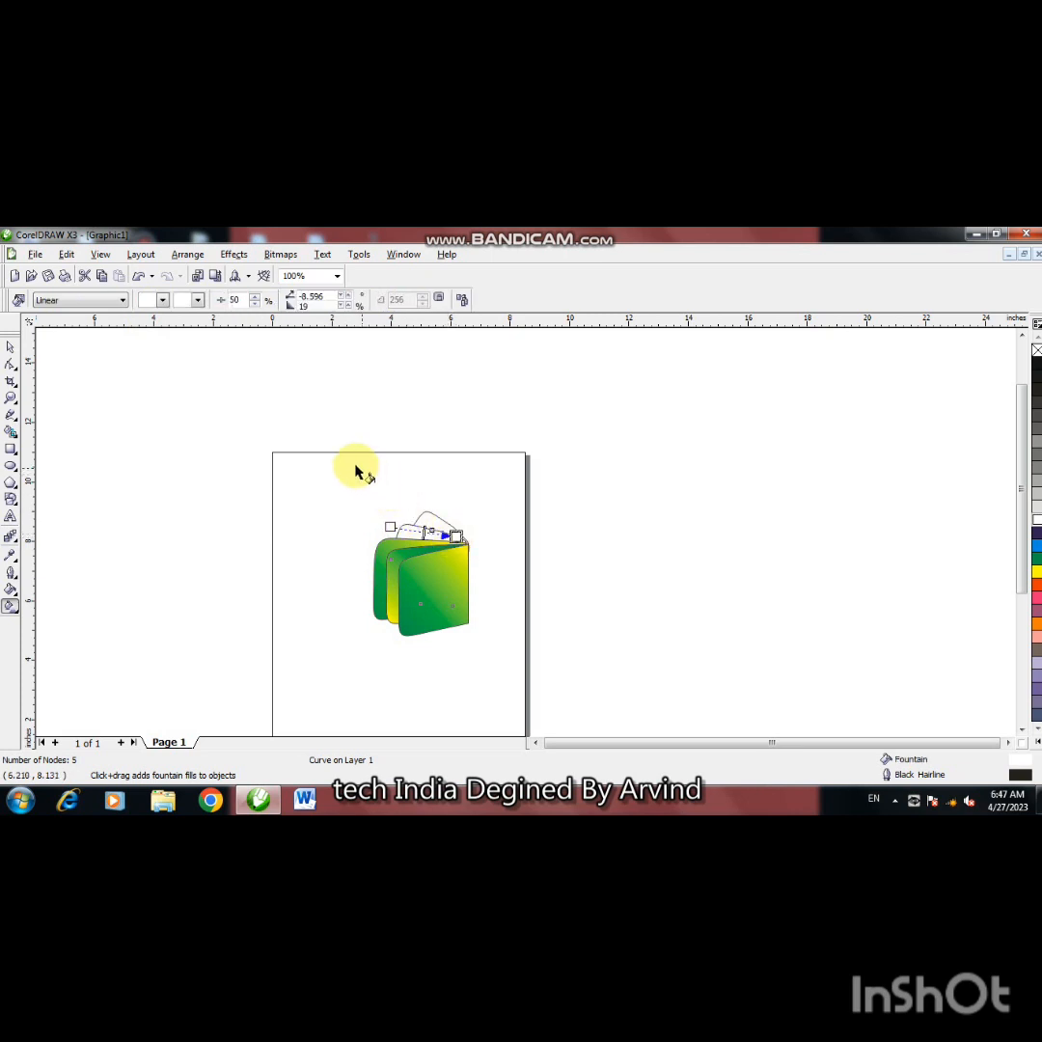
left_click(198, 300)
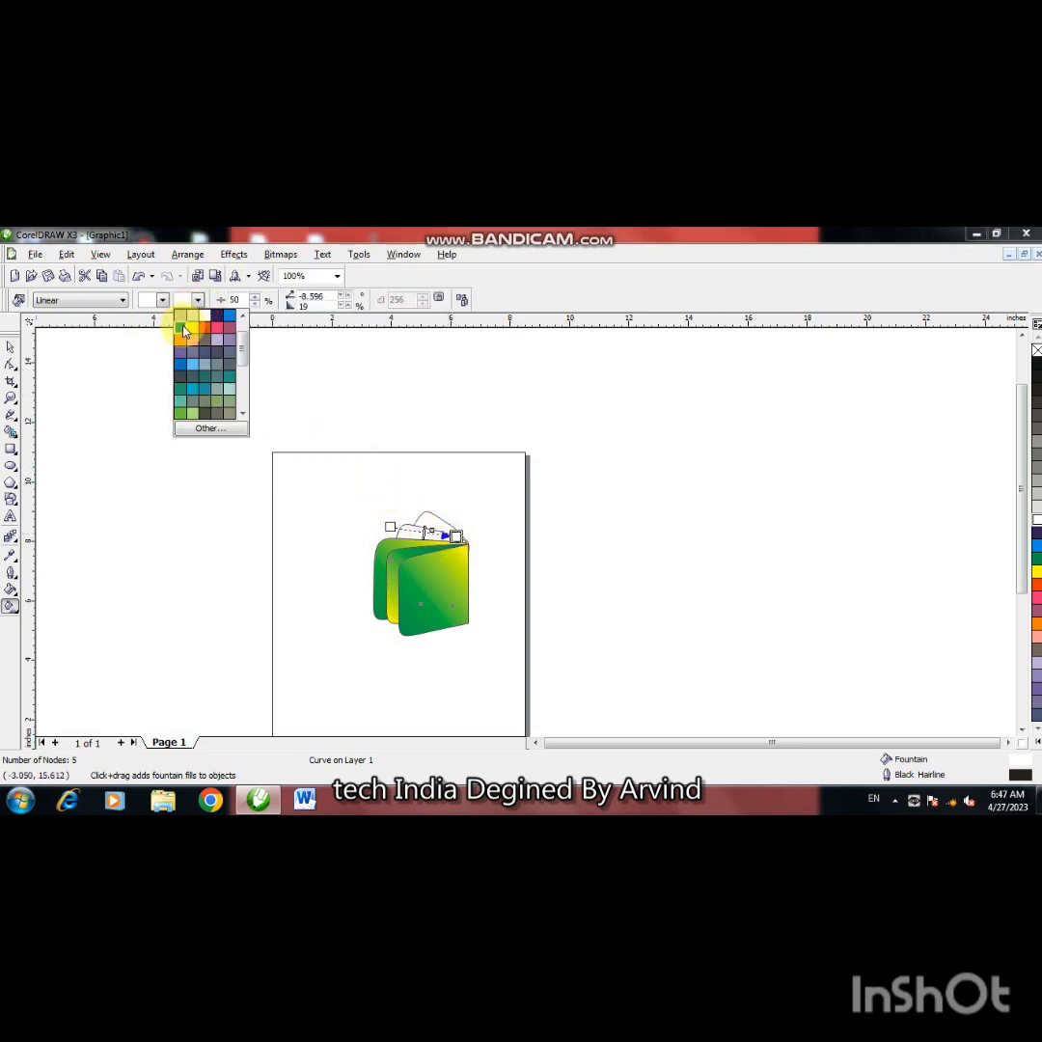
left_click(182, 329)
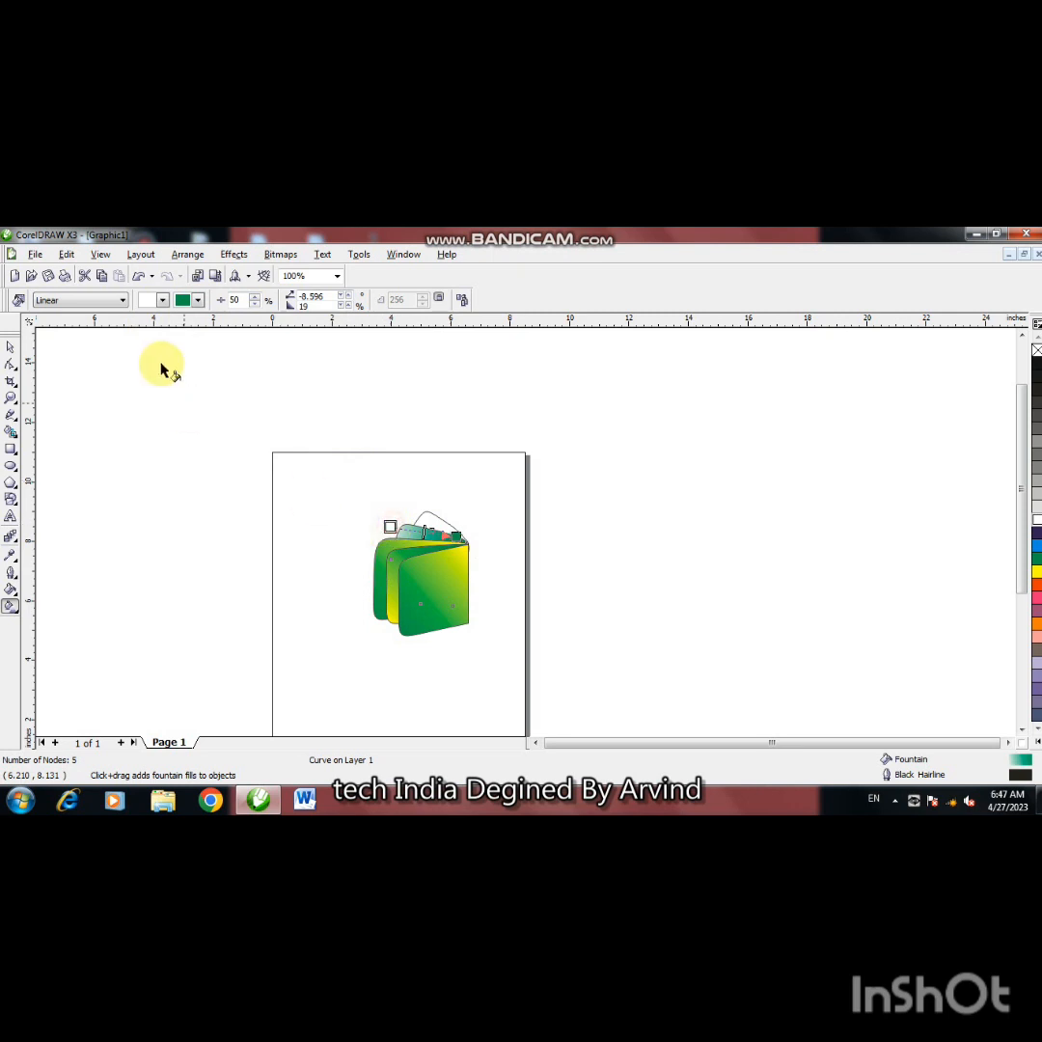
left_click(160, 301)
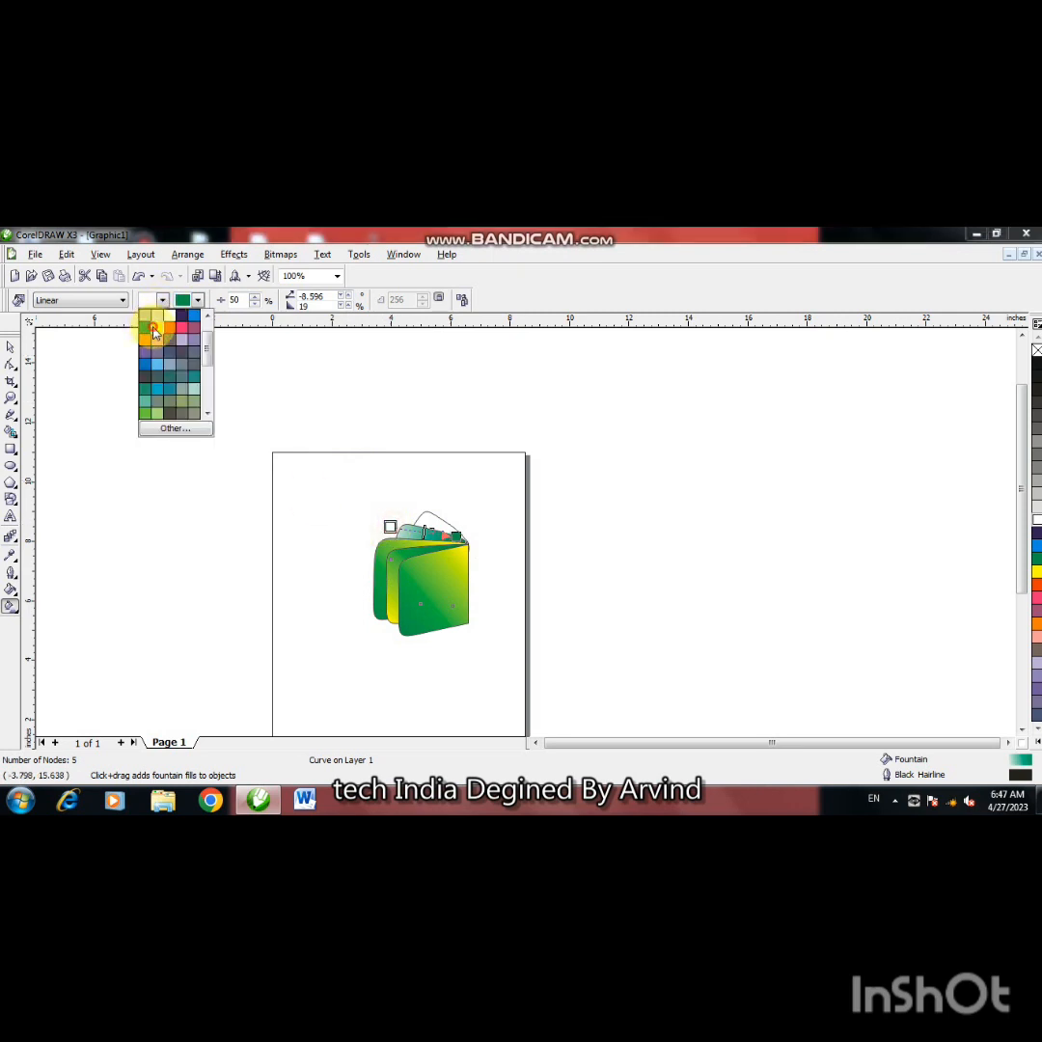
left_click(154, 330)
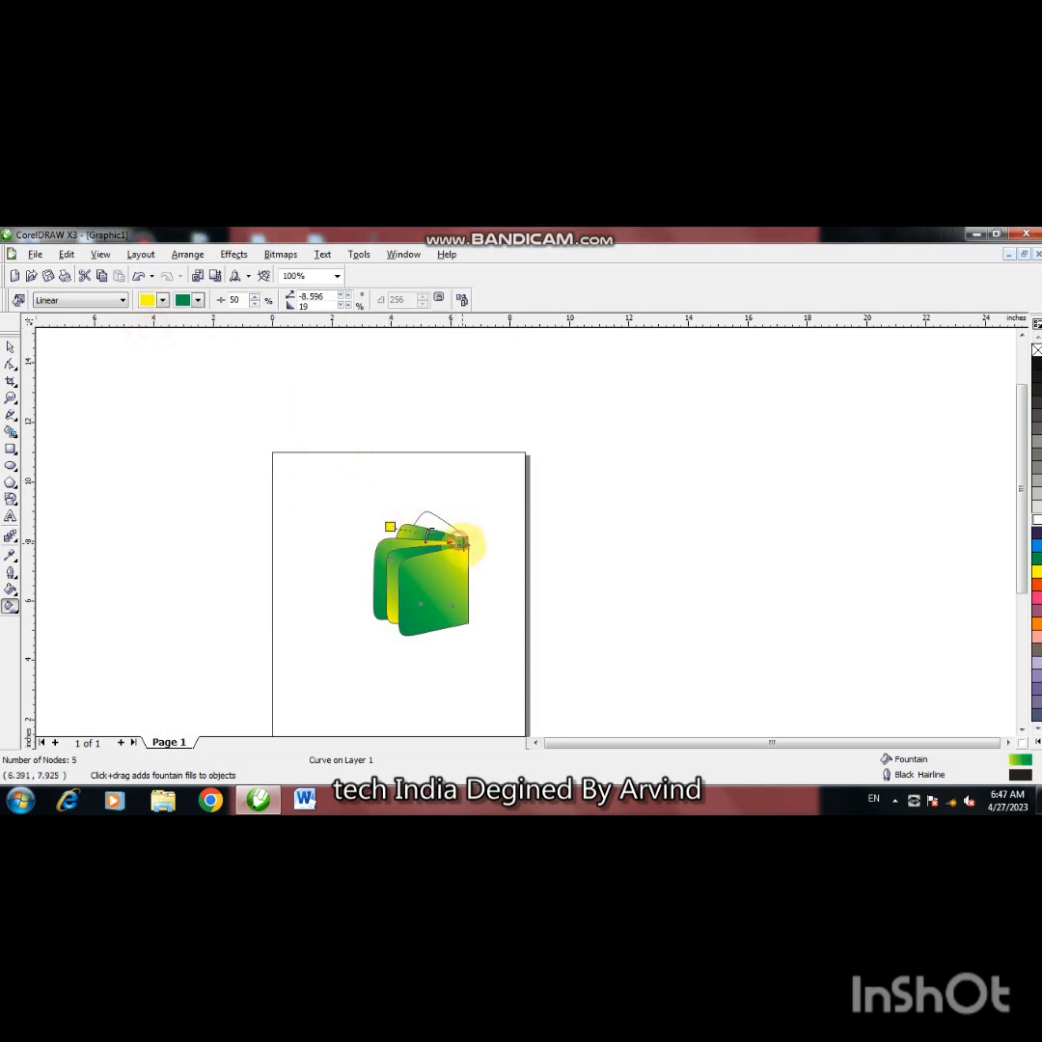
left_click_drag(462, 543, 450, 531)
Step: Give the uppermost fifth panel a linear gradient from green at its upper left to yellow at the shared corner
left_click(448, 524)
left_click_drag(395, 498, 472, 538)
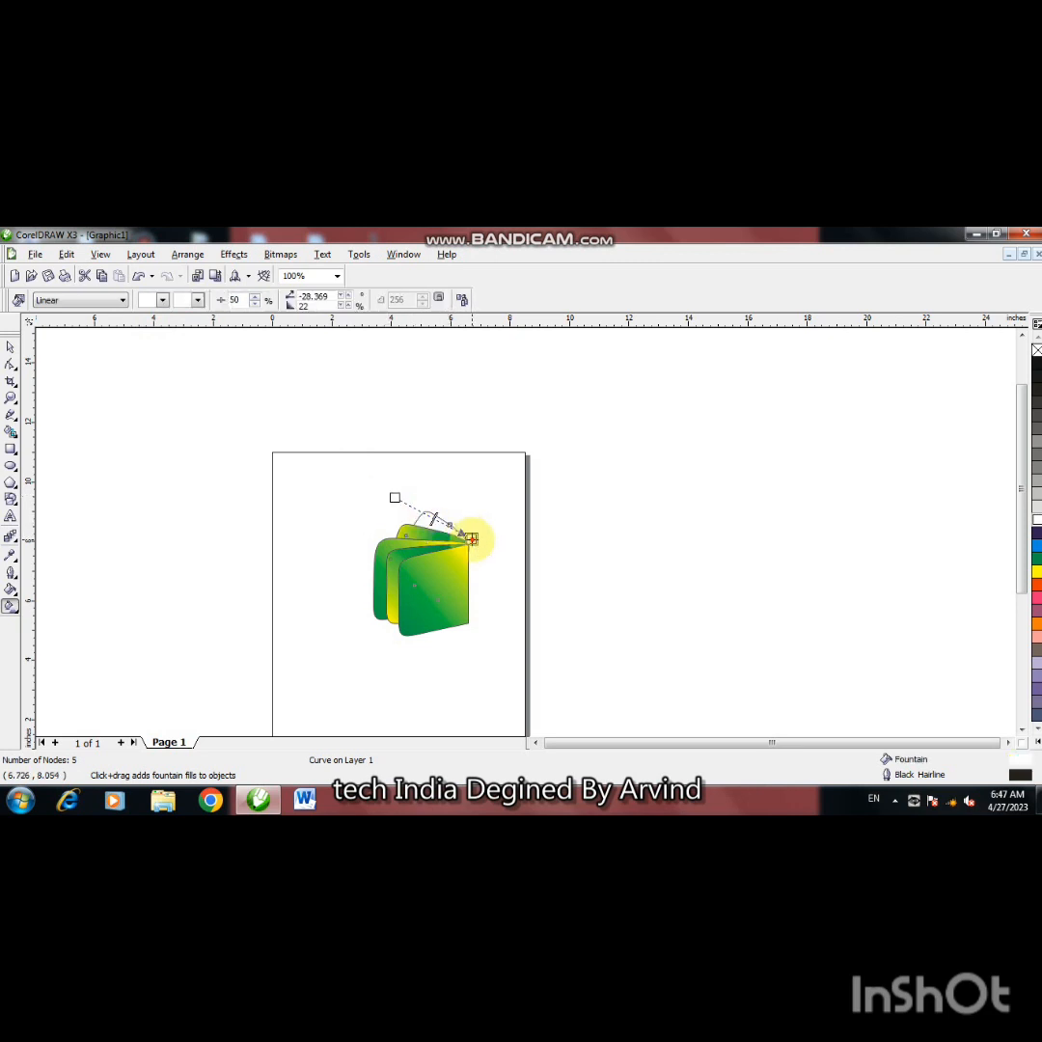
left_click(164, 301)
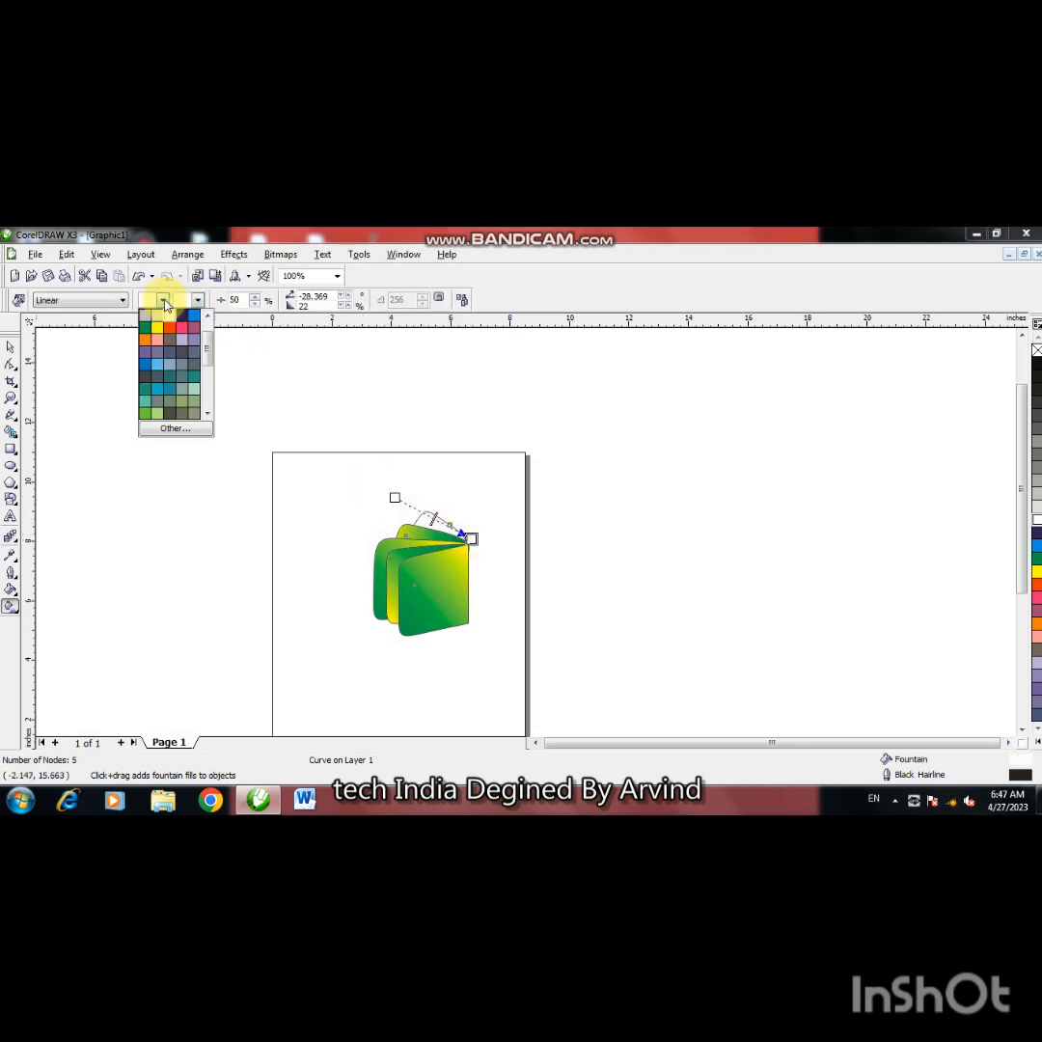
left_click(157, 334)
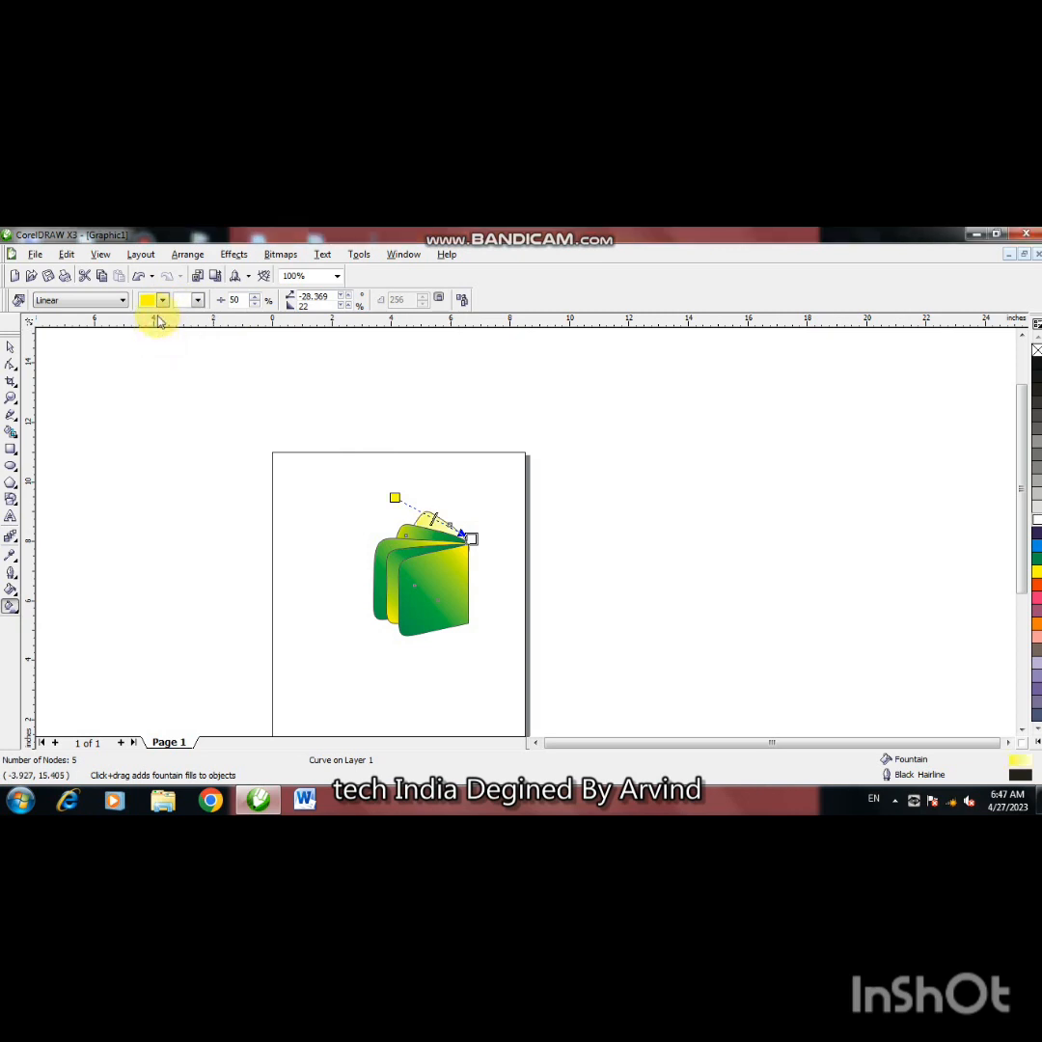
left_click(164, 305)
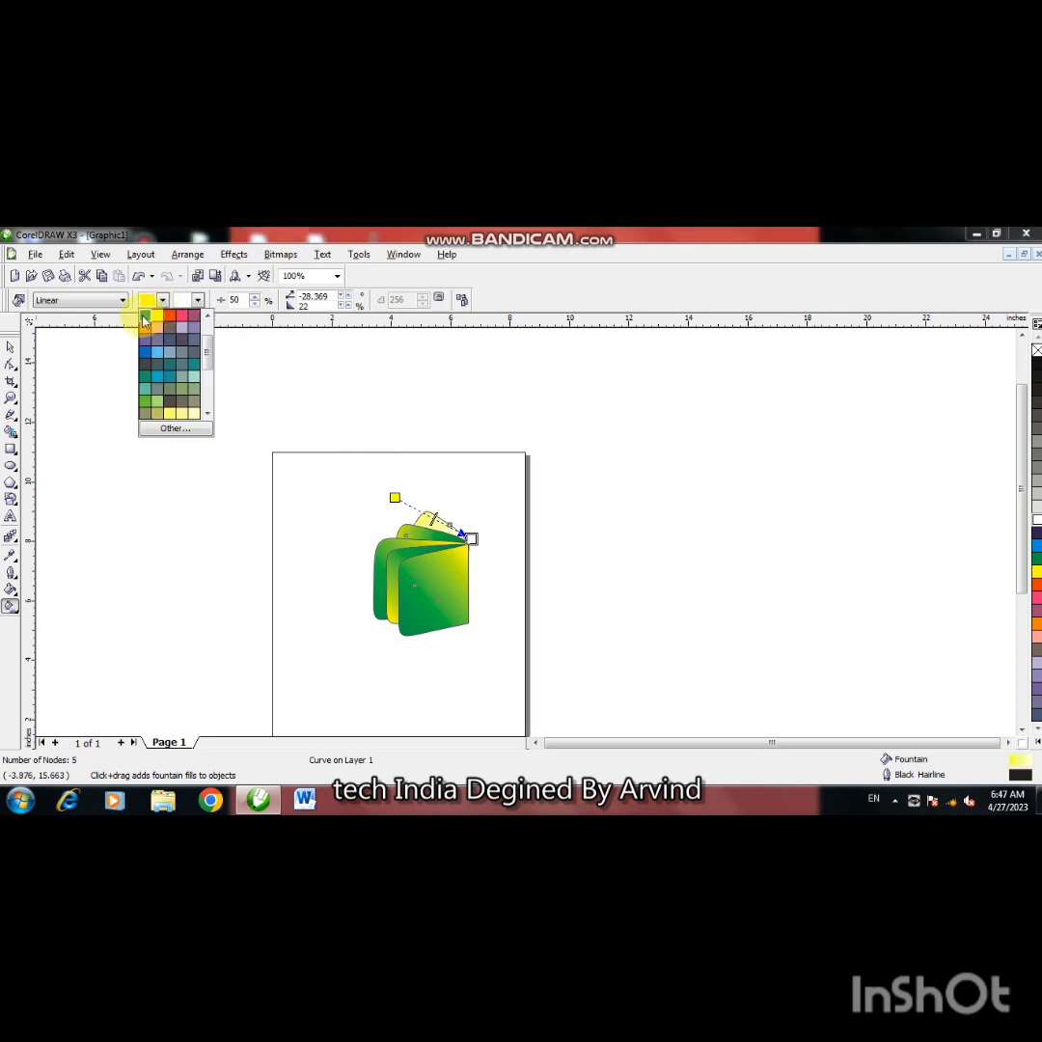
left_click(145, 320)
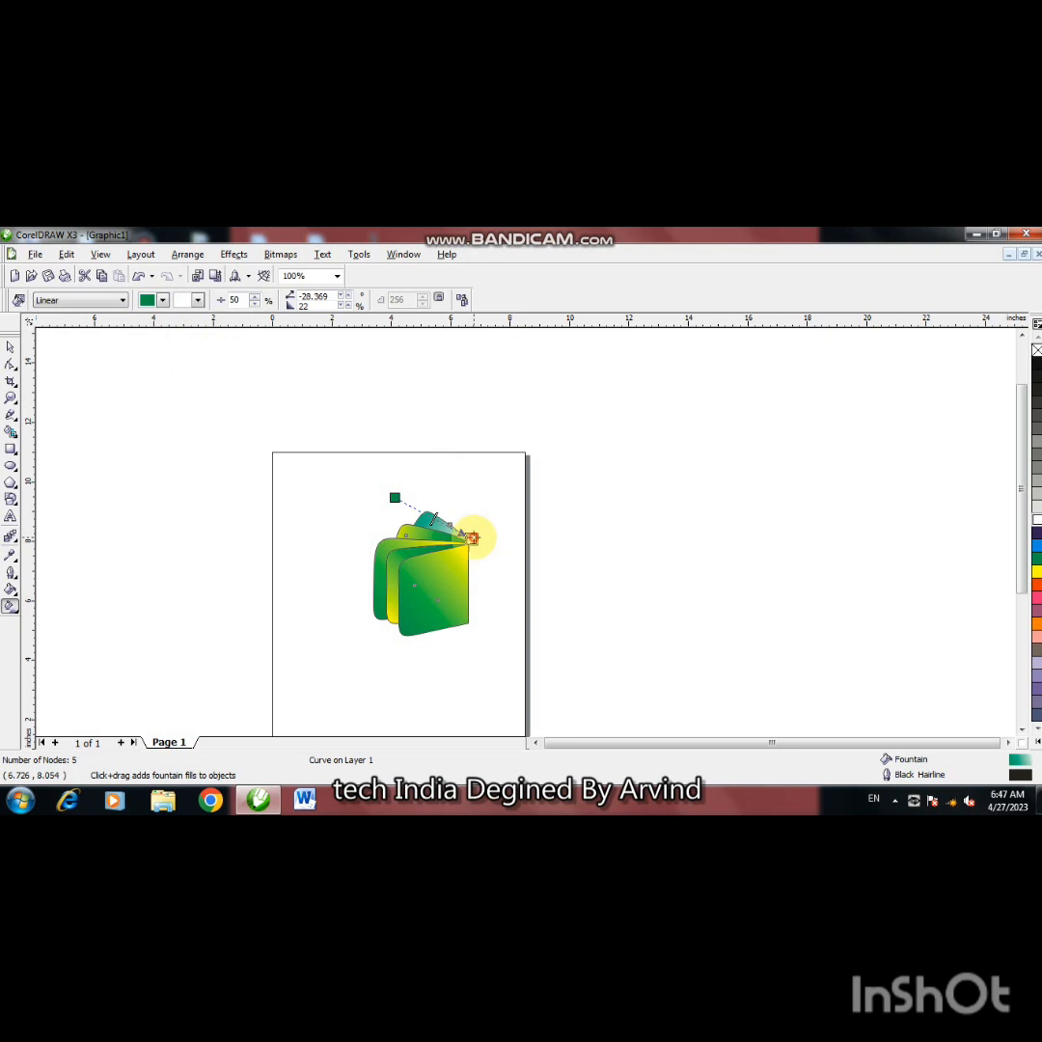
left_click(197, 305)
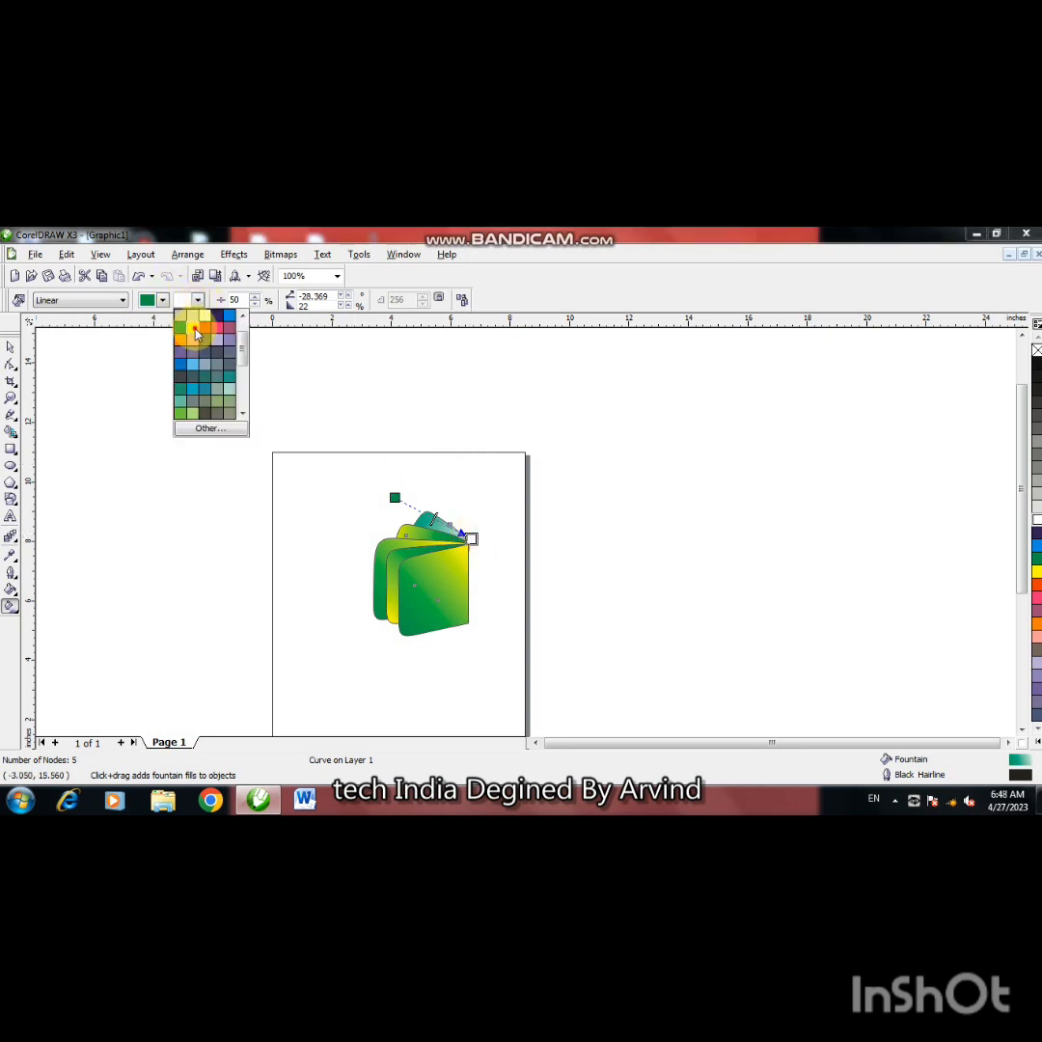
left_click(193, 323)
Step: Reverse the fourth panel's gradient so yellow sits at the shared corner, and readjust both ends of the leftmost panel's gradient
left_click(449, 539)
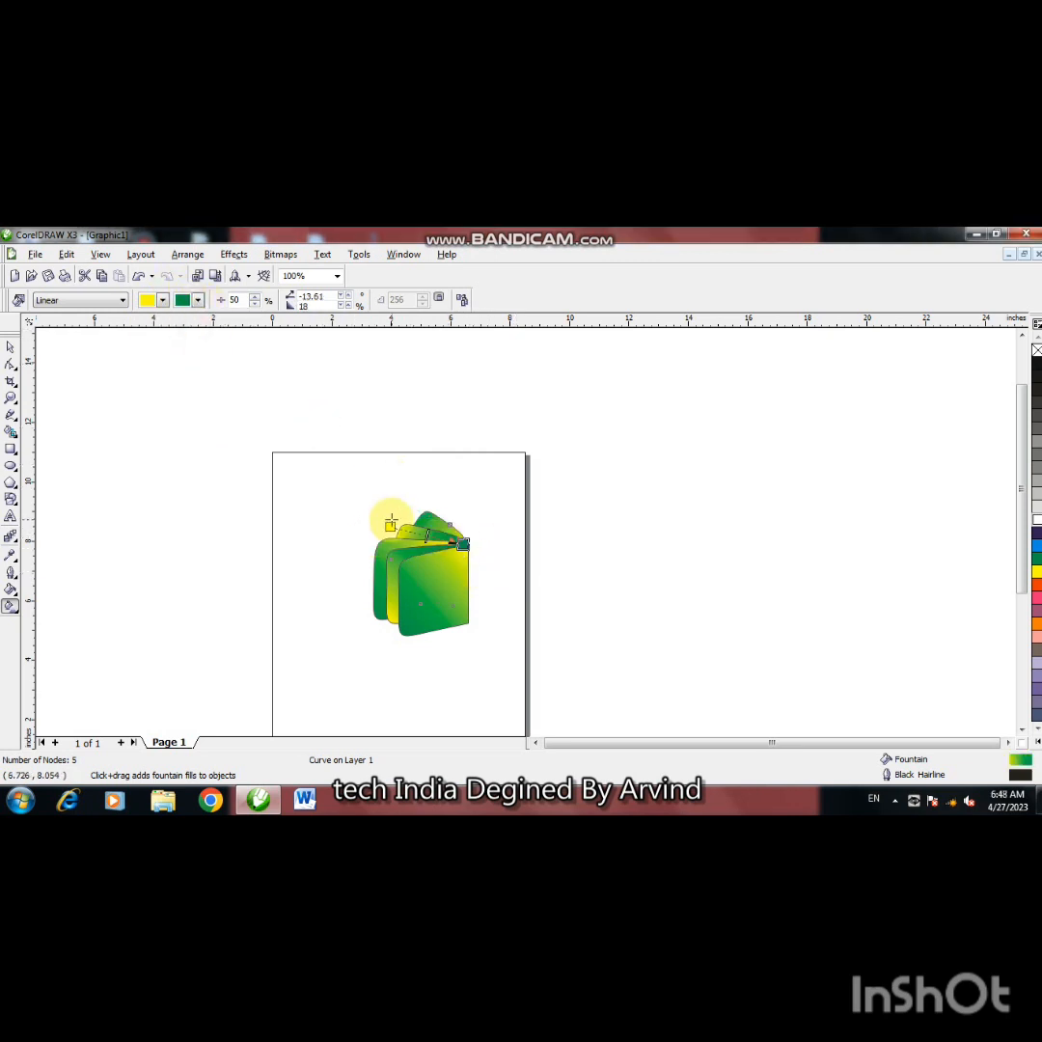
mouse_move(389, 526)
left_mouse_down()
mouse_move(471, 547)
mouse_move(394, 529)
left_mouse_up()
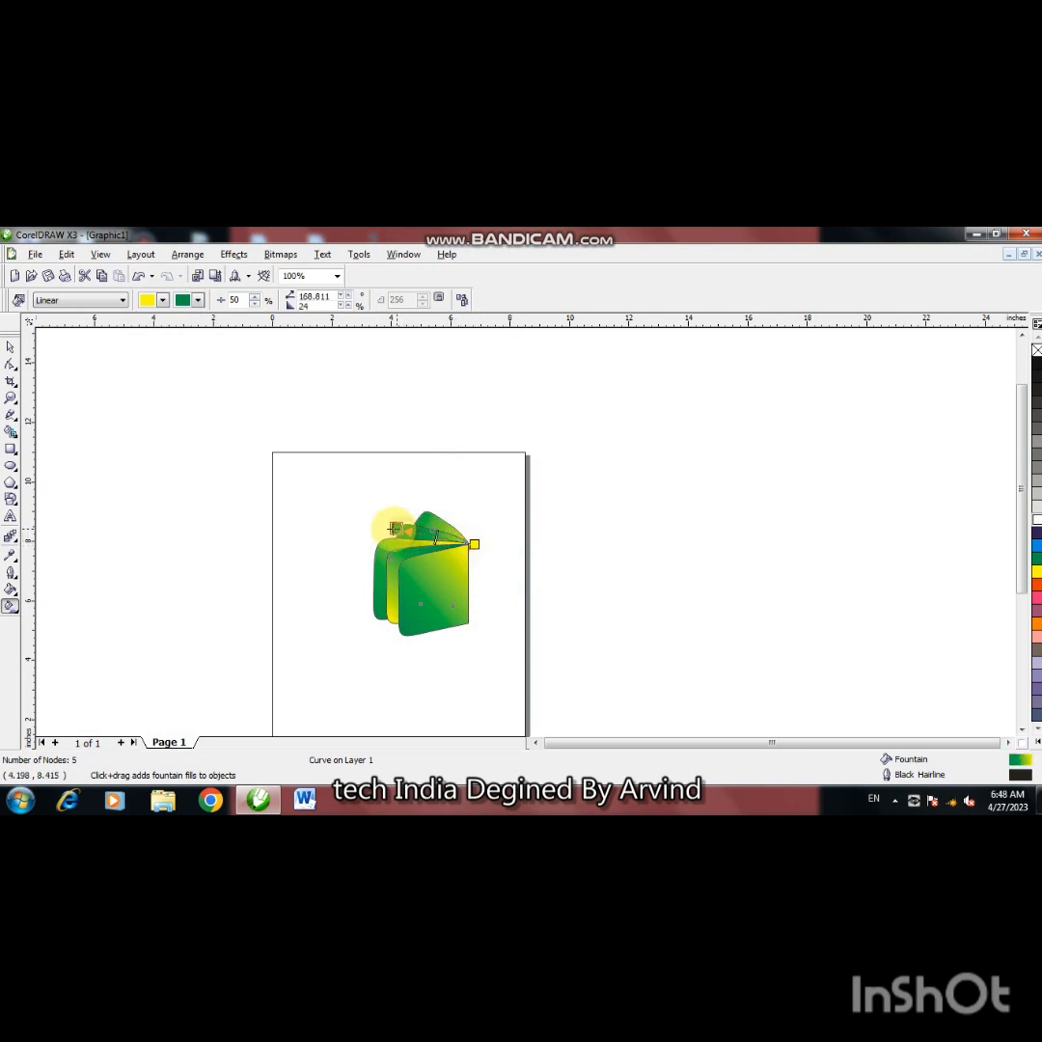
left_click(388, 556)
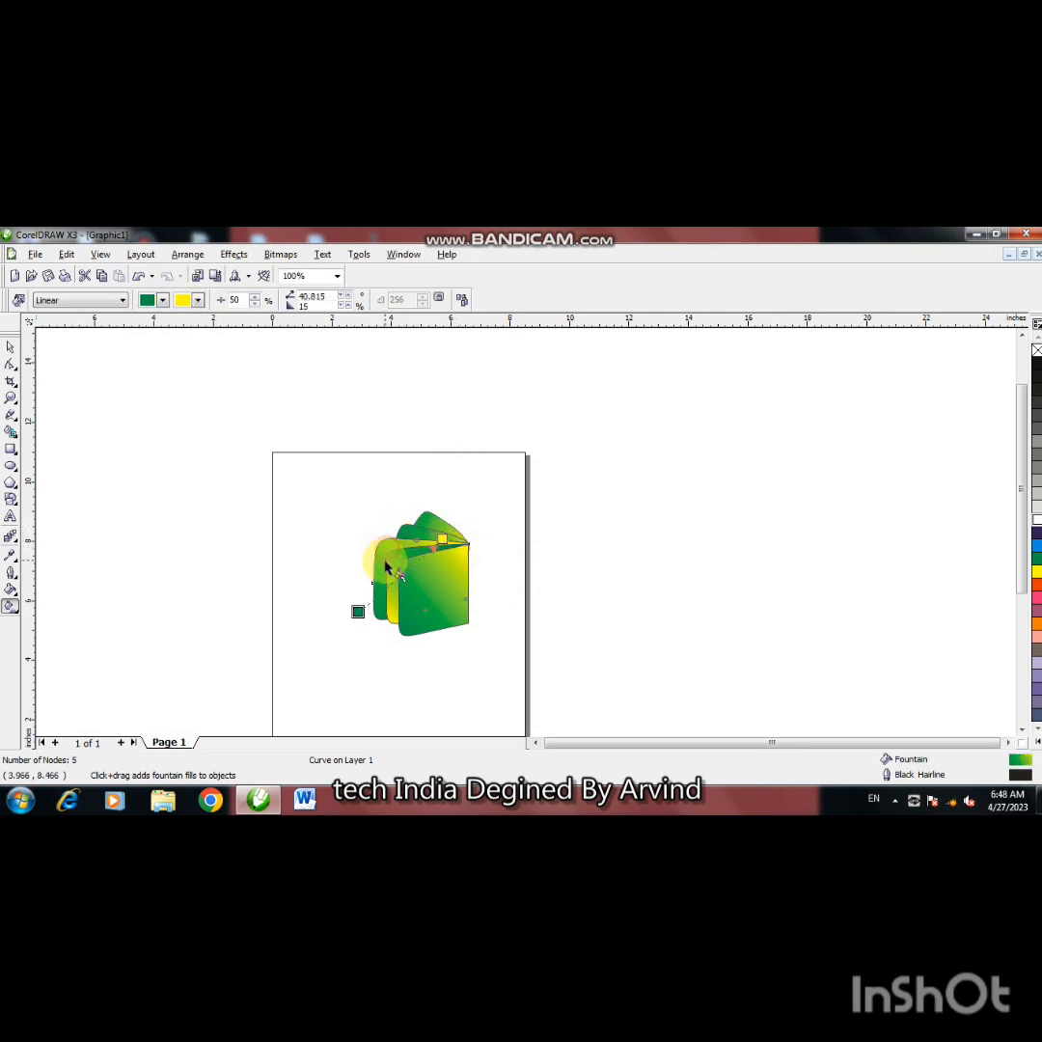
mouse_move(357, 613)
left_mouse_down()
mouse_move(416, 605)
mouse_move(368, 591)
left_mouse_up()
mouse_move(442, 540)
left_mouse_down()
mouse_move(481, 538)
mouse_move(449, 547)
left_mouse_up()
Step: Run the second panel's gradient from yellow at the shared corner to green far lower left, and extend the front panel's green end outward
left_click_drag(367, 590, 308, 666)
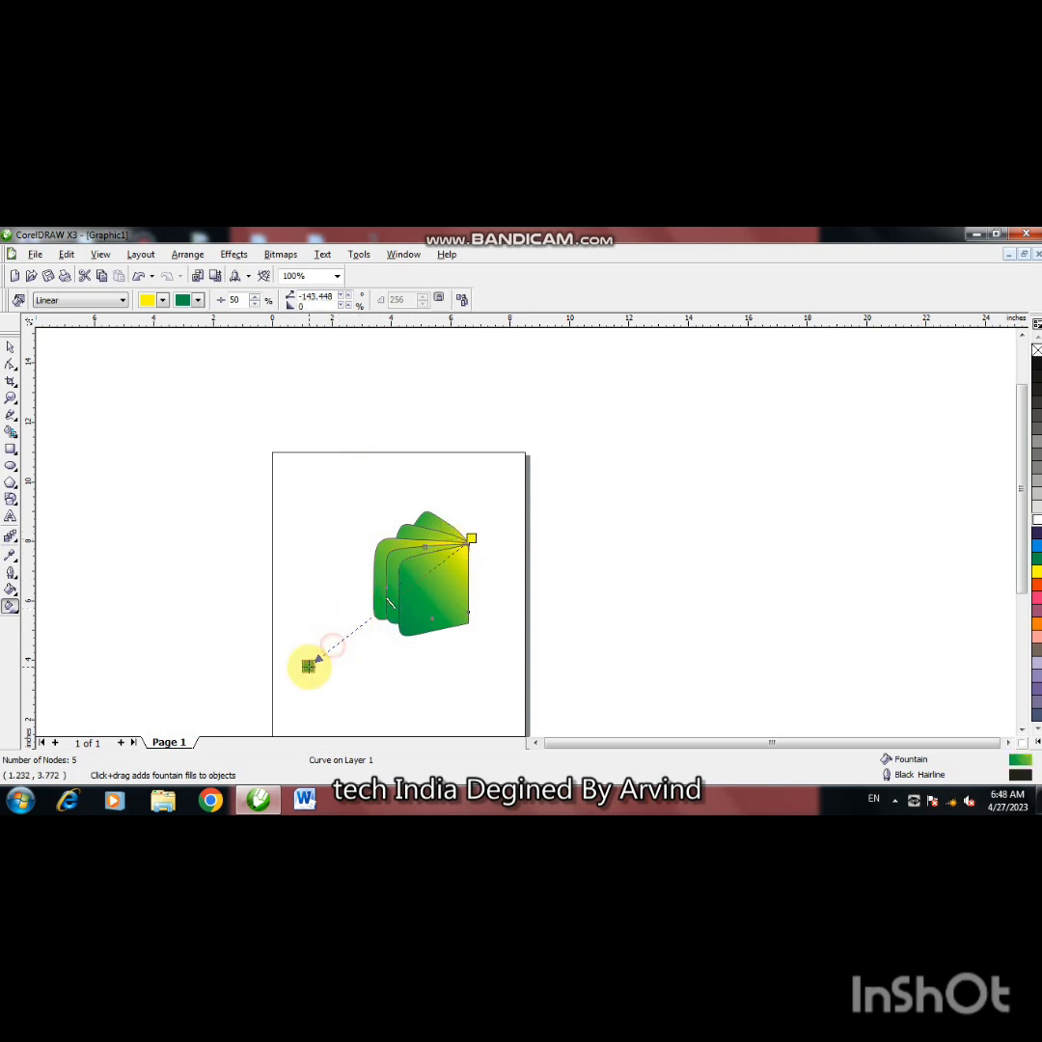
left_click(431, 612)
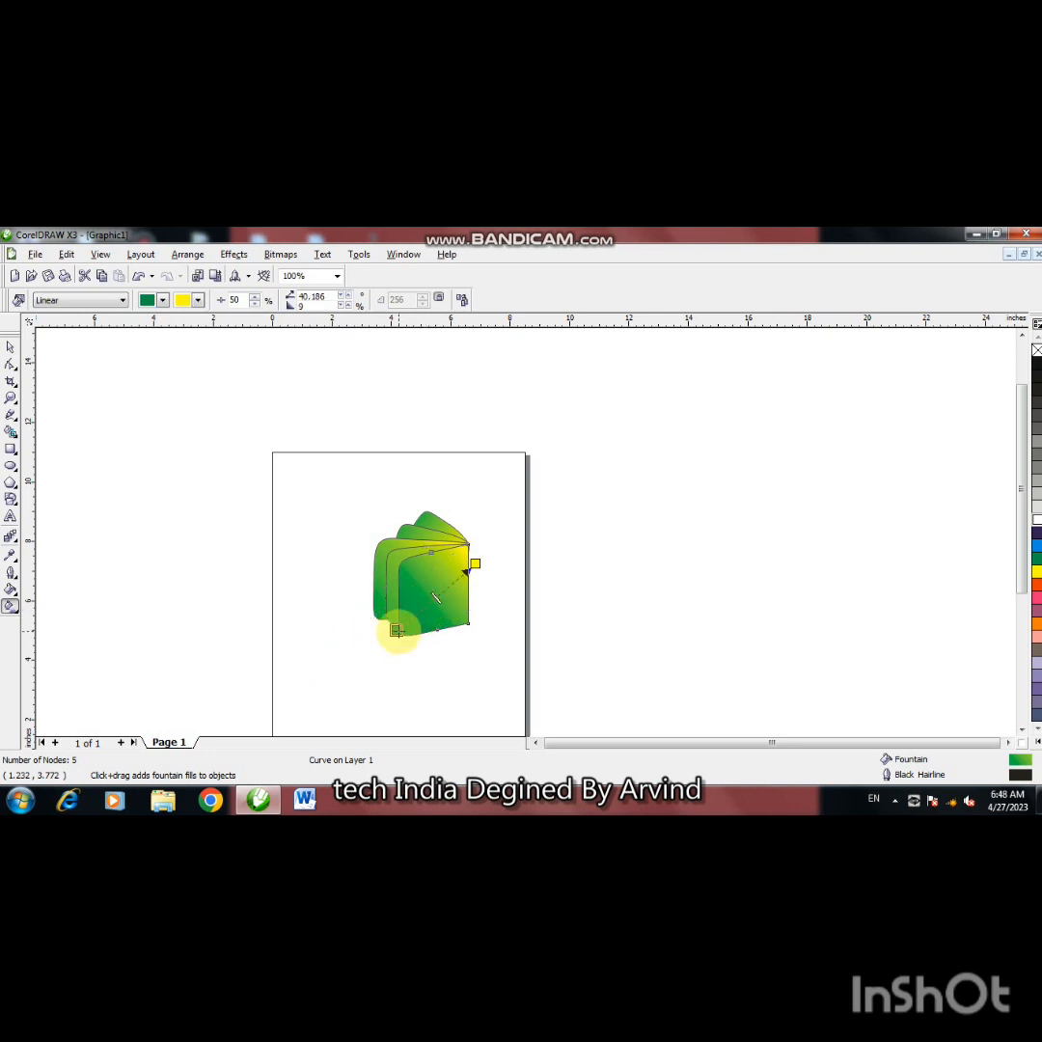
left_click_drag(398, 631, 361, 673)
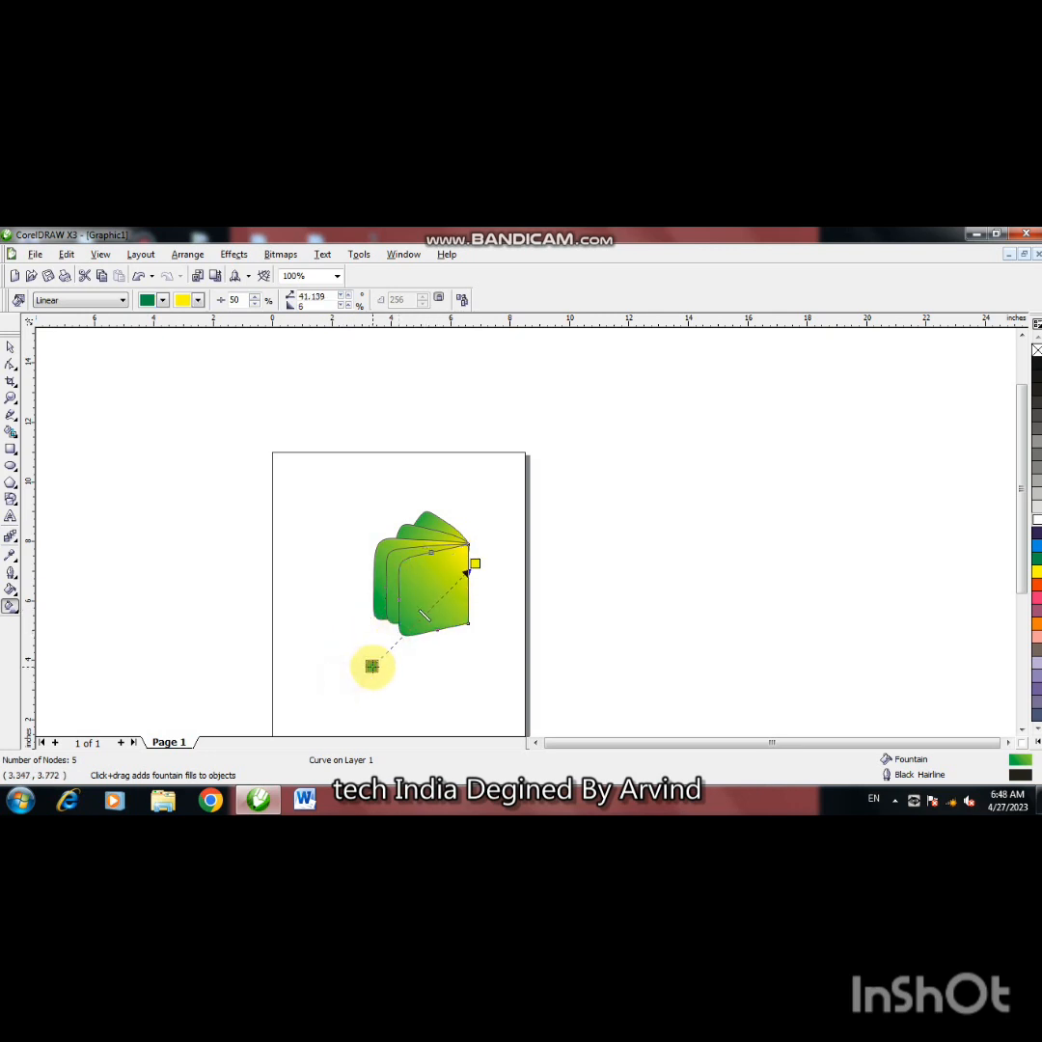
Step: Give all five panels a white 4.0 pt outline with rounded corners
left_click(9, 345)
double_click(197, 463)
left_click_drag(351, 465, 510, 668)
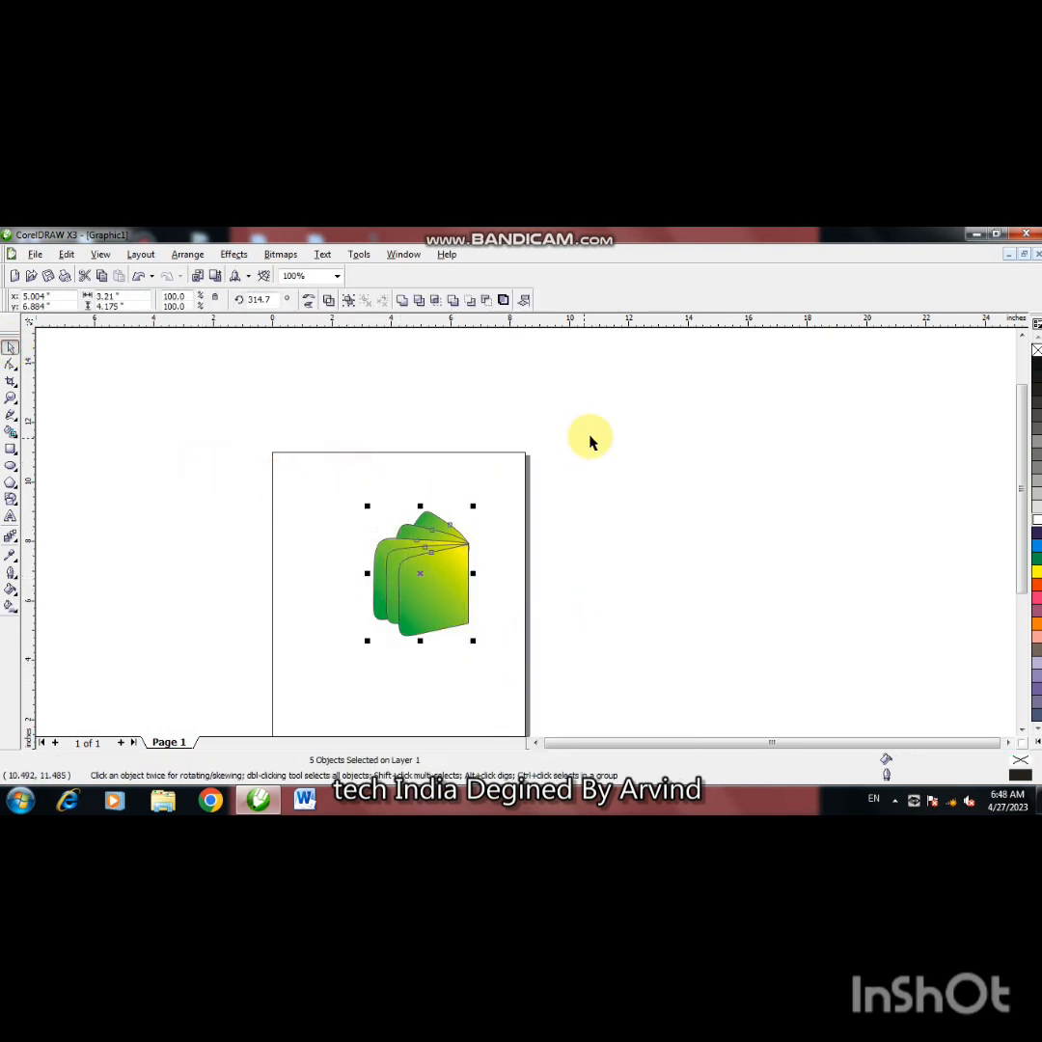
key("F12")
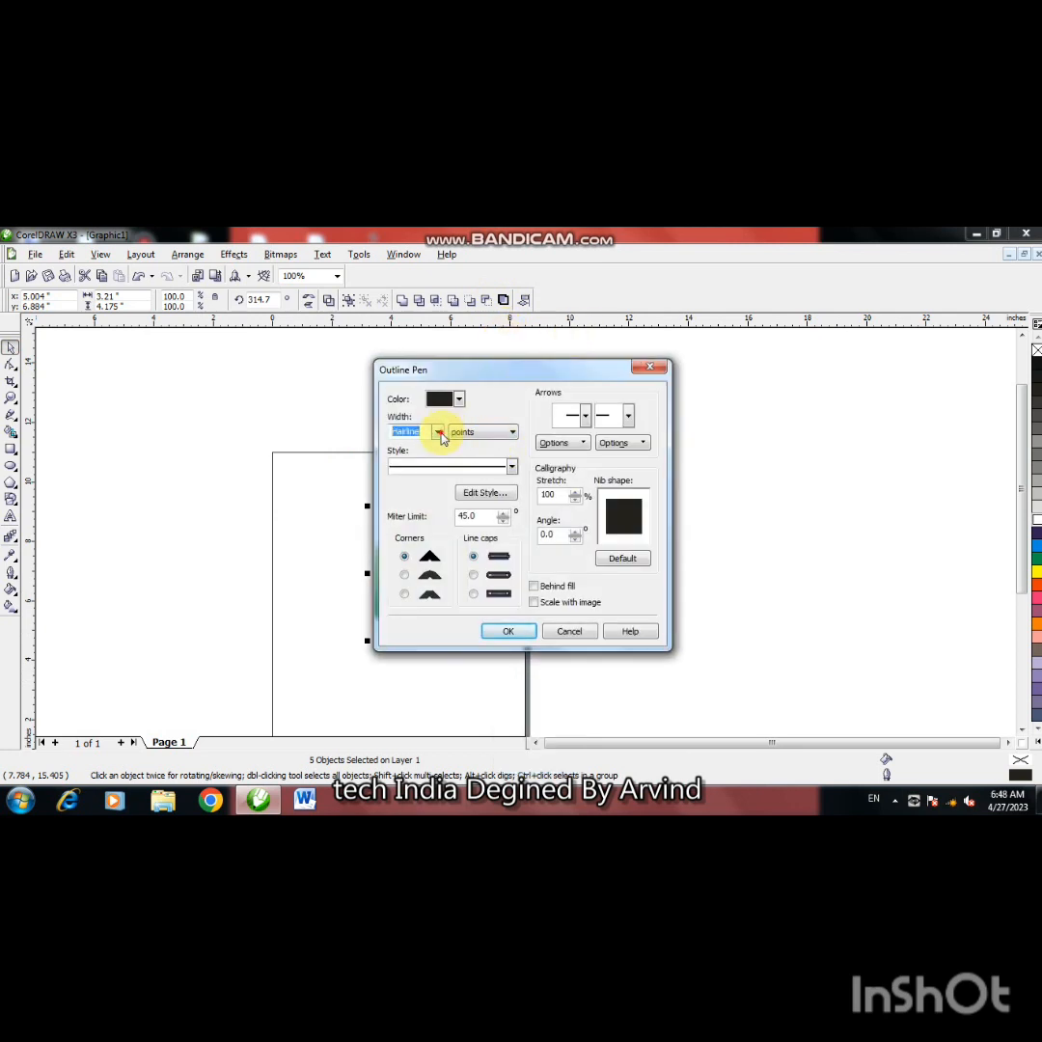
left_click(439, 432)
left_click(403, 495)
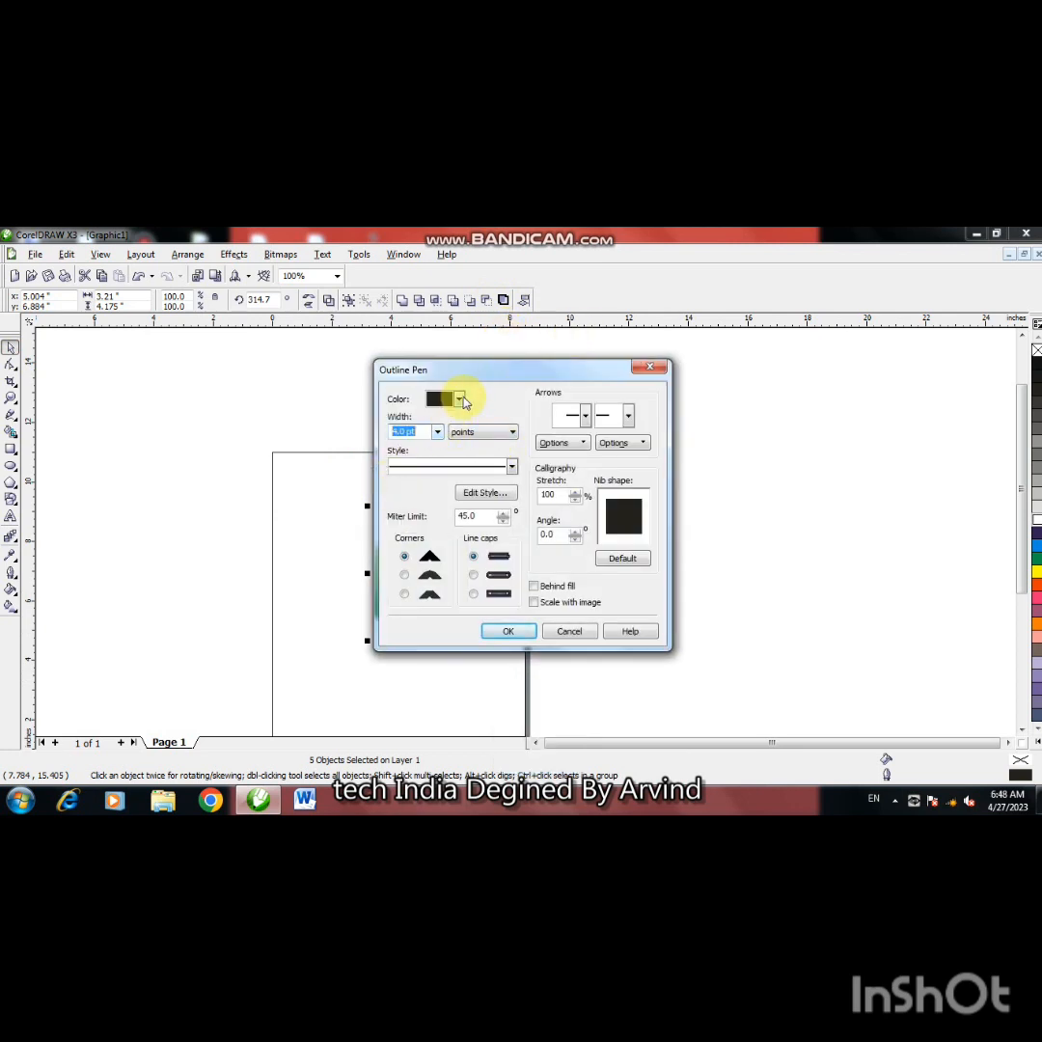
left_click(463, 402)
left_click(432, 435)
left_click(472, 576)
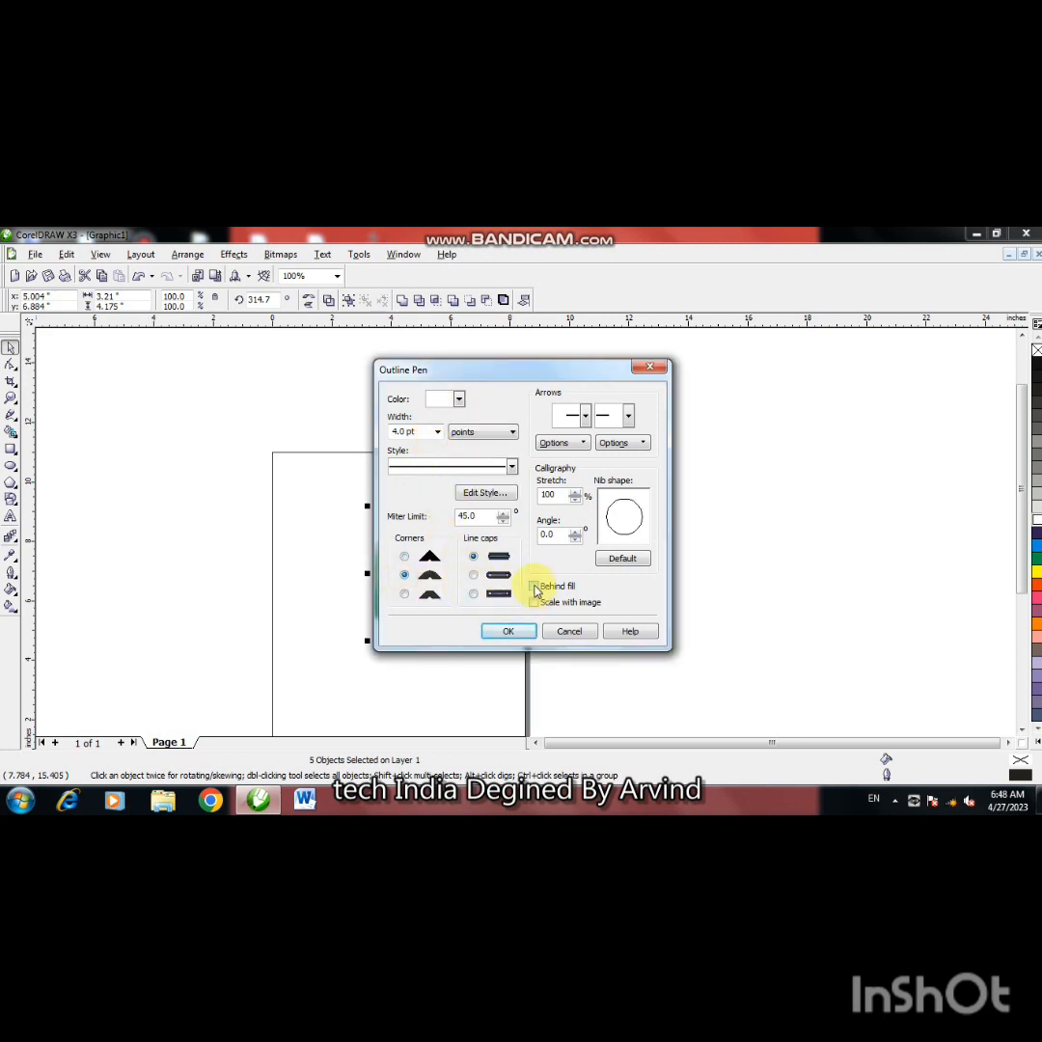
left_click(509, 632)
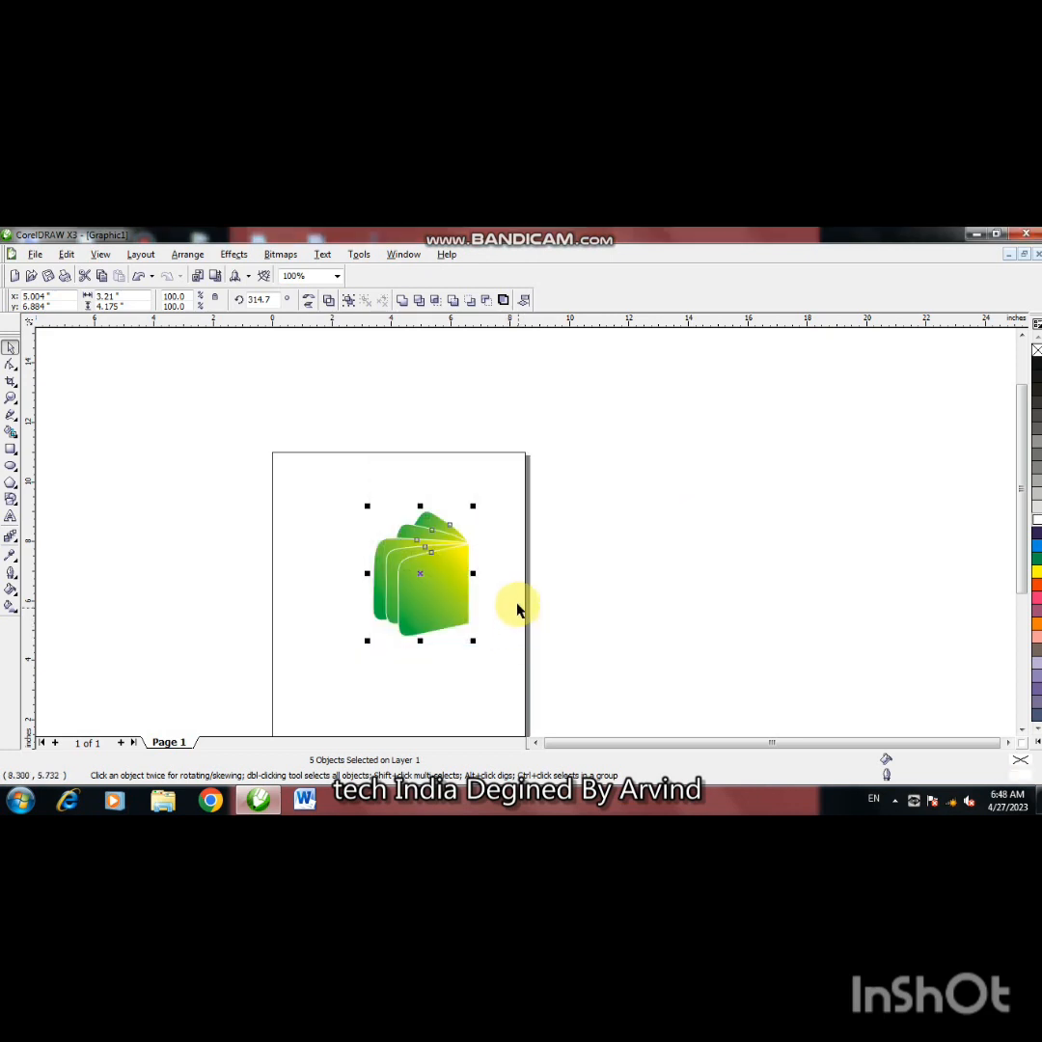
key("F12")
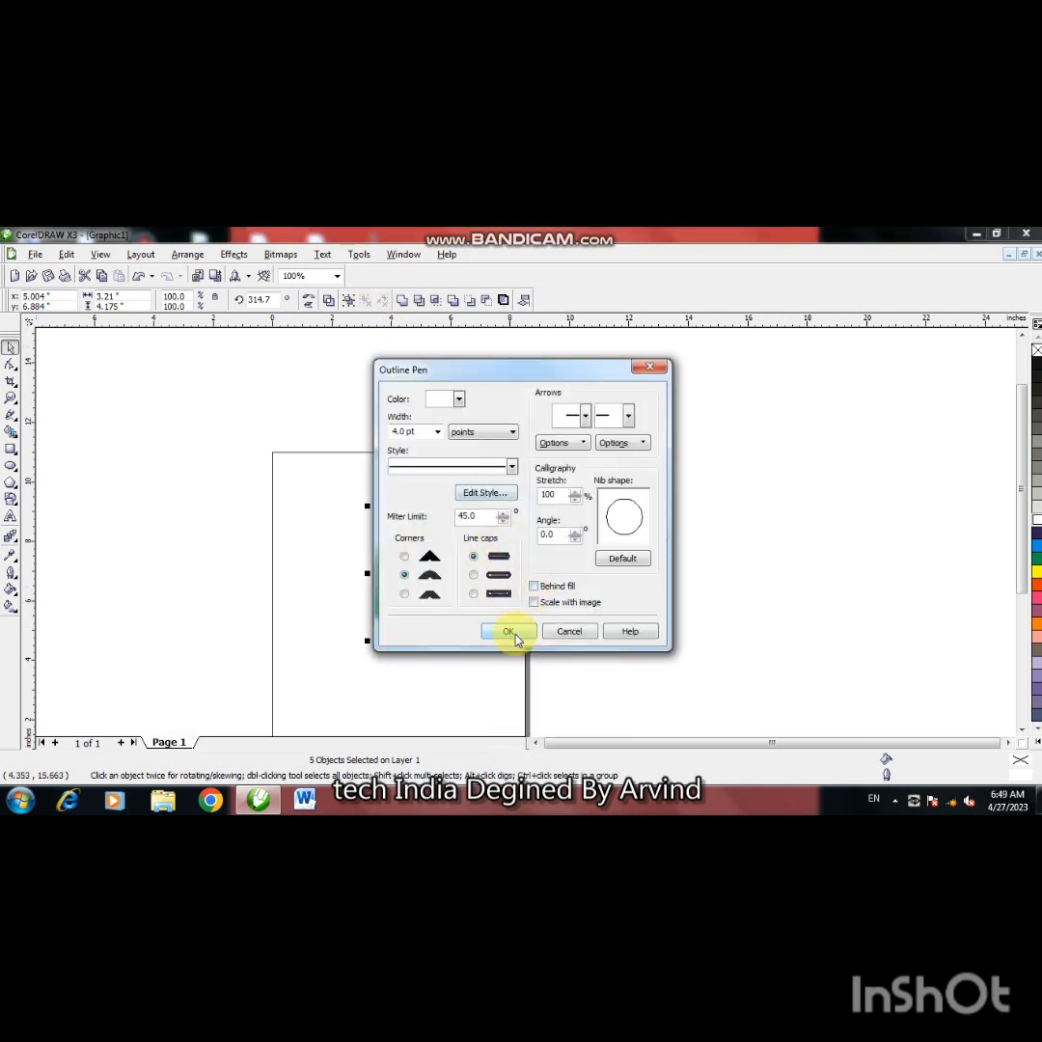
left_click(509, 632)
left_click(577, 614)
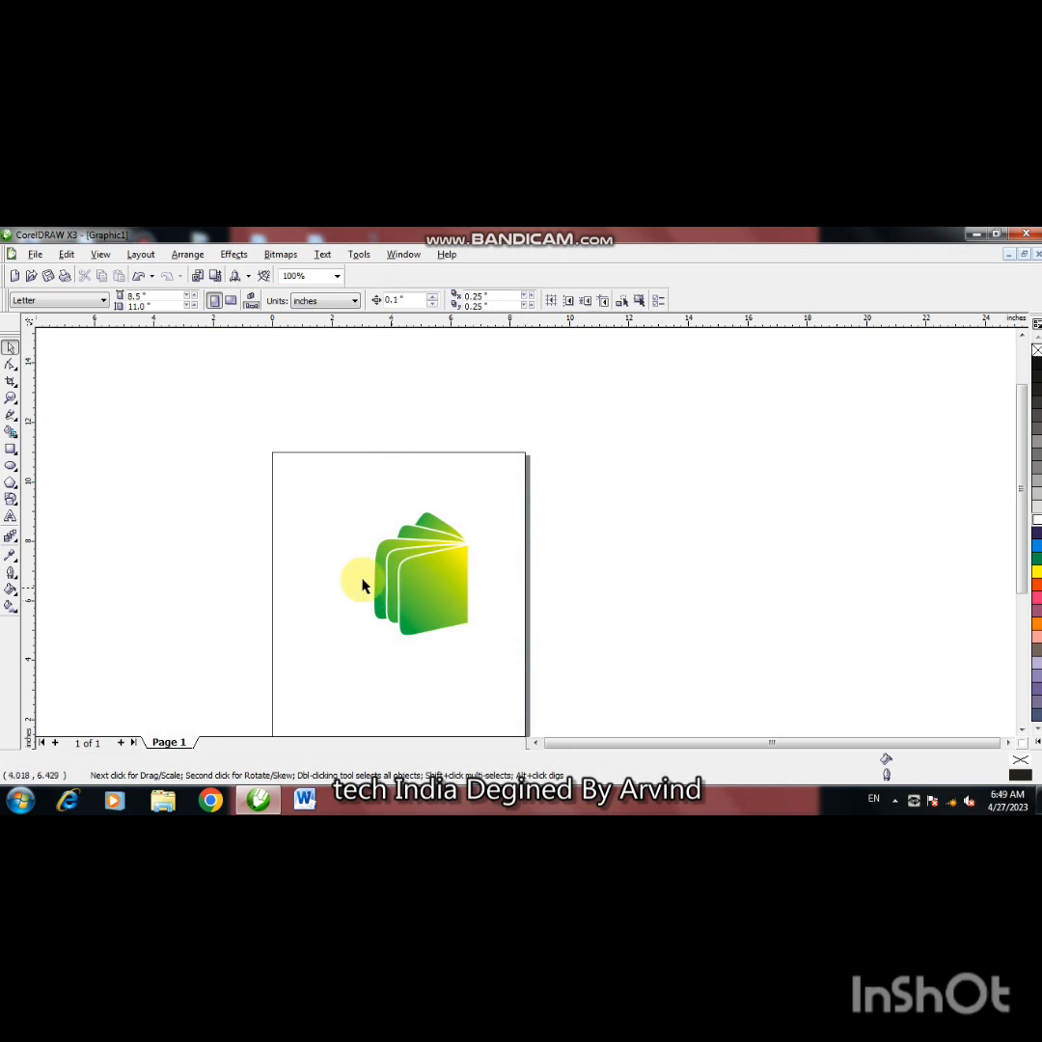
Step: Draw an ellipse about 1.38 by 1.57 inches straddling the front panel's outer vertical edge
key("F2")
left_click(441, 562)
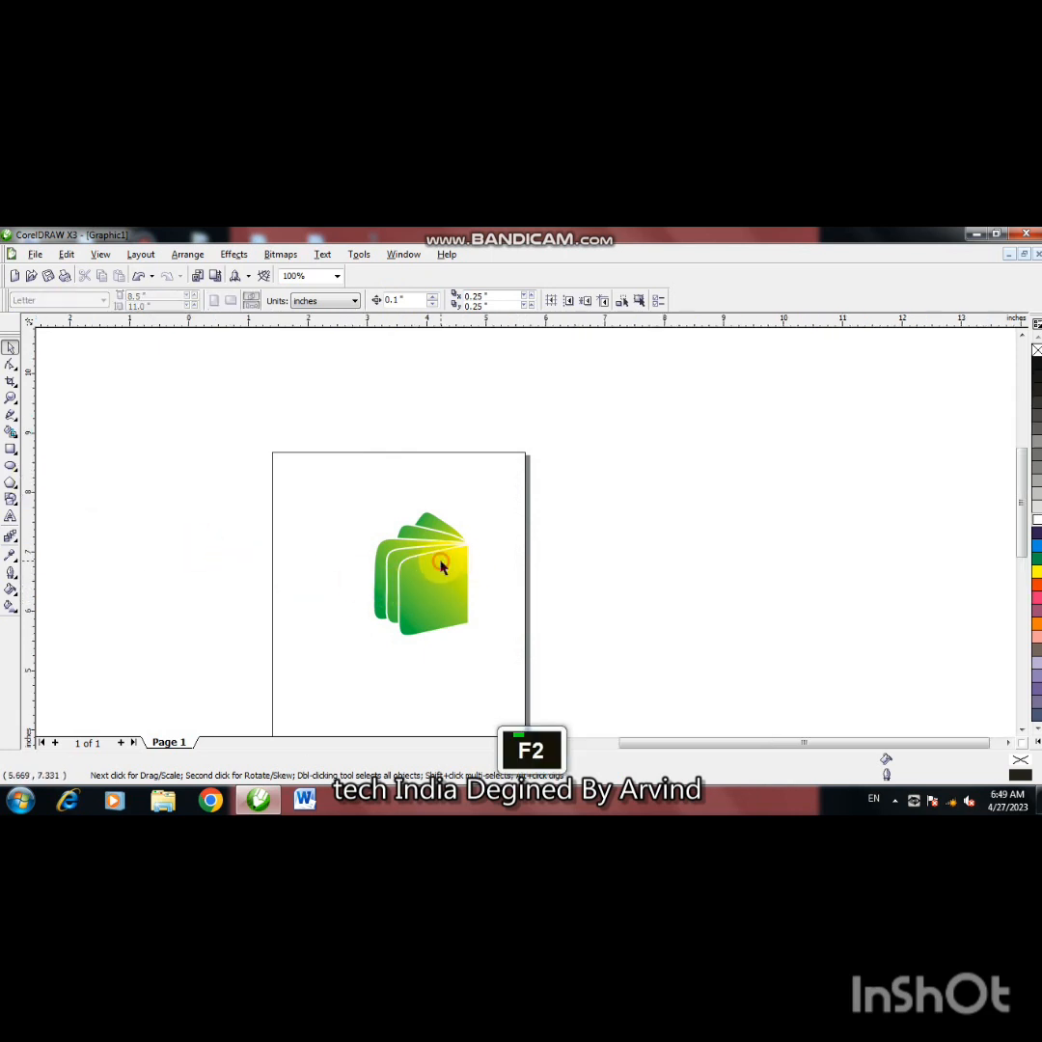
left_click(10, 468)
left_click_drag(551, 531, 632, 627)
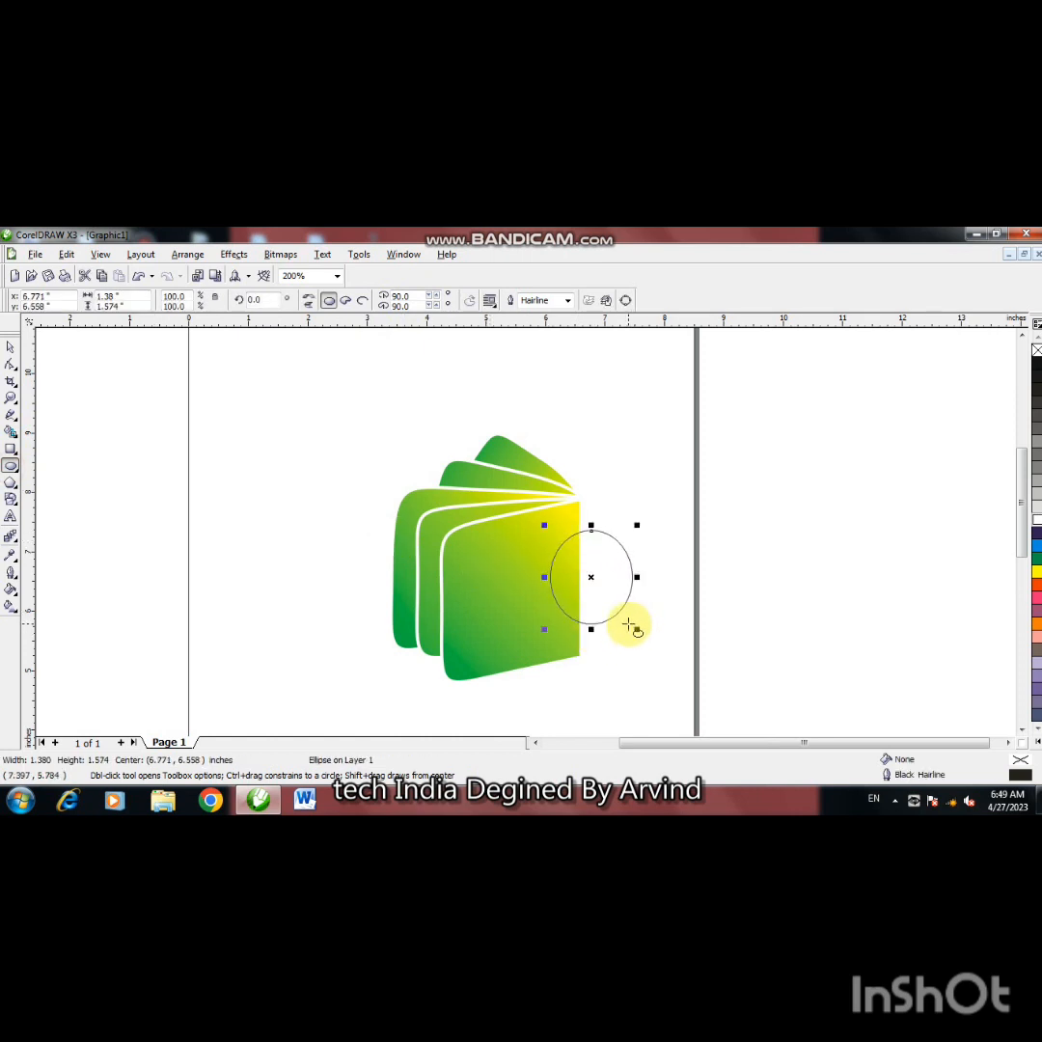
Step: Duplicate the ellipse, shrink the copy about its centre, shift it 0.15 inches toward the panels, and widen it to about 1.14 inches
key("KP_Add")
key("Left")
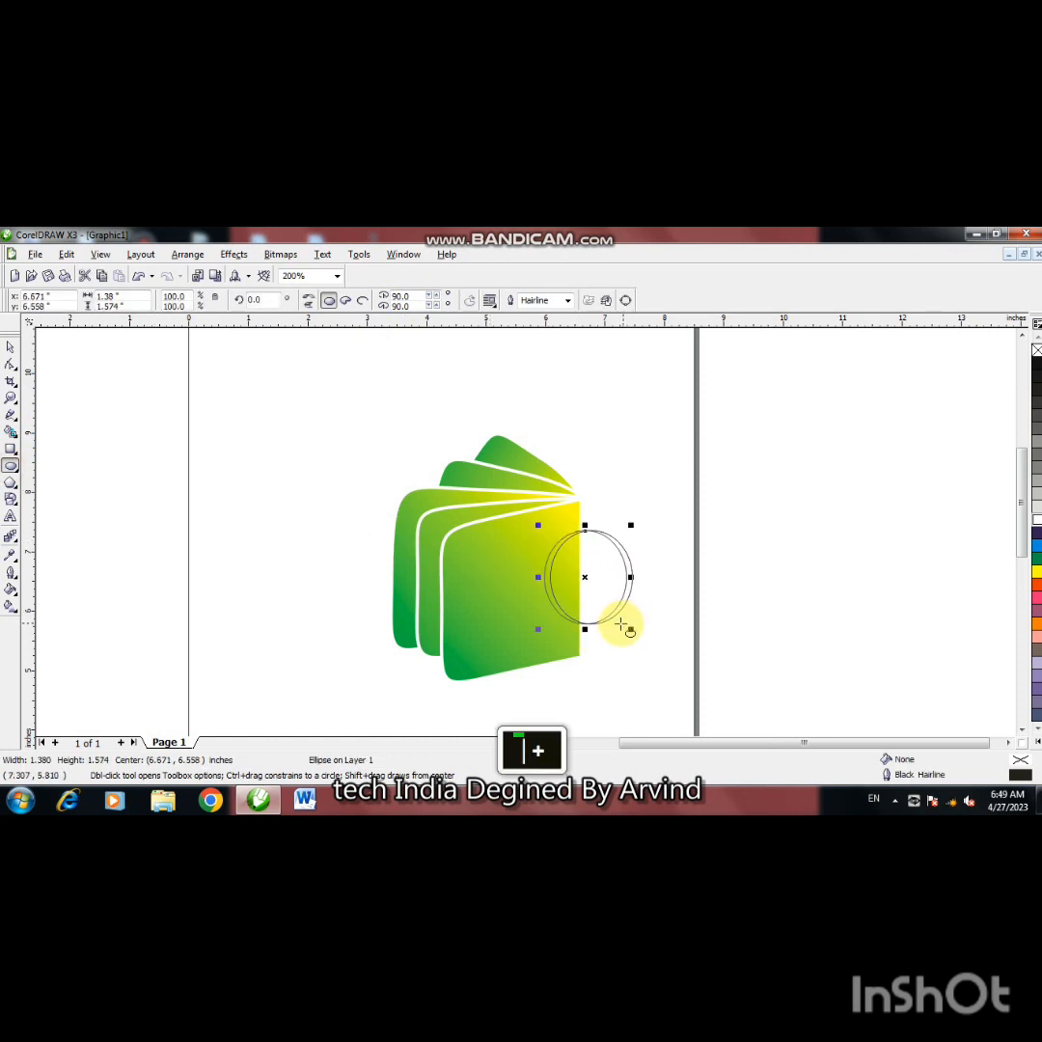
key("Right")
left_click_drag(635, 630, 626, 620)
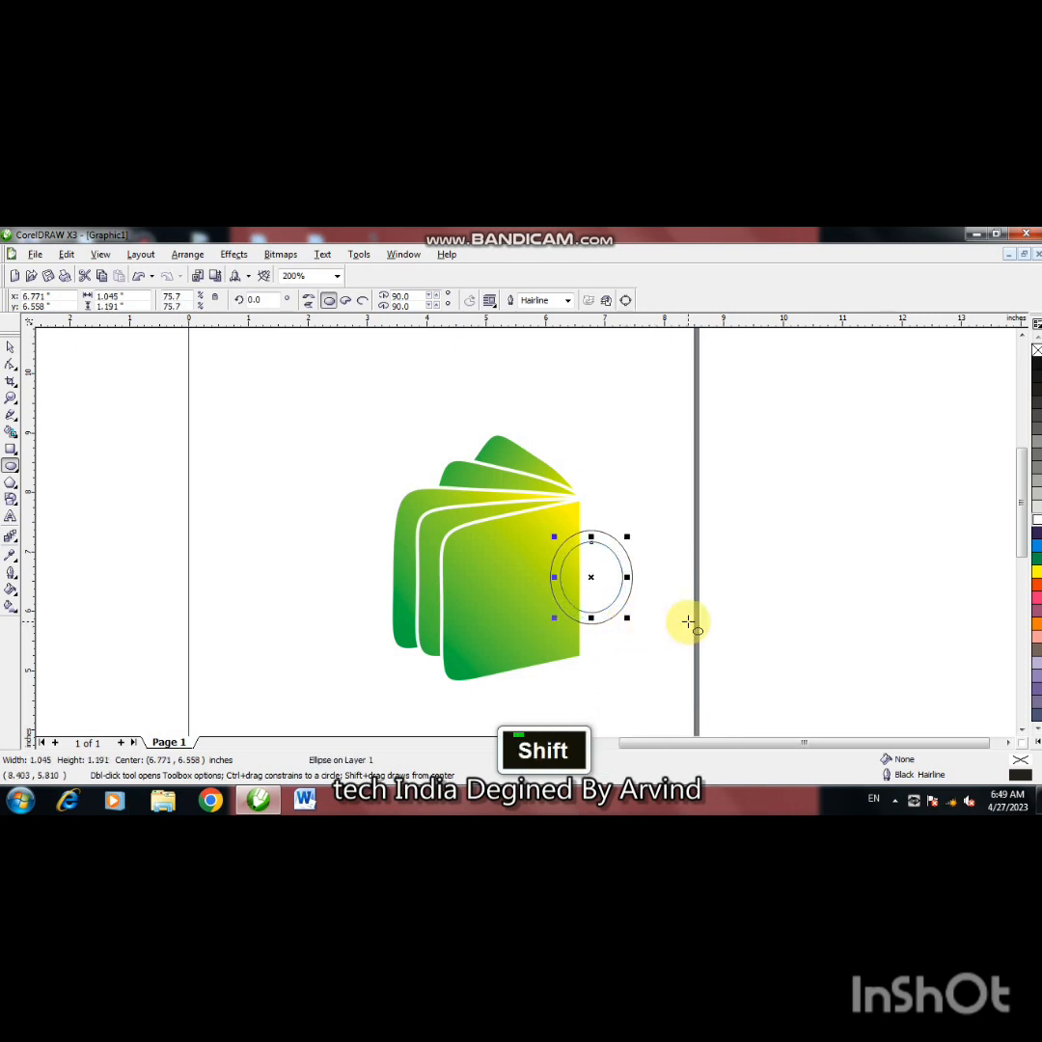
key("ctrl+Left")
key("ctrl+Left")
key("ctrl+Left")
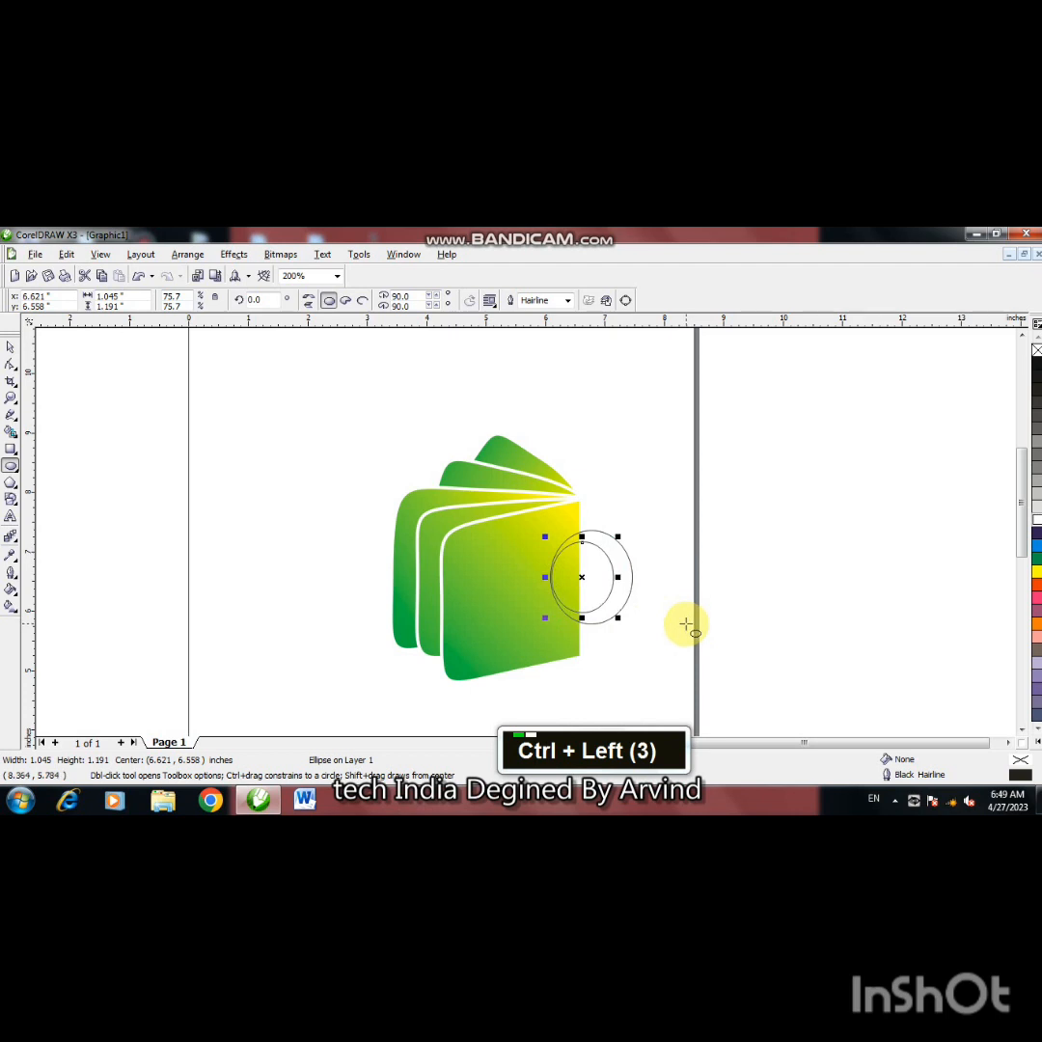
left_click_drag(620, 577, 624, 576)
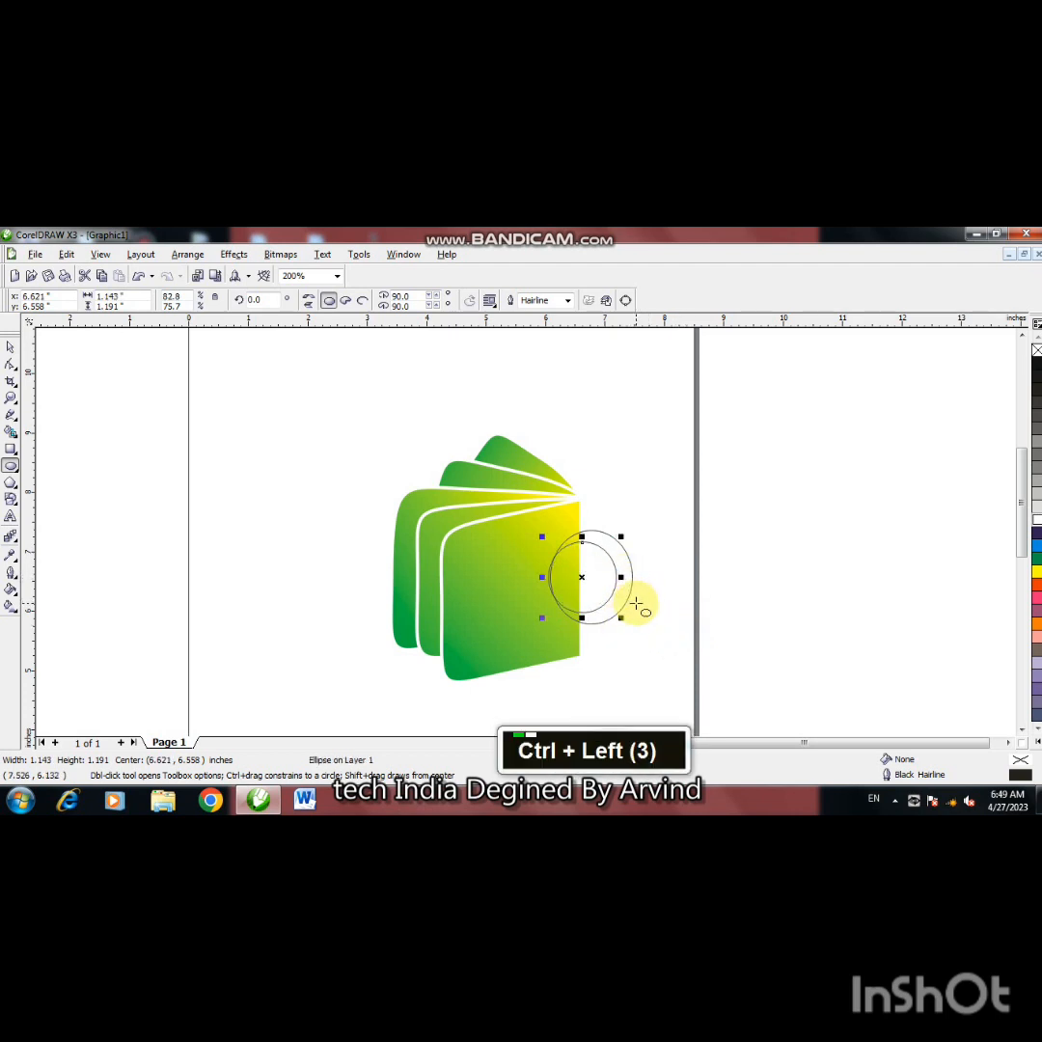
Step: Smart-fill the crescent between the two ellipses outside the front panel as a white handle shape, and delete both source ellipses
left_click(11, 434)
left_click(623, 562)
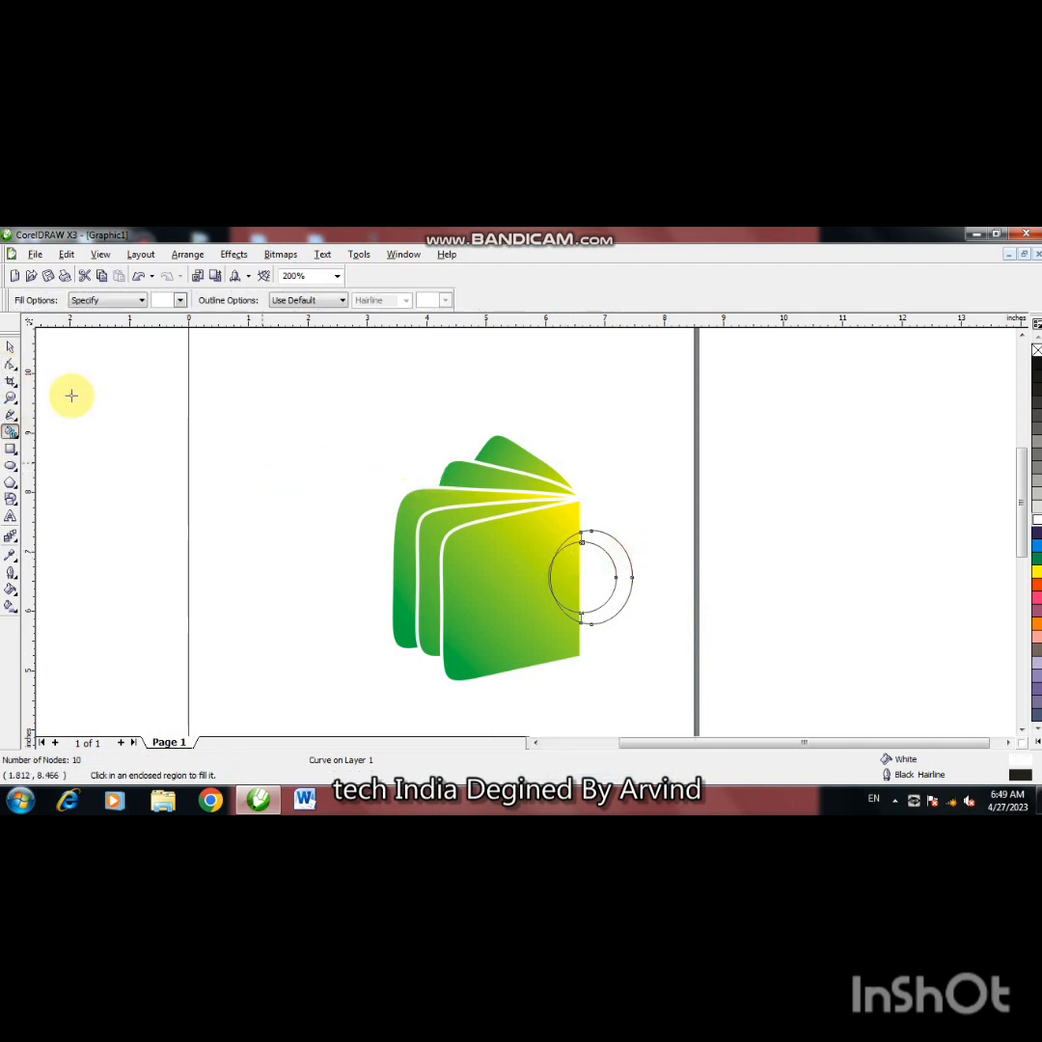
left_click(11, 349)
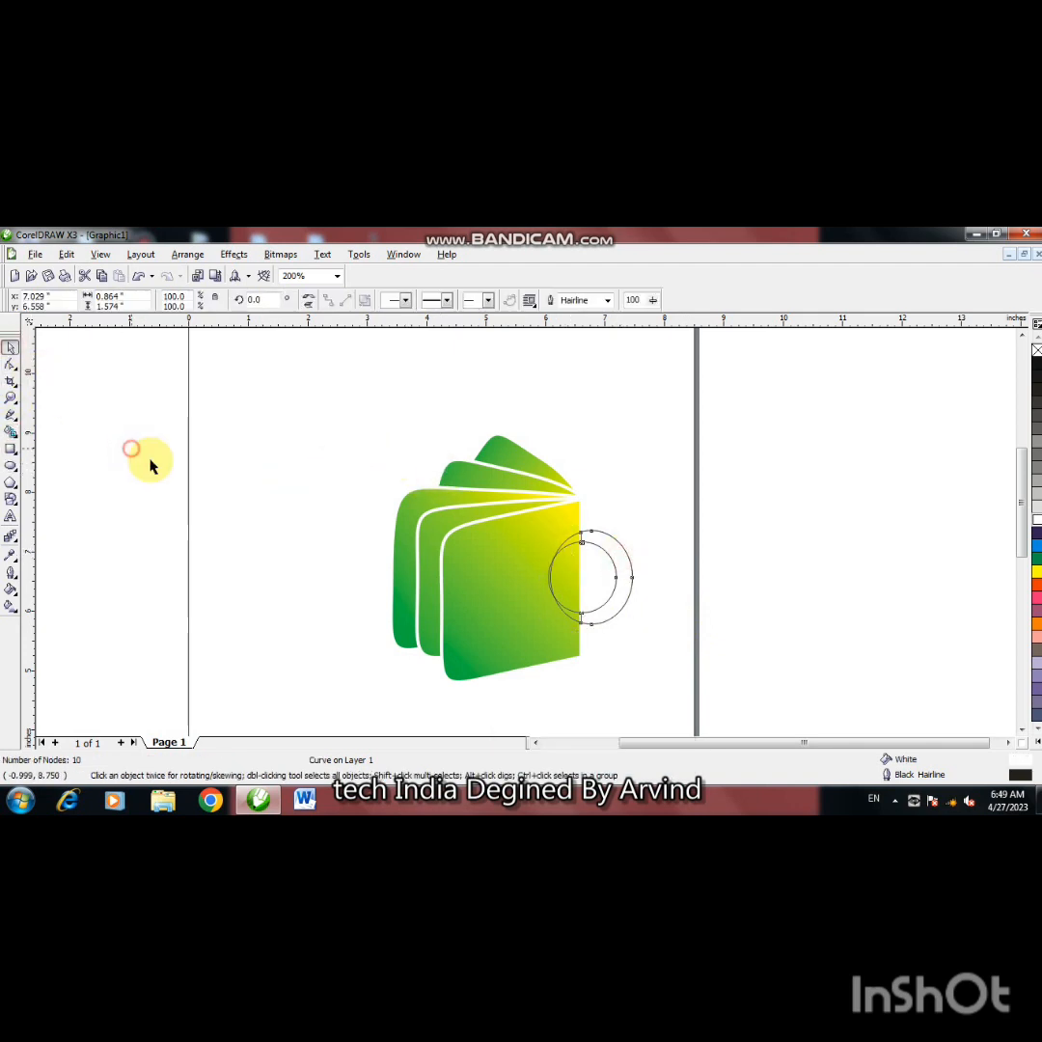
left_click(579, 547)
key("Delete")
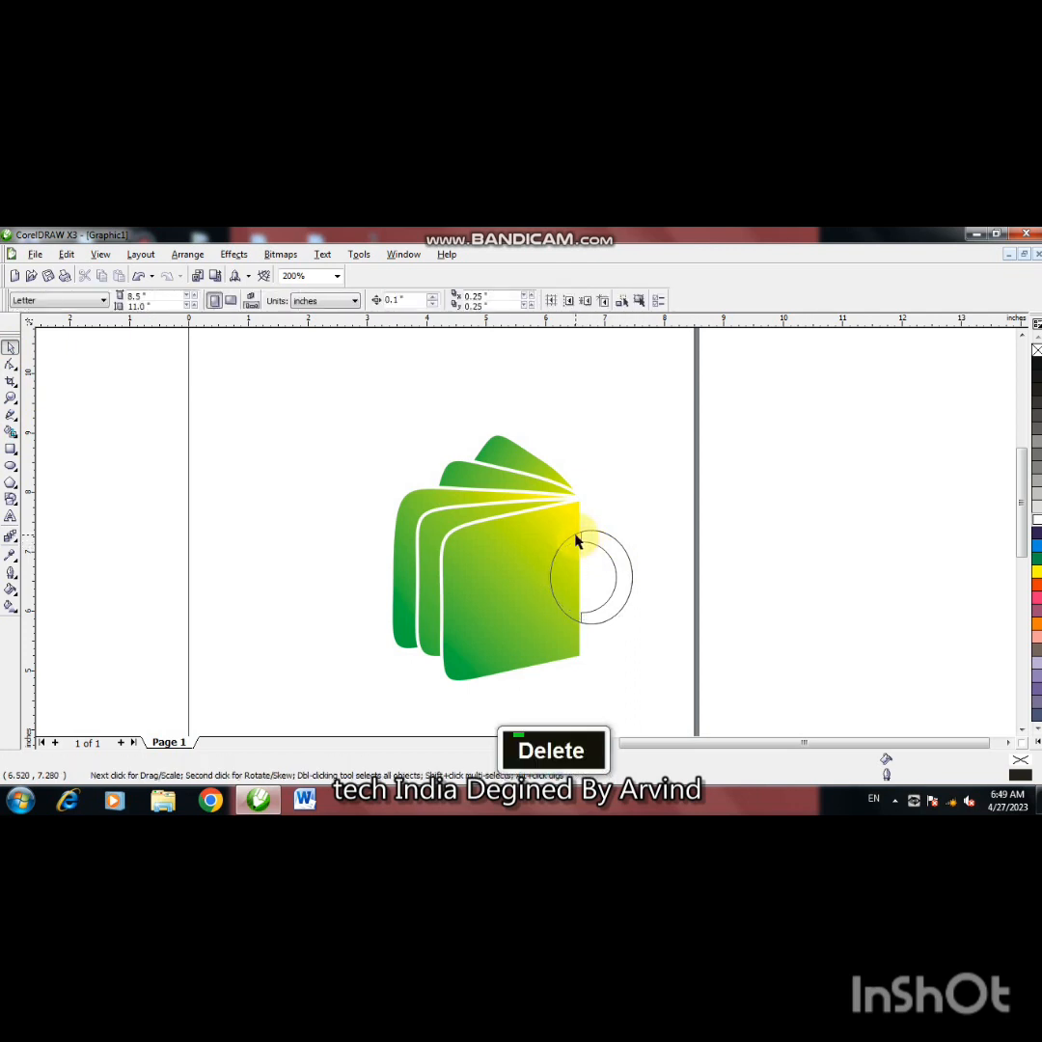
left_click(576, 534)
key("Delete")
Step: Stretch the handle upward to about 1.72 inches high, nudge it against the front panel, and send it to the back
left_click(611, 531)
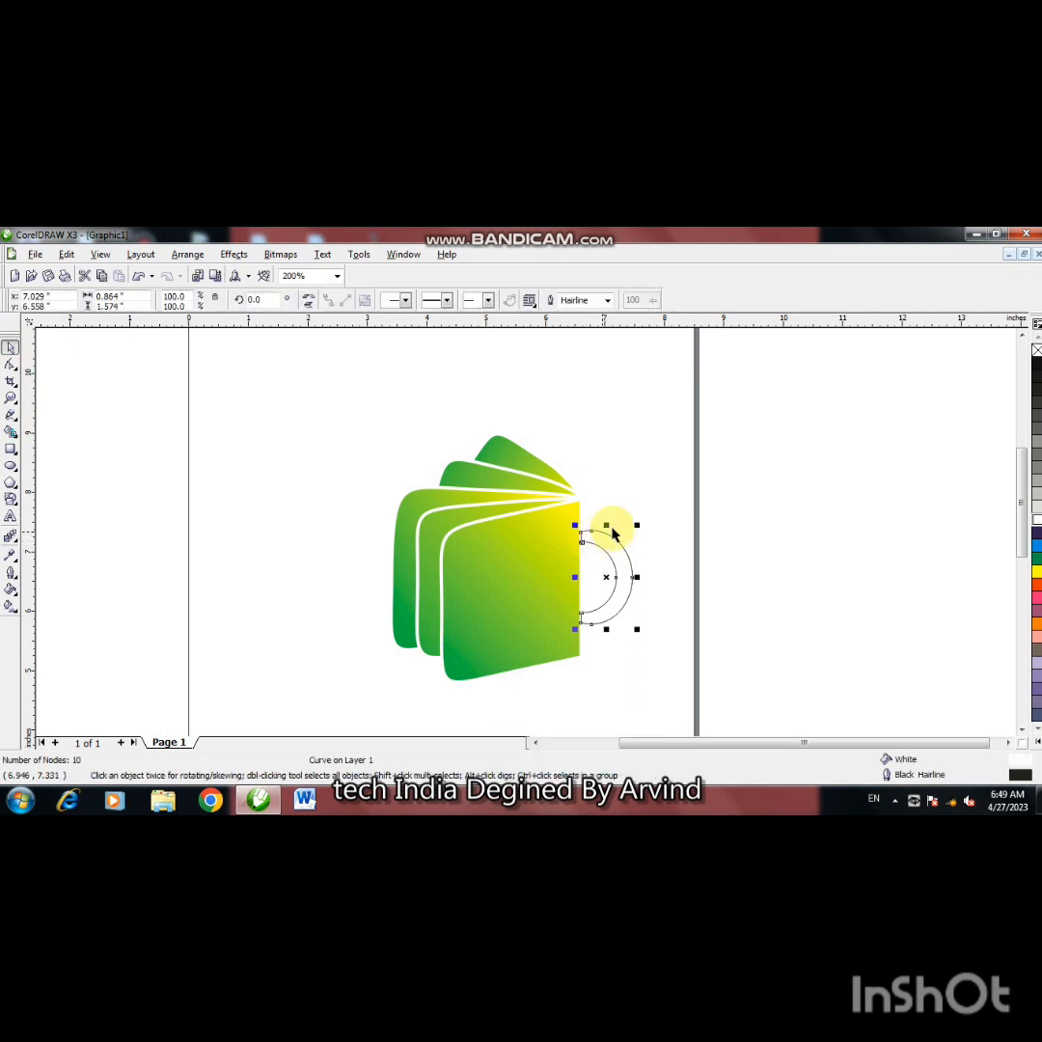
left_click(607, 578)
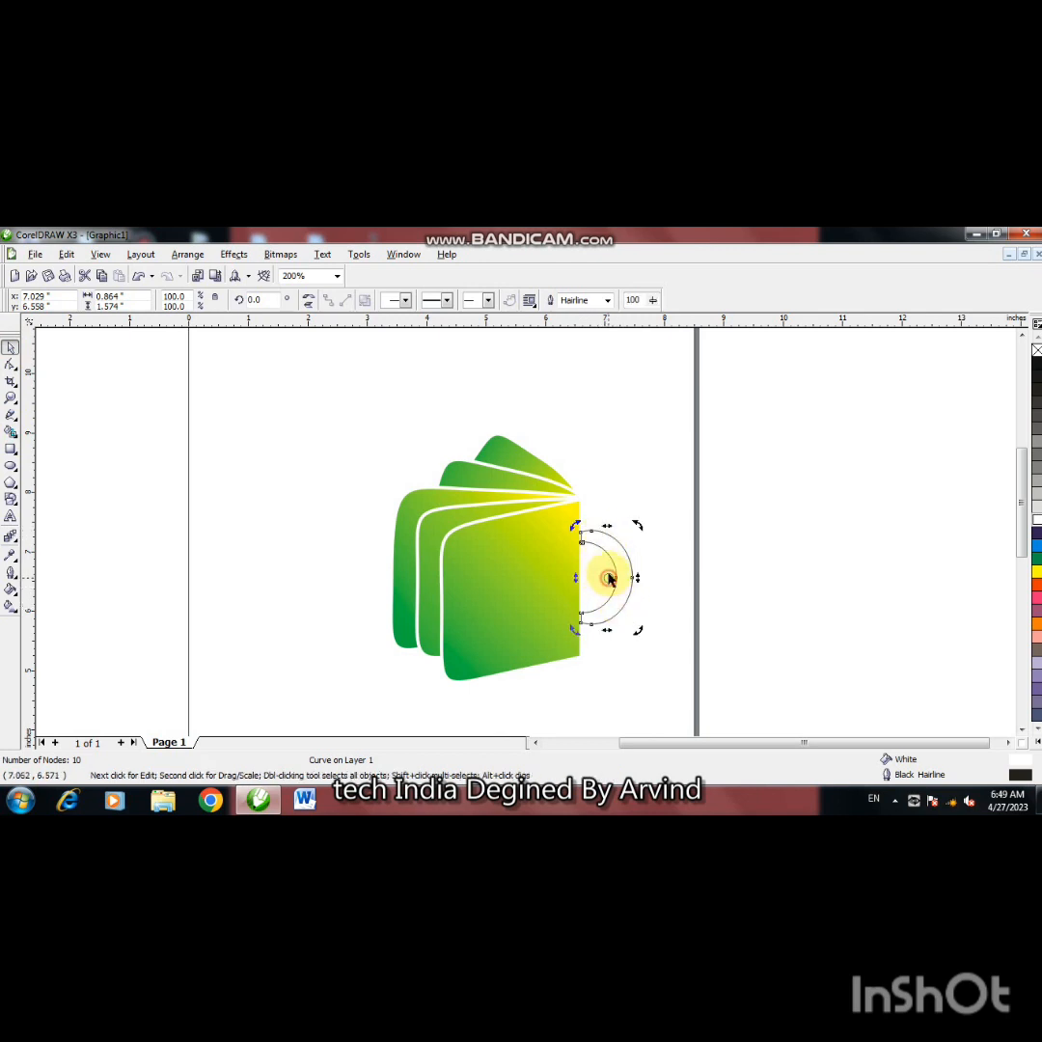
left_click(607, 528)
left_click_drag(608, 525, 607, 517)
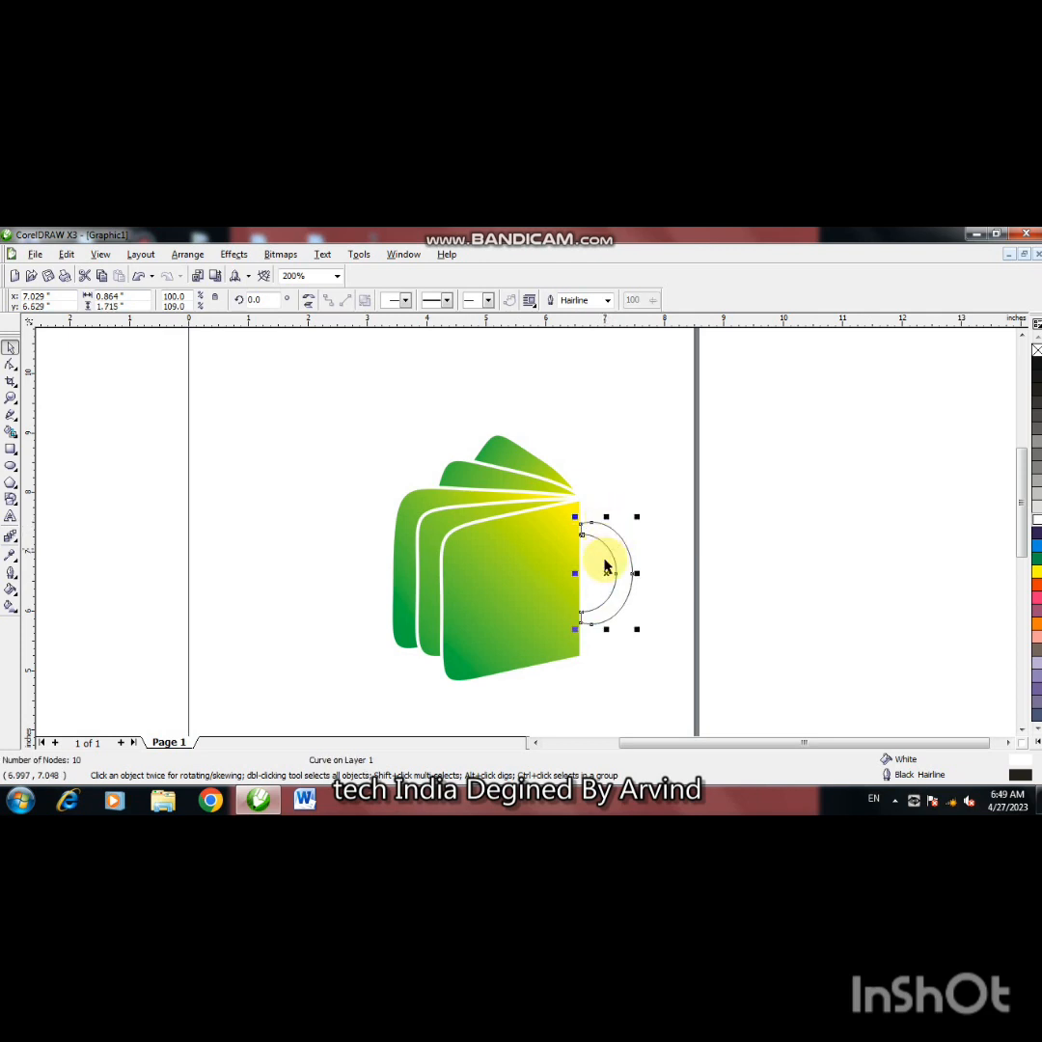
key("ctrl+Left")
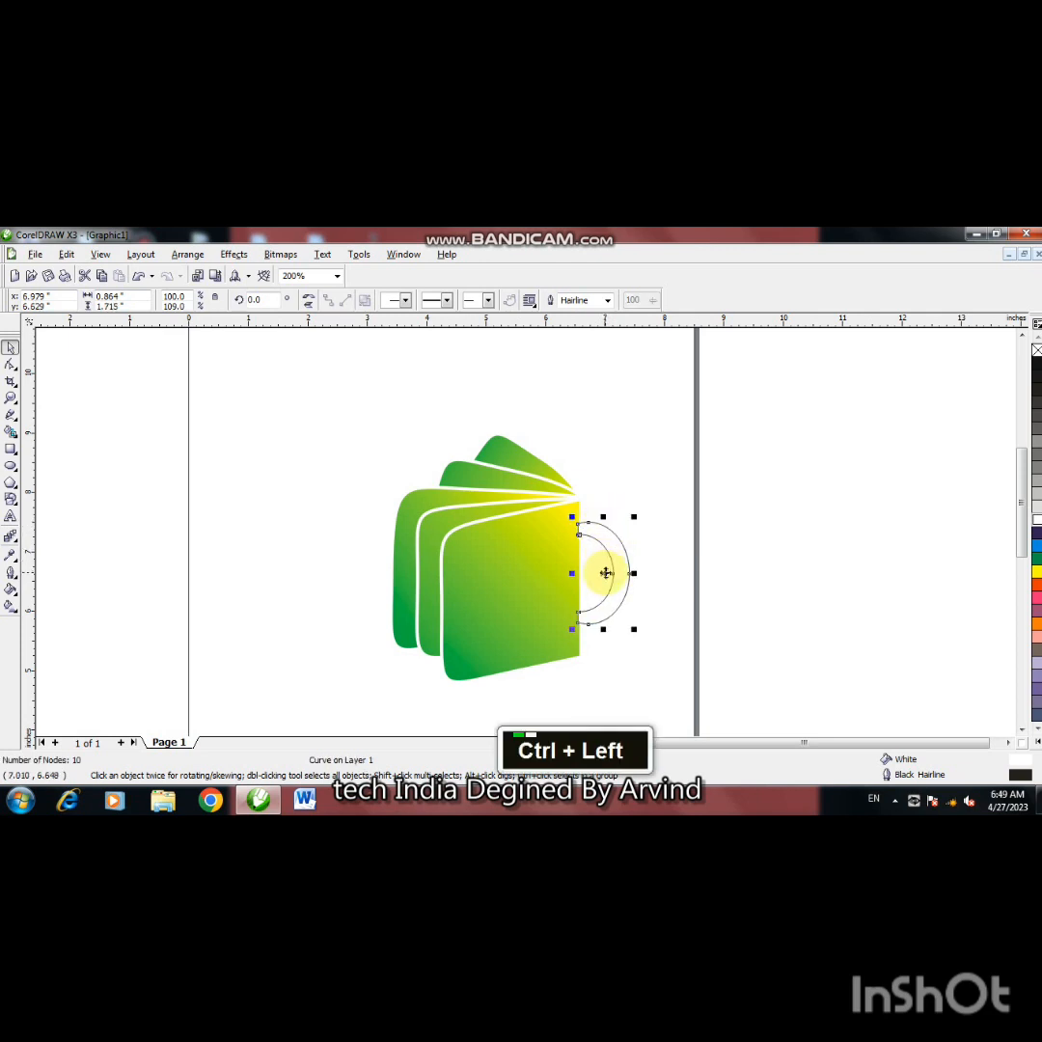
key("shift+Page_Down")
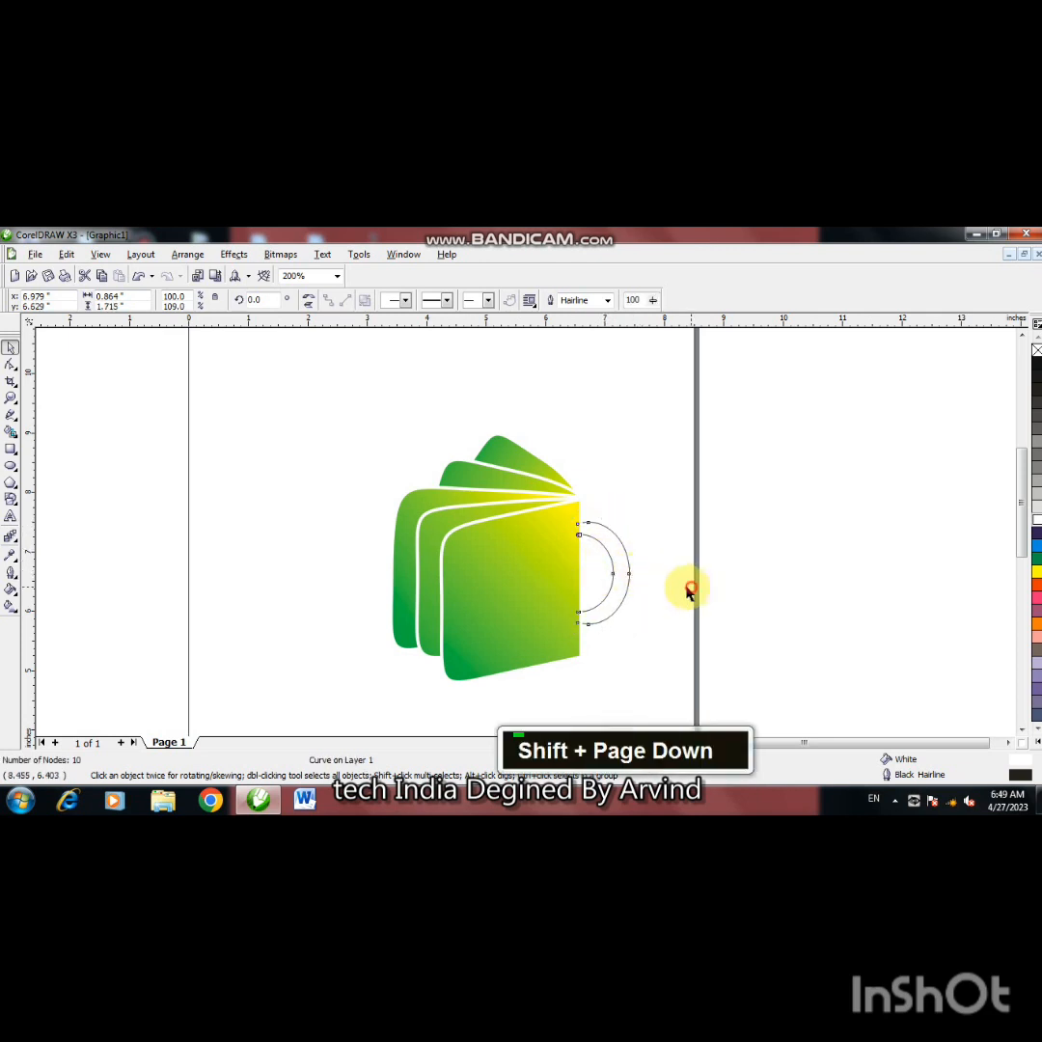
left_click(688, 593)
Step: Give the handle a linear gradient from yellow just above it to green well below it
left_click(613, 585)
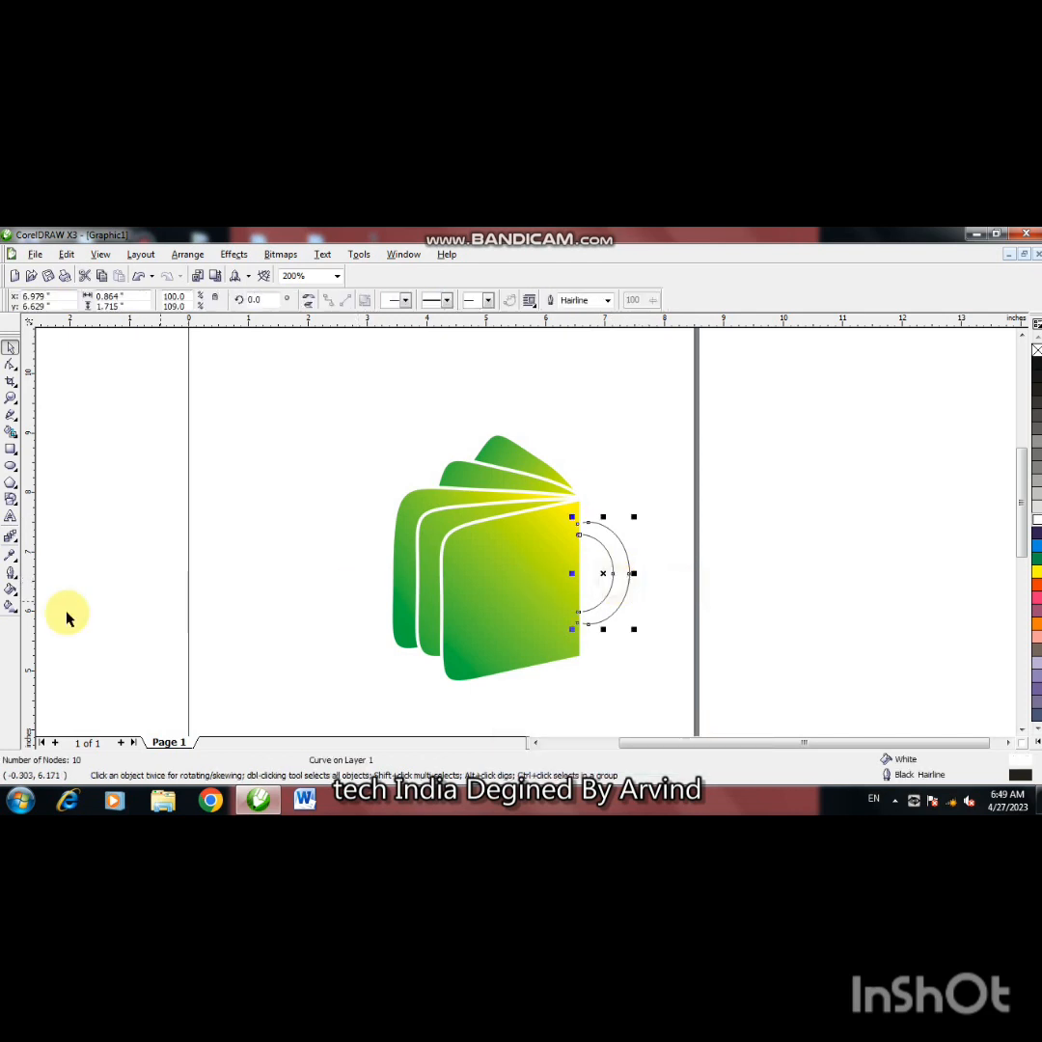
left_click(10, 605)
left_click_drag(617, 635, 600, 501)
left_click(199, 305)
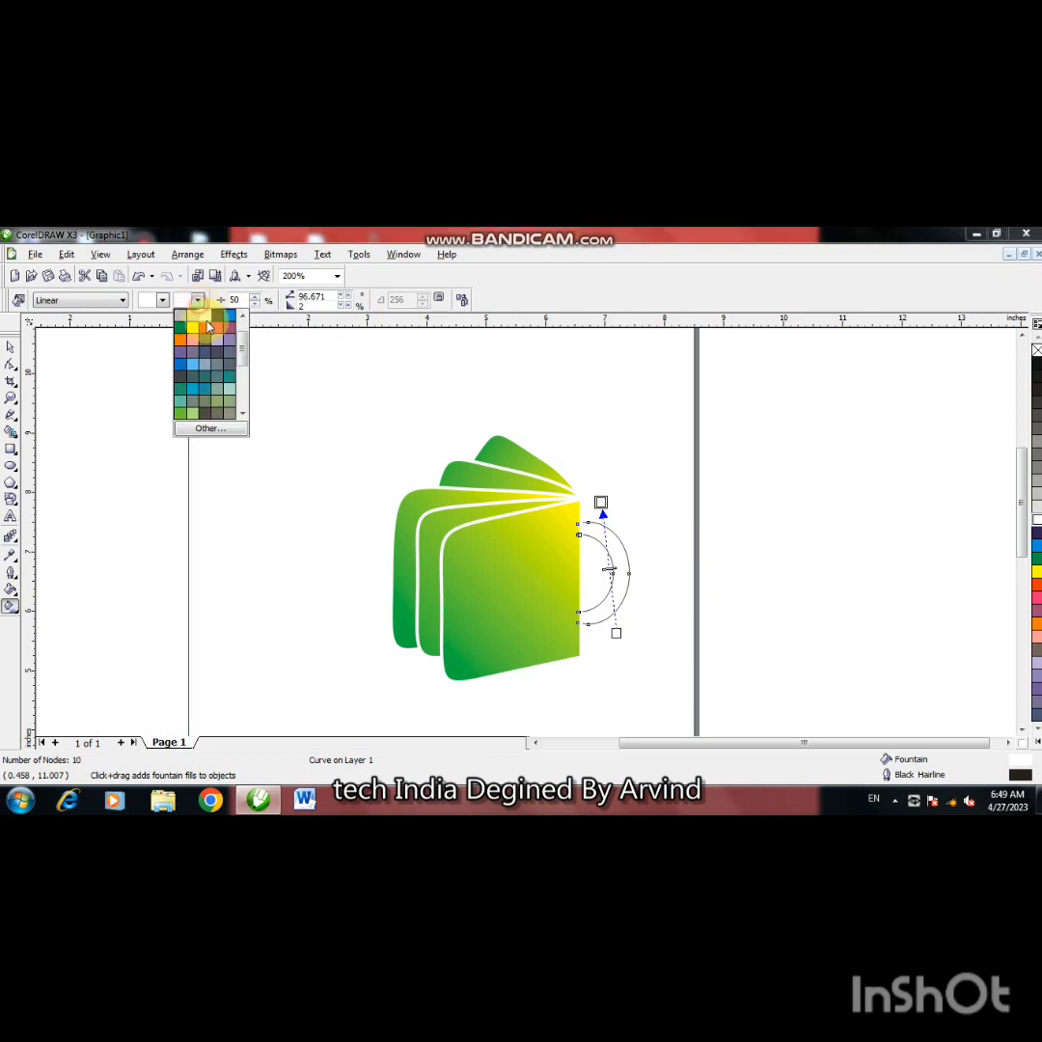
left_click(183, 315)
left_click(162, 301)
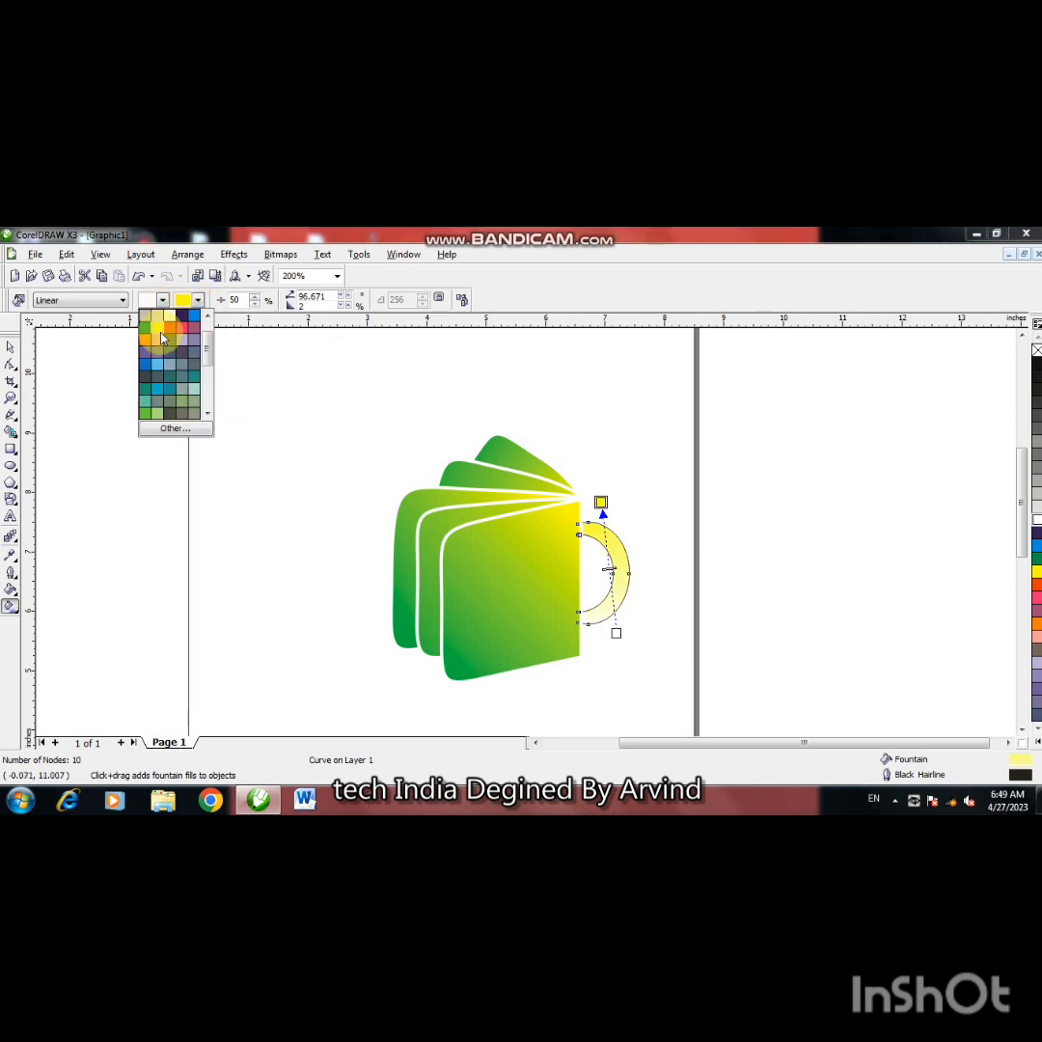
left_click(135, 323)
left_click_drag(615, 633, 606, 697)
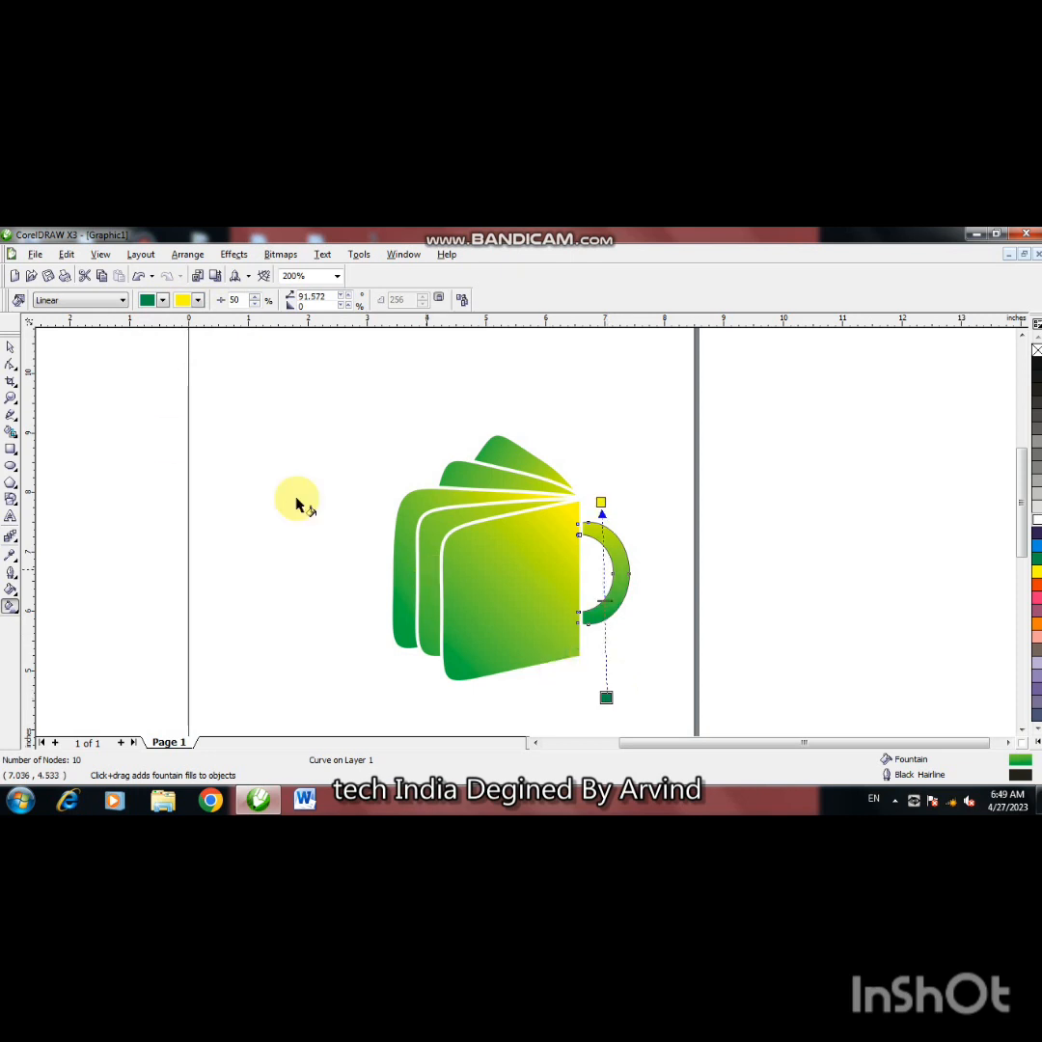
left_click(11, 349)
left_click(288, 422)
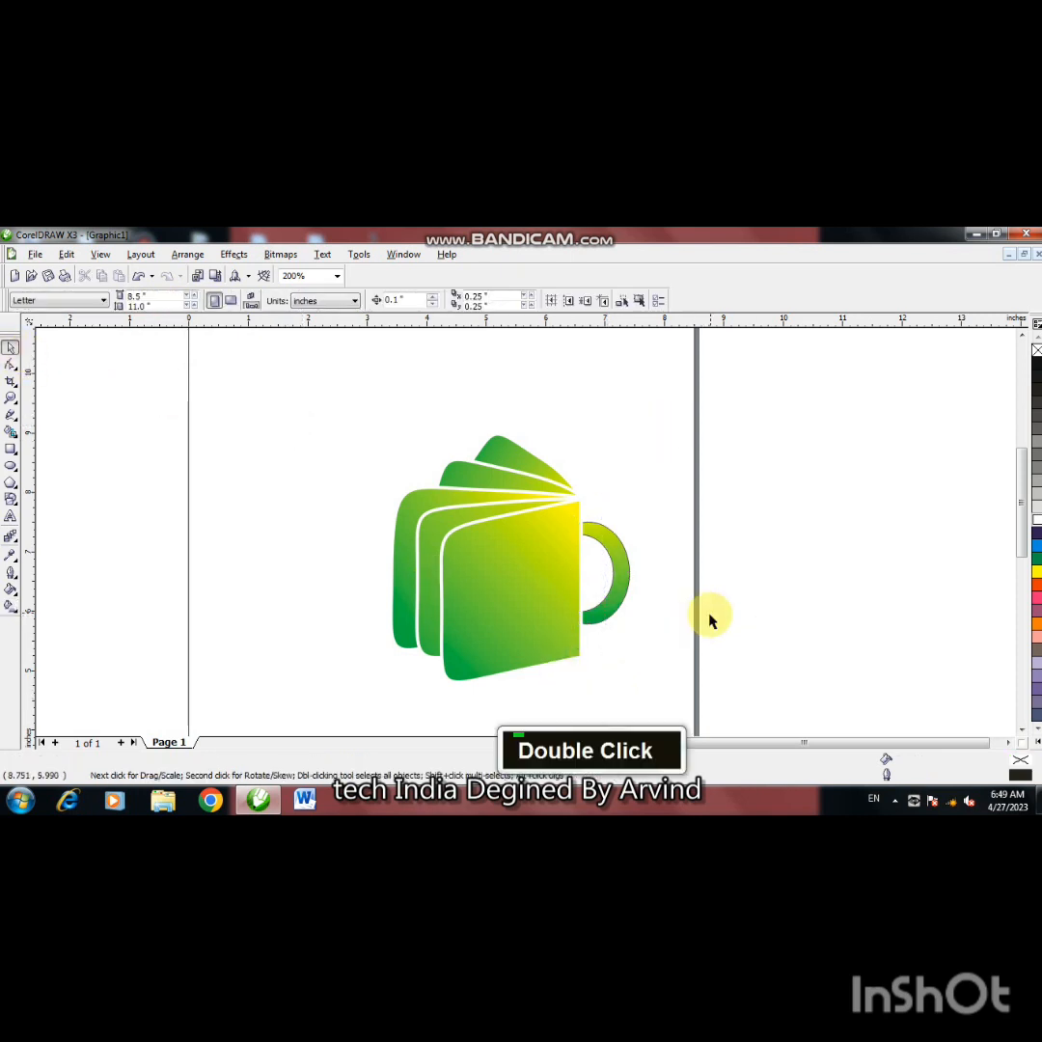
Step: Remove the handle's outline
left_click(617, 580)
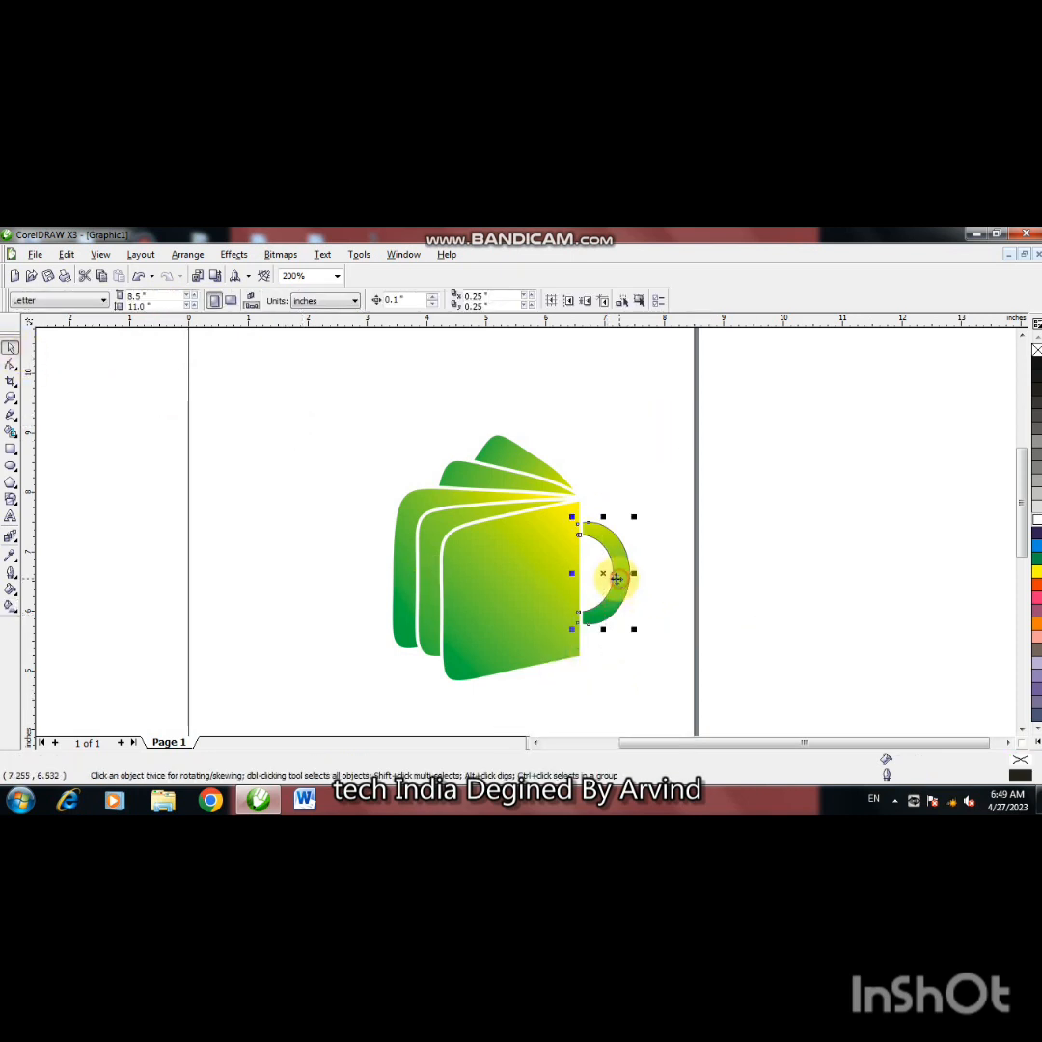
right_click(1038, 349)
left_click(878, 464)
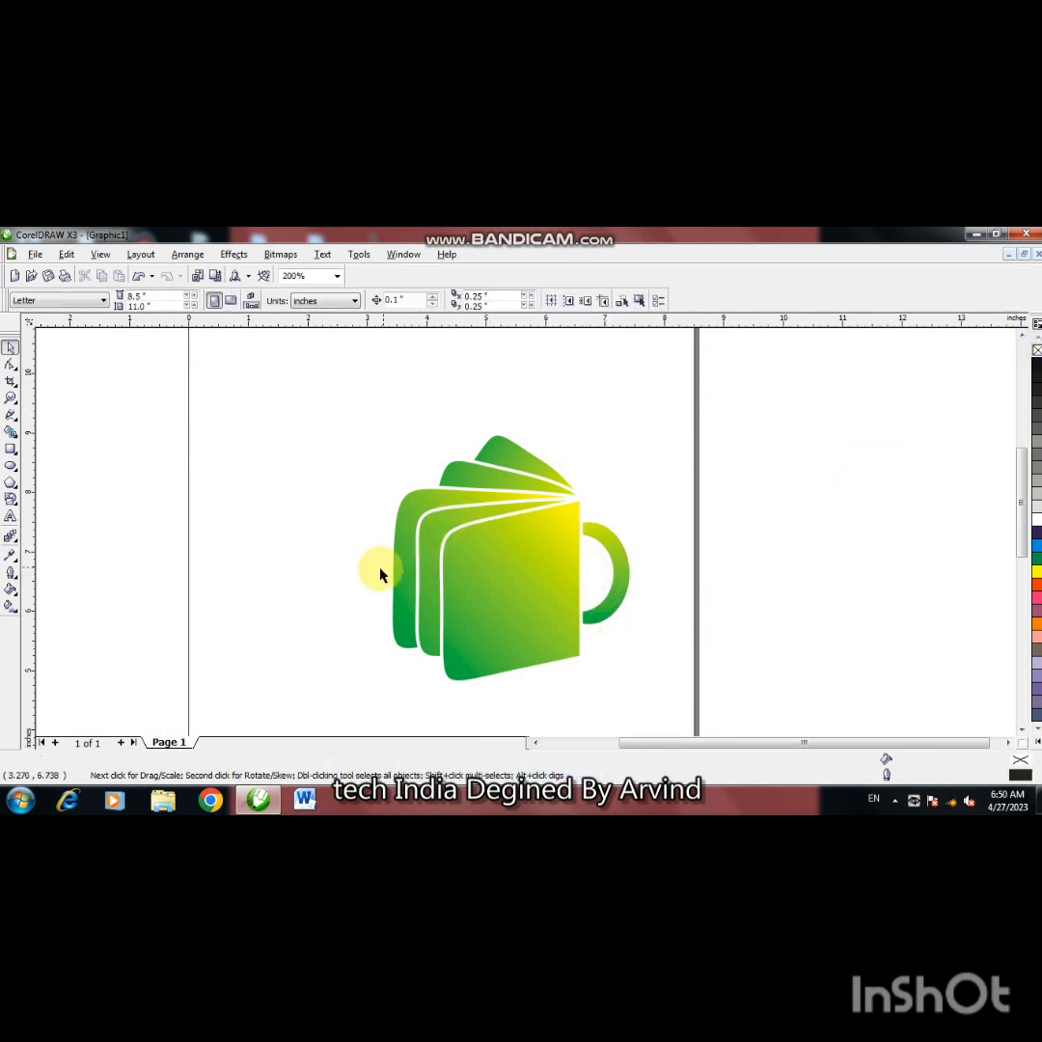
Step: Draw an ellipse about 5.82 by 3.19 inches around the cup's base, with a copy about 5.16 by 2.83 inches offset upward and slightly right
left_click(11, 466)
left_click_drag(308, 582, 655, 699)
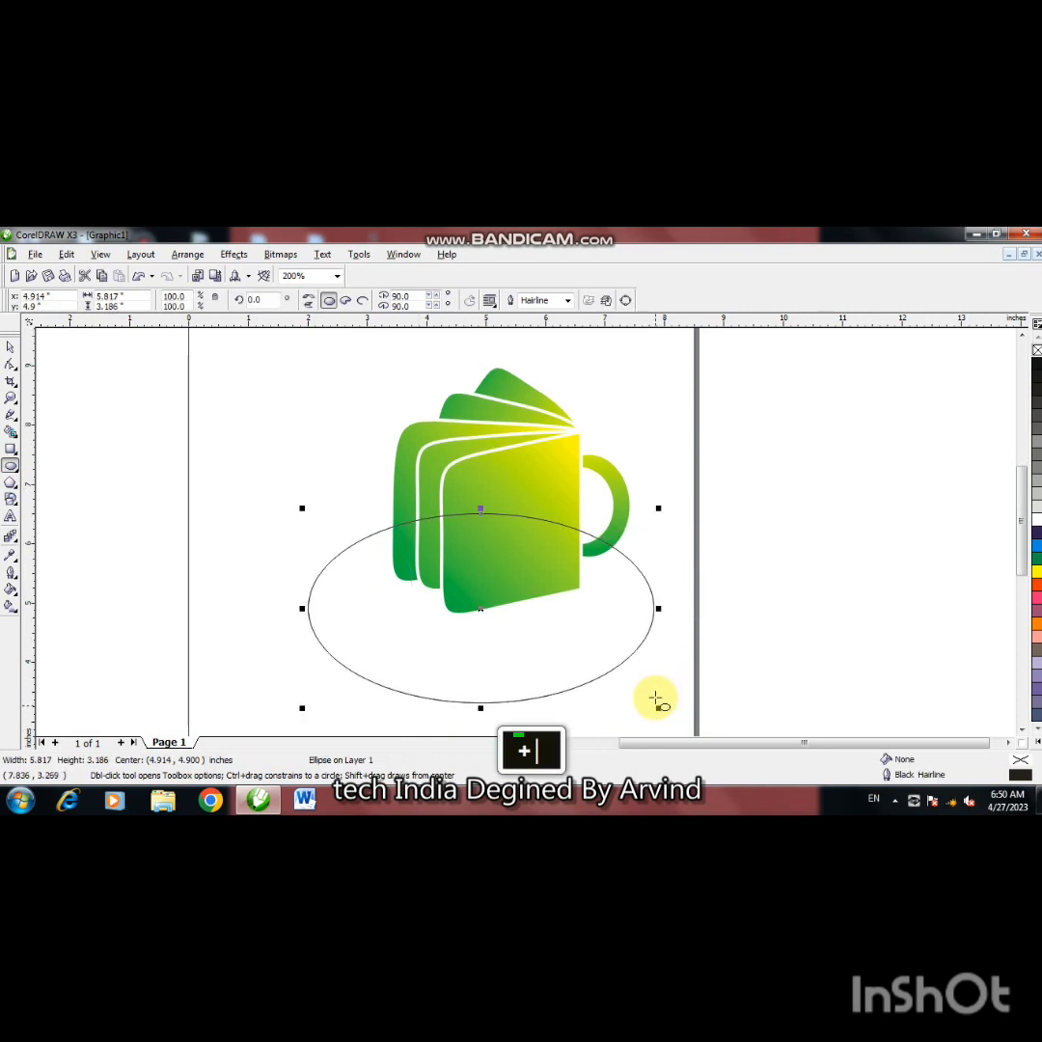
mouse_move(658, 505)
left_mouse_down()
mouse_move(644, 520)
mouse_move(671, 513)
left_mouse_up()
key("Up")
key("Up")
key("Up")
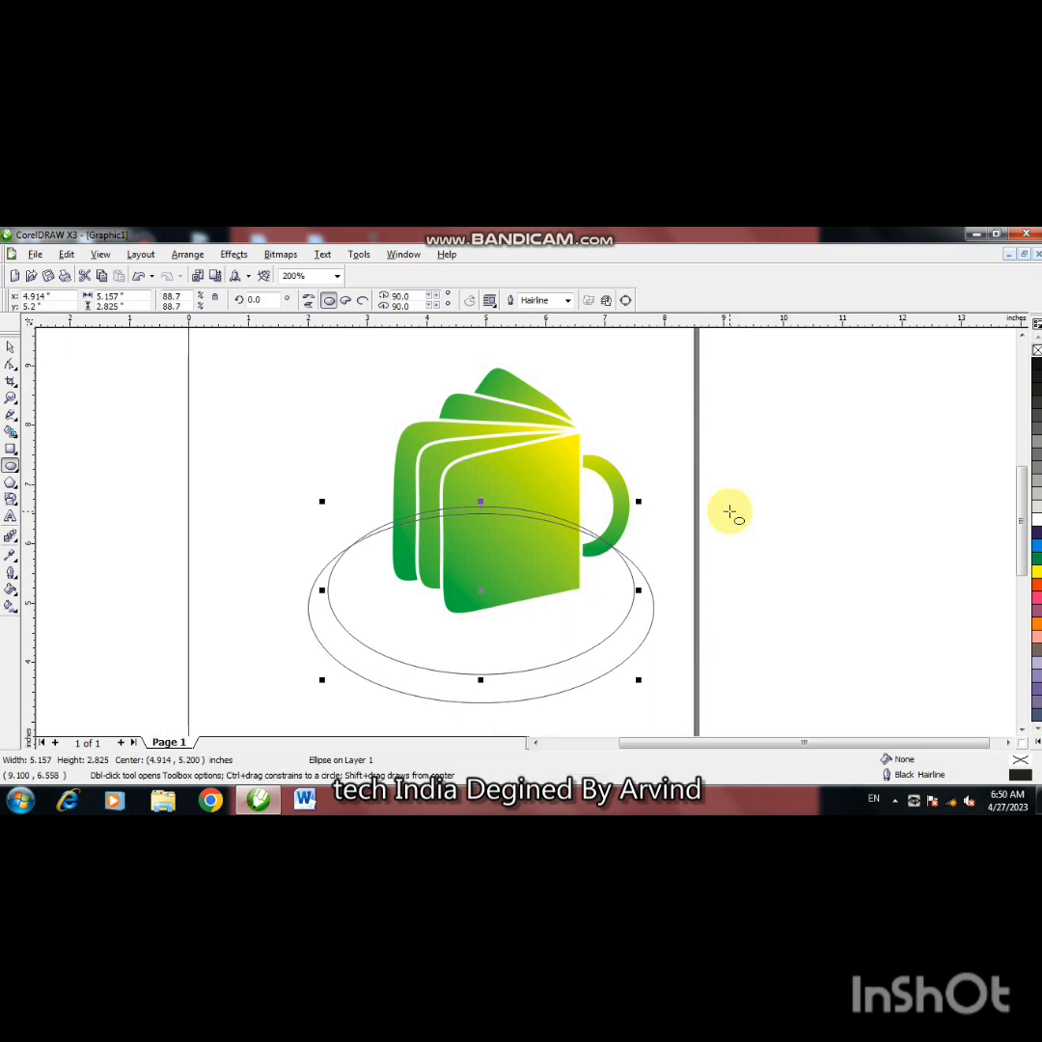
key("Down")
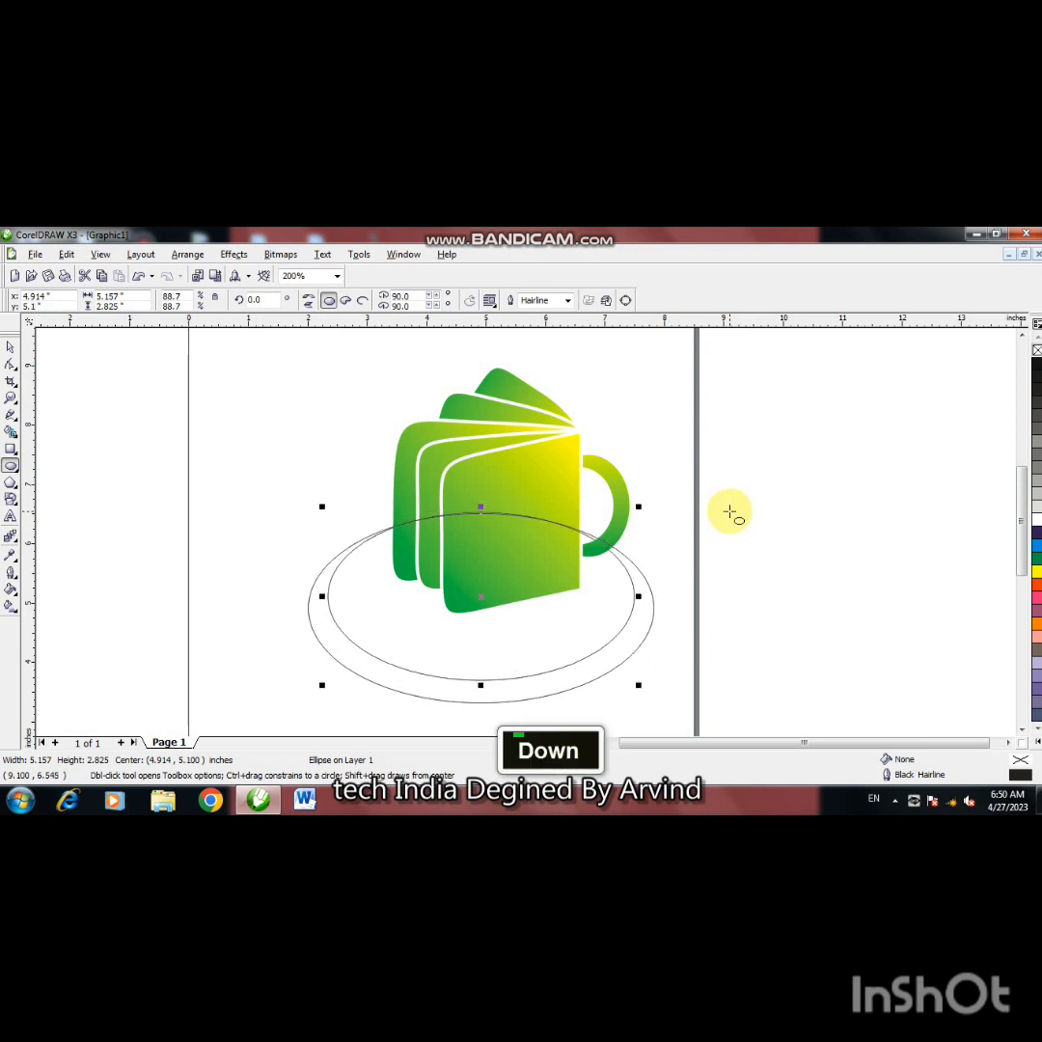
key("Down")
key("Up")
key("Right")
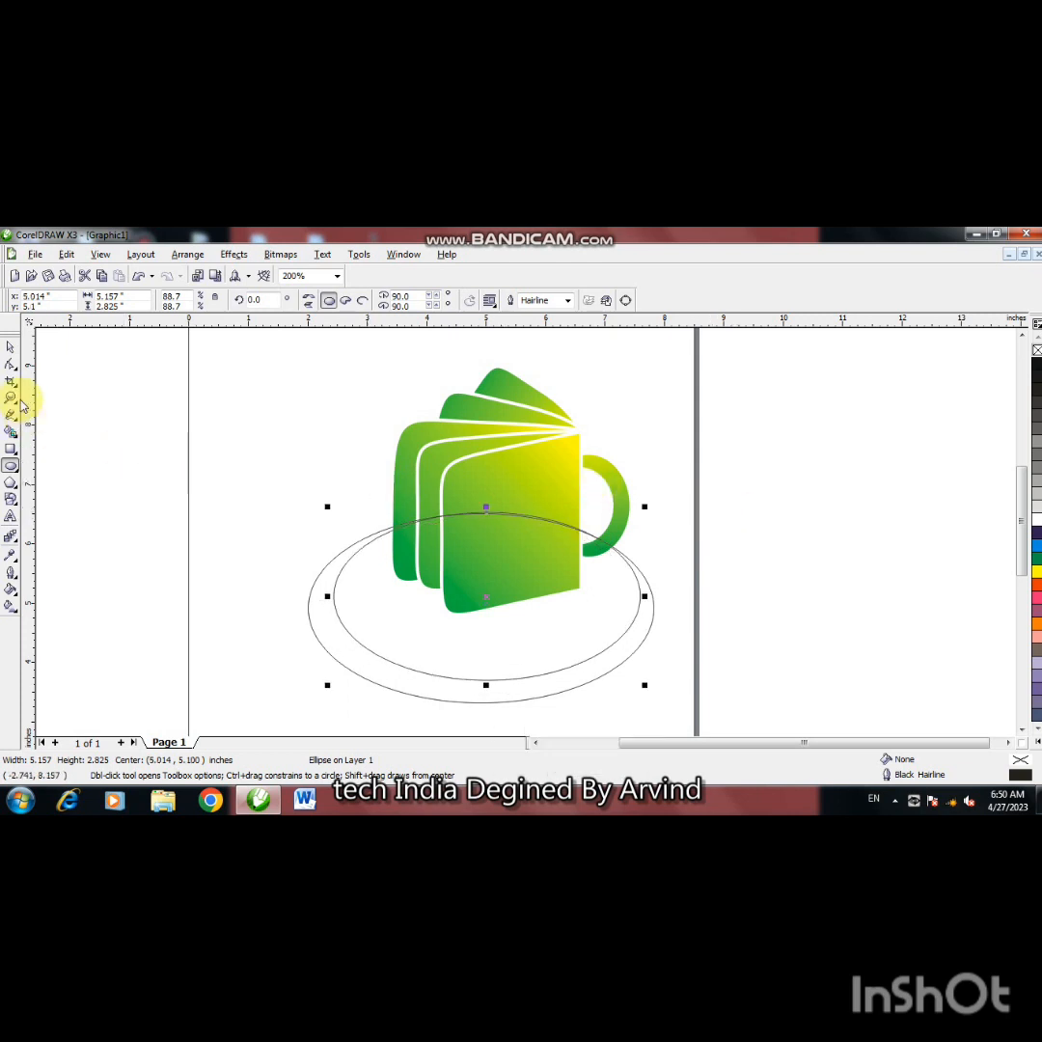
Step: Smart-fill the ring between the two large ellipses with dark green to form the saucer
left_click(9, 433)
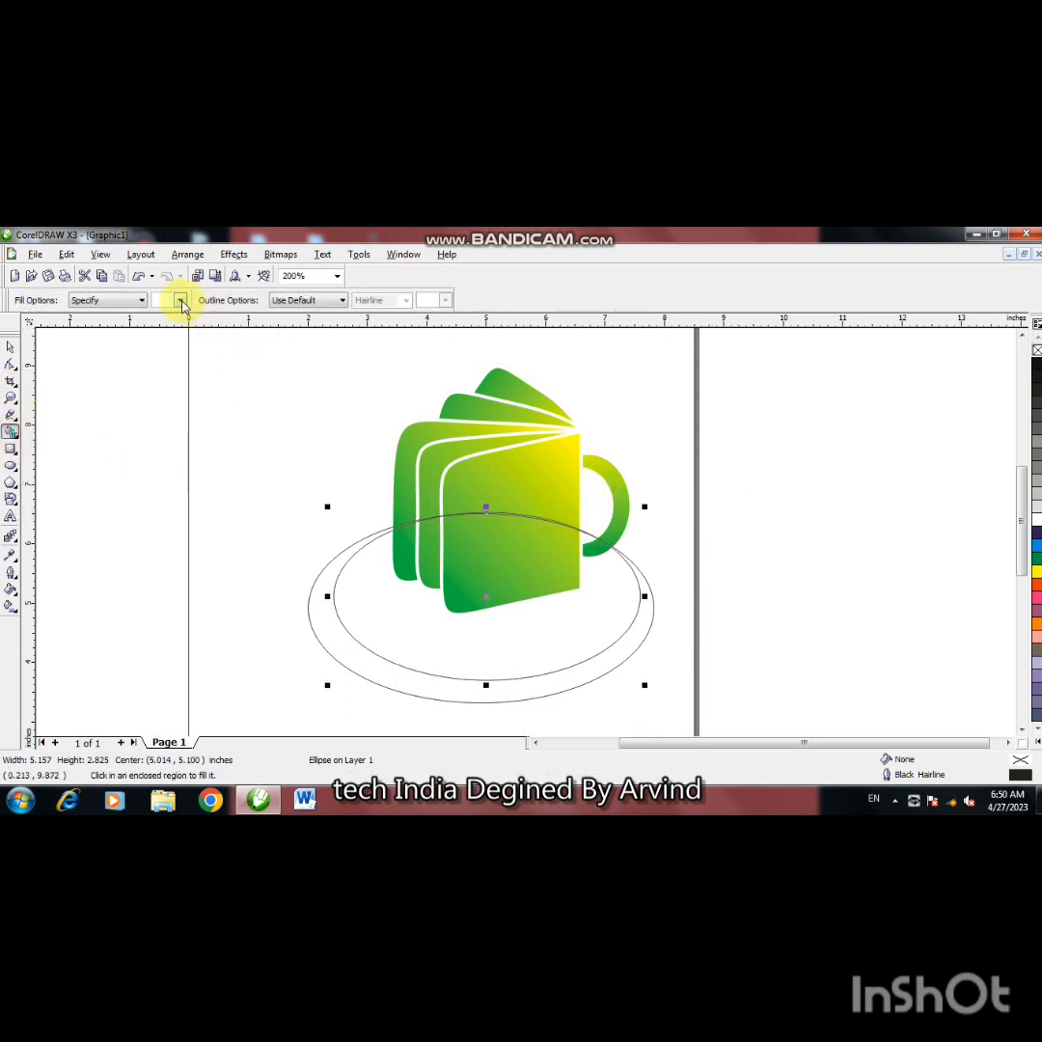
left_click(181, 300)
left_click(168, 372)
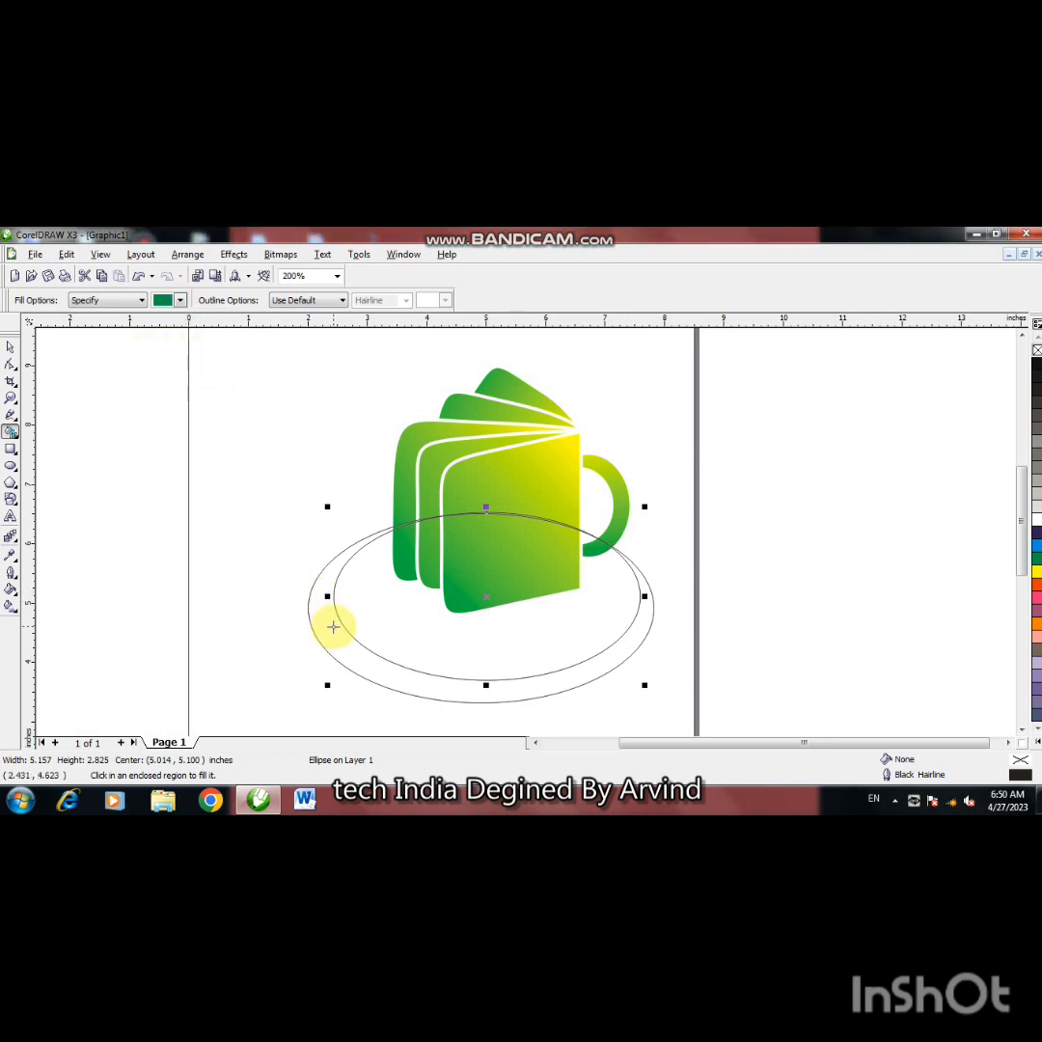
left_click(324, 623)
left_click(10, 348)
left_click(125, 471)
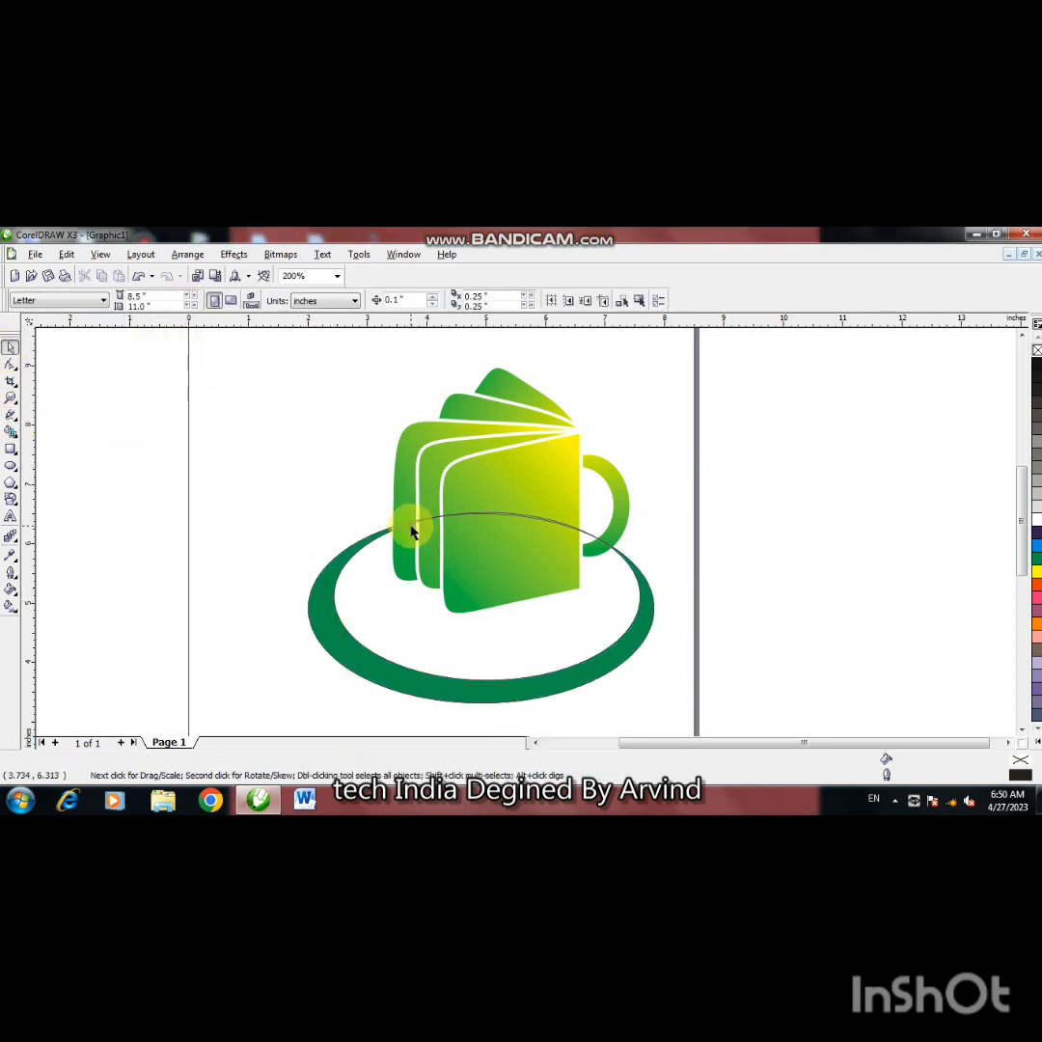
Step: Delete the two construction ellipses, leaving only the dark green saucer ring around the cup
left_click(410, 529)
key("Insert")
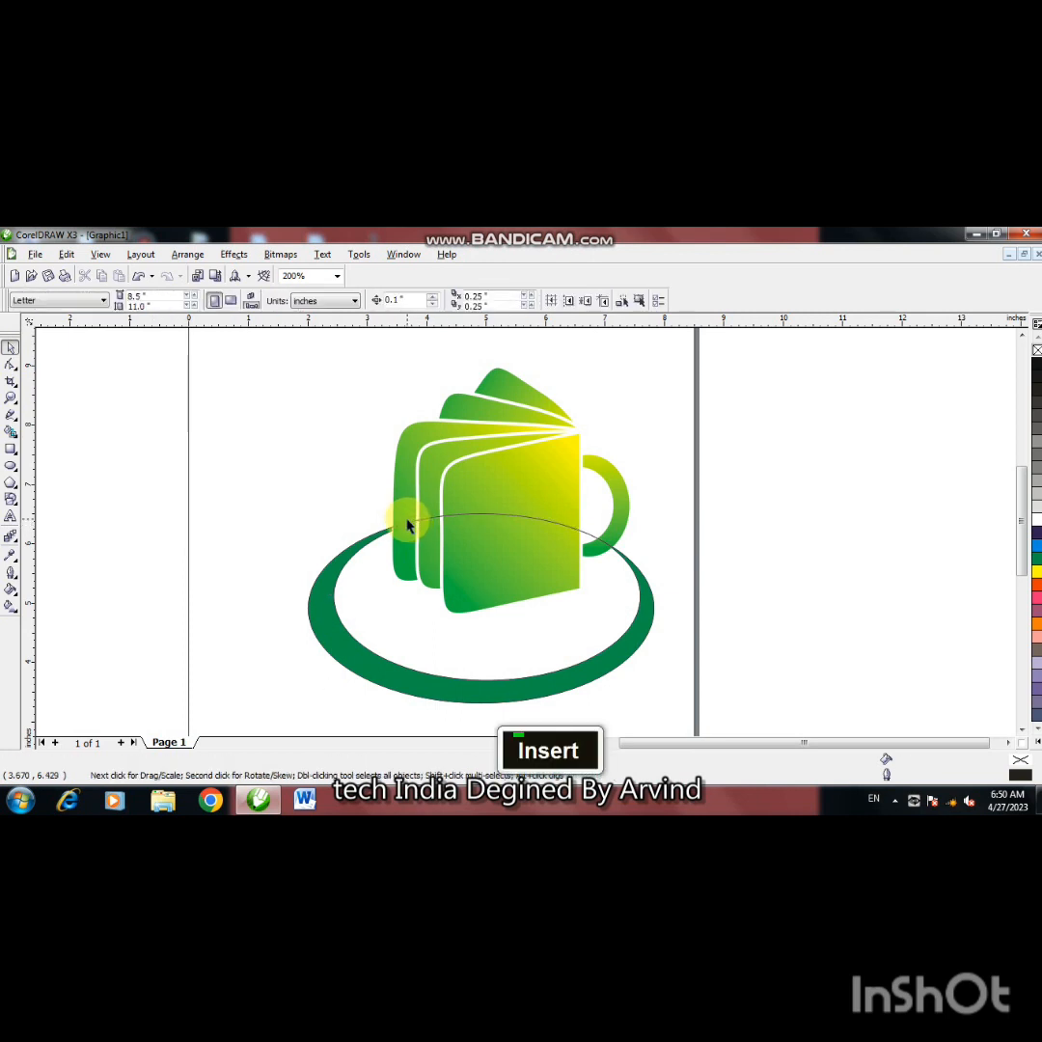
key("Delete")
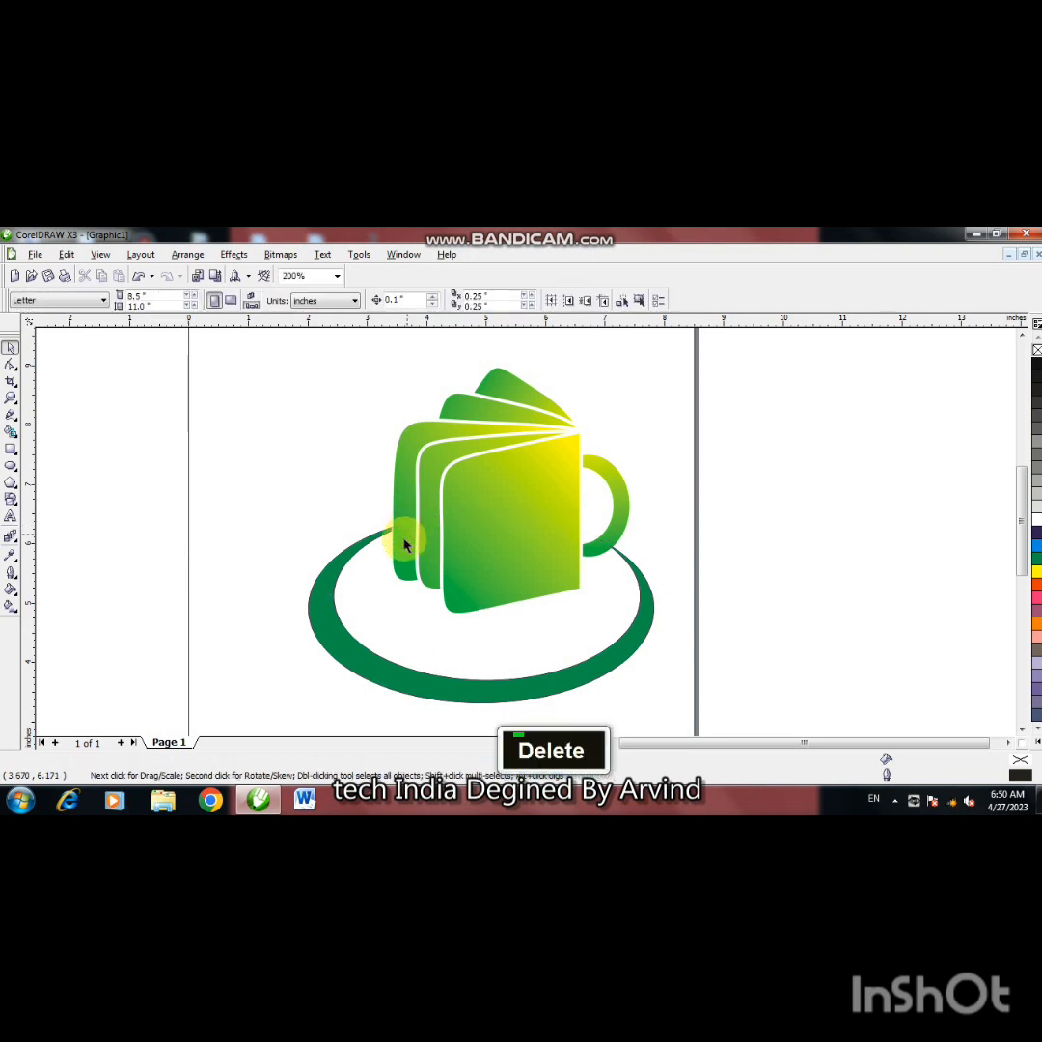
Step: Nudge the saucer ring to a vertical position of 4.885 inches and send it to the back
left_click(527, 689)
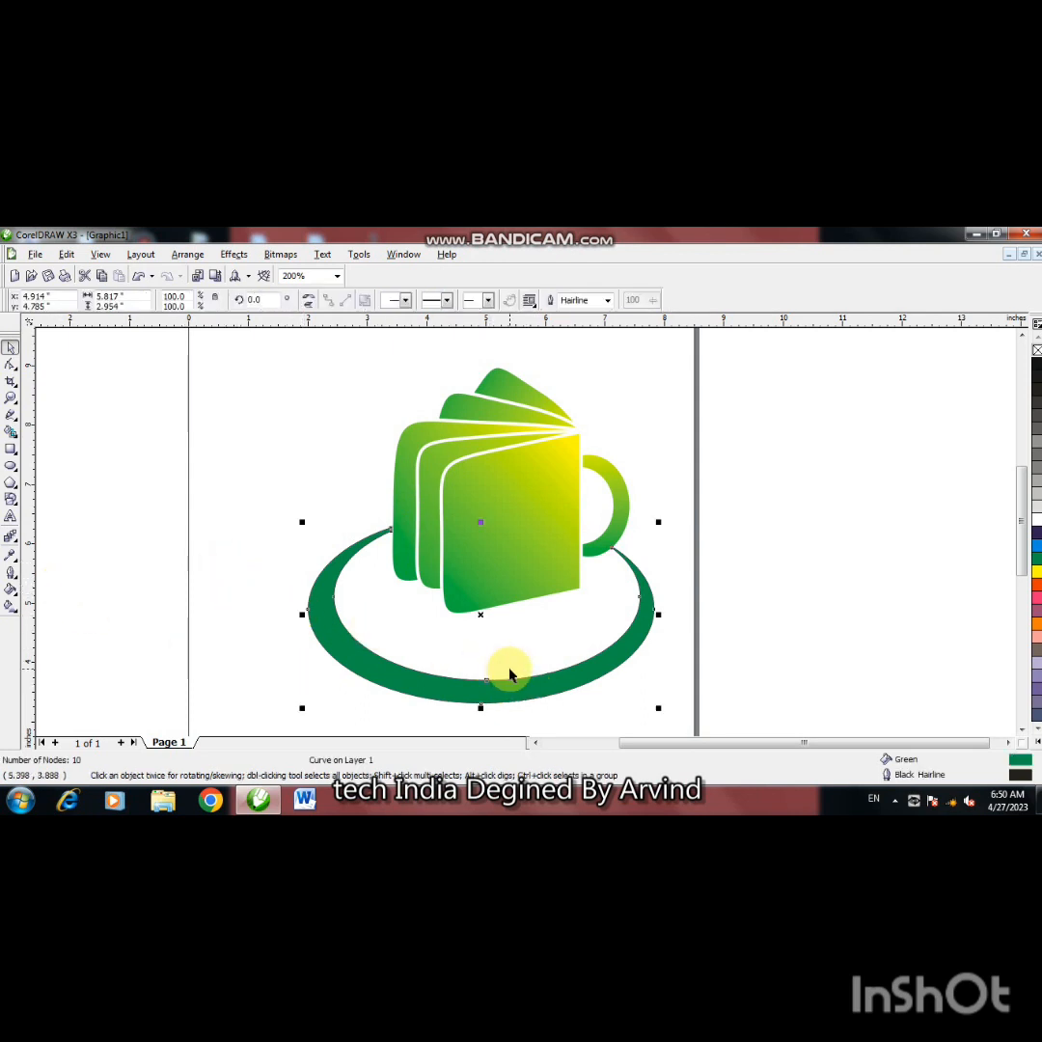
key("Up")
key("Up")
key("Up")
key("Up")
key("Up")
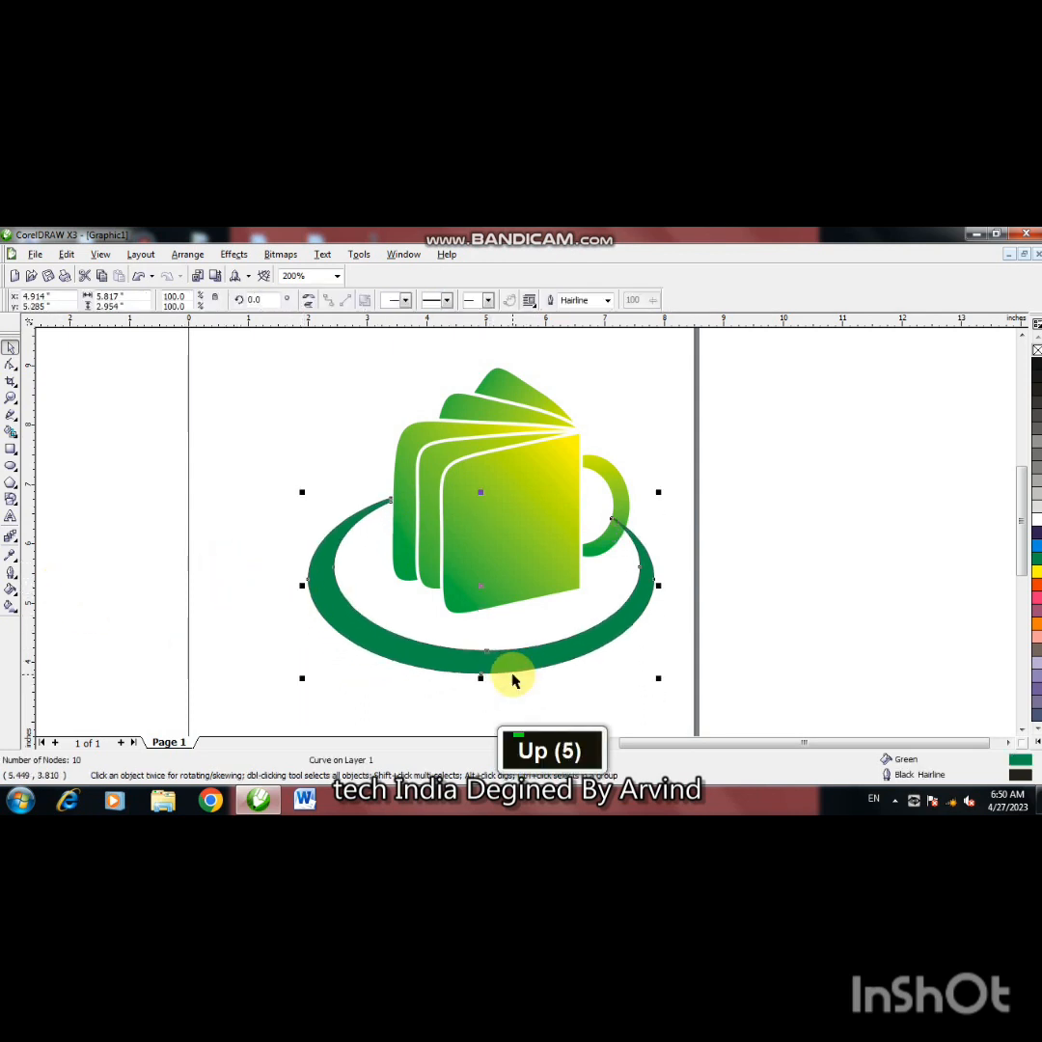
key("Up")
key("Up")
key("Up")
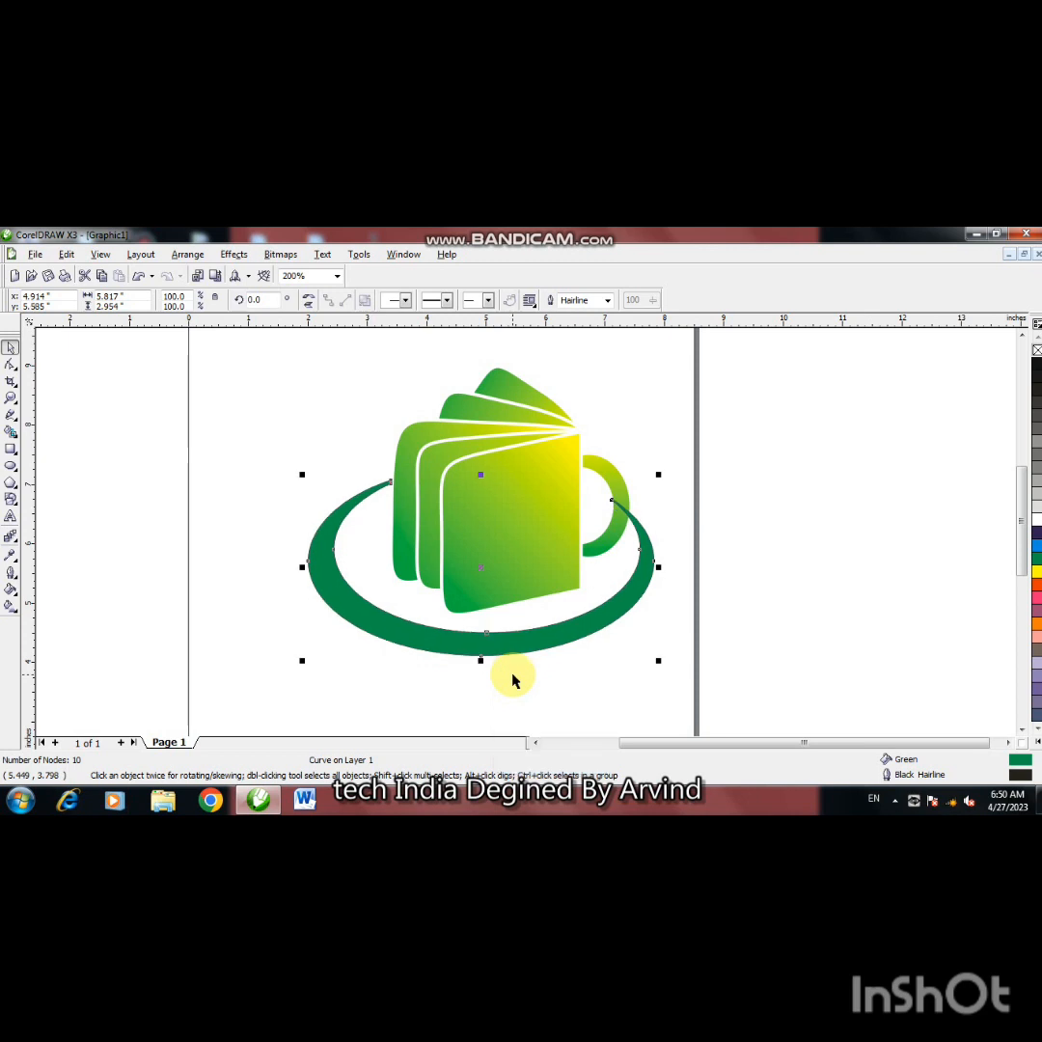
key("Down")
key("Down")
key("Down")
key("Down")
key("Down")
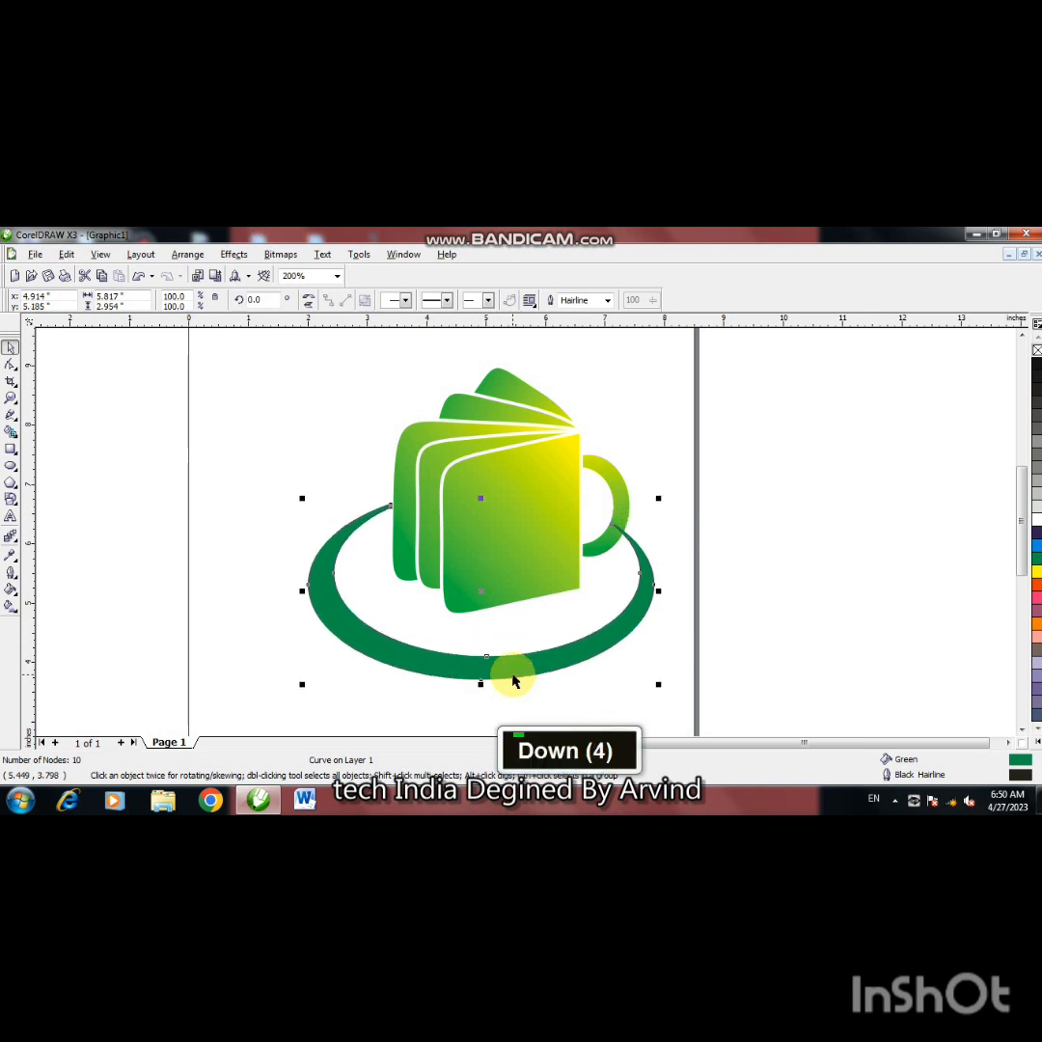
key("Down")
key("Down")
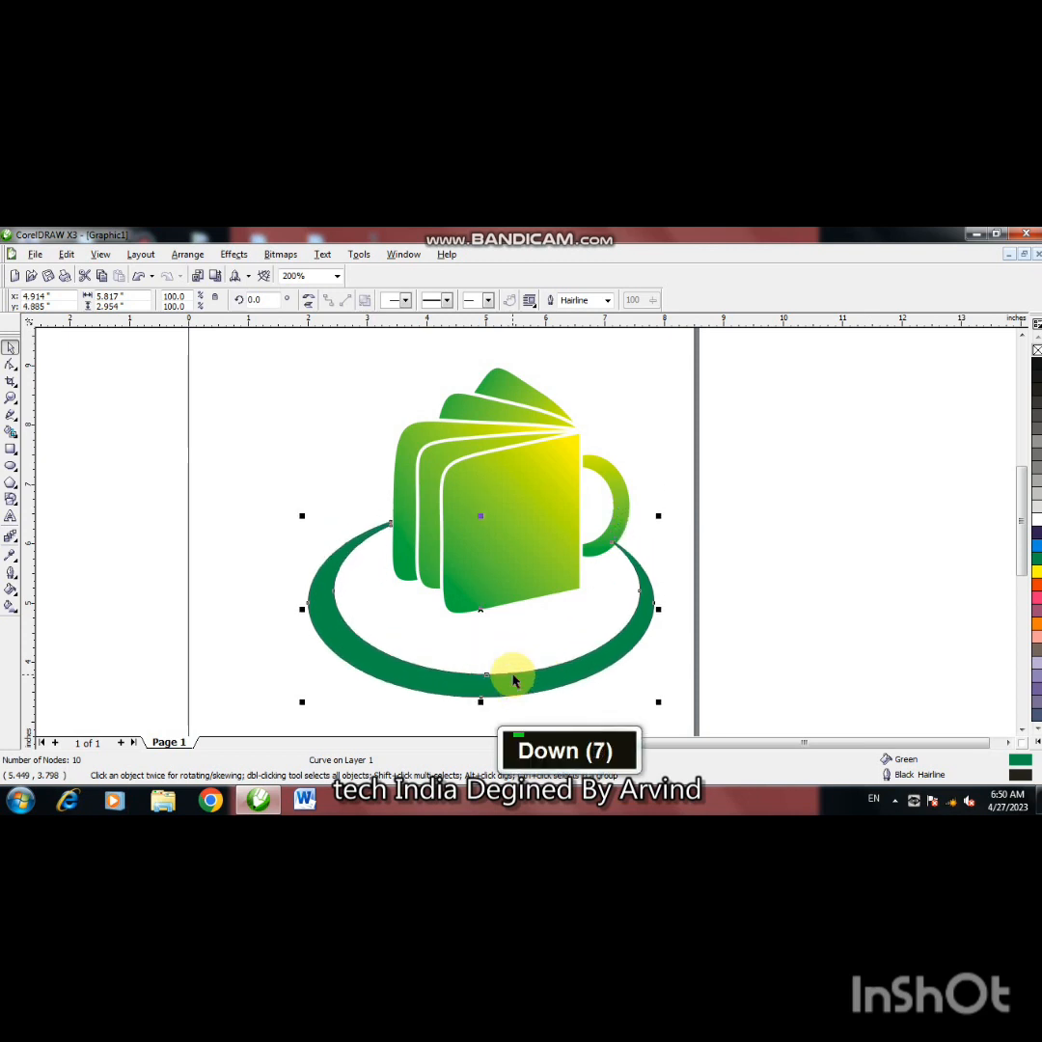
key("shift+Page_Down")
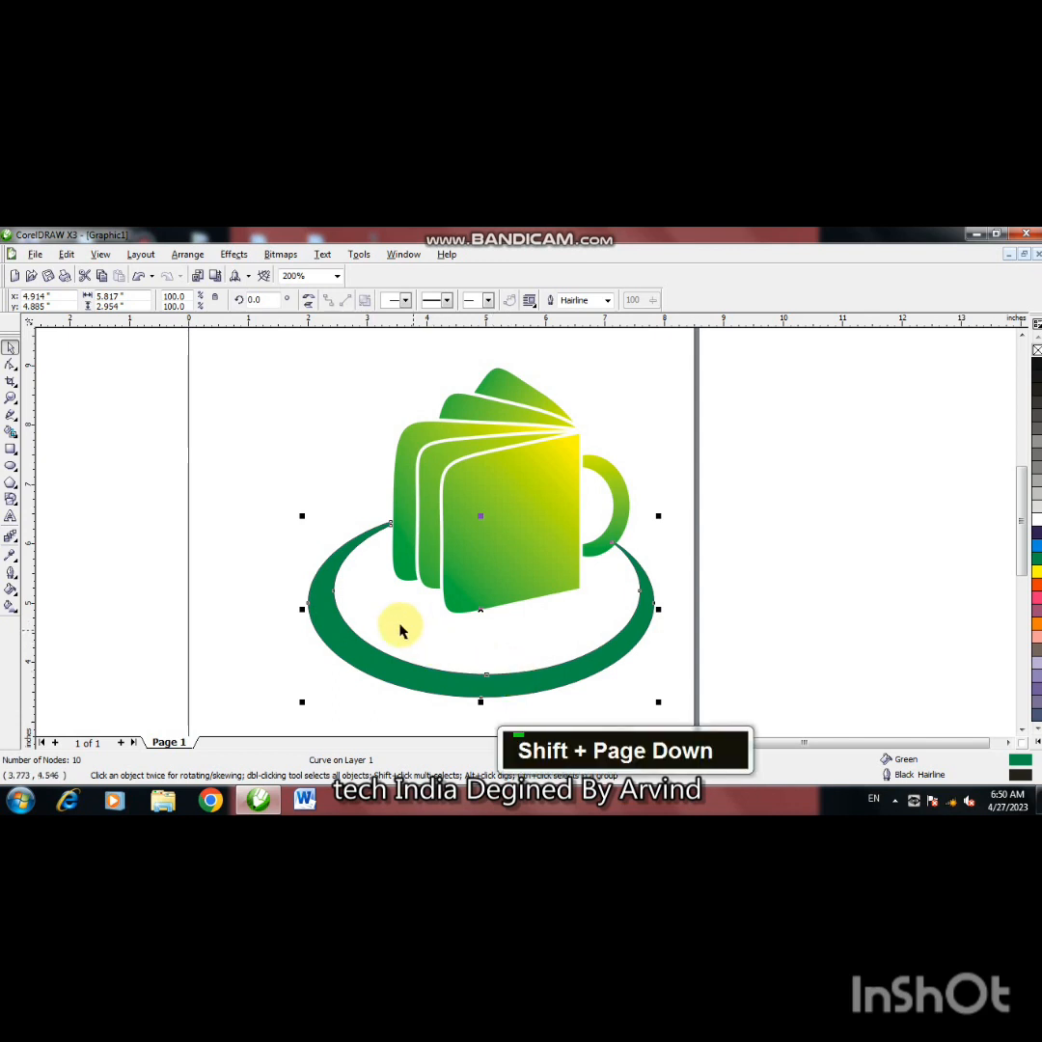
Step: Give the saucer a linear gradient from green far beyond its left side to yellow beyond its right side
left_click(10, 606)
left_click_drag(256, 581, 753, 635)
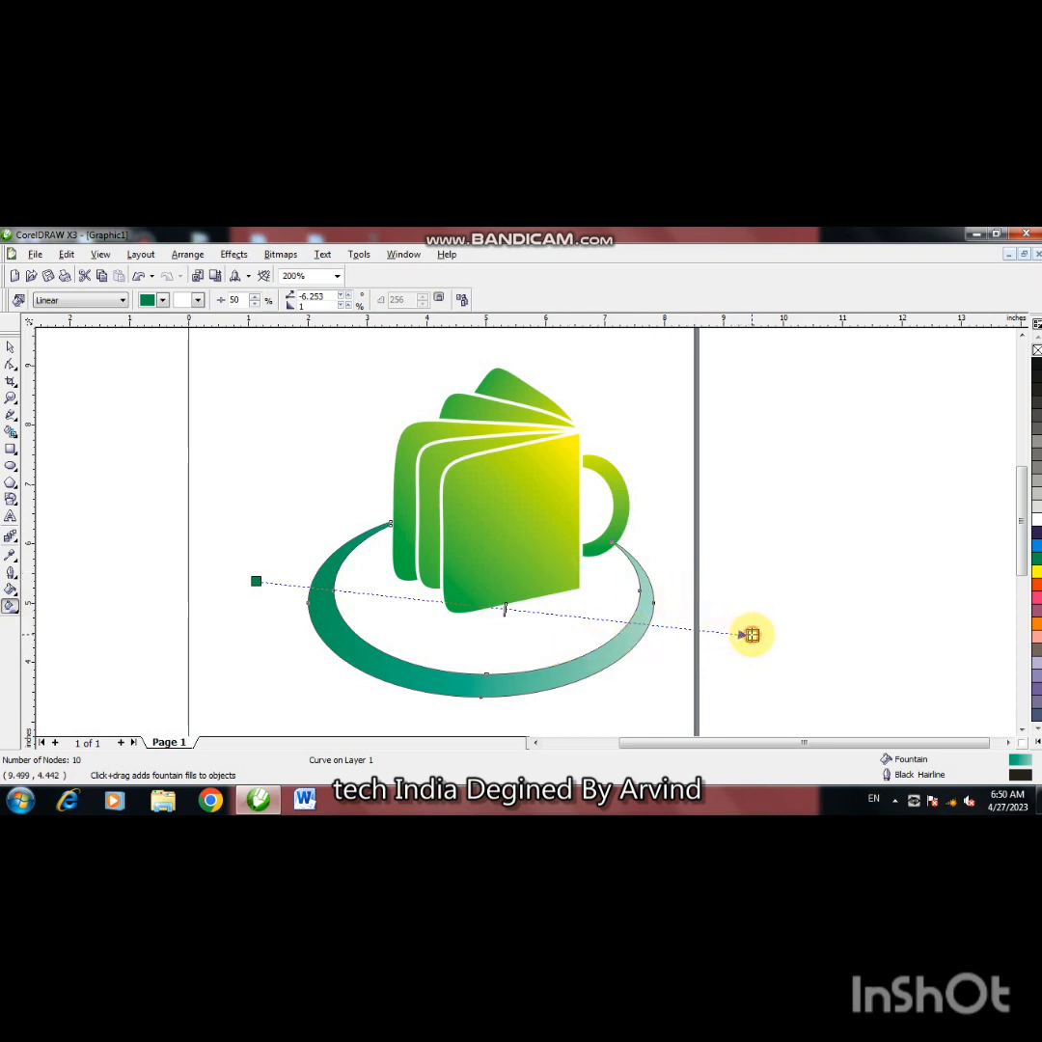
left_click(197, 299)
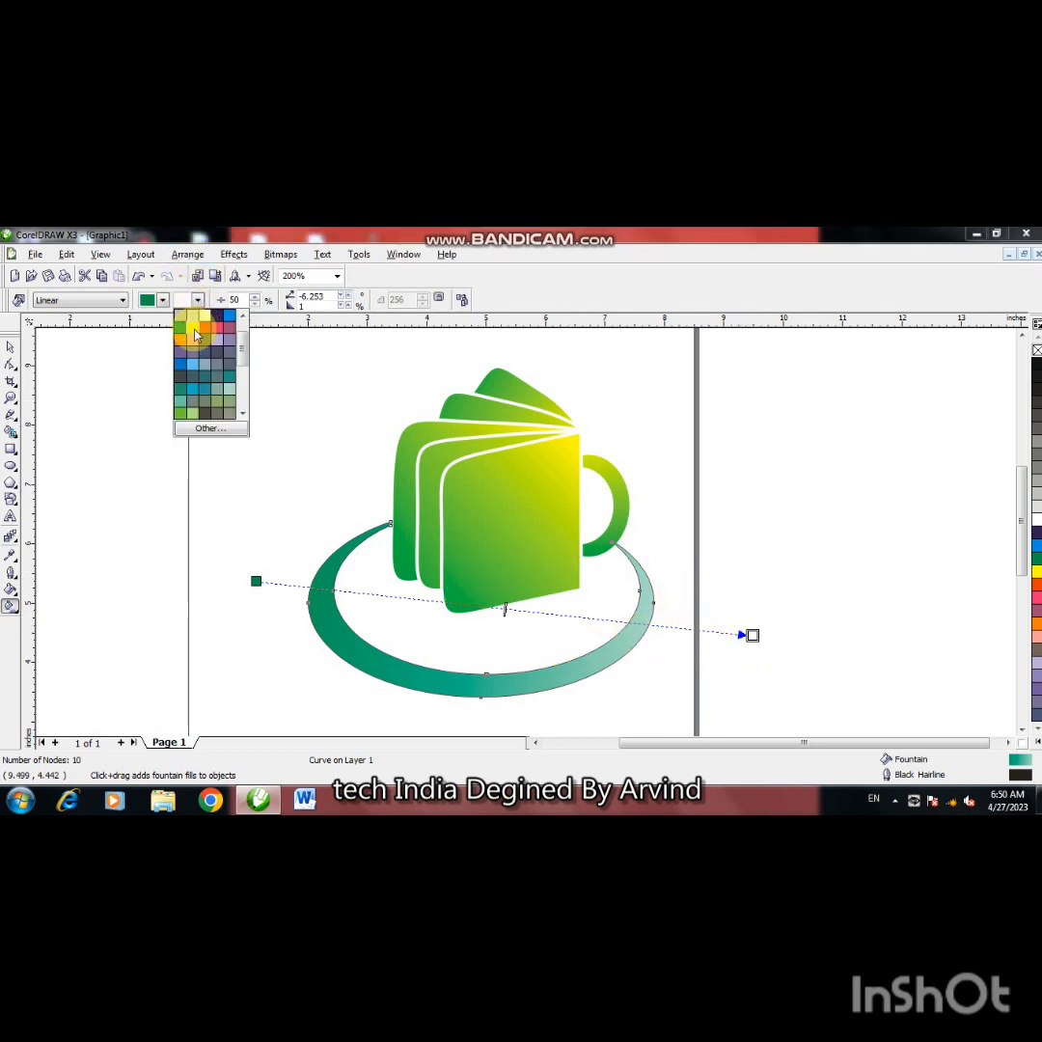
left_click(191, 333)
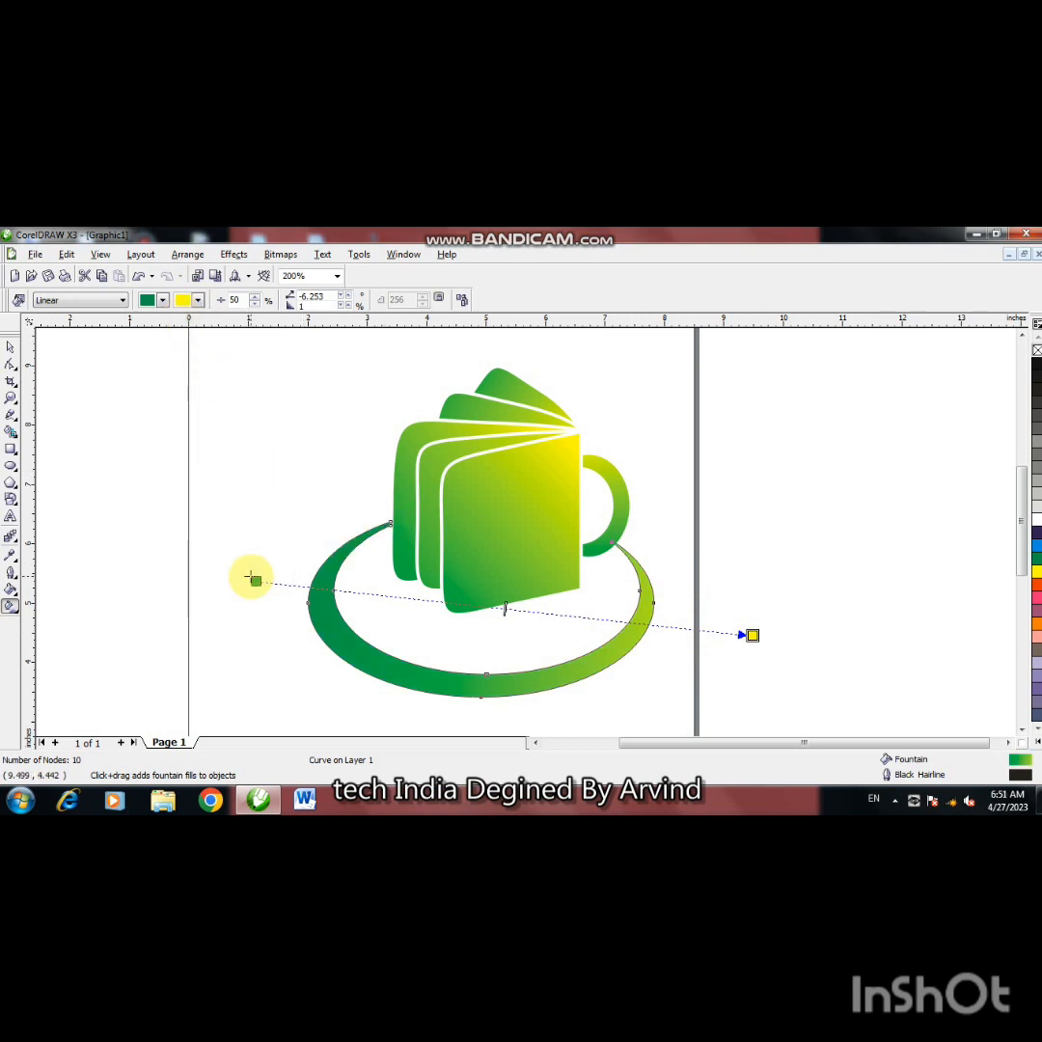
left_click_drag(252, 580, 39, 516)
Step: Shrink and flatten the saucer to about 5.22 by 2.31 inches, then remove its outline
left_click(12, 346)
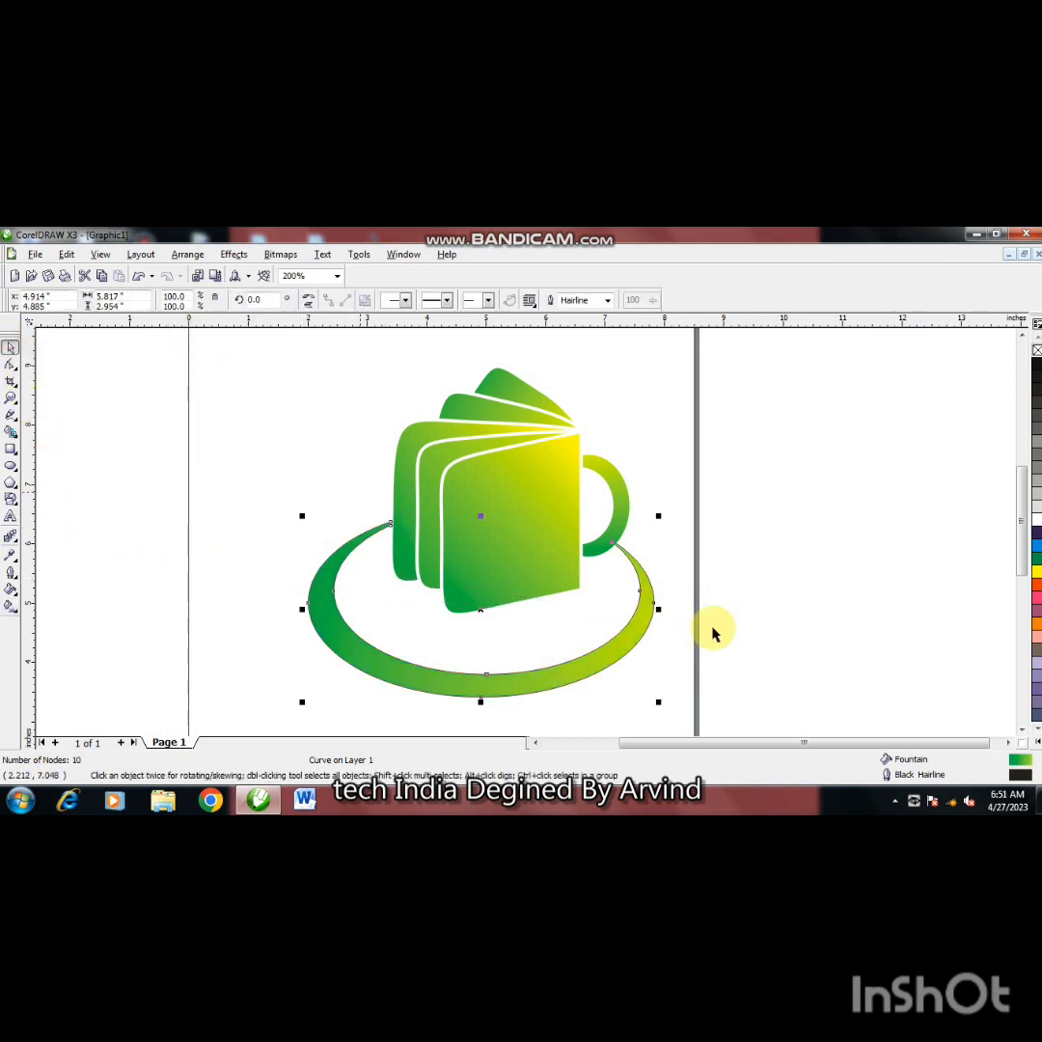
left_click_drag(659, 517, 642, 526)
key("Up")
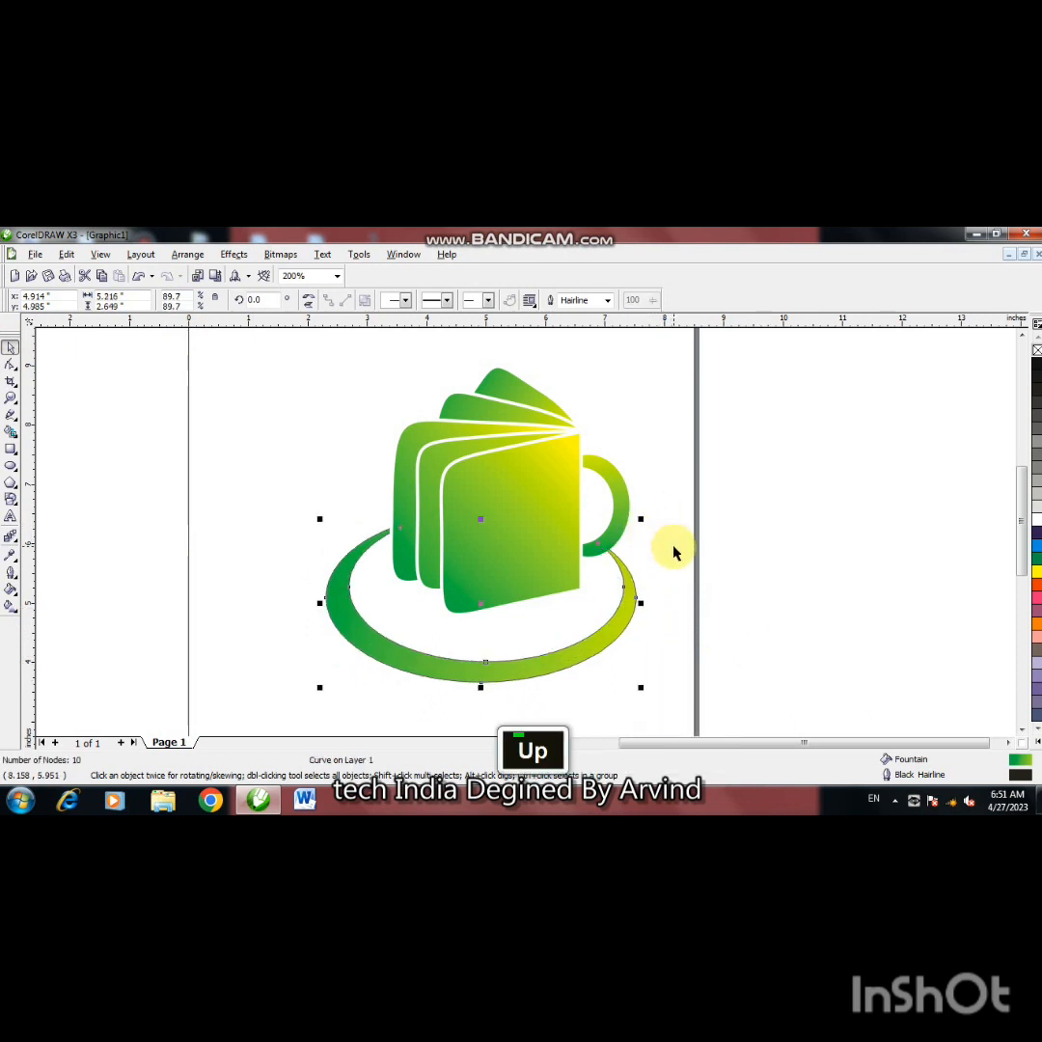
left_click_drag(481, 689, 480, 668)
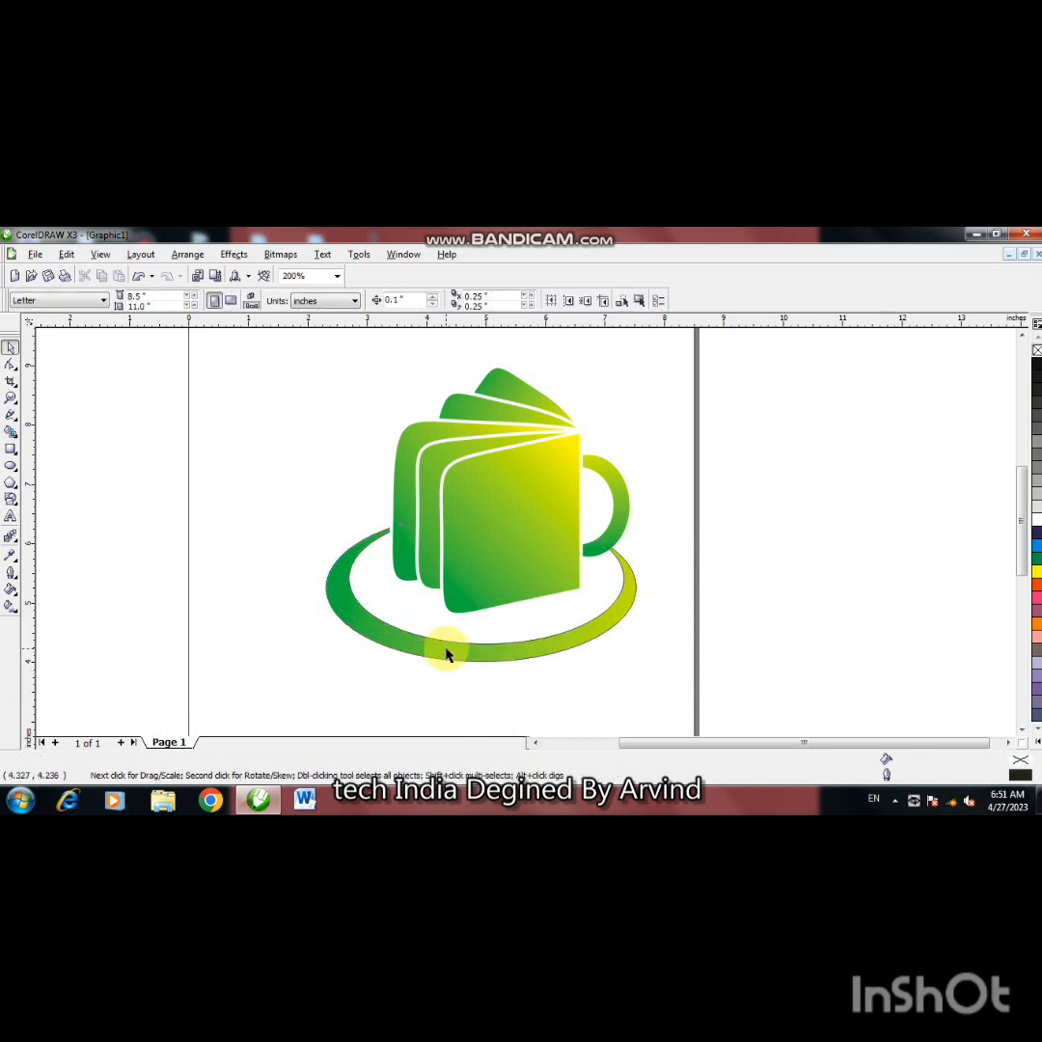
right_click(807, 507)
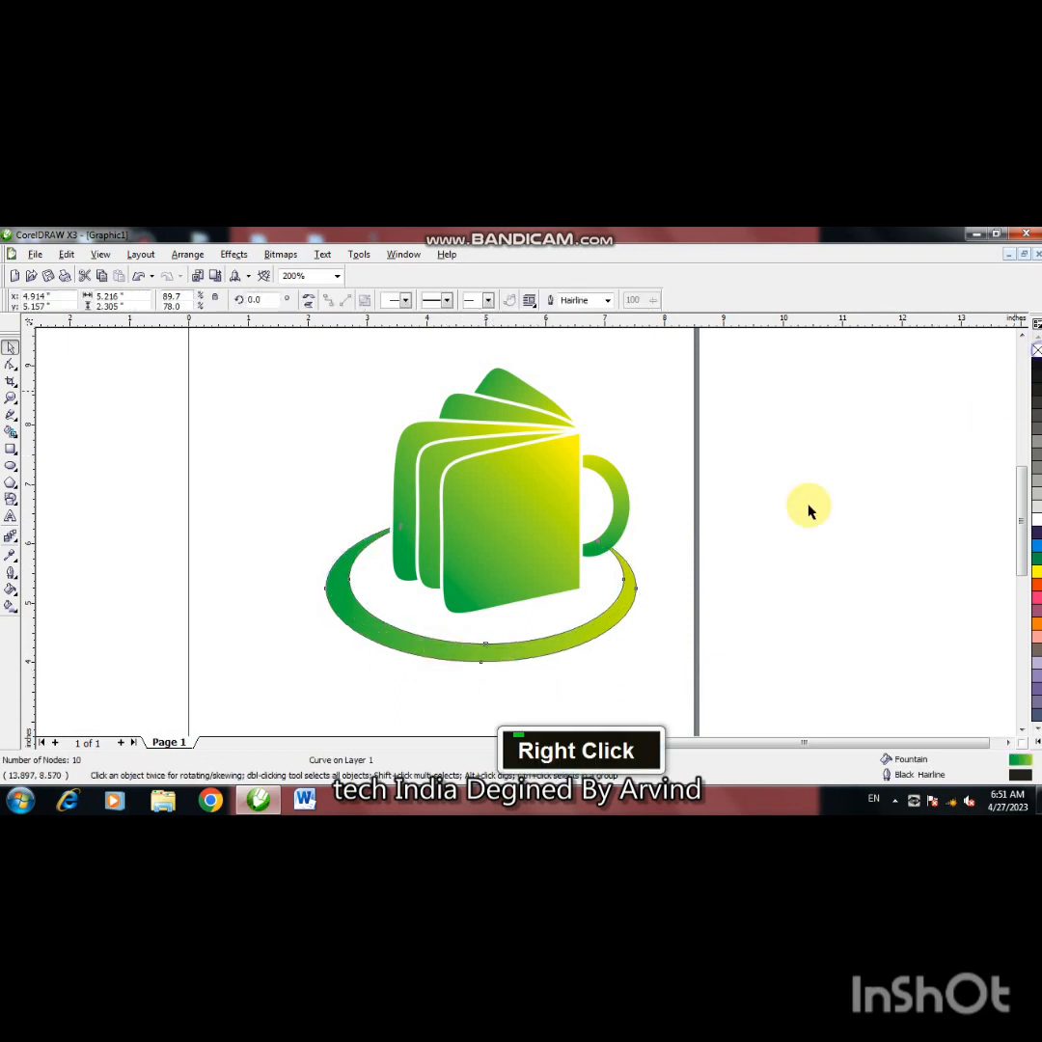
left_click(11, 415)
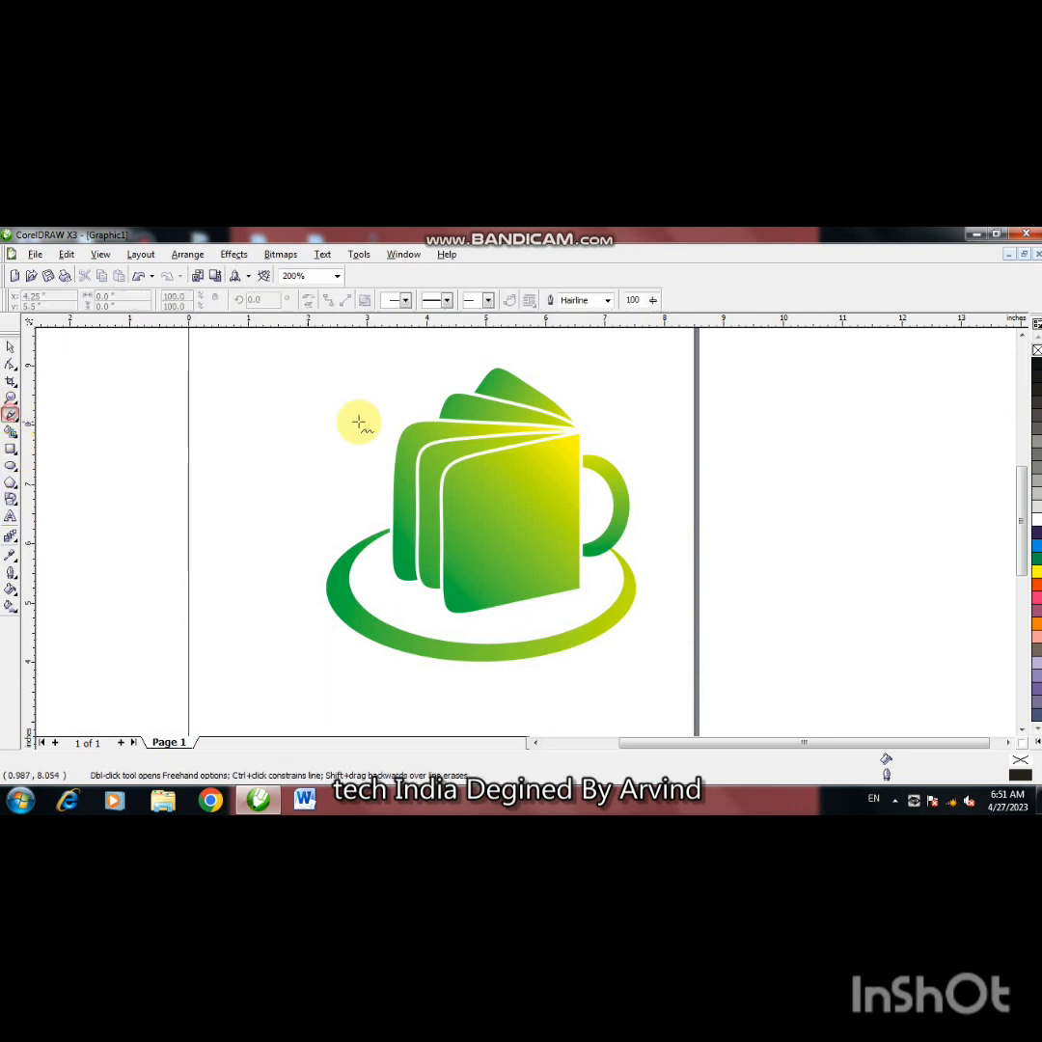
key("F2")
left_click(314, 399)
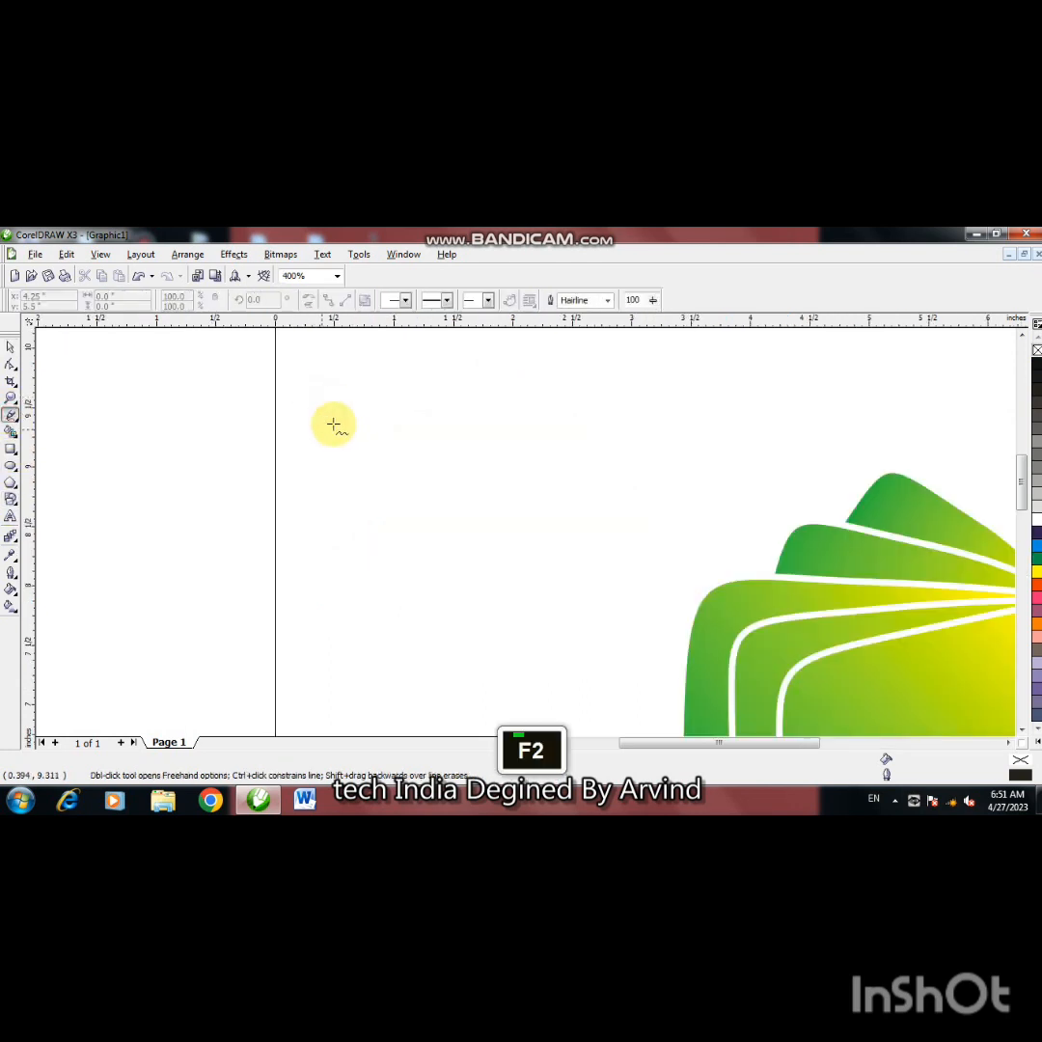
left_click(352, 417)
key("shift")
key("shift")
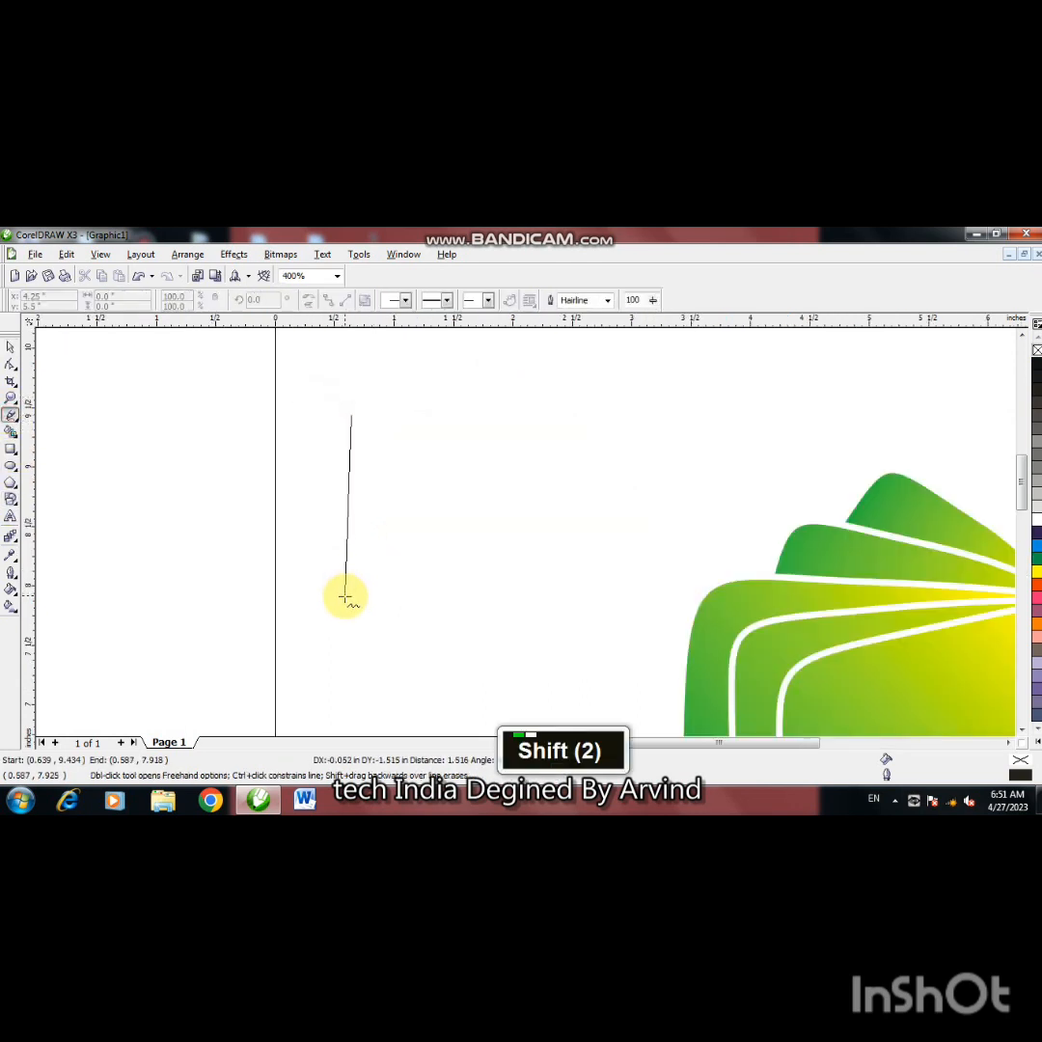
left_click(352, 596, "shift")
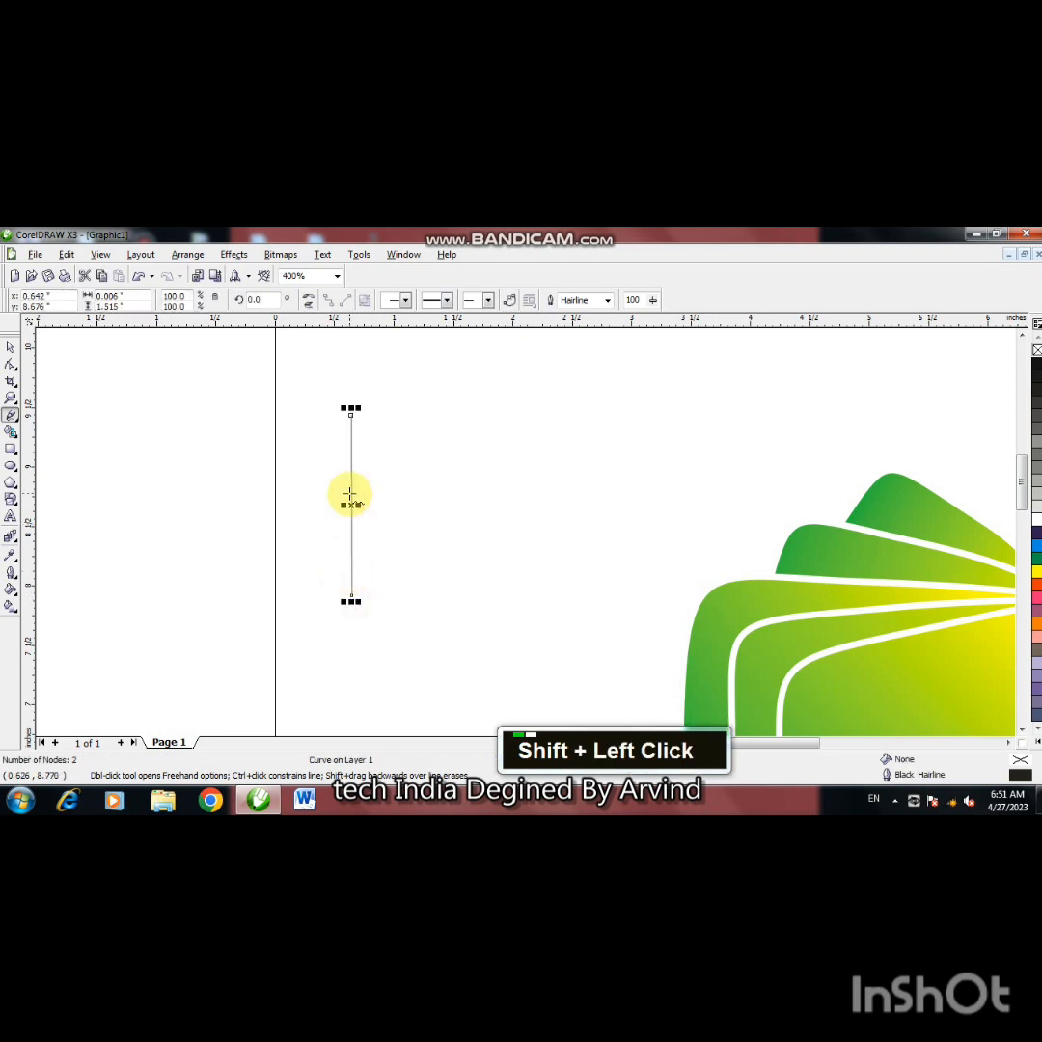
key("Home")
key("Delete")
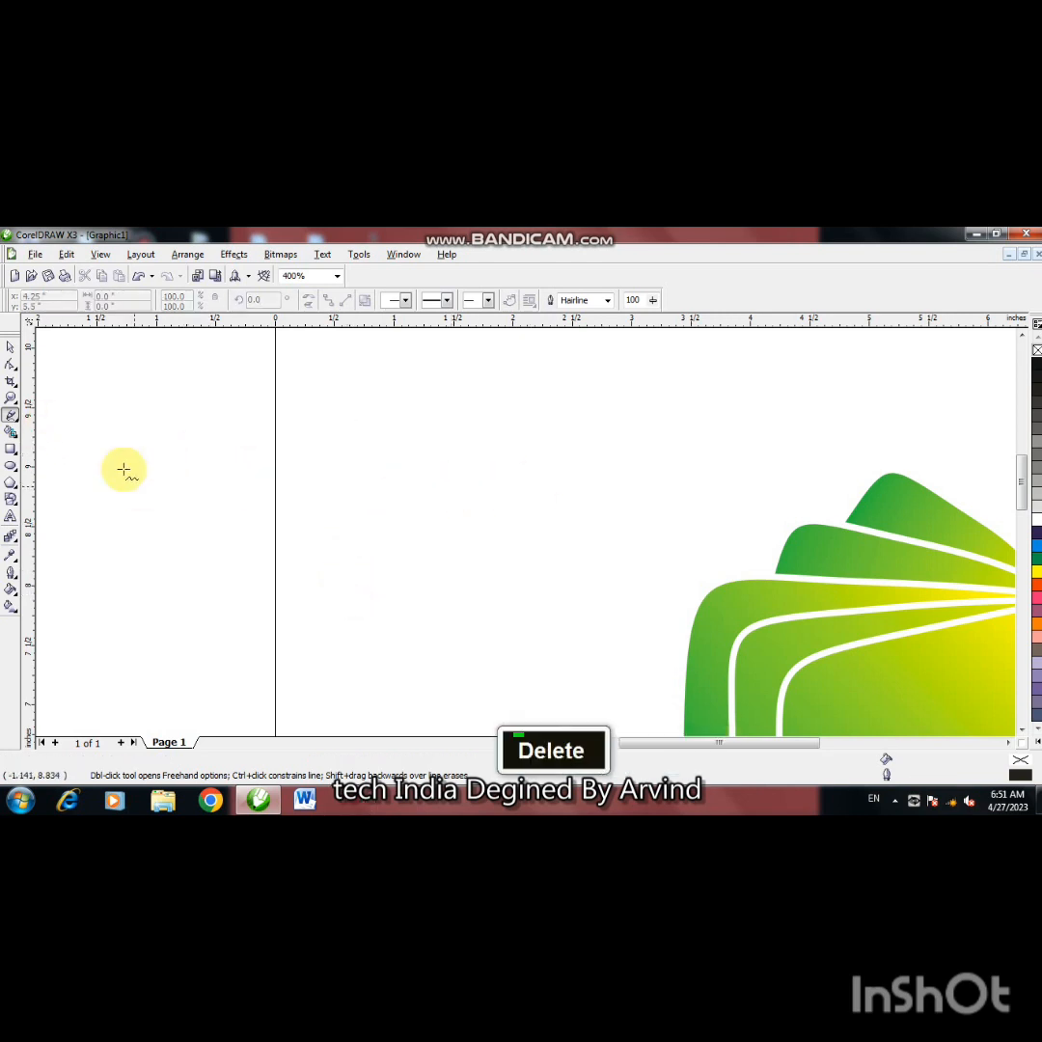
Step: Draw a narrow vertical closed path about 1.24 inches tall with the Bezier tool, in the empty area beside the cup
left_click(11, 416)
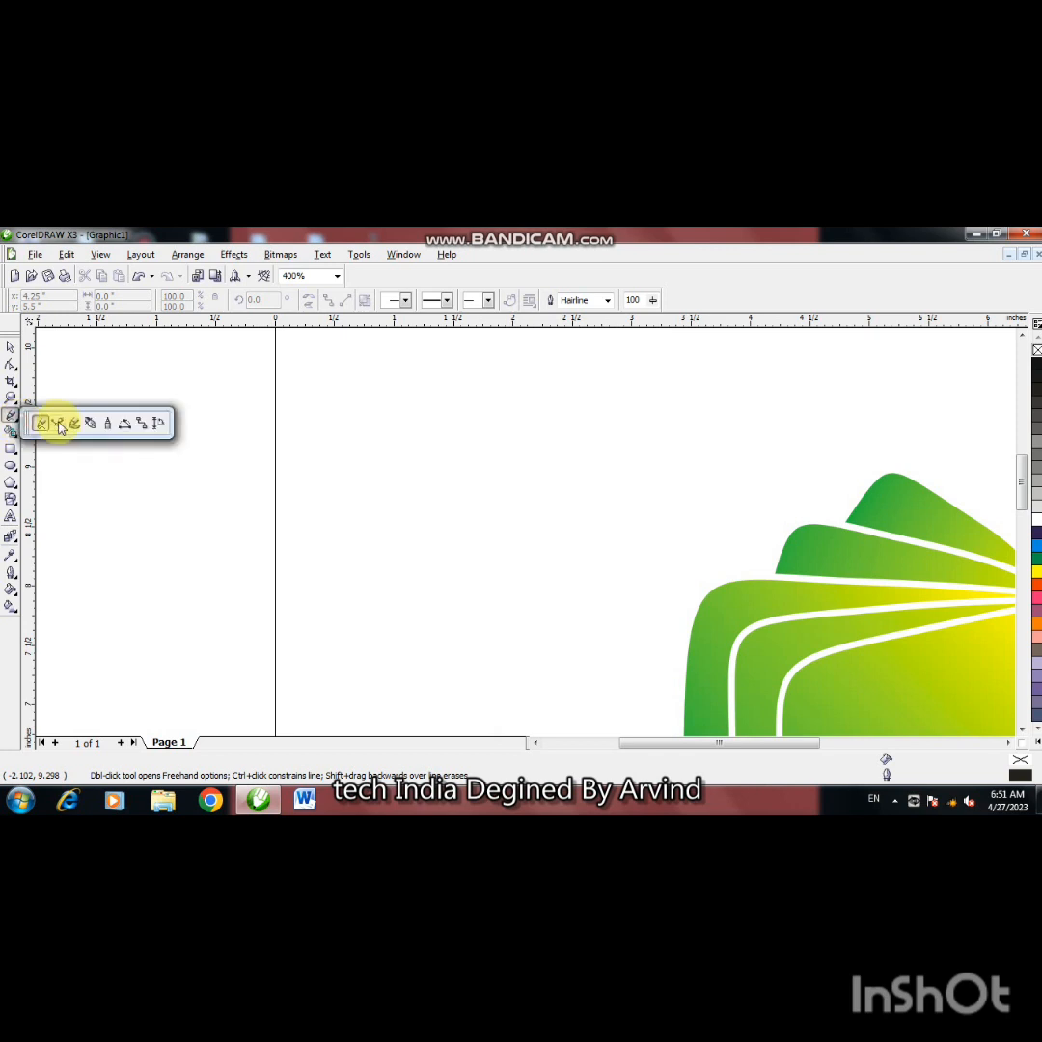
left_click(45, 421)
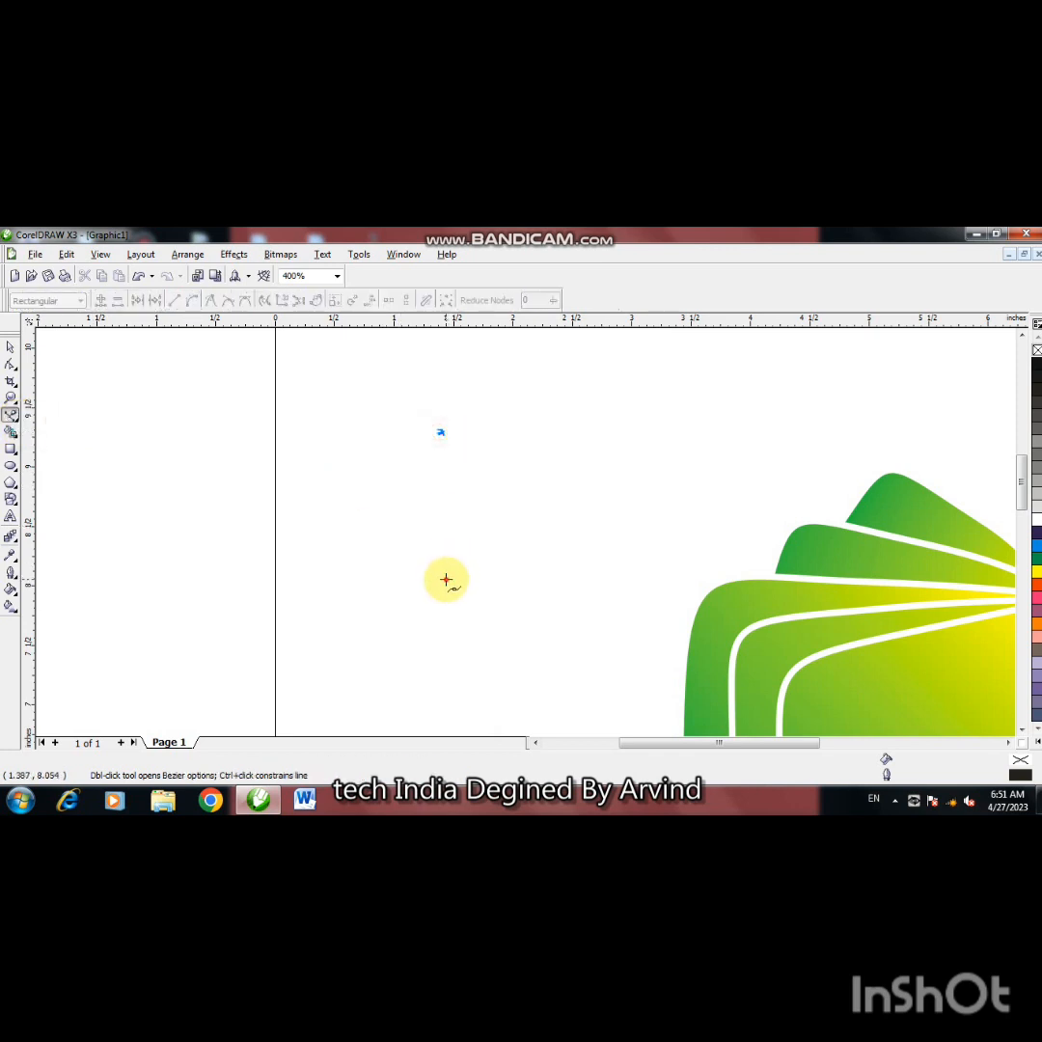
left_click(446, 580)
left_click(441, 432, "shift")
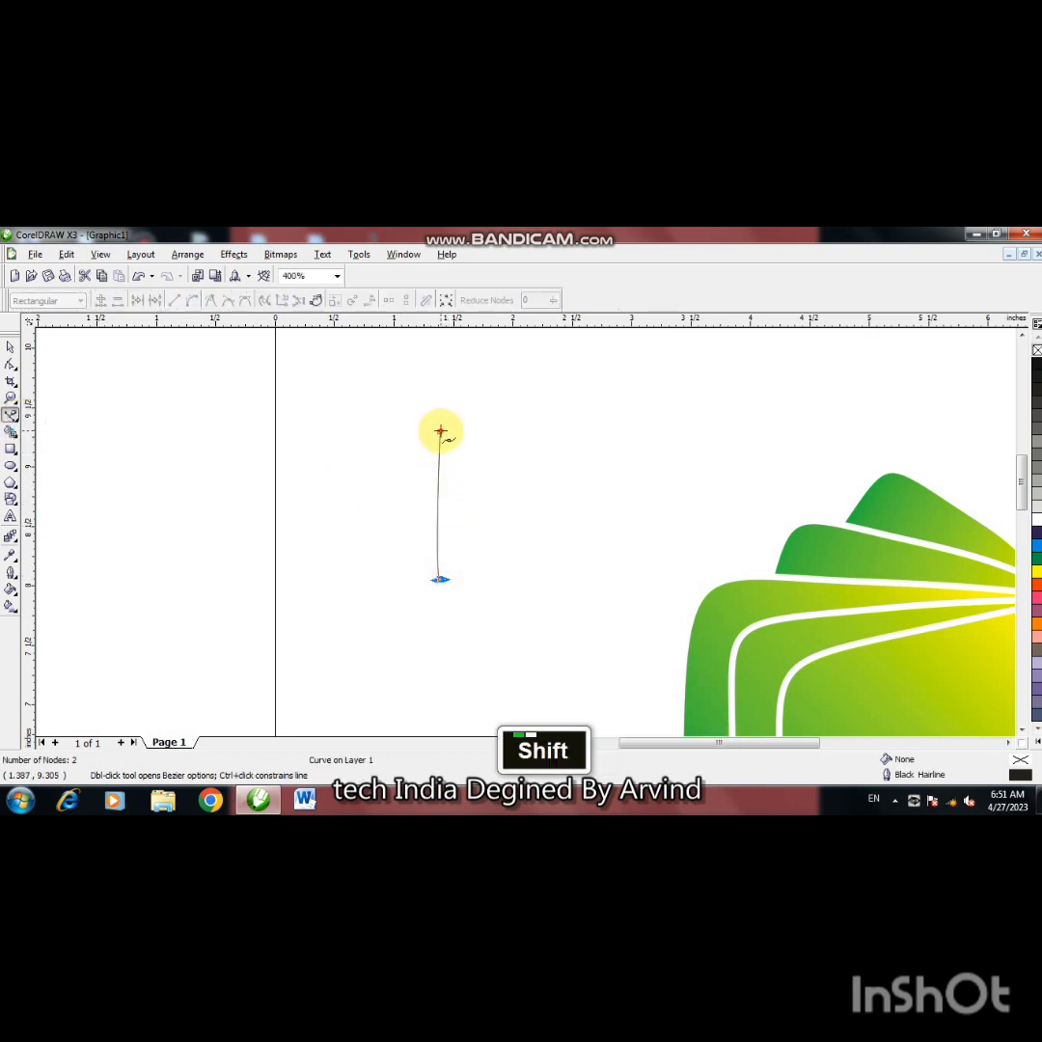
Step: Turn both sides of the narrow path into straight lines between its two end nodes
left_click(10, 363)
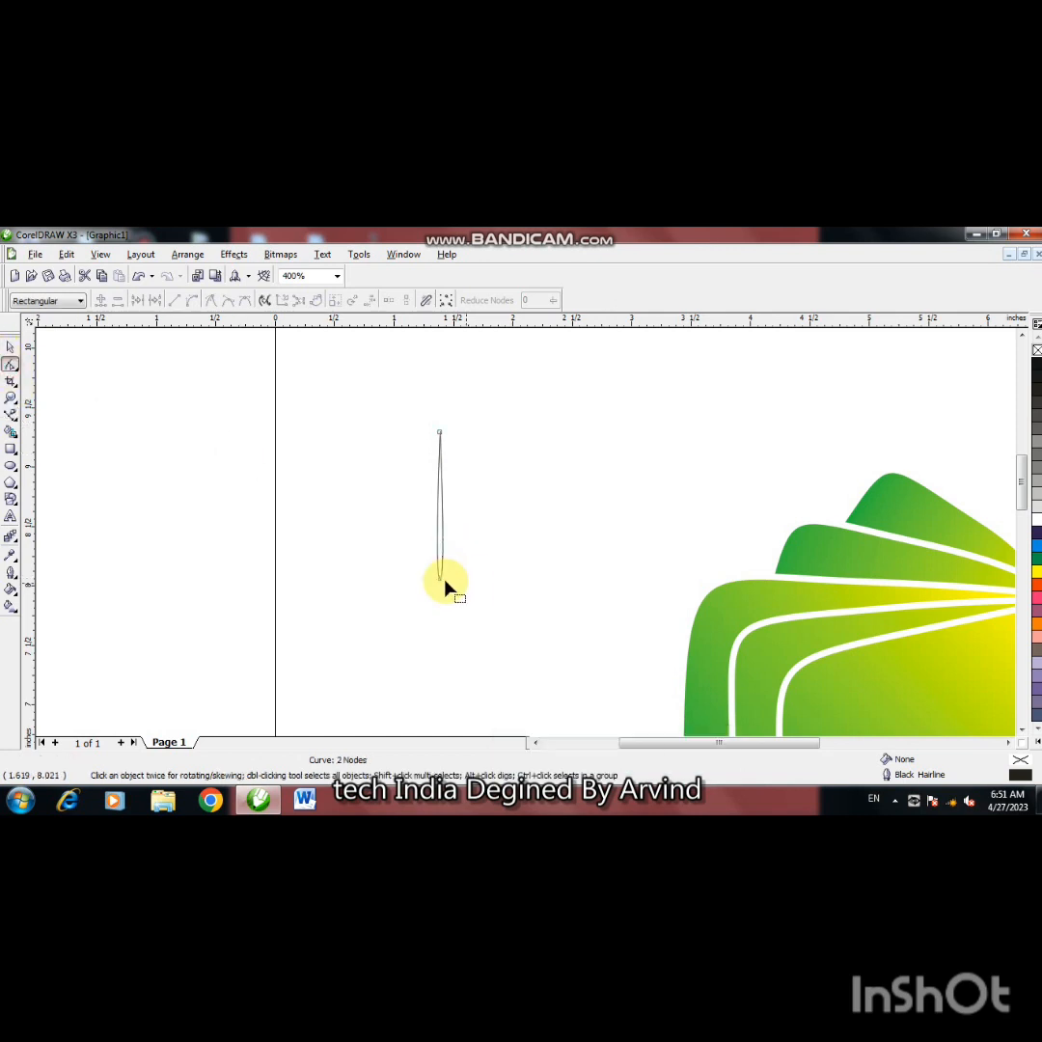
right_click(442, 580)
left_click(481, 417)
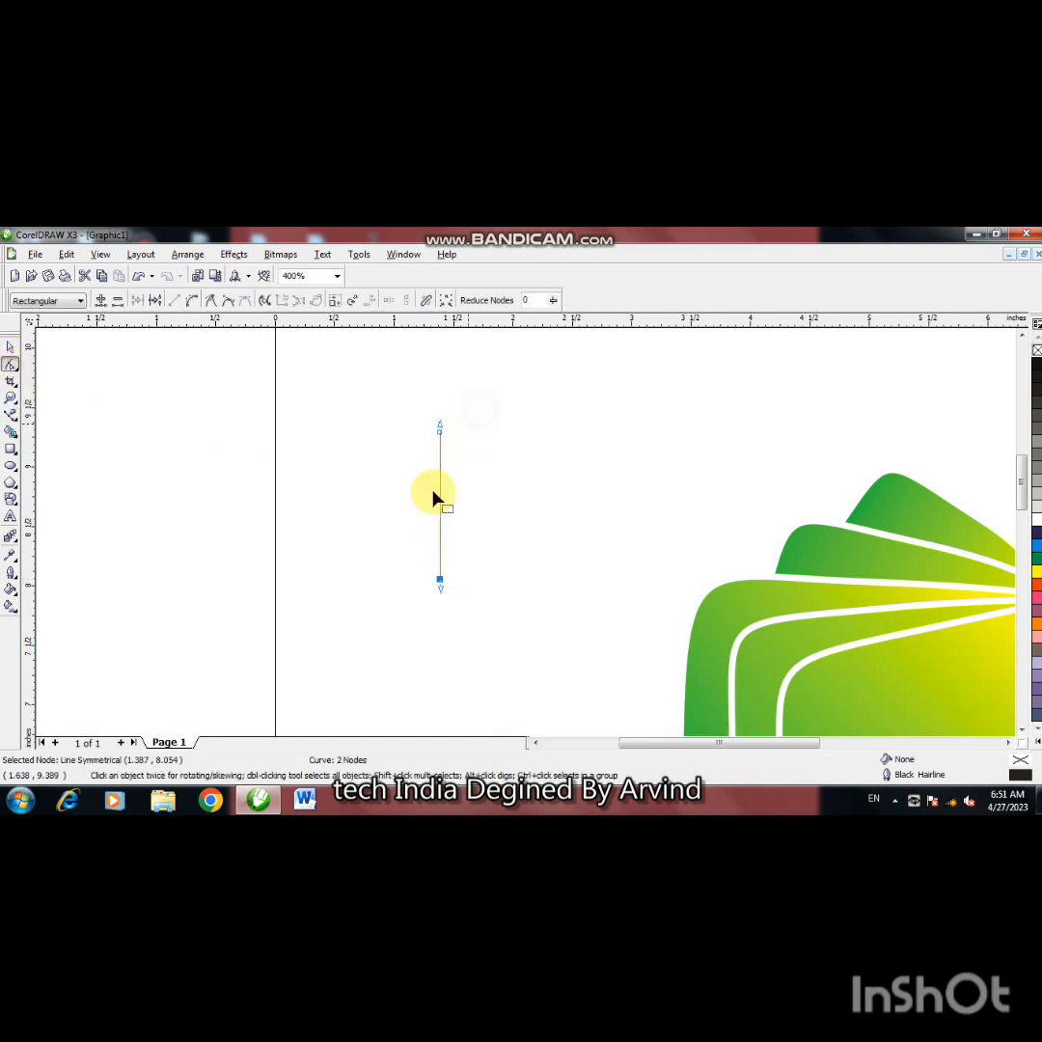
right_click(439, 584)
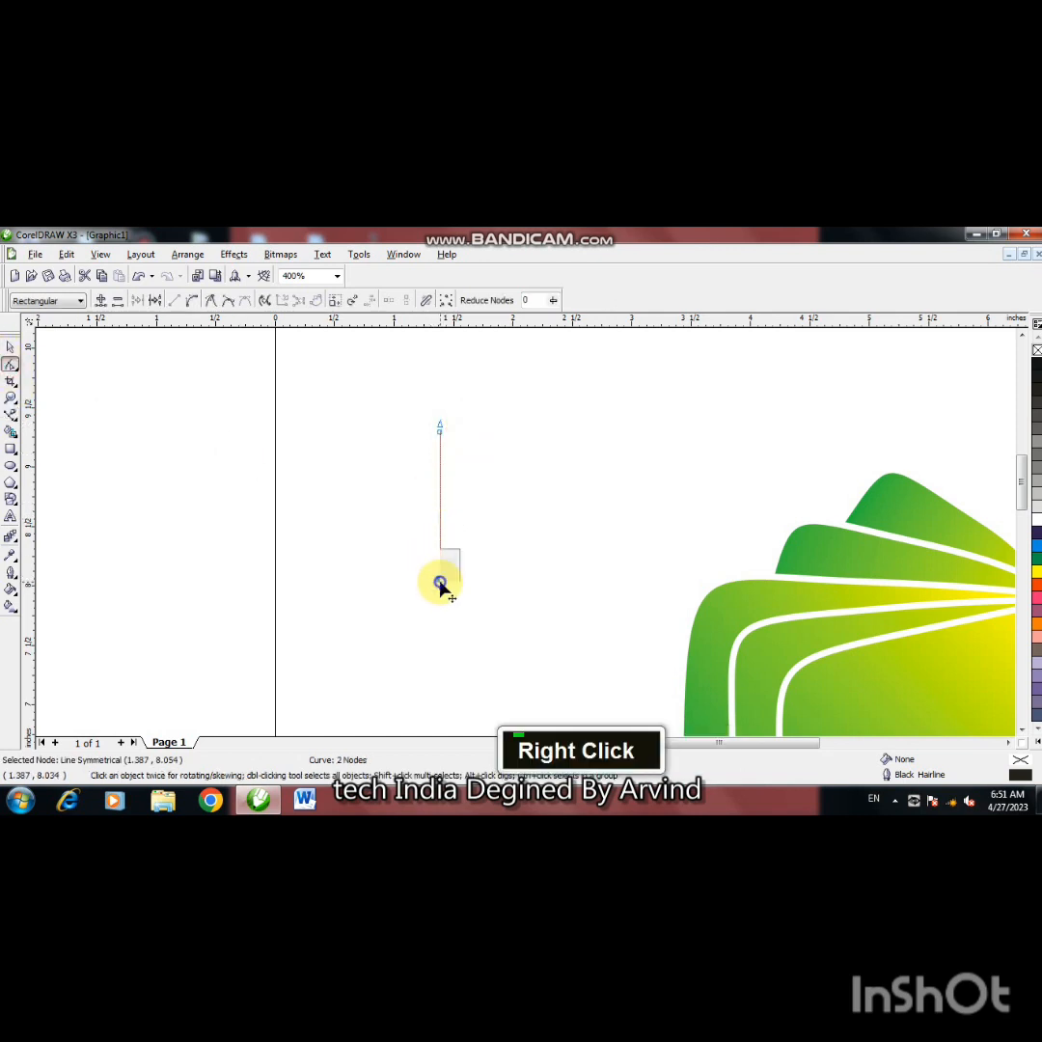
left_click(394, 470)
right_click(441, 436)
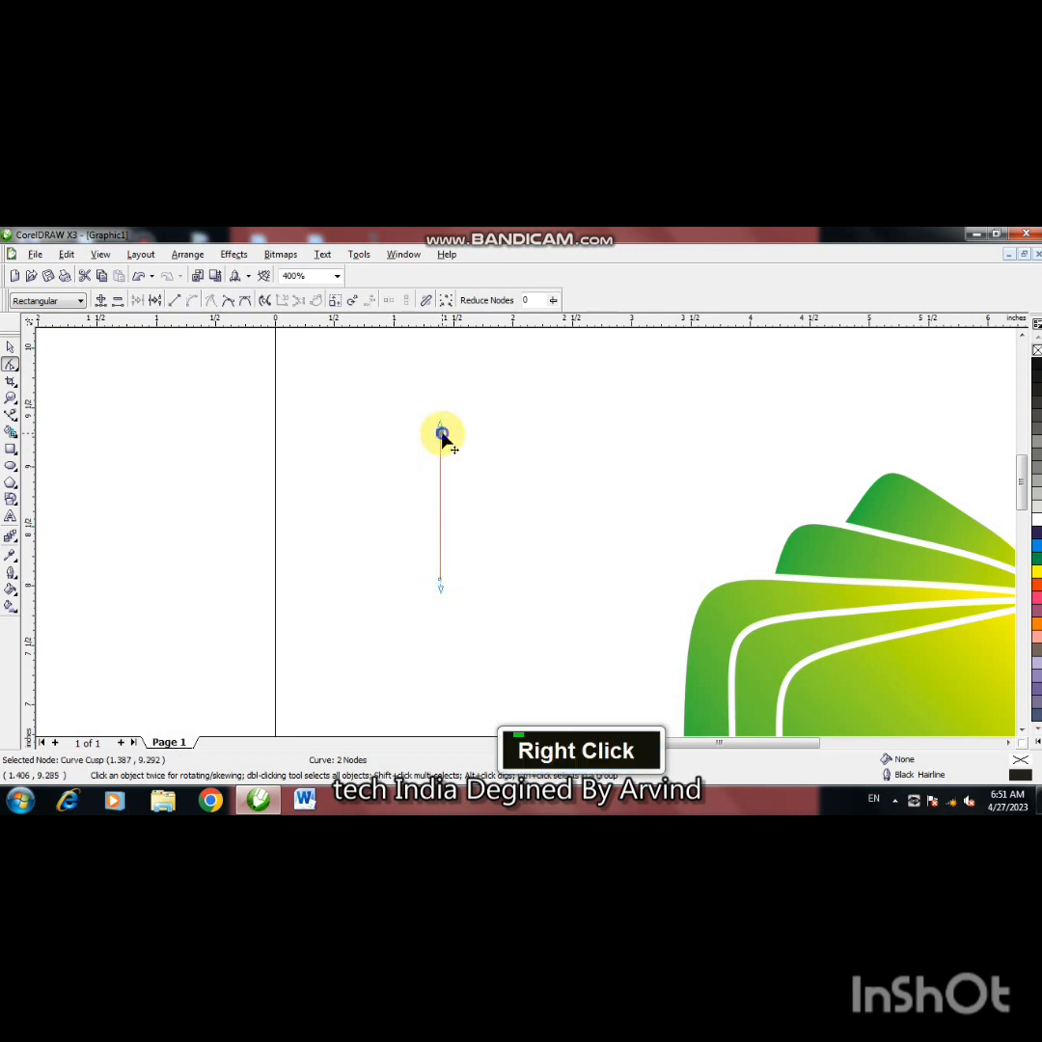
left_click(469, 473)
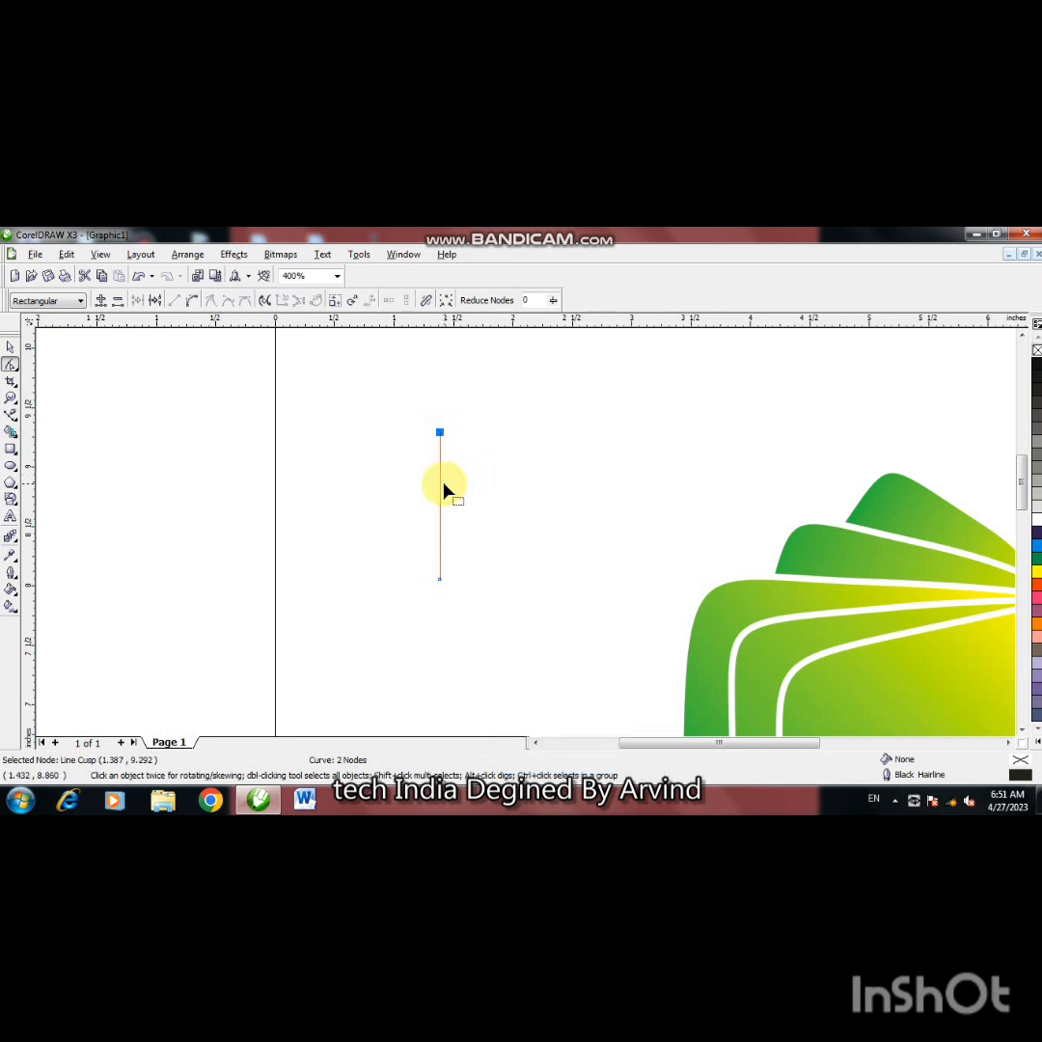
Step: Convert one side of the path to a curve and bend it into an S that bulges left near its base
right_click(440, 482)
left_click(475, 540)
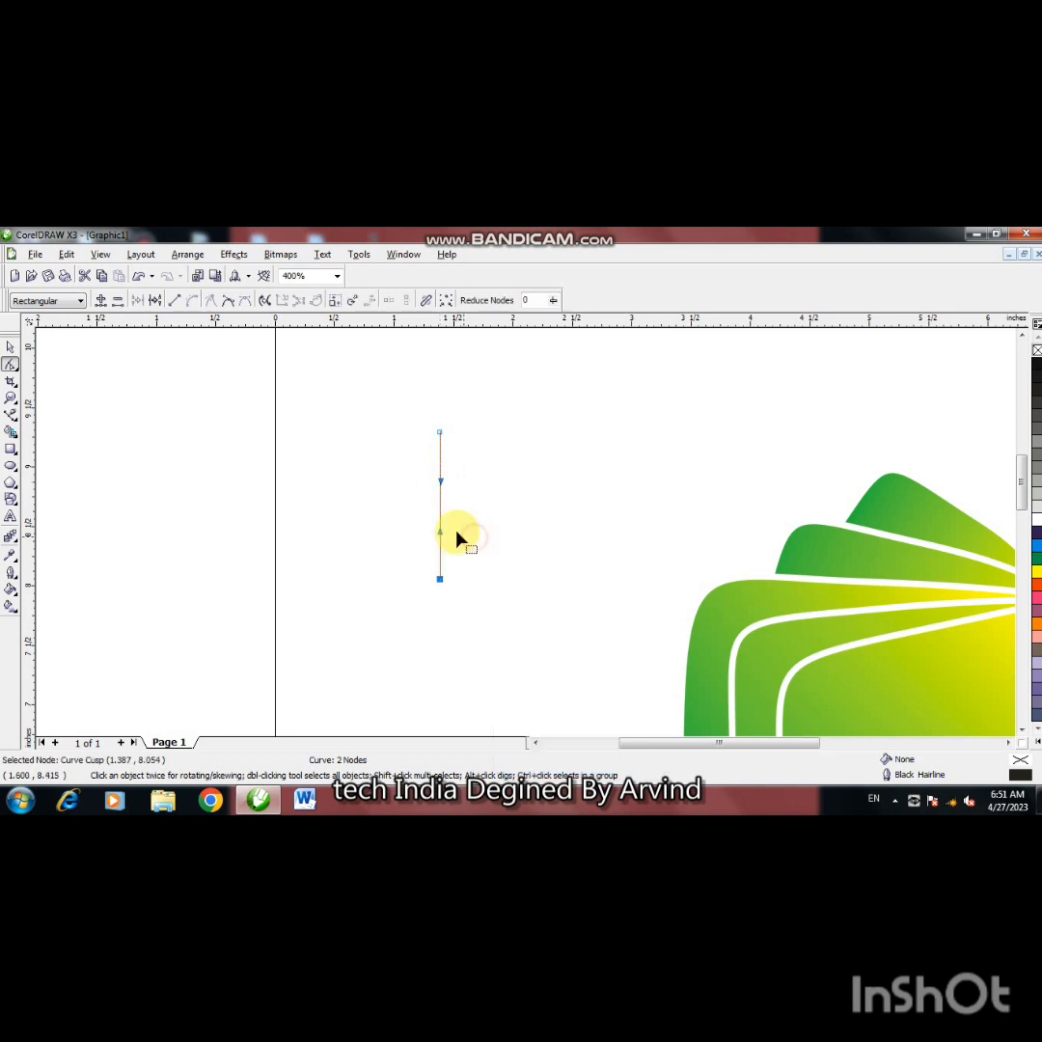
left_click_drag(444, 485, 465, 484)
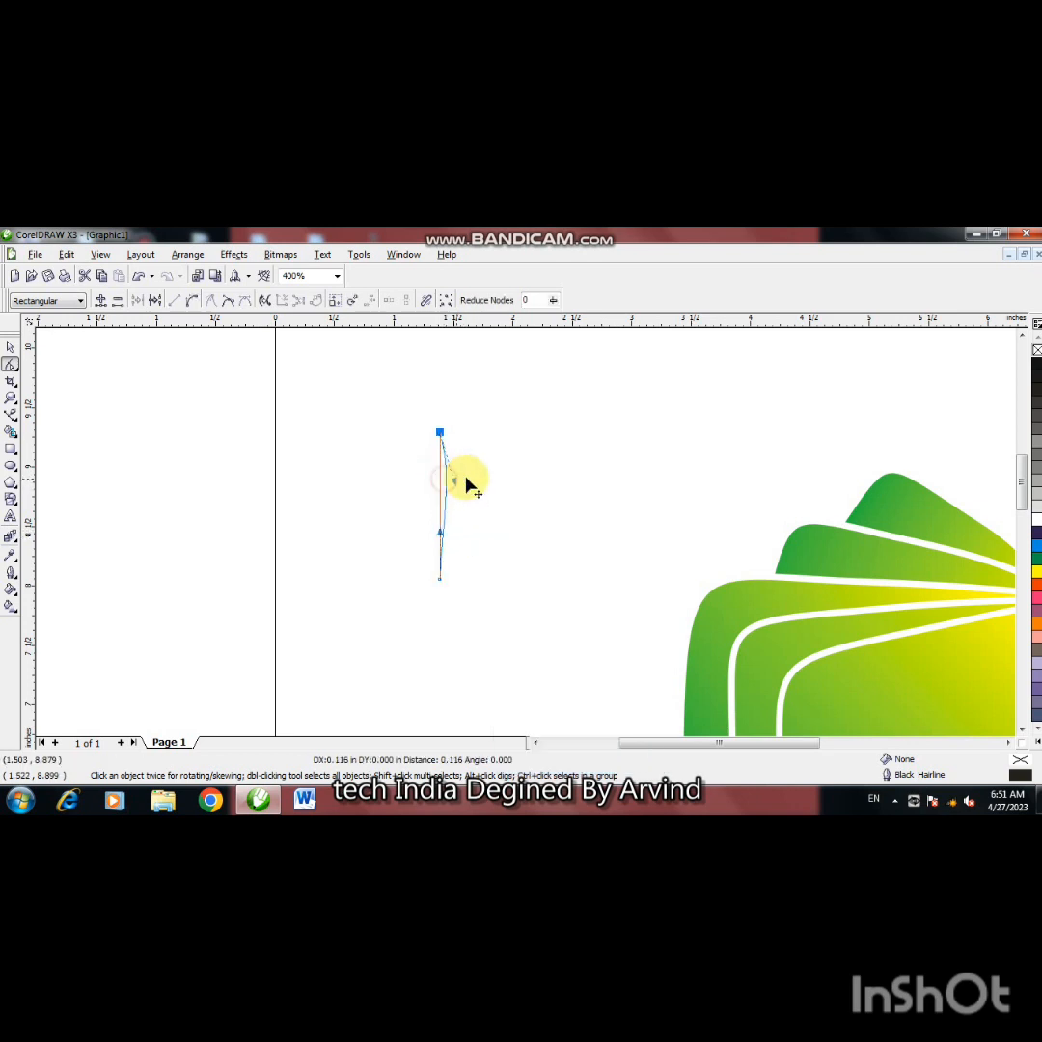
left_click_drag(442, 542, 379, 539)
Step: Convert the remaining straight side to a curve bulging right, and refine the left curve to form a teardrop
right_click(439, 523)
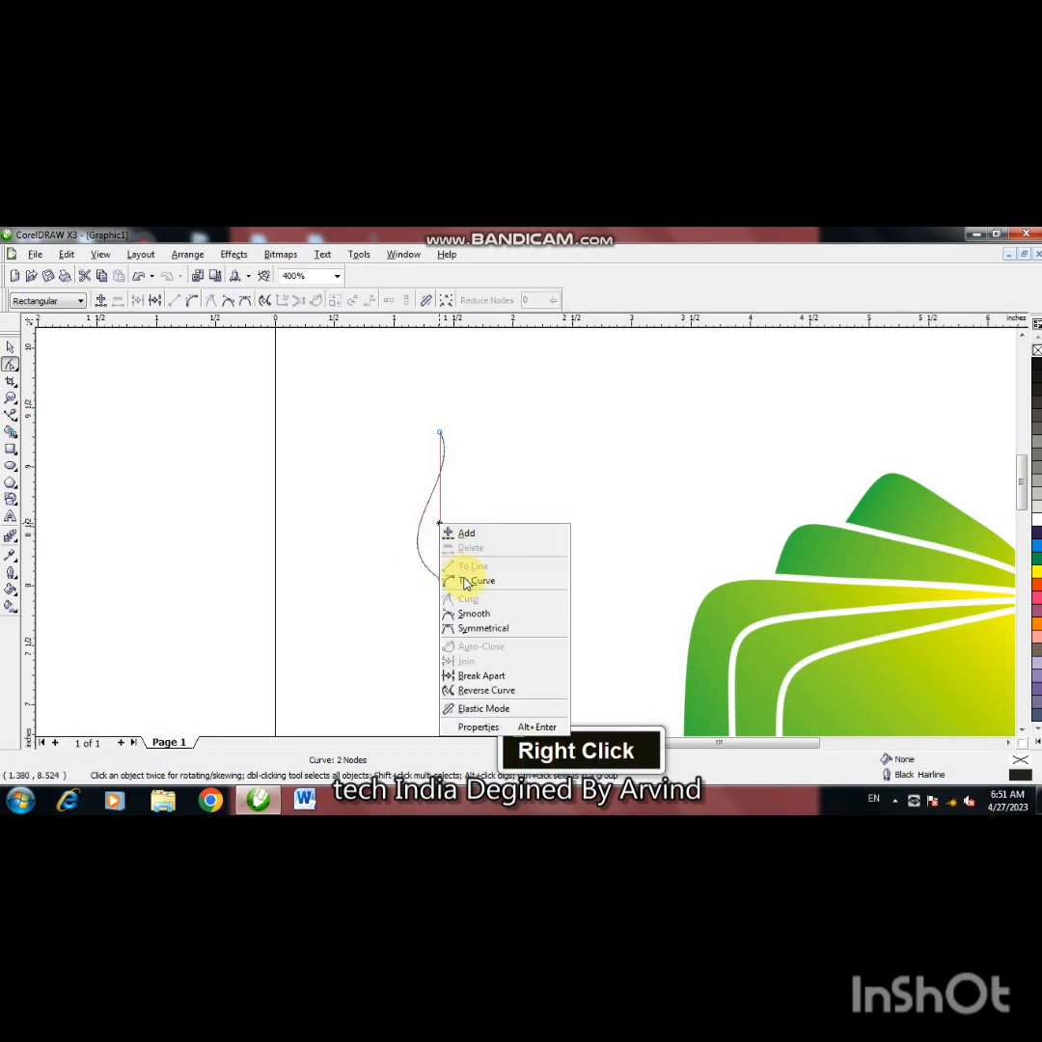
left_click(469, 581)
left_click_drag(439, 481, 489, 479)
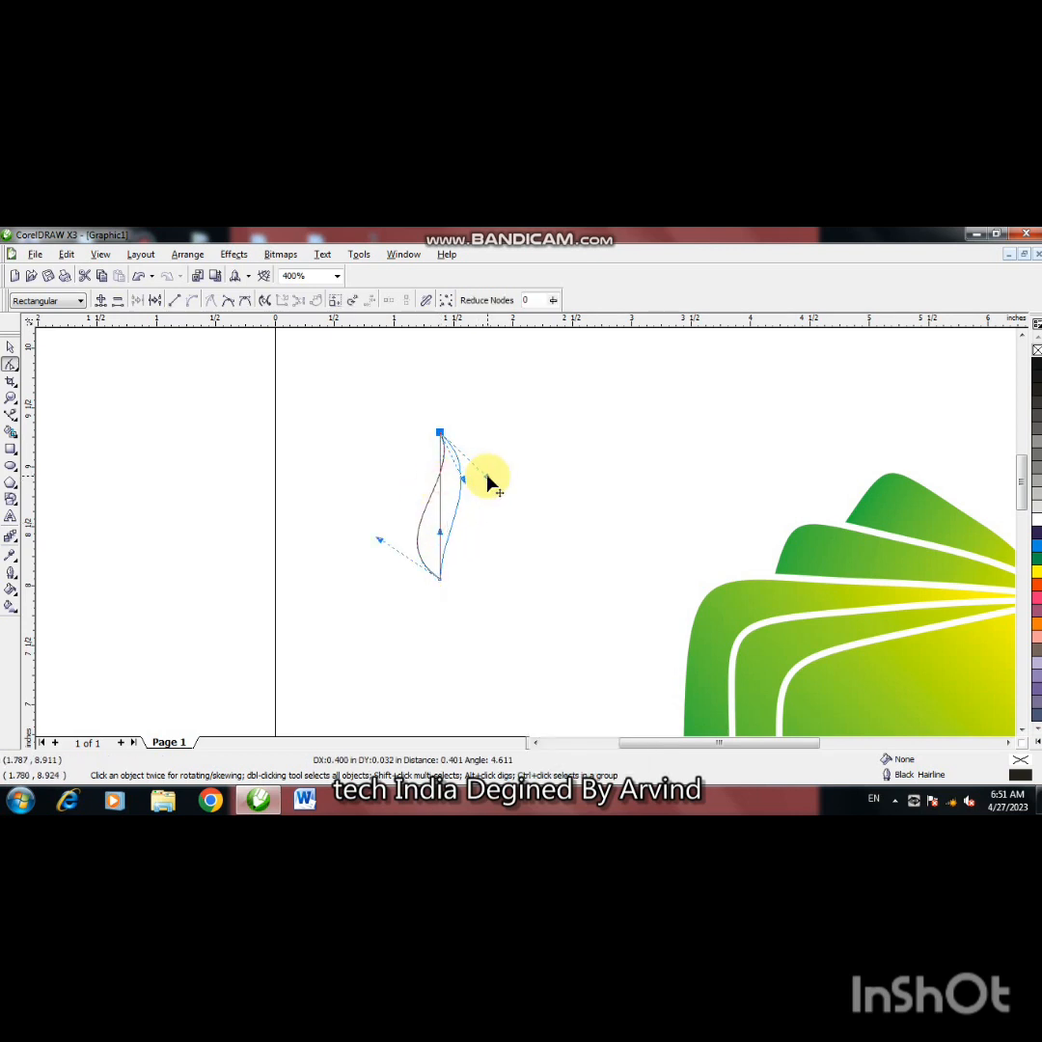
left_click_drag(442, 540, 516, 577)
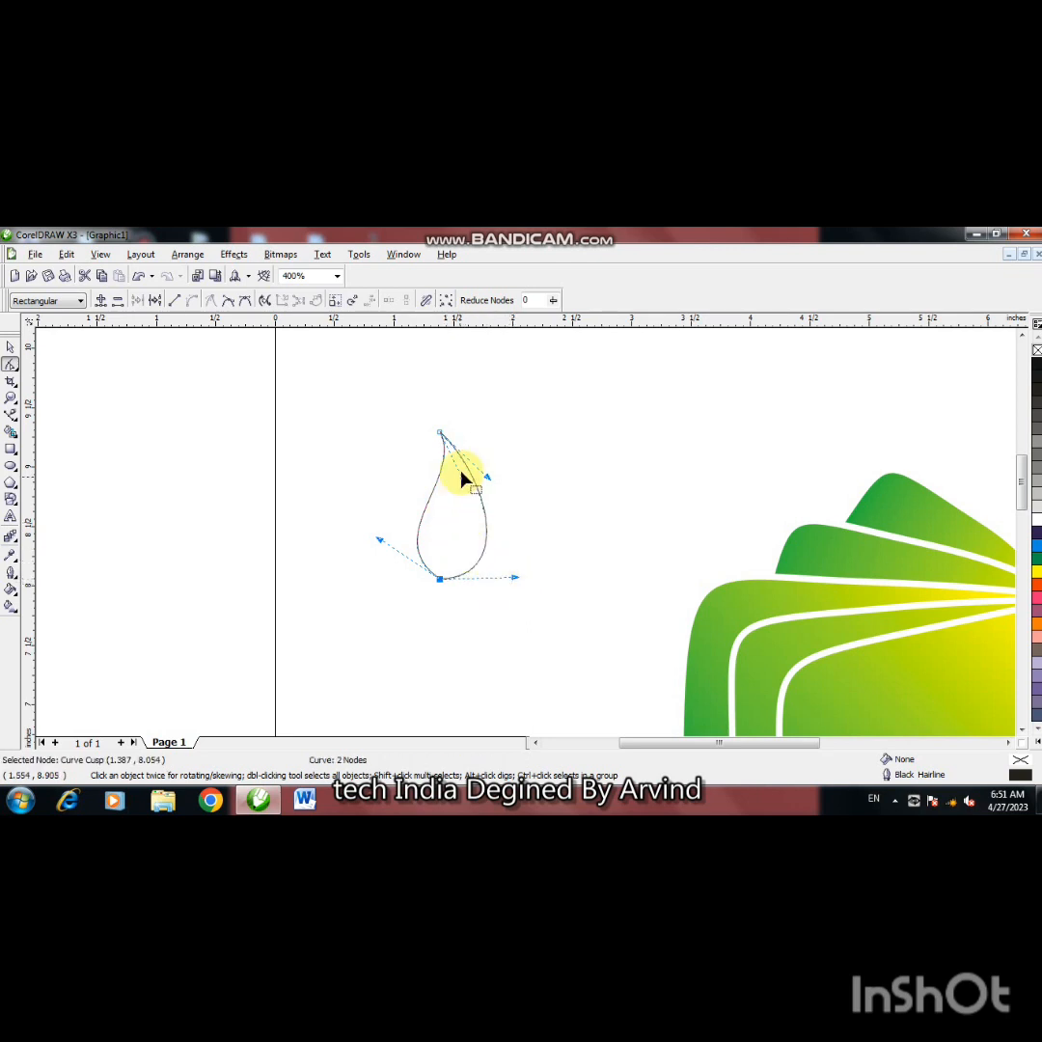
left_click_drag(462, 477, 469, 487)
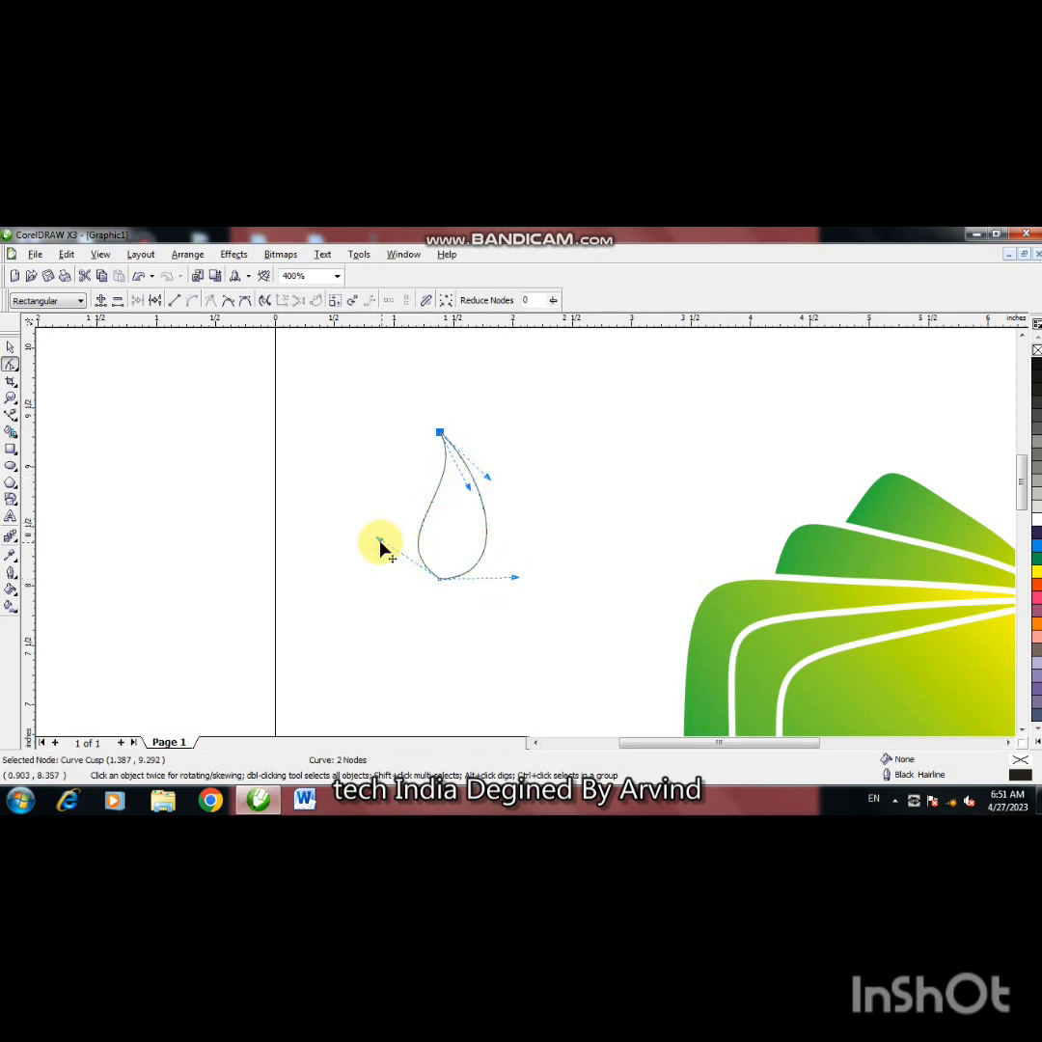
left_click_drag(381, 546, 366, 538)
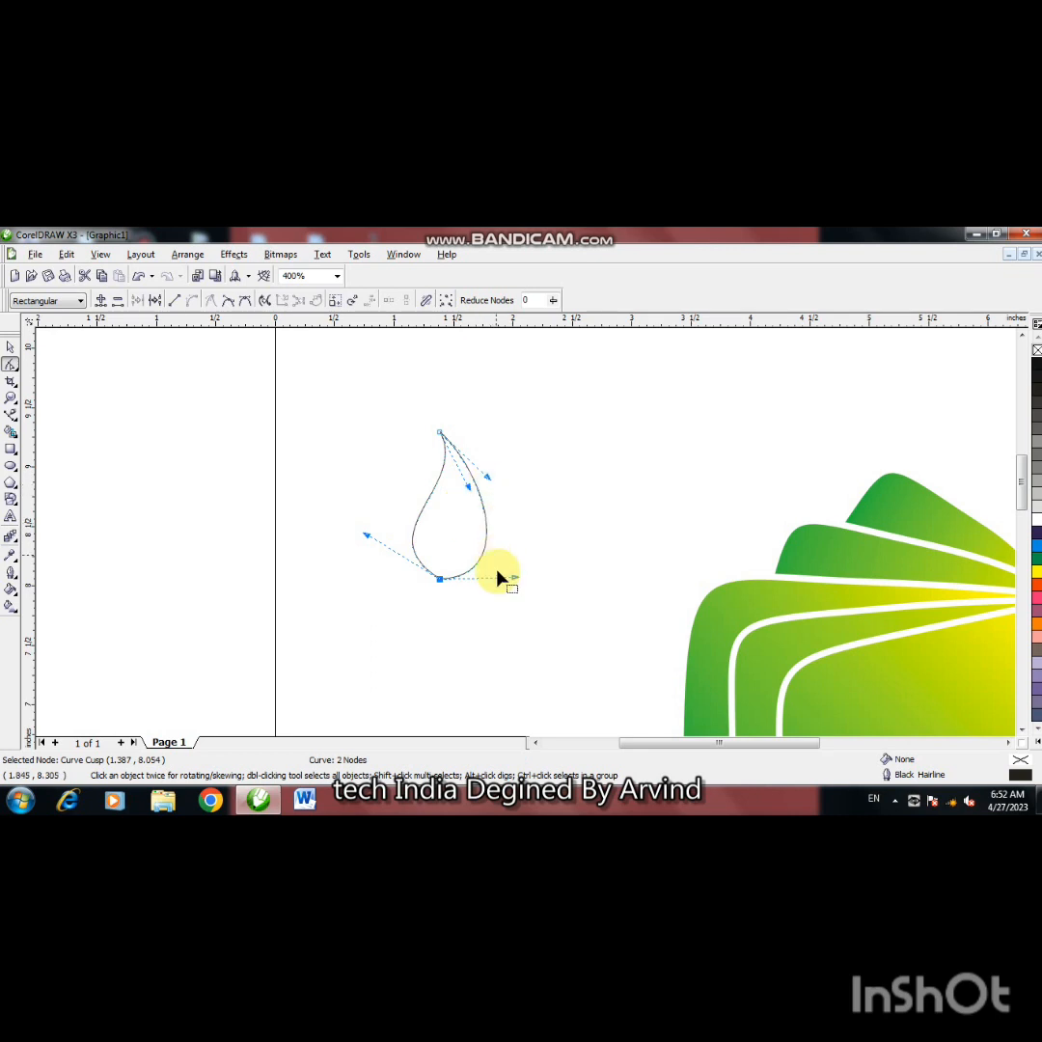
Step: Fine-tune the teardrop's lower right curve beside its bottom node, and deselect the shape
left_click_drag(513, 577, 517, 579)
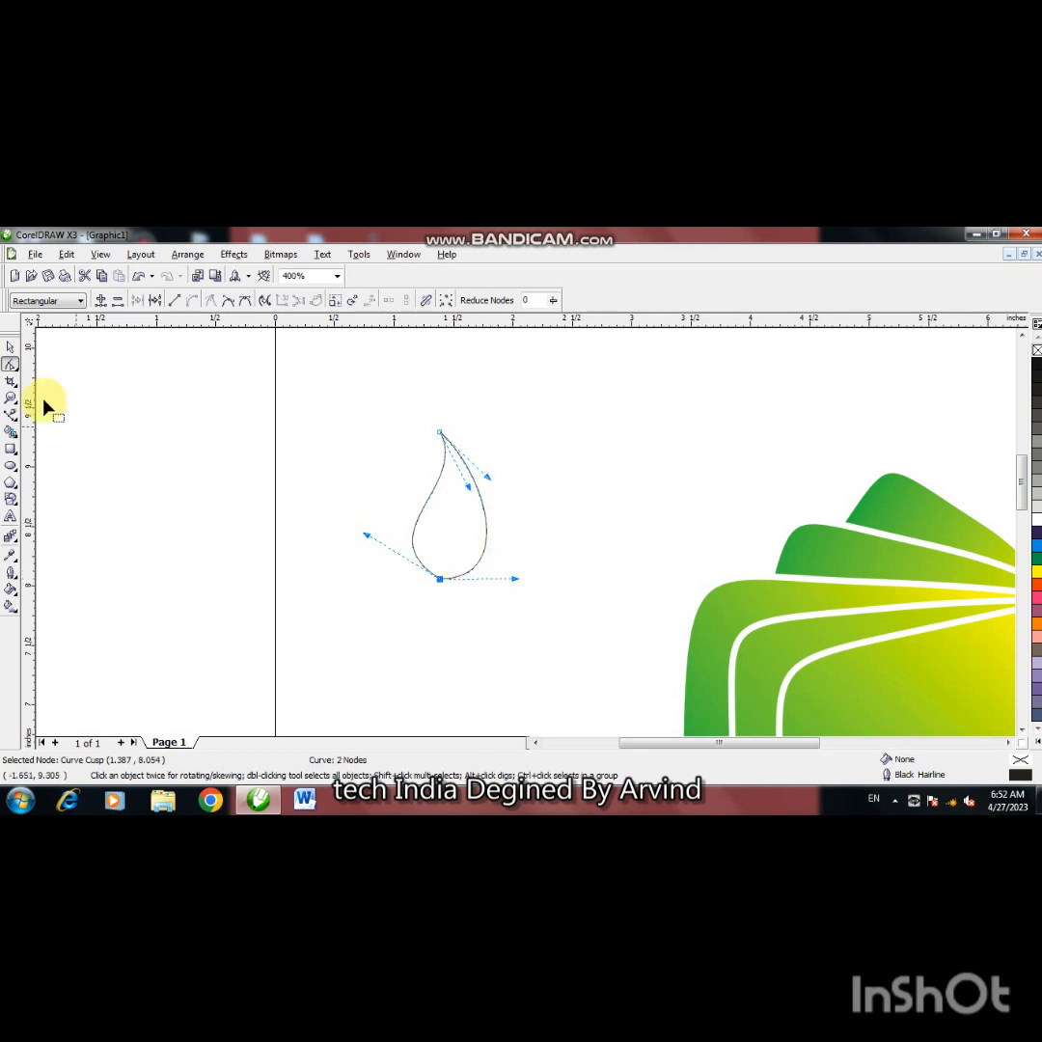
left_click(9, 354)
double_click(120, 467)
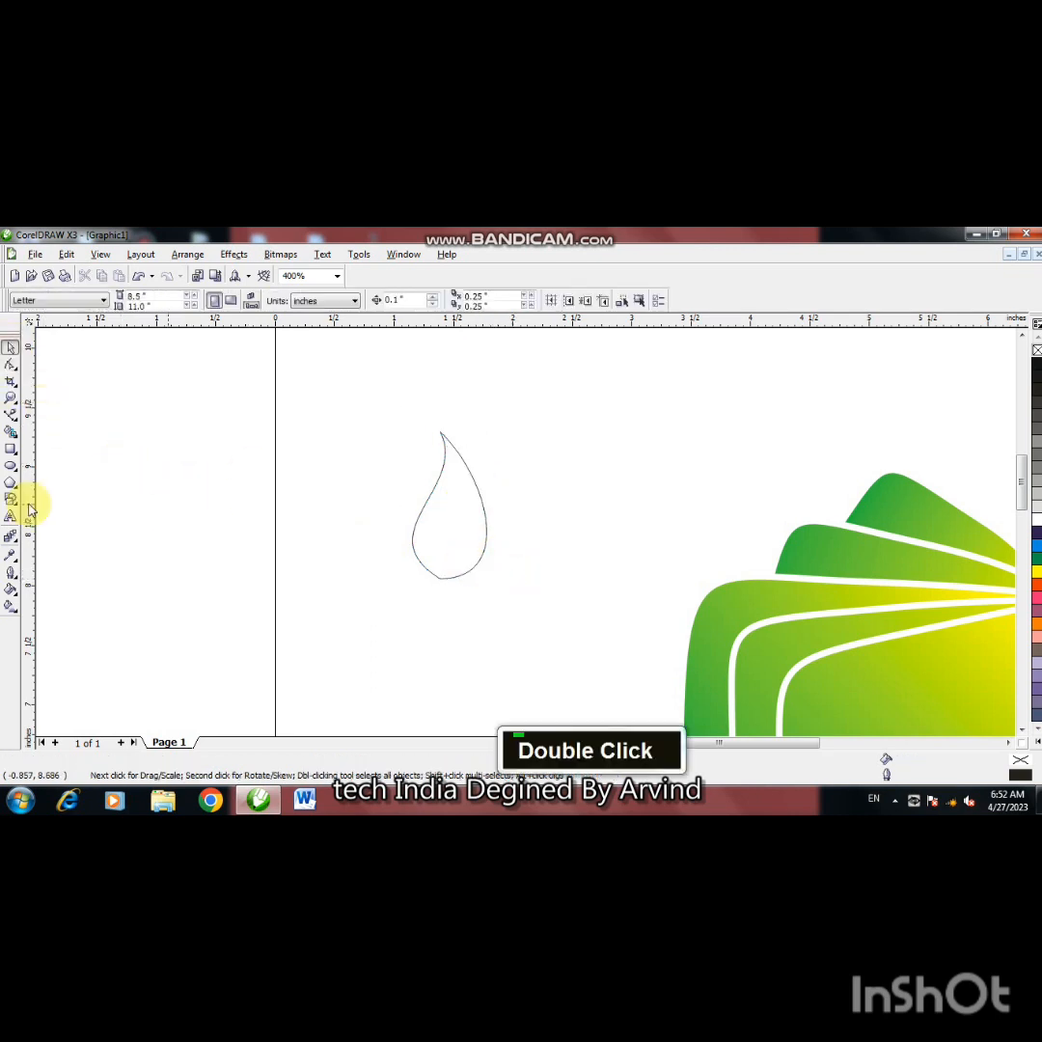
Step: Draw a narrow three-node closed path with the Bezier tool from just below the teardrop's base up to its tip
left_click(18, 413)
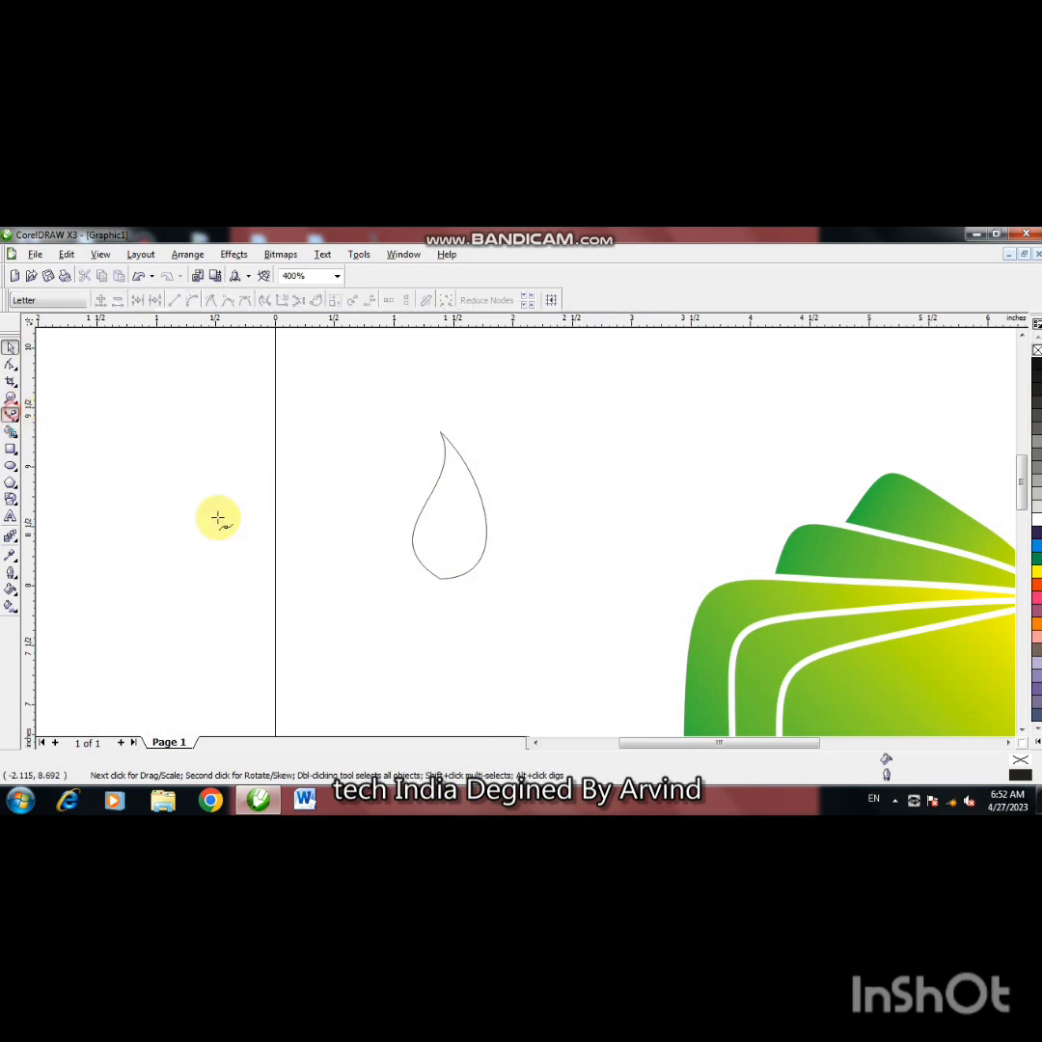
left_click(438, 590)
left_click(439, 431)
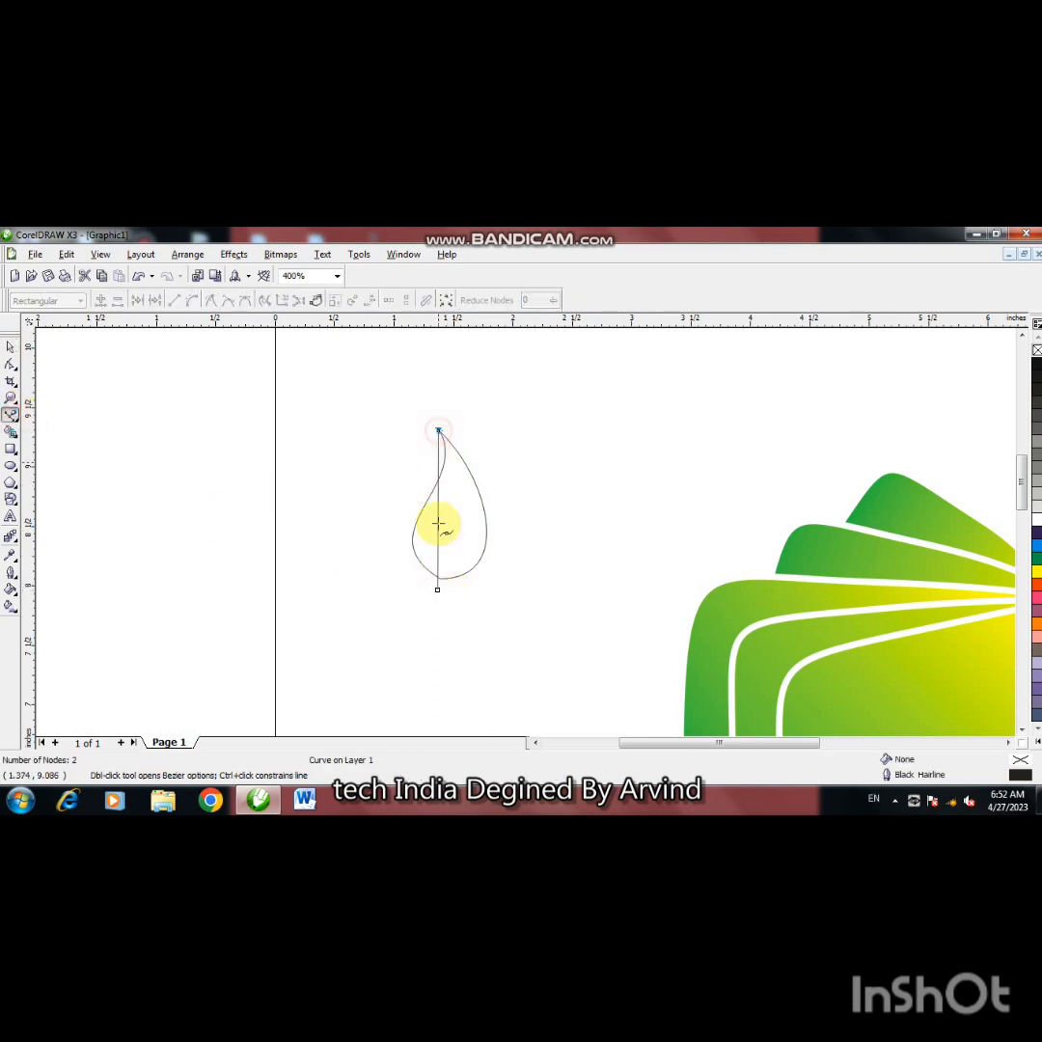
left_click(438, 591)
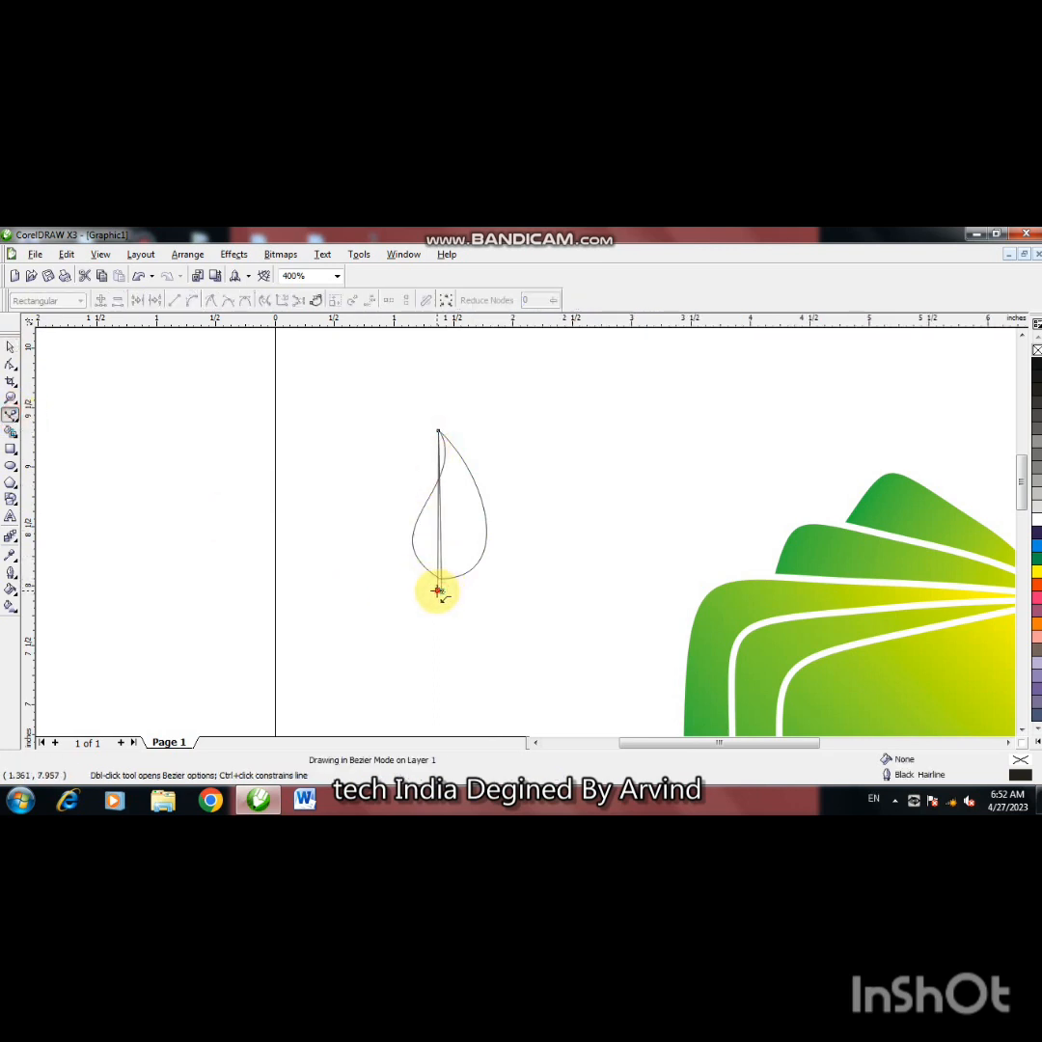
Step: Move the narrow path's top node inside the teardrop, slightly below and to the right of its tip
left_click(9, 364)
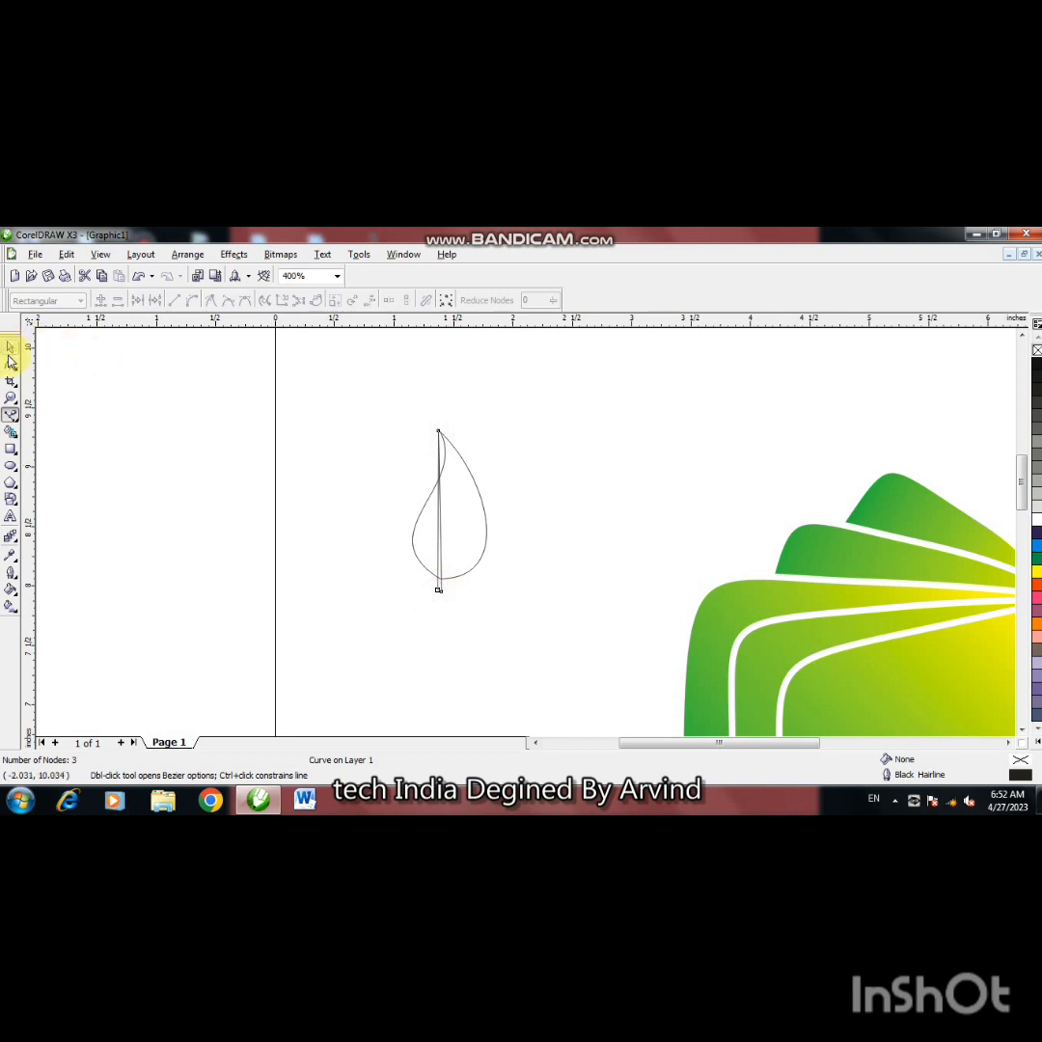
key("F2")
left_click(441, 472)
left_click_drag(524, 457, 547, 497)
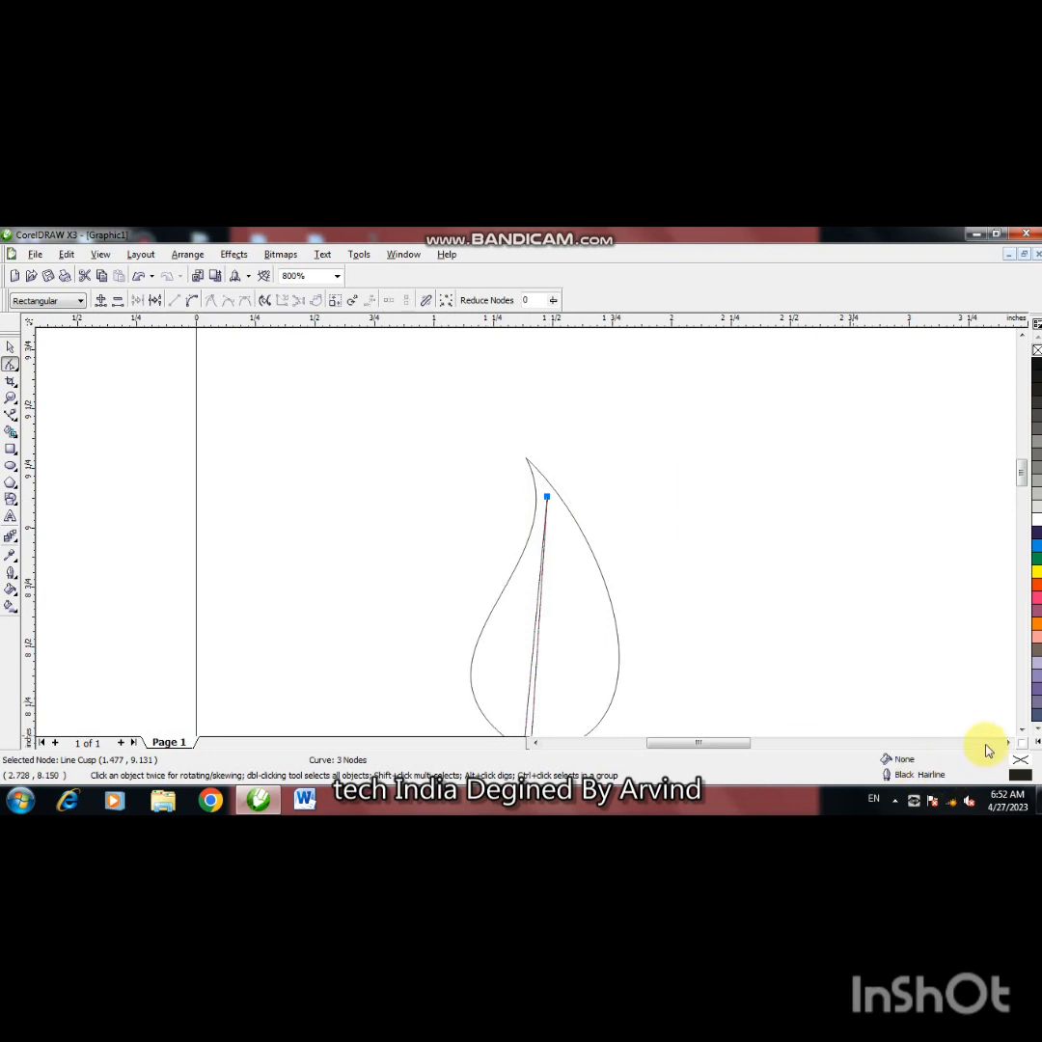
double_click(1021, 729)
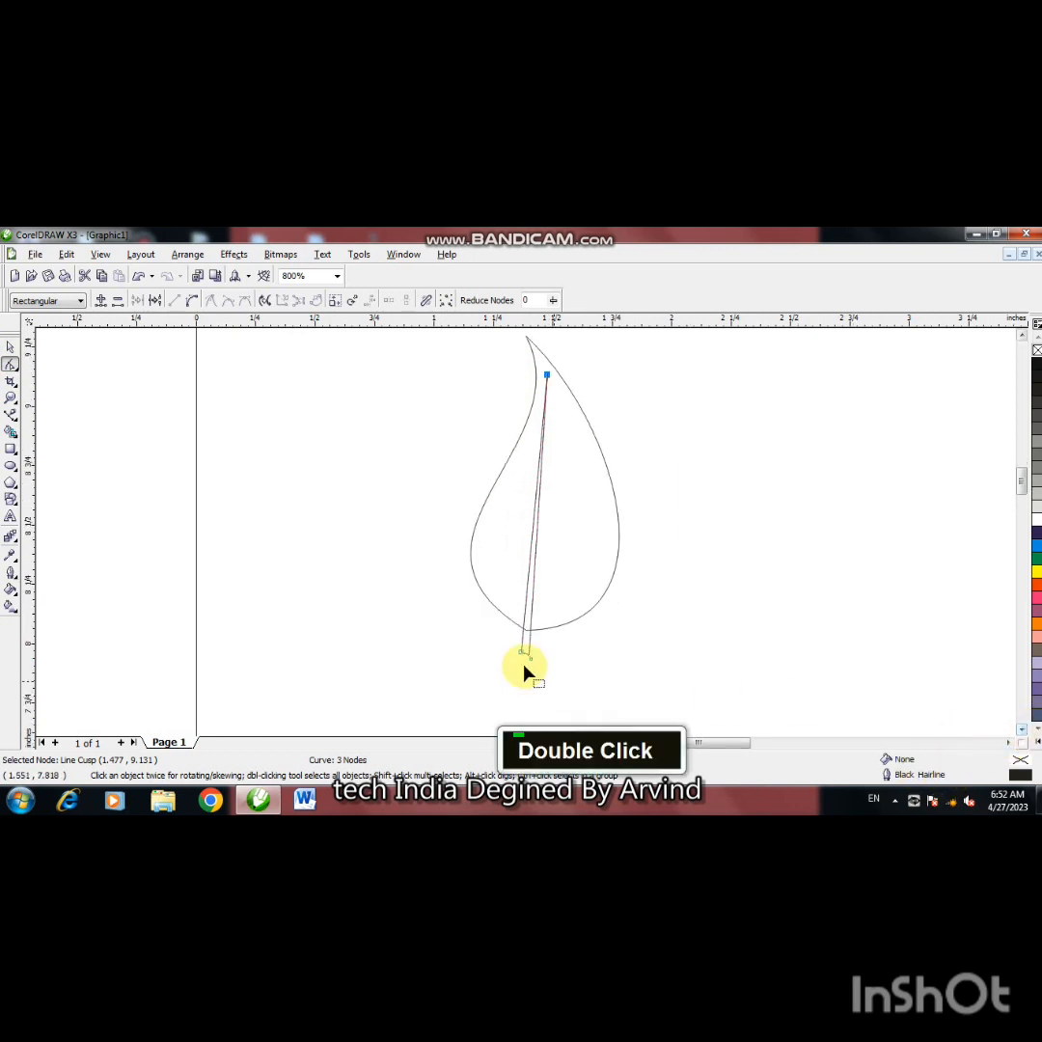
Step: Try to convert the narrow path's right side to a curve and bend it to the right
right_click(536, 560)
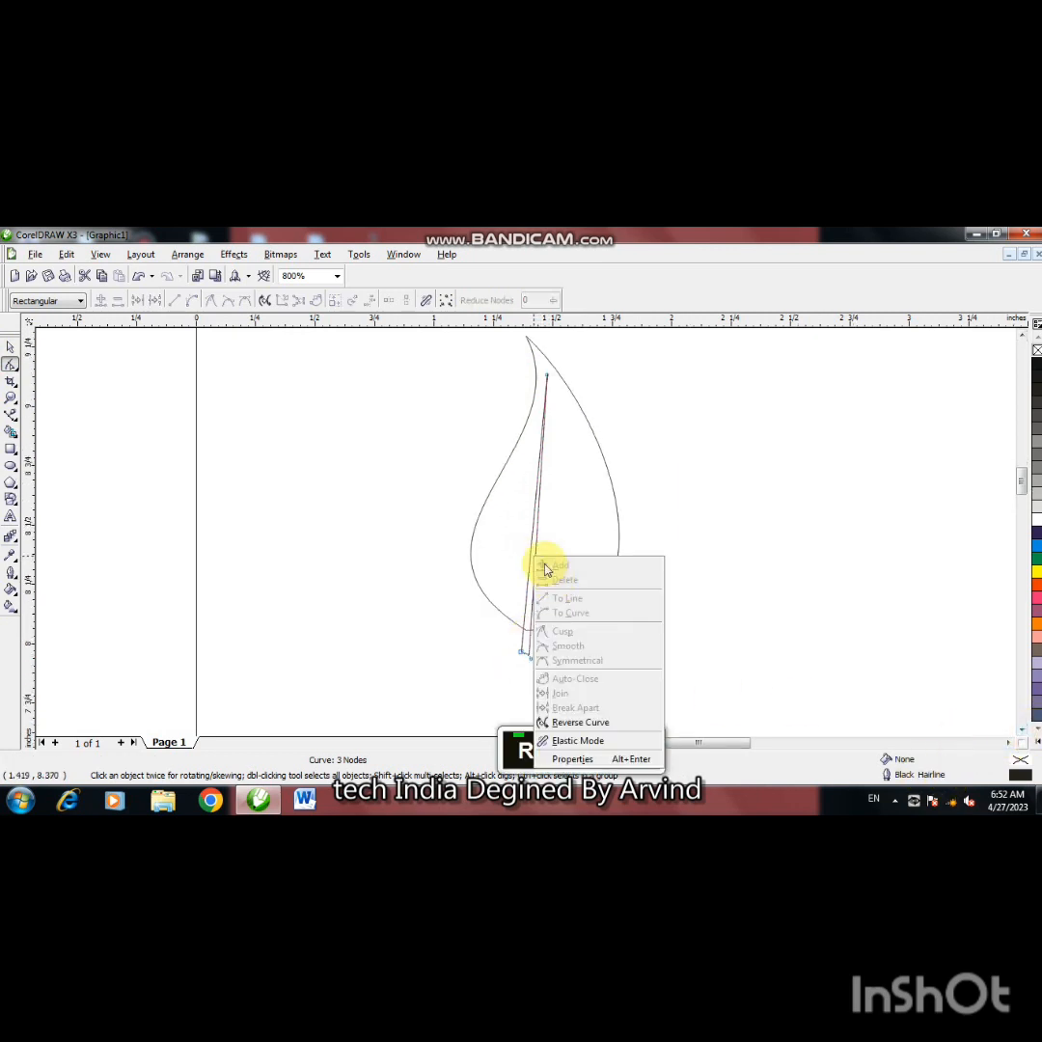
left_click(477, 558)
right_click(534, 556)
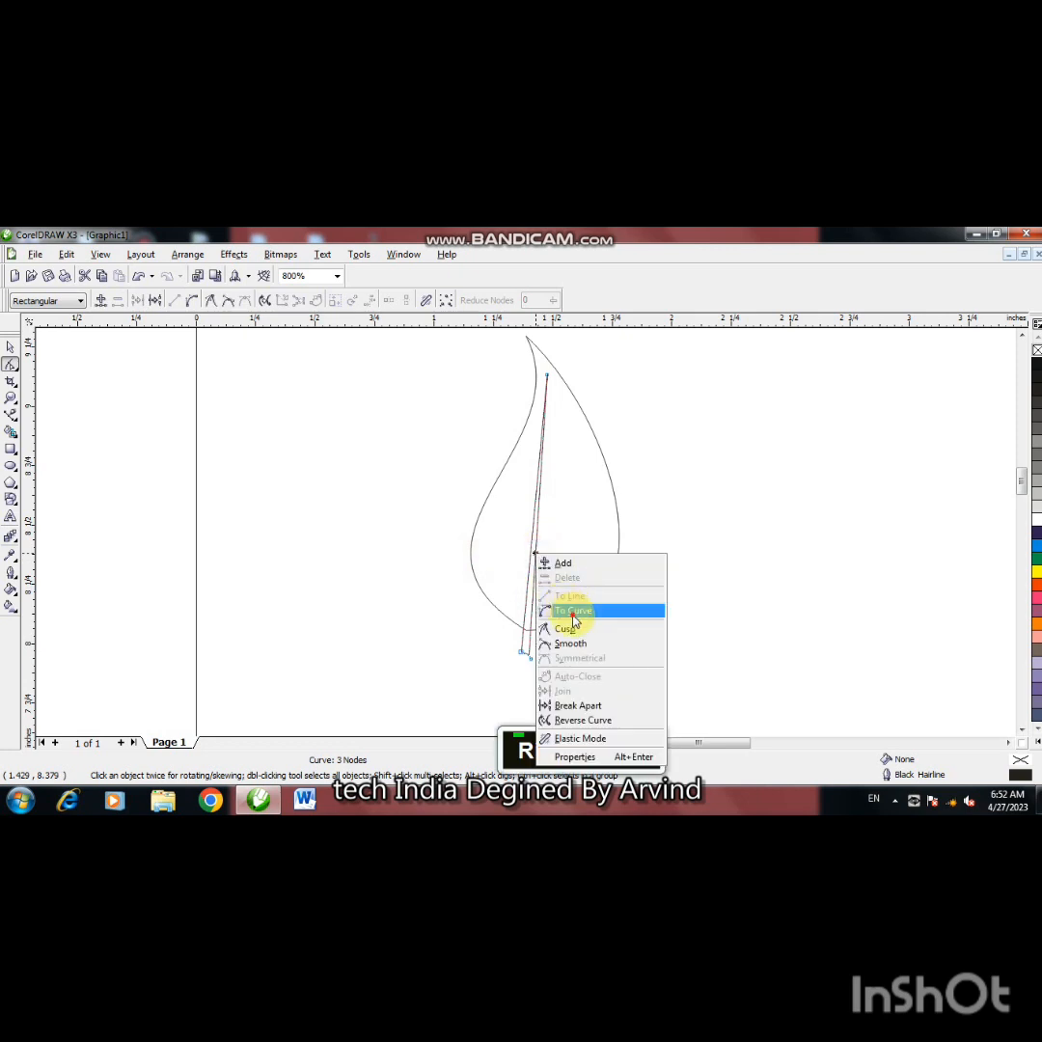
left_click(564, 596)
left_click_drag(537, 537, 566, 539)
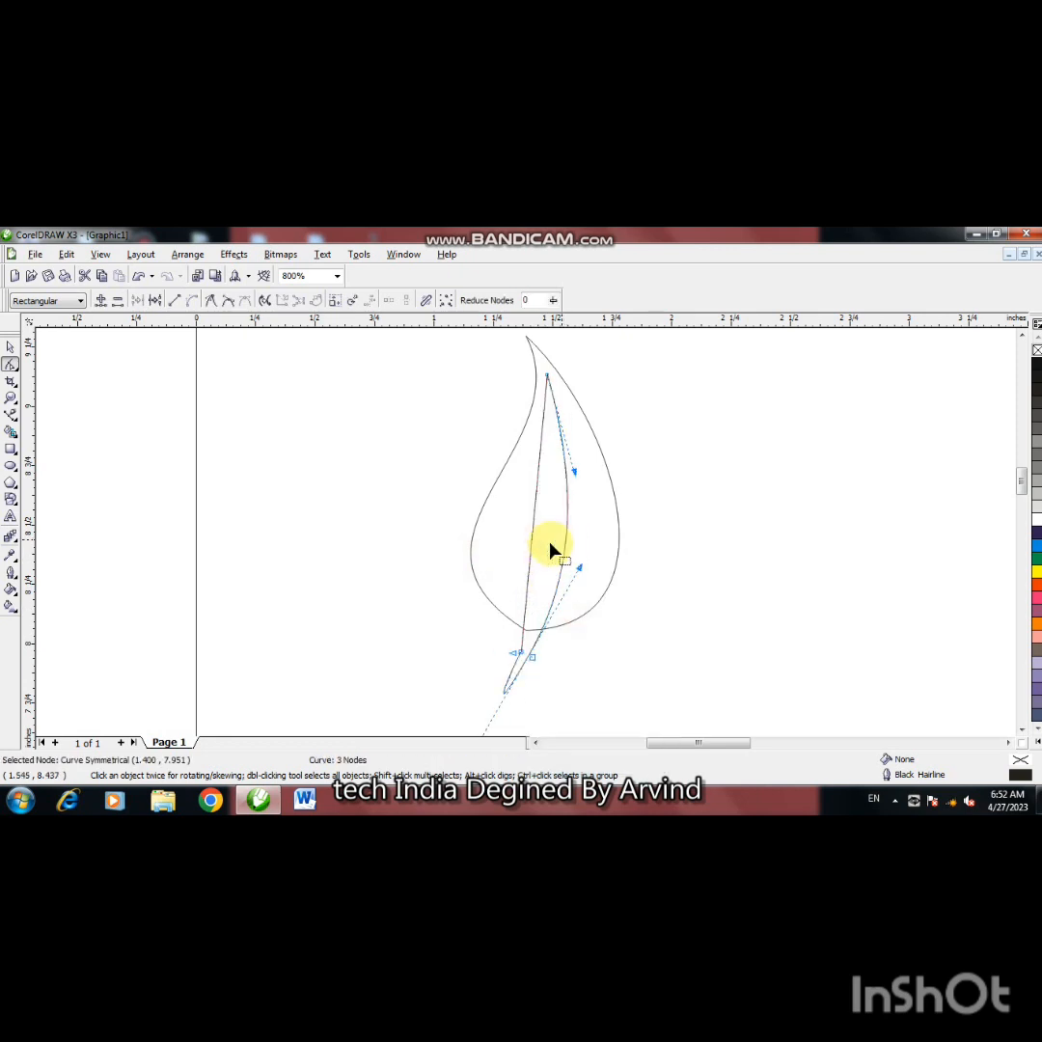
Step: Convert the distorted segments at the narrow path's two bottom nodes back to straight lines
right_click(533, 659)
left_click(569, 488)
right_click(521, 657)
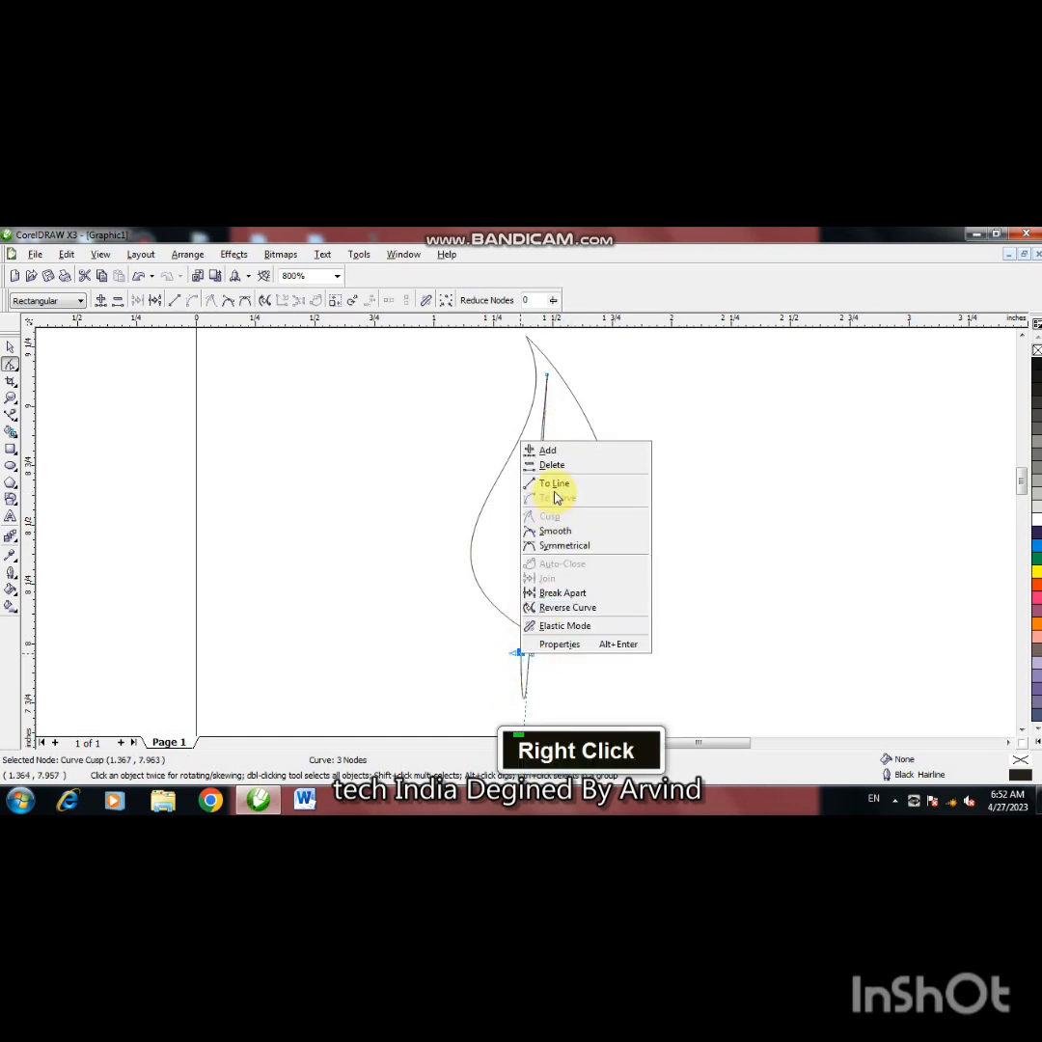
left_click(554, 484)
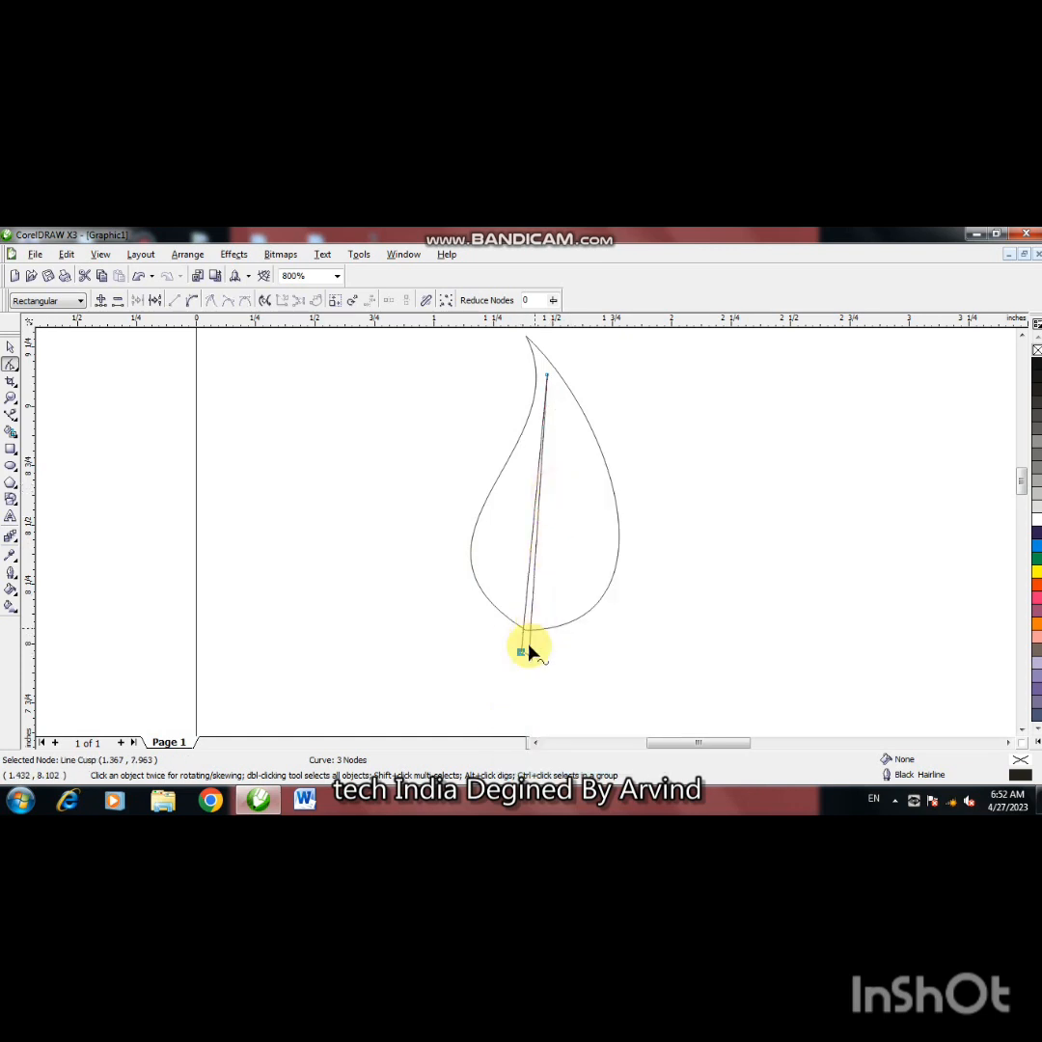
Step: Convert both long sides of the narrow path to curves and bow them right to form a tapered central vein
right_click(538, 562)
left_click(566, 612)
left_click_drag(539, 550, 565, 559)
right_click(533, 547)
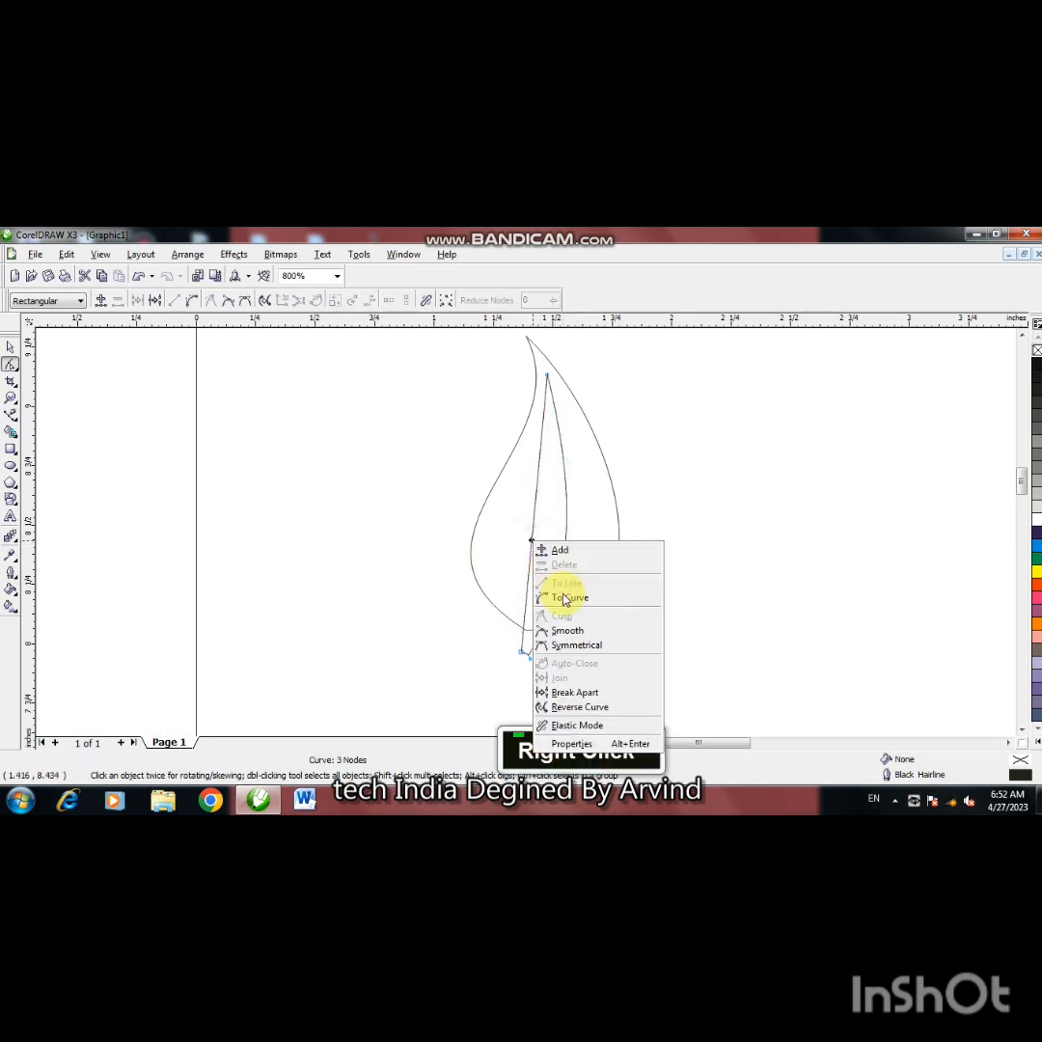
left_click(552, 593)
left_click_drag(532, 535, 559, 545)
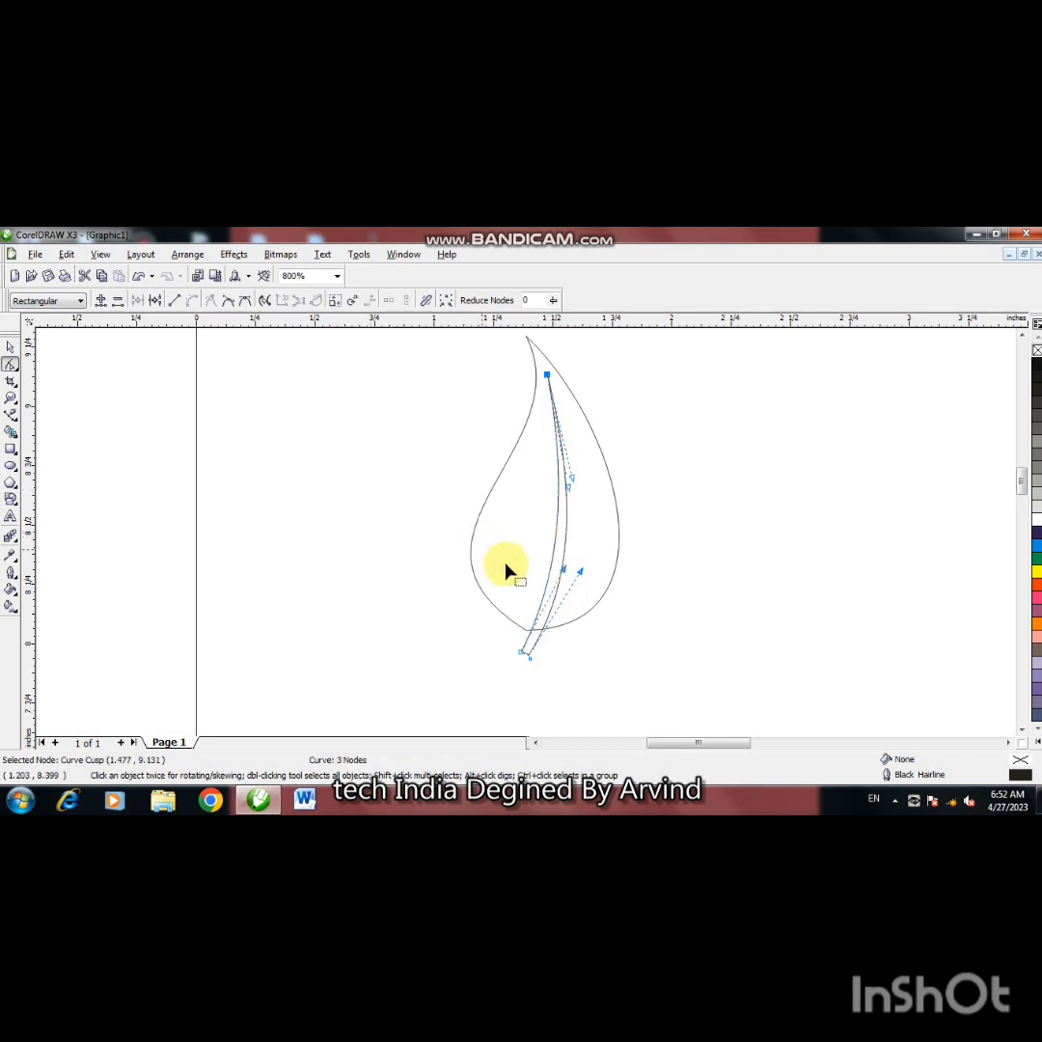
Step: Nudge the central vein about 0.05 inch left and rotate it slightly clockwise within the leaf outline
left_click(11, 347)
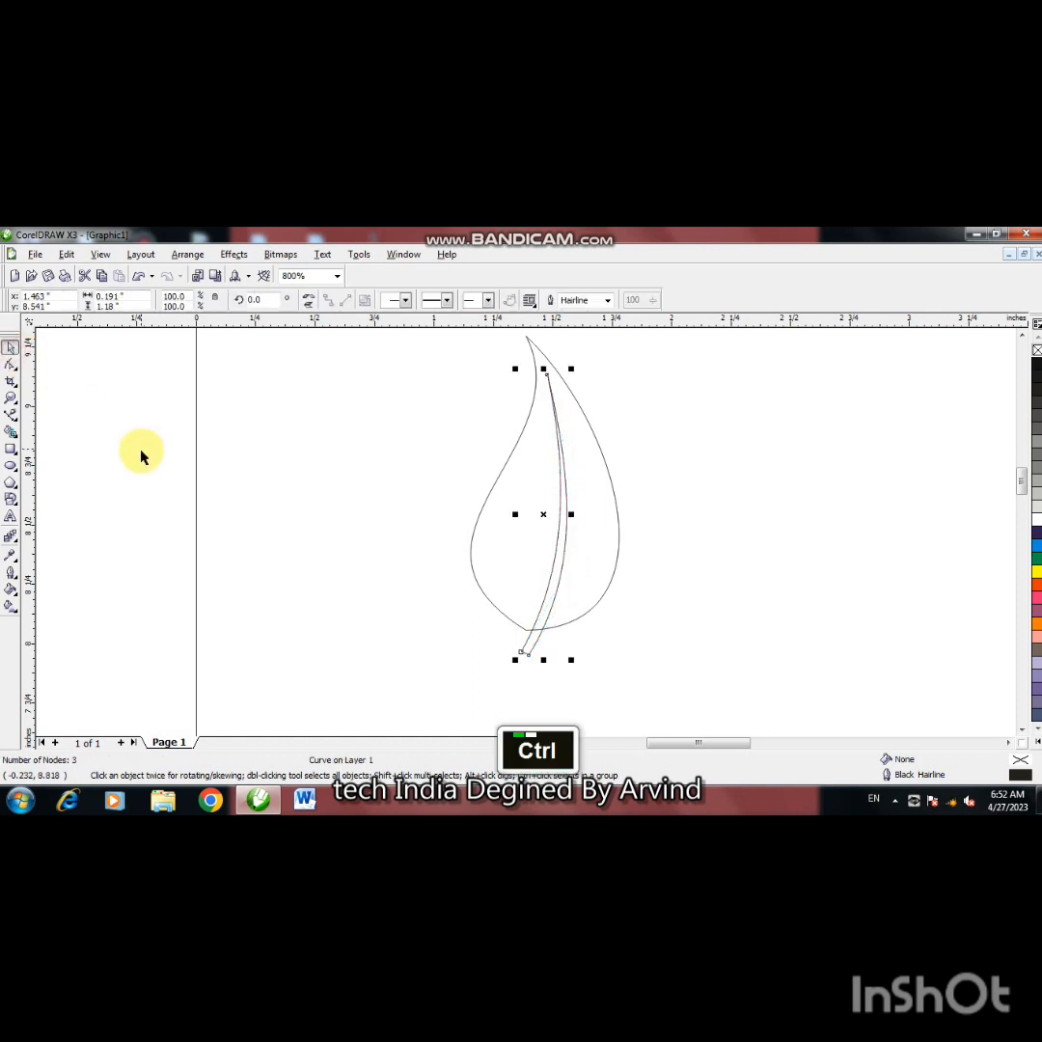
key("ctrl+Left")
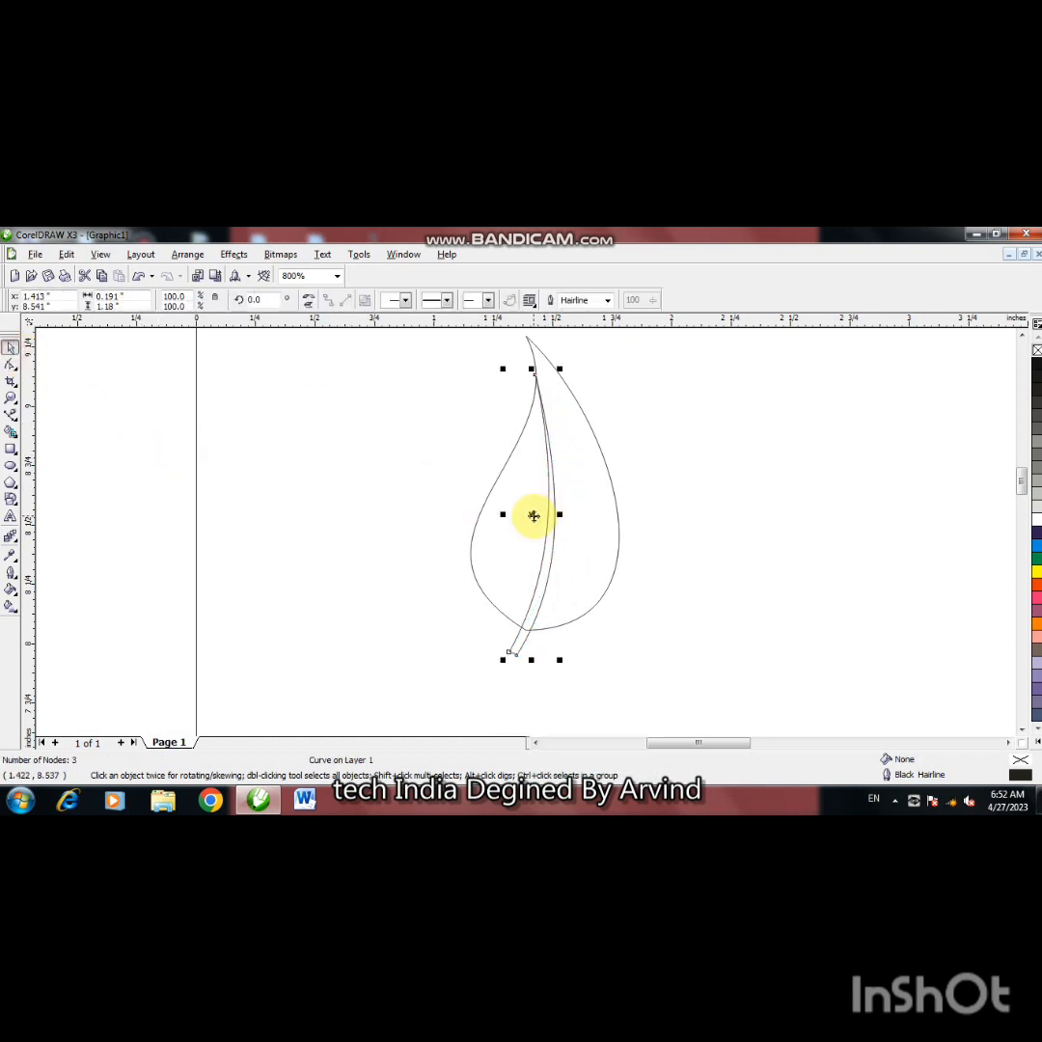
left_click(533, 513)
left_click_drag(561, 368, 566, 370)
left_click(293, 423)
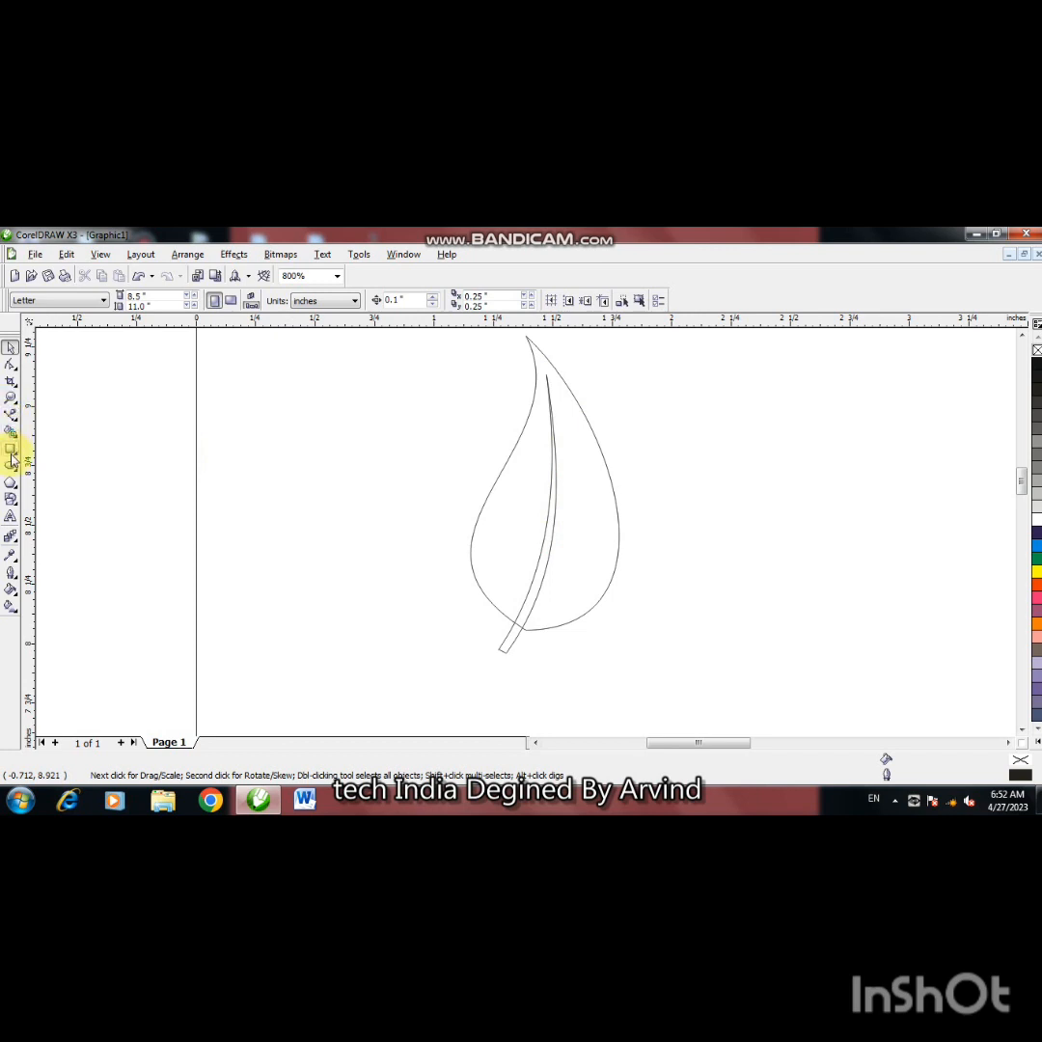
Step: Draw a three-node side vein about 0.14 by 0.25 inch with the Bezier tool, from the central vein's lower part toward the leaf's left edge
left_click(10, 416)
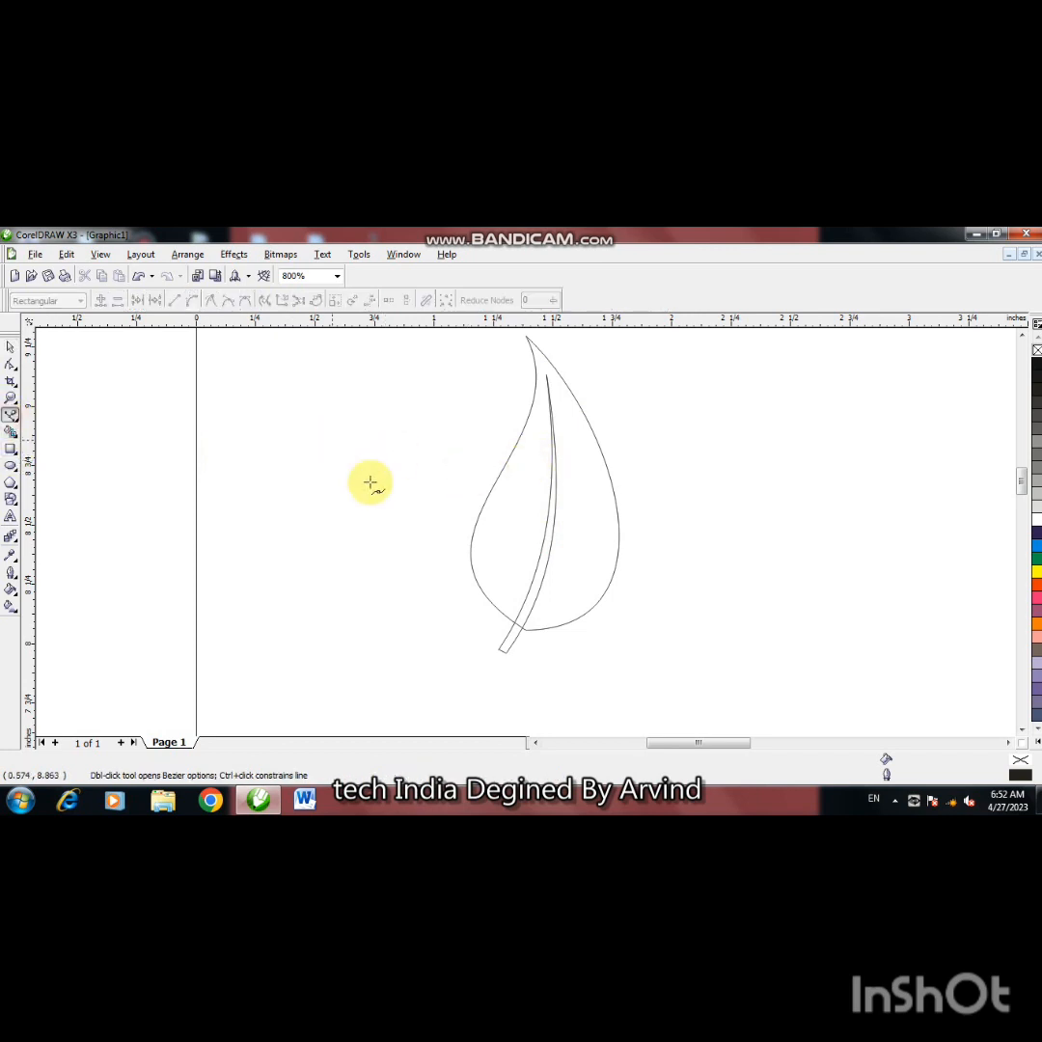
left_click(527, 590)
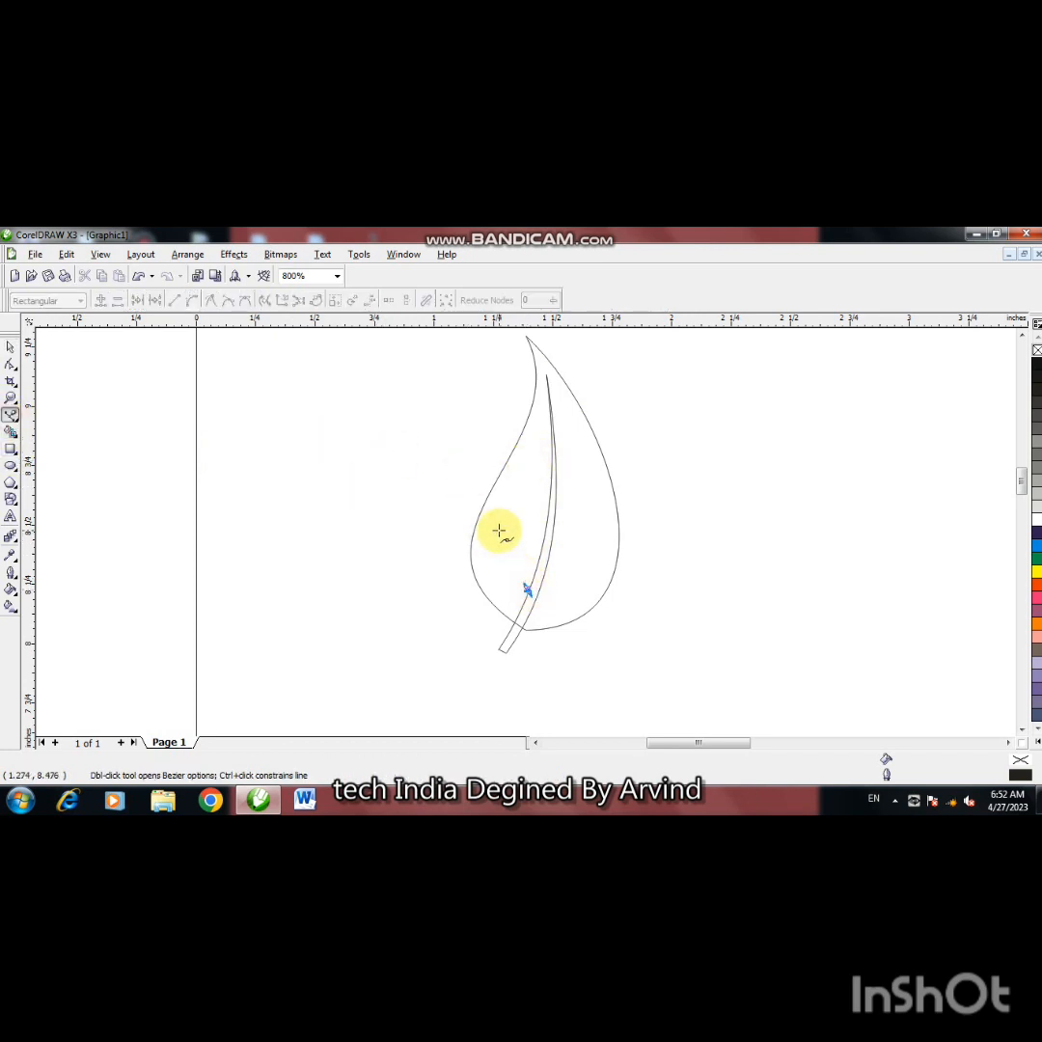
left_click(499, 531)
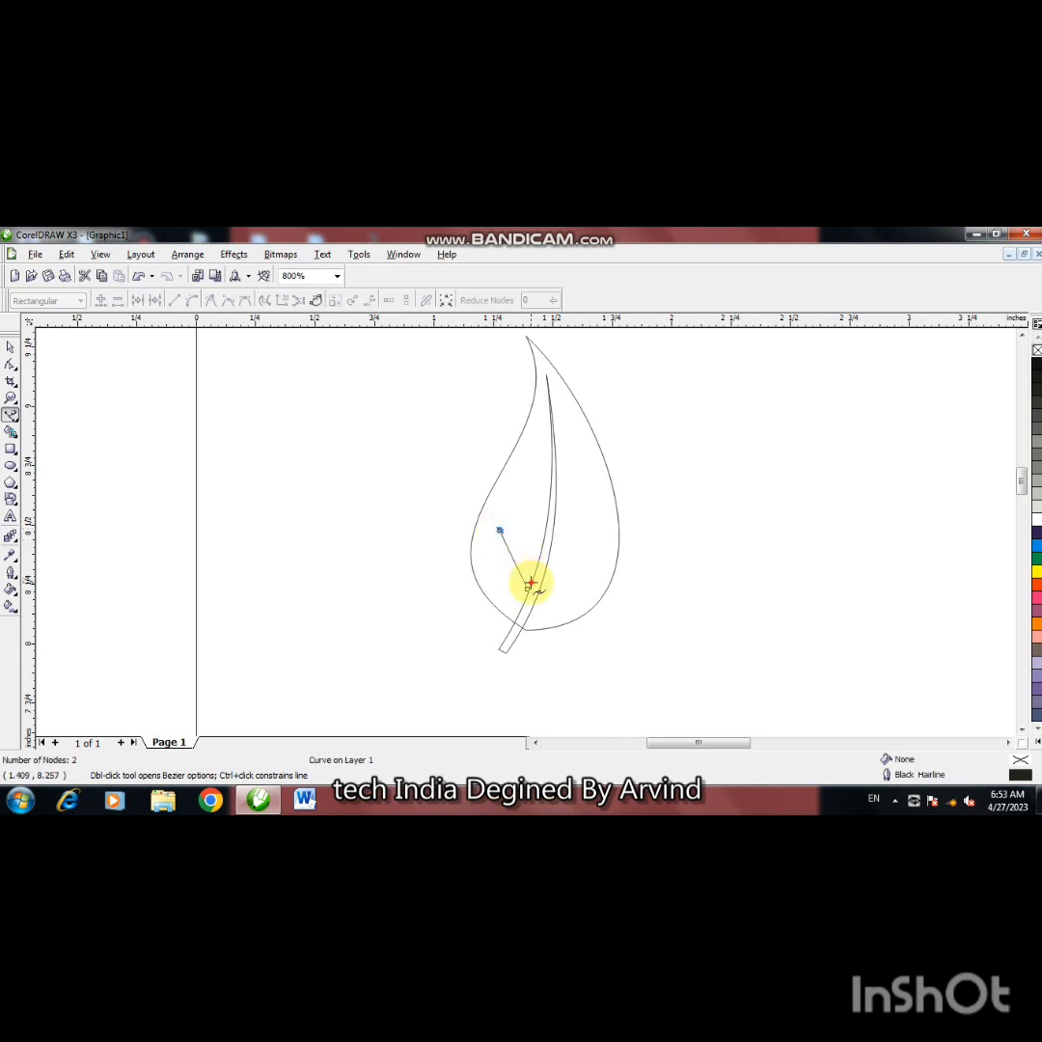
Step: Try to convert the side vein's upper side to a curve and bend it
left_click(11, 365)
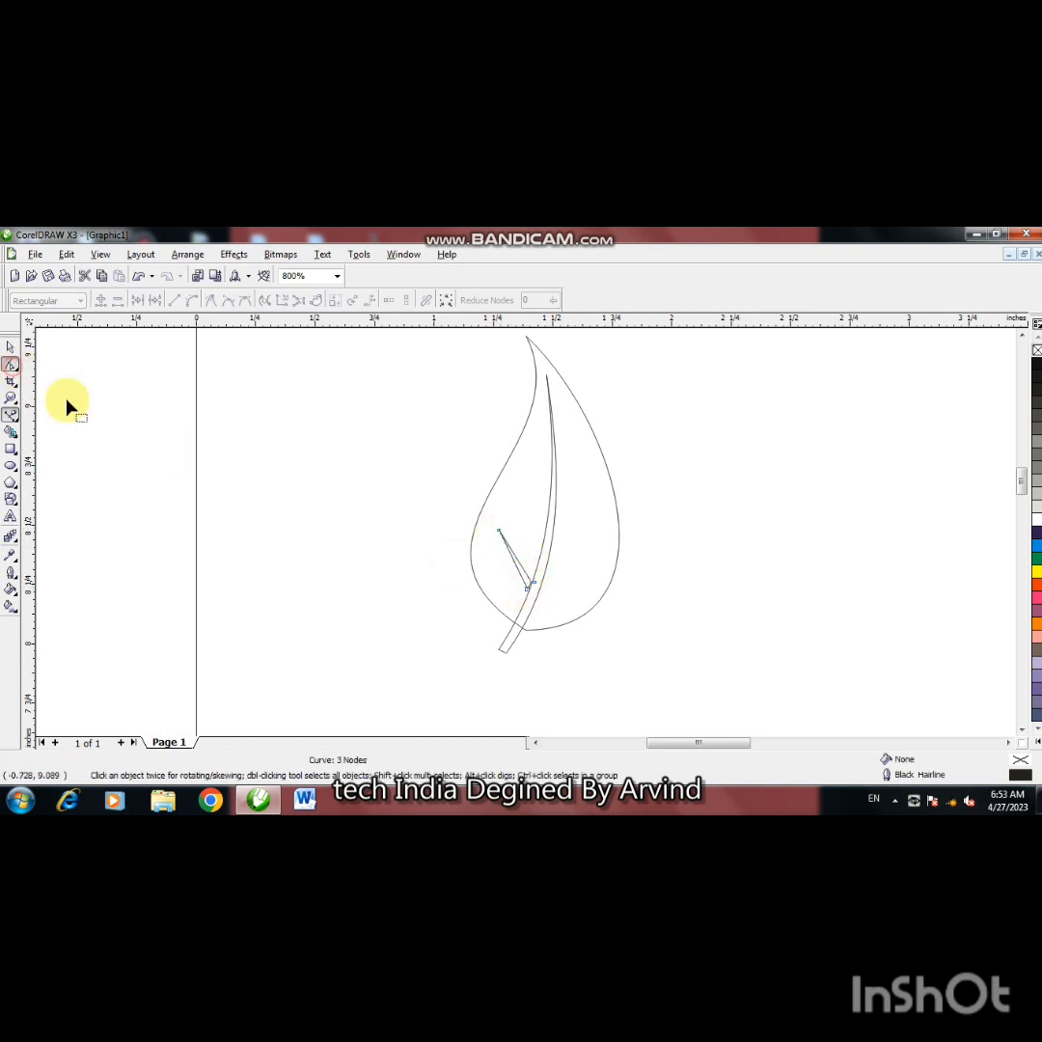
right_click(518, 560)
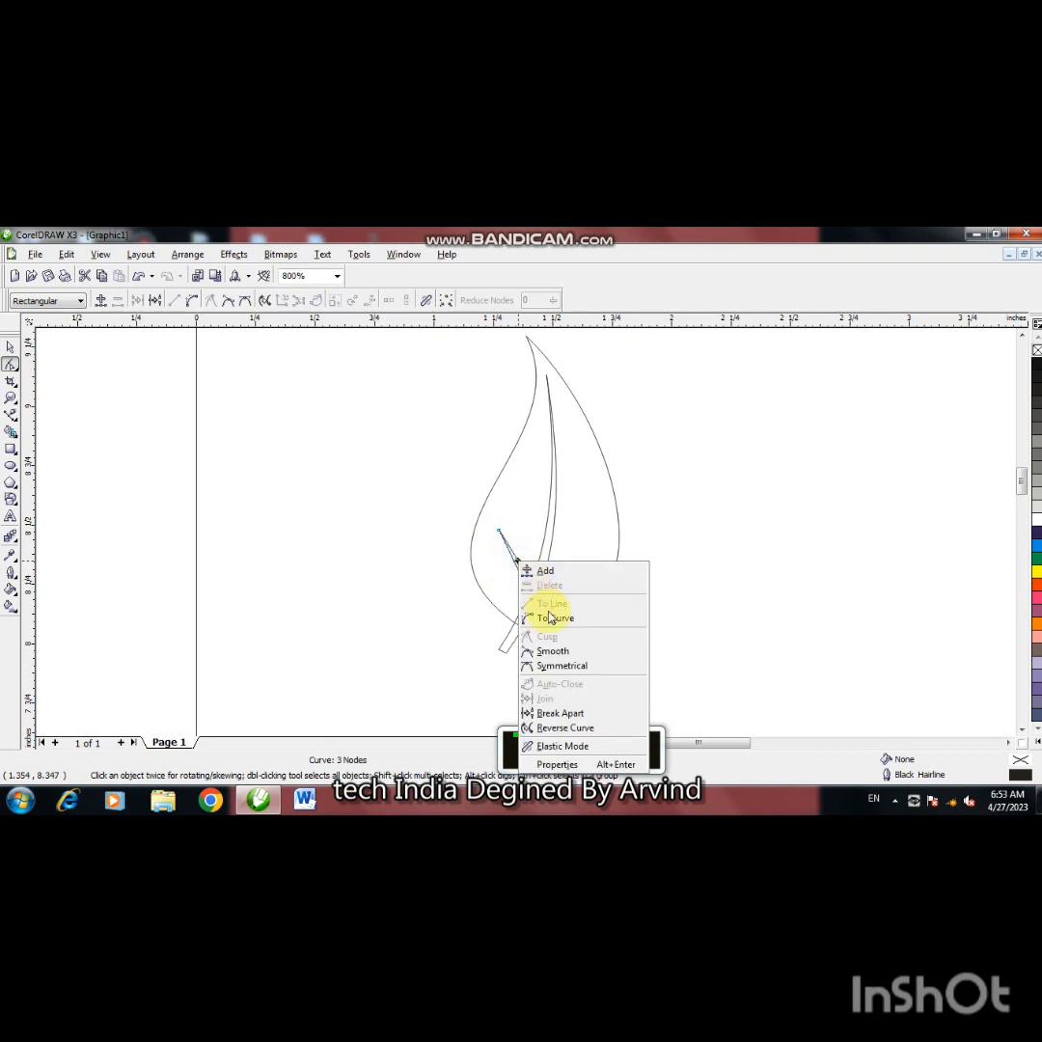
left_click(549, 617)
key("F2")
left_click(499, 539)
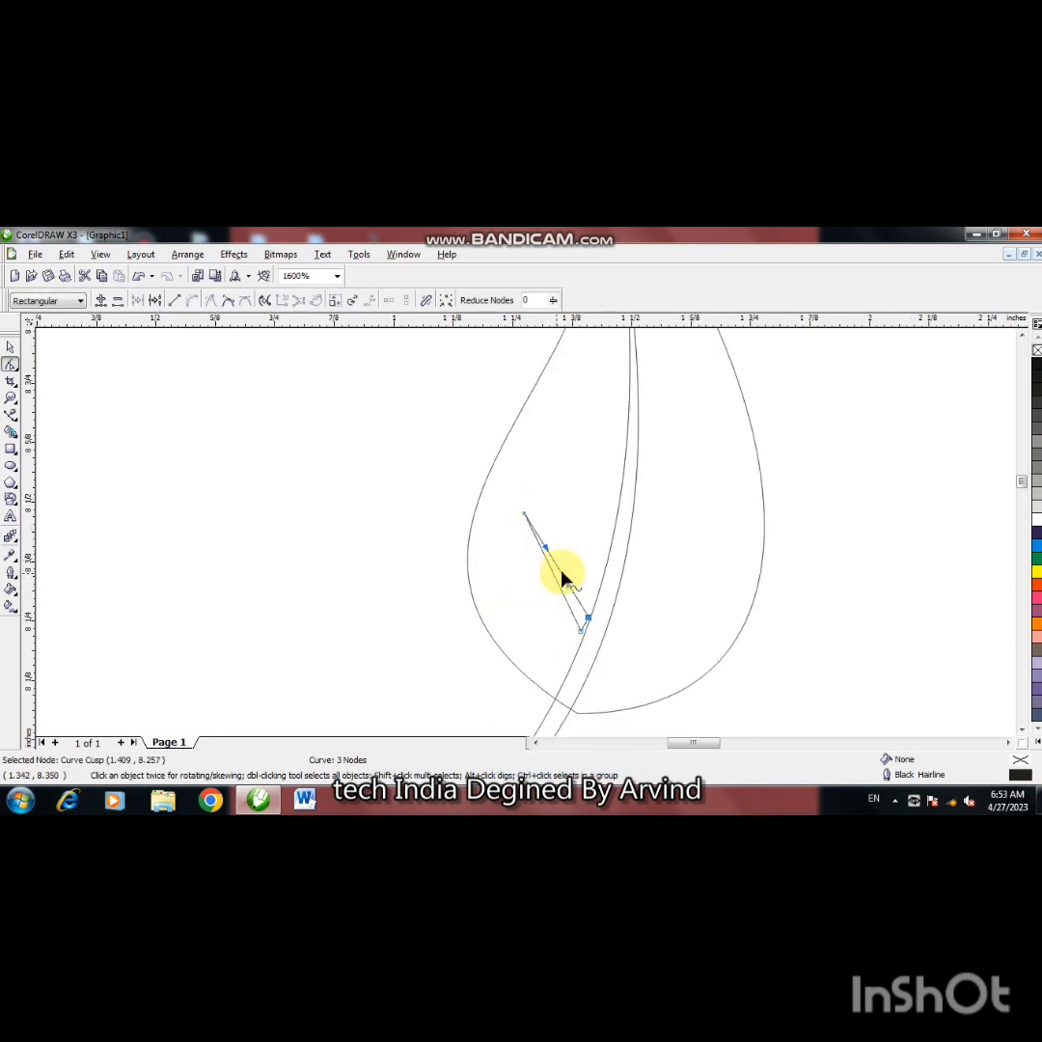
left_click_drag(563, 574, 561, 577)
Step: Turn the side vein's lower side back into a straight line and pull in the tip's curve handle
right_click(526, 519)
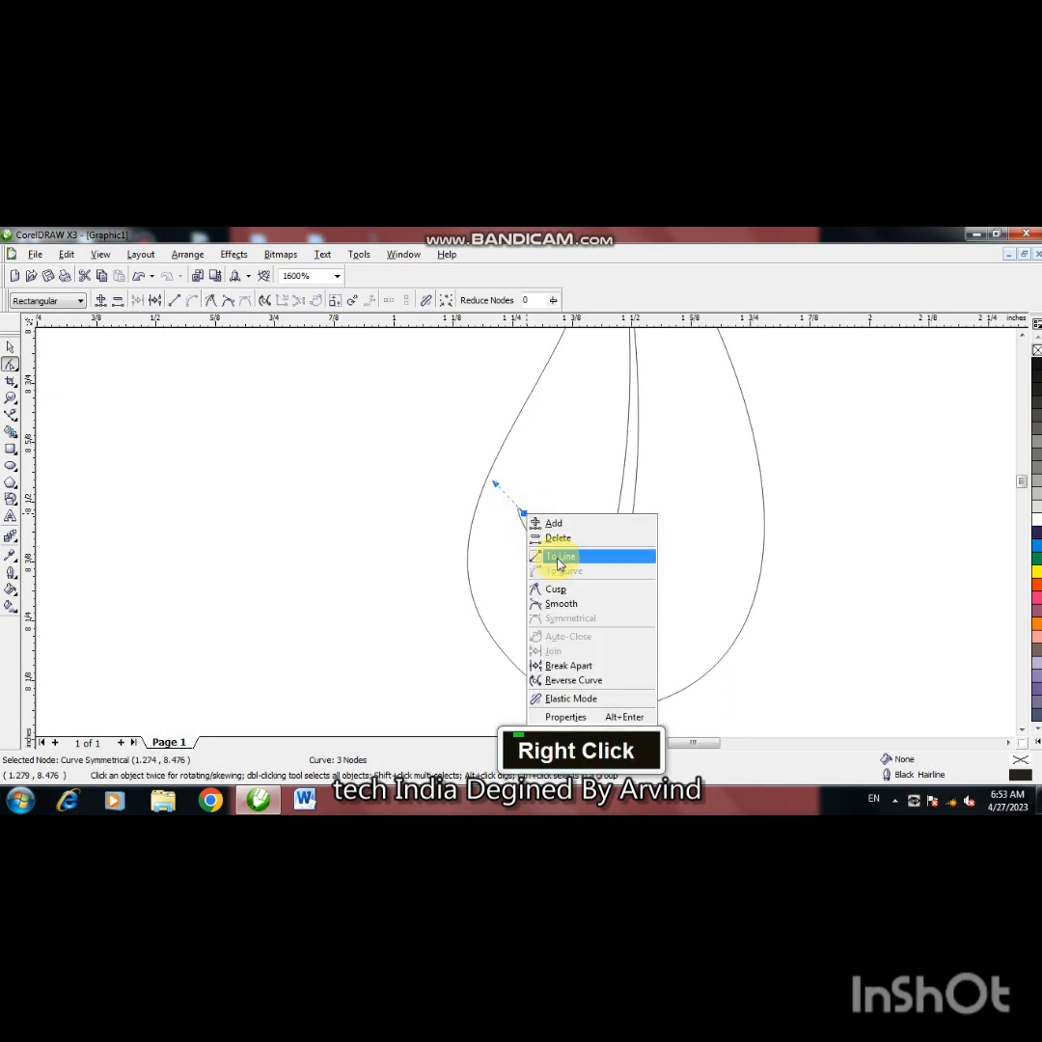
left_click(557, 556)
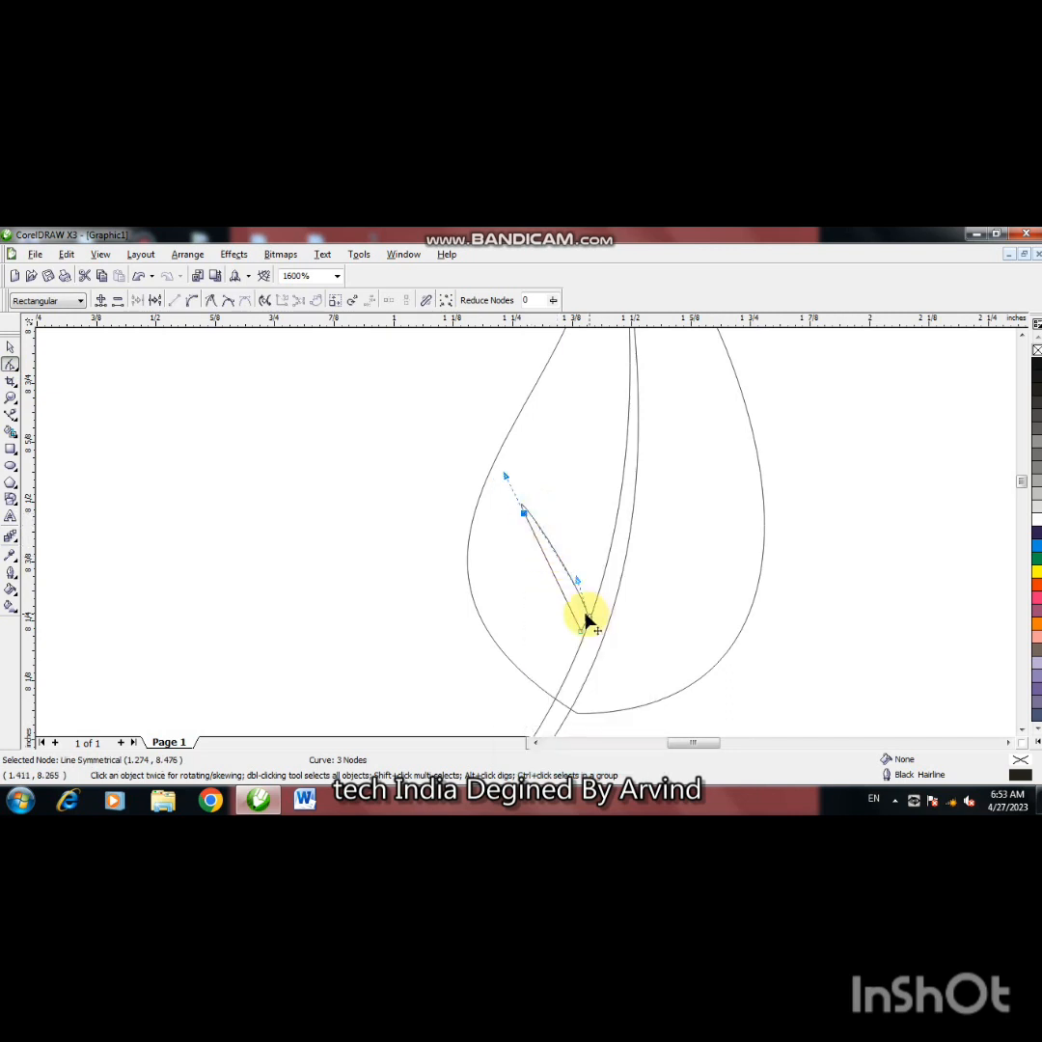
left_click_drag(517, 482, 560, 524)
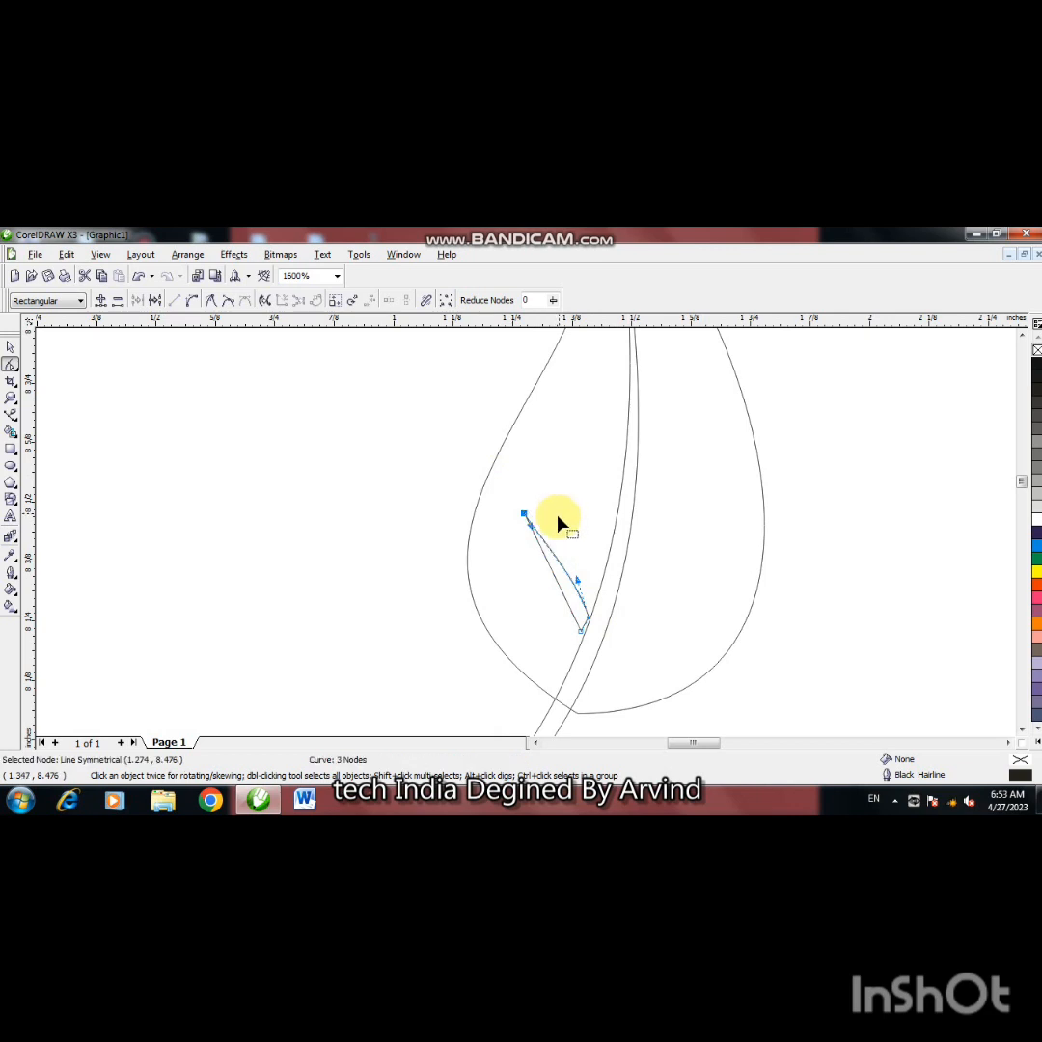
Step: Try to convert the side vein's lower side to a curve and bend it, and undo that change
right_click(552, 576)
left_click(562, 603)
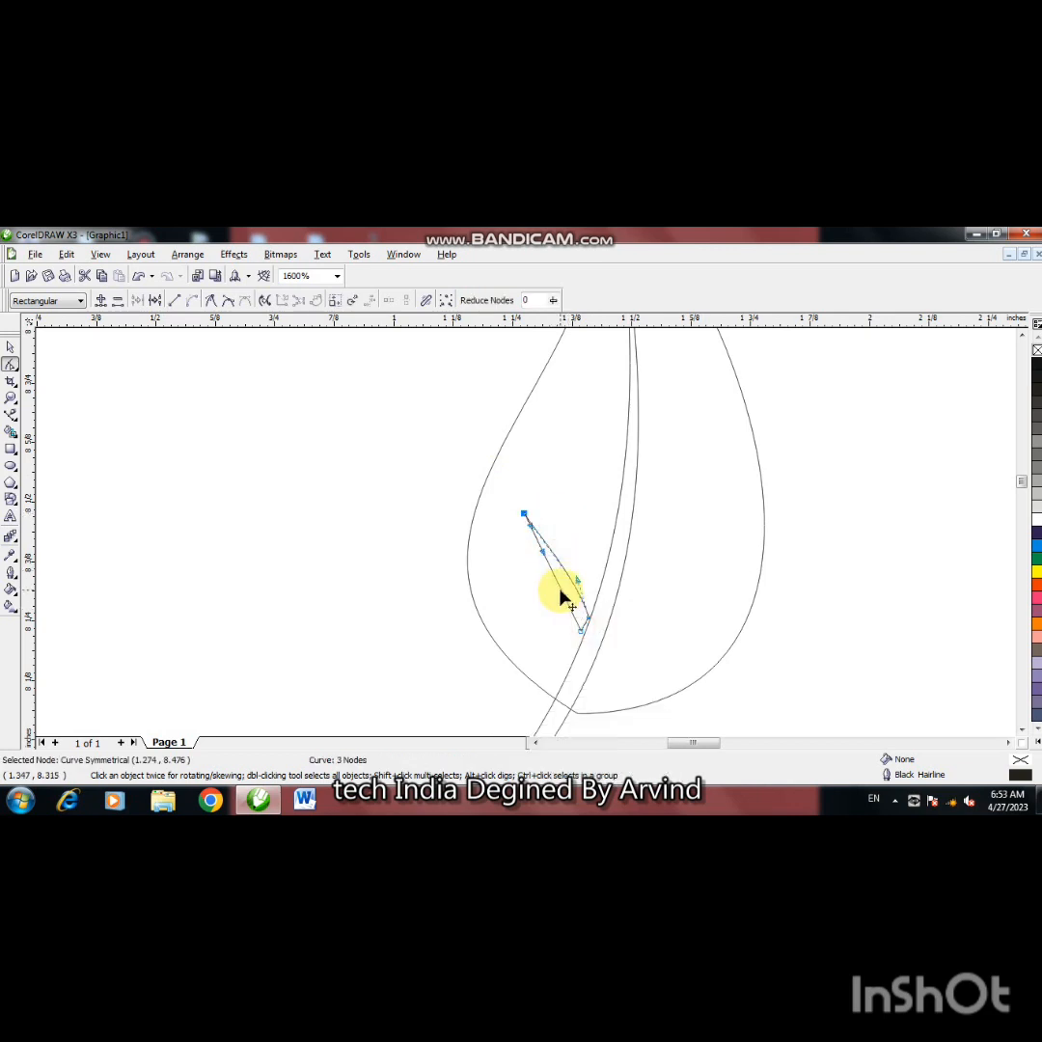
mouse_move(559, 591)
left_mouse_down()
mouse_move(567, 586)
mouse_move(556, 601)
left_mouse_up()
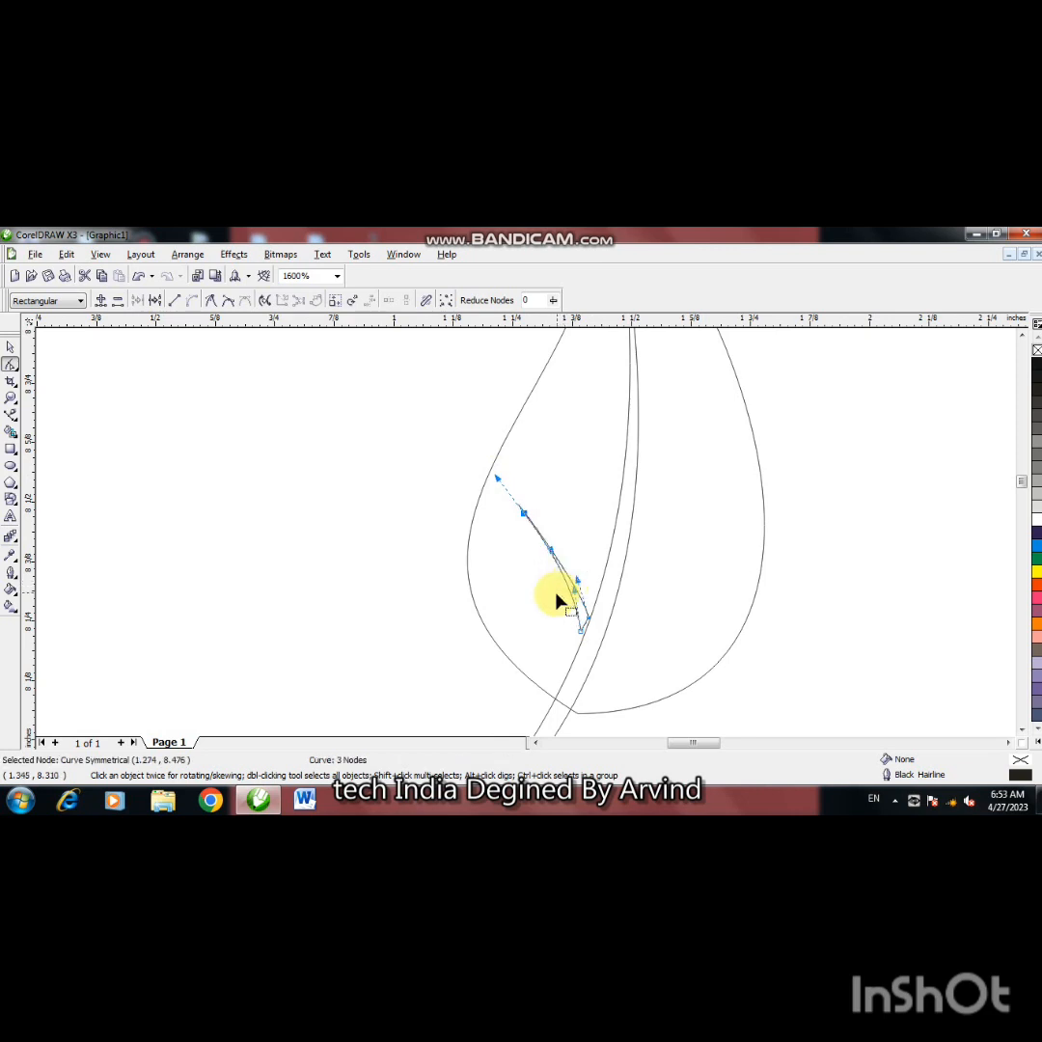
left_click(9, 347)
left_click(175, 486)
key("ctrl+z")
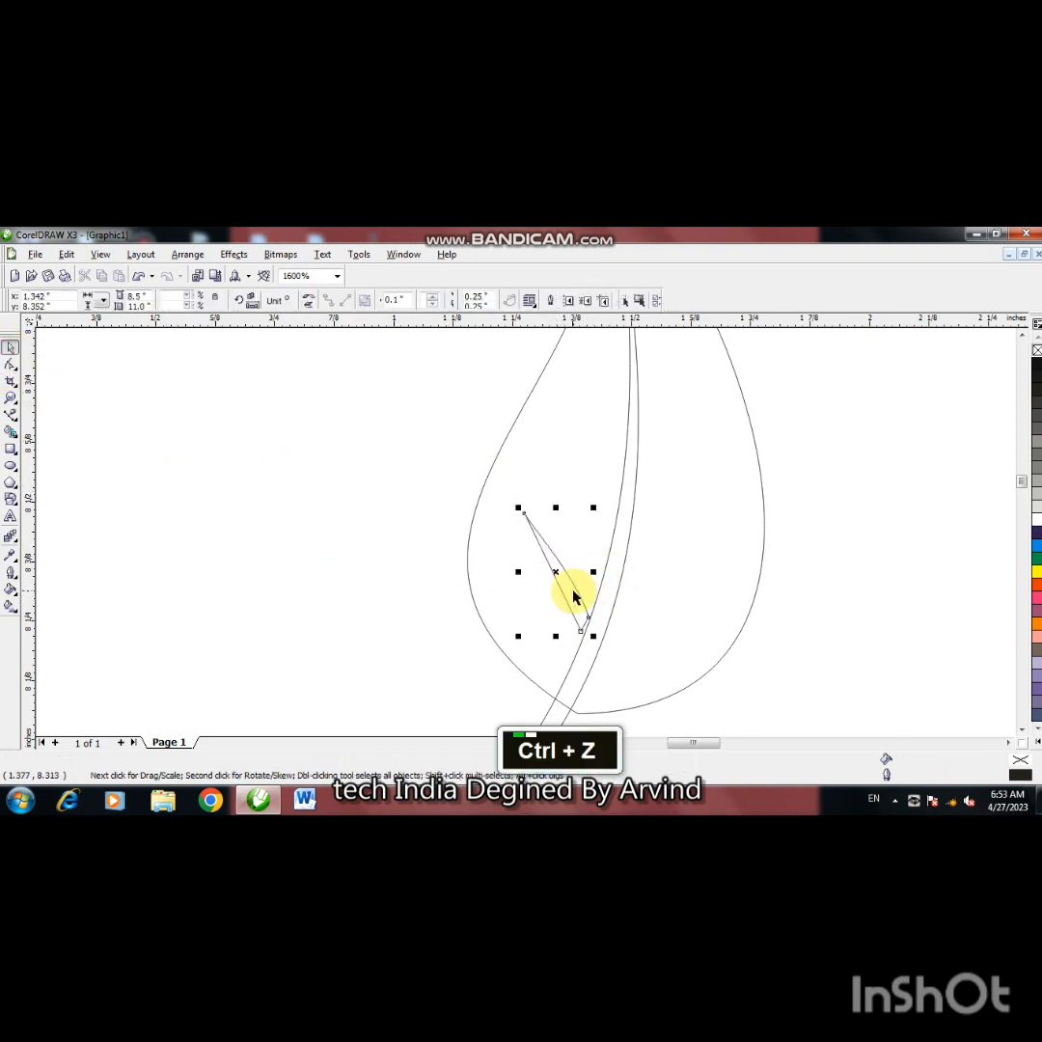
Step: Convert the segments at the side vein's tip node and upper base node to straight lines
left_click(10, 365)
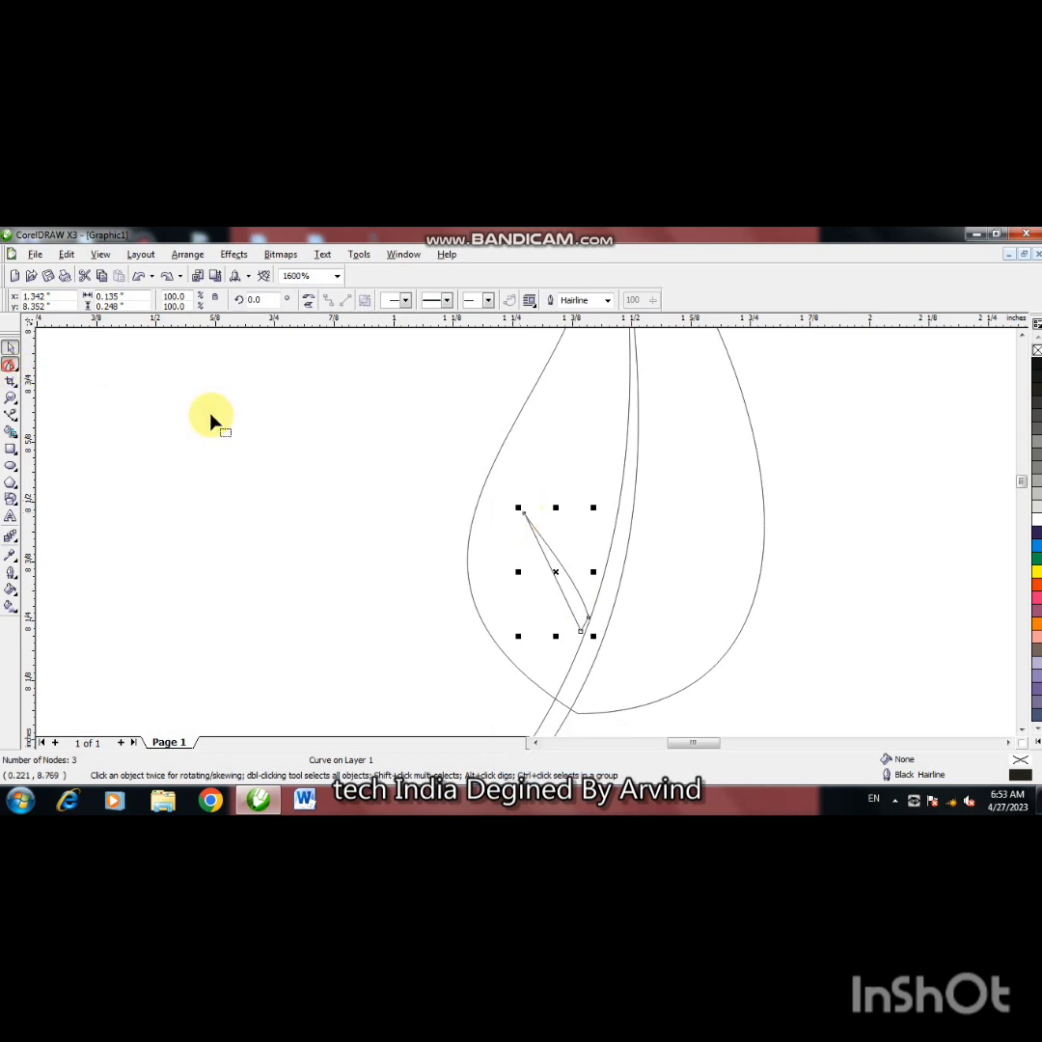
left_click(526, 517)
right_click(526, 518)
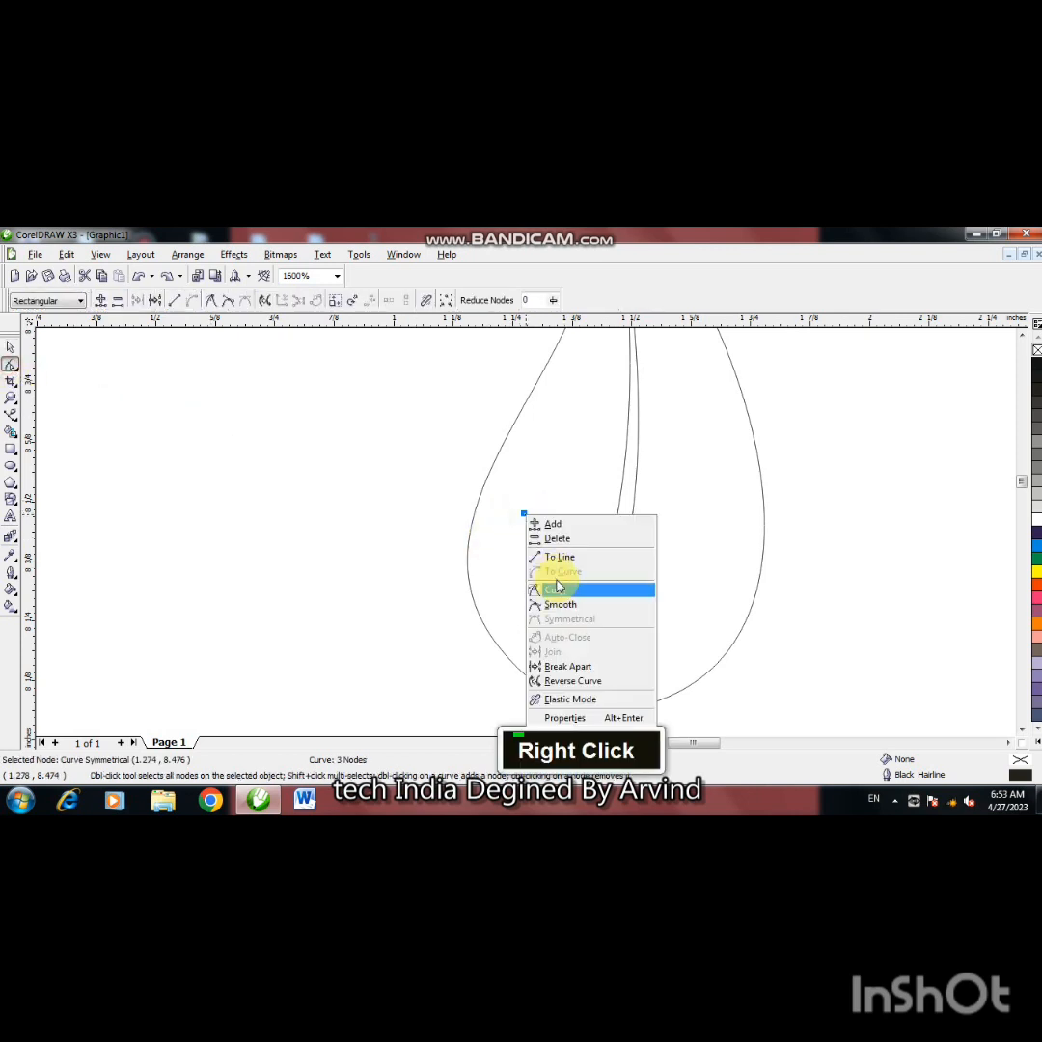
left_click(556, 557)
right_click(590, 625)
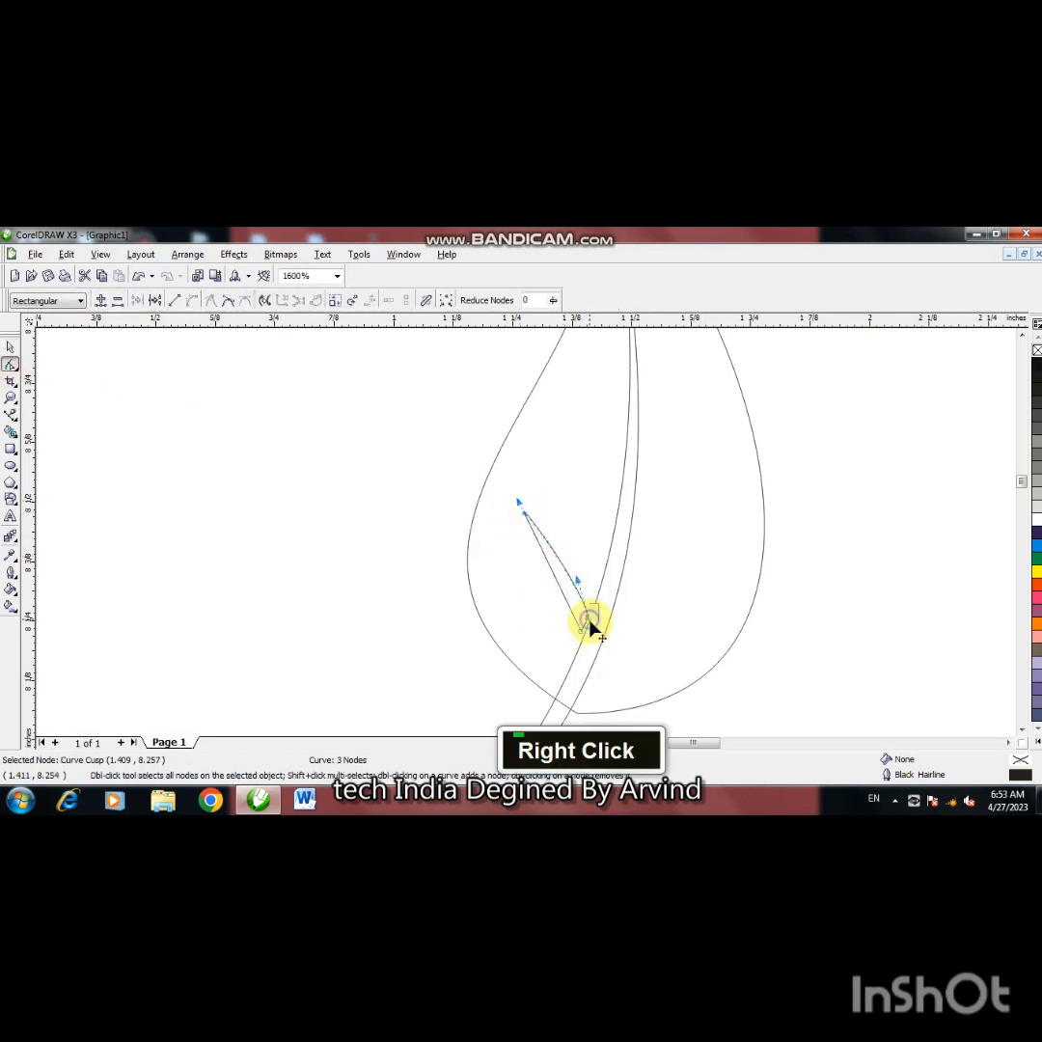
left_click(619, 446)
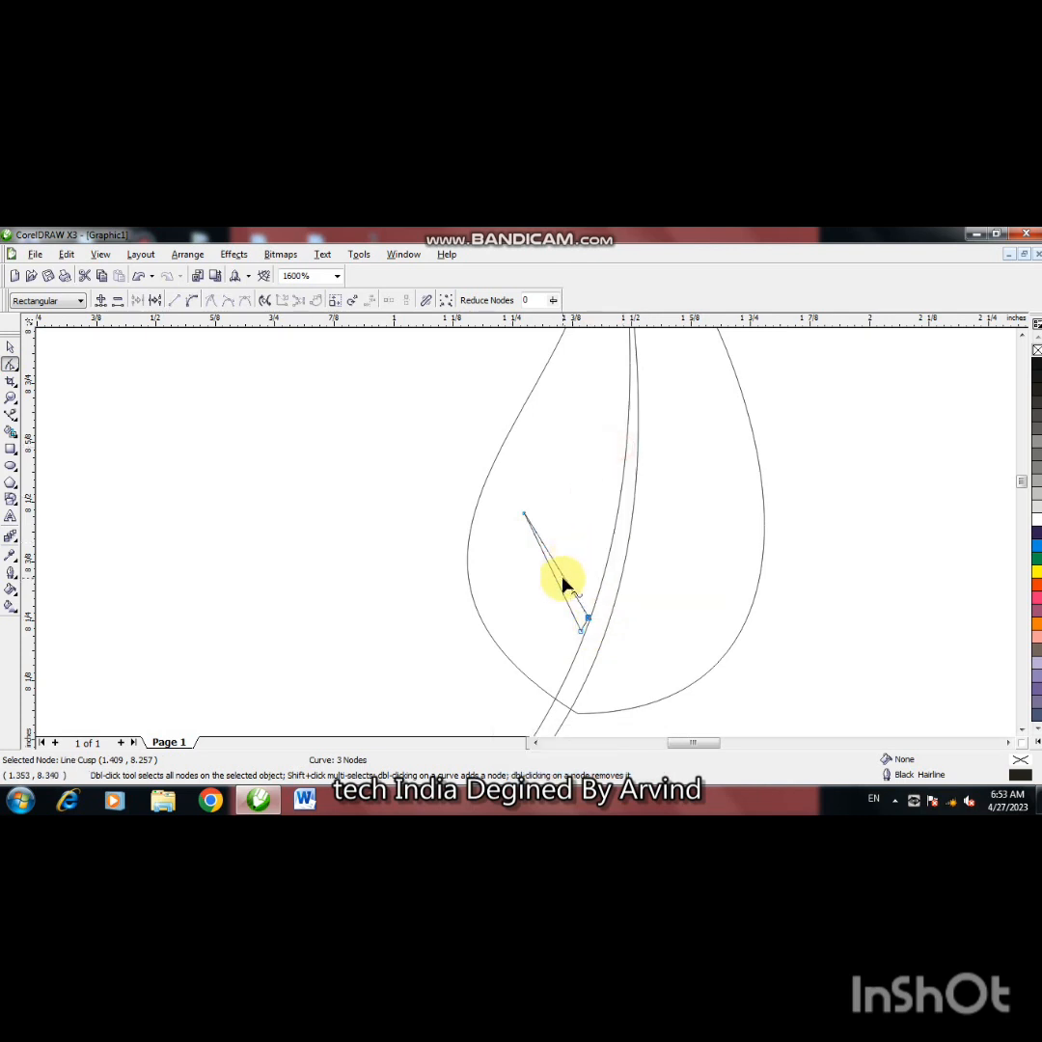
Step: Bend both long sides of the left side vein into curves, and scale the vein to about 107.4% with a white fill
right_click(566, 583)
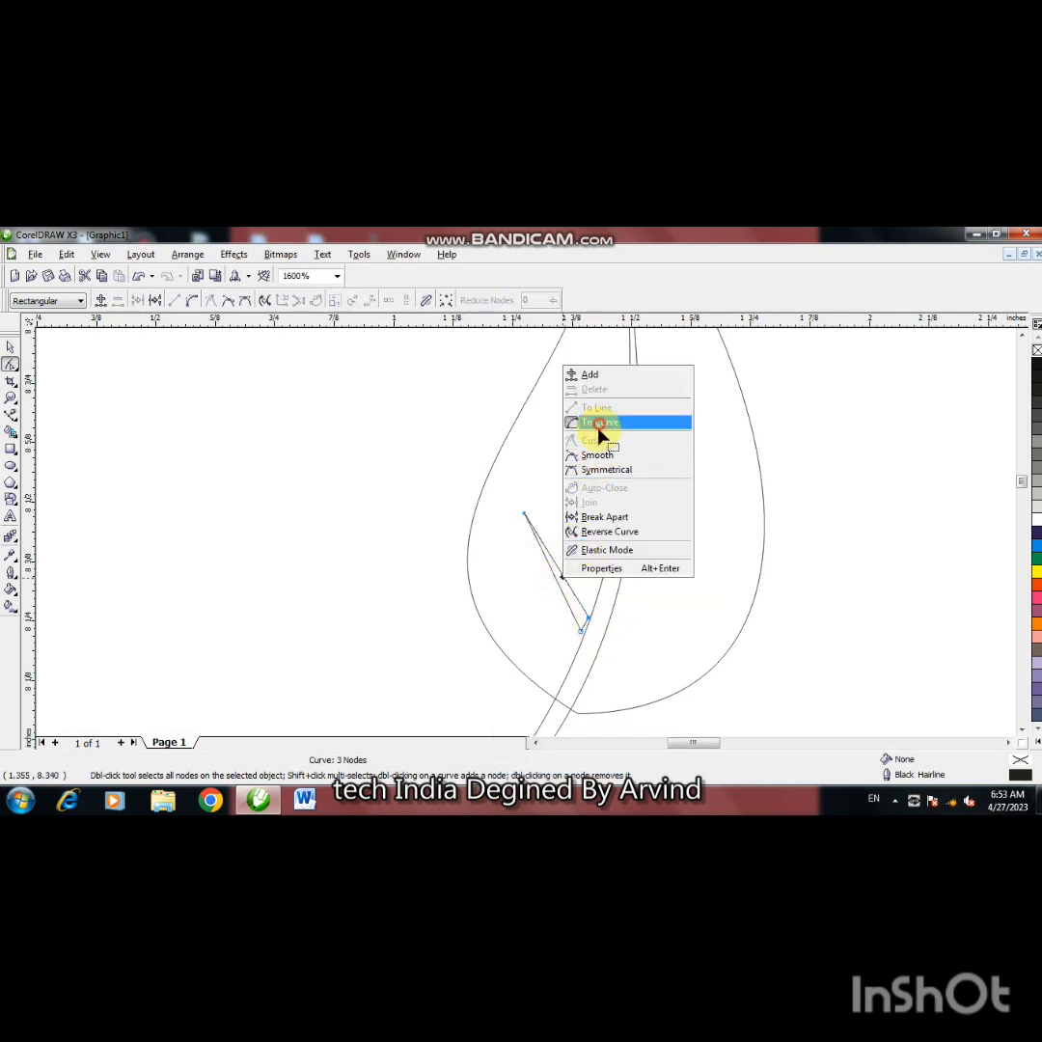
left_click(597, 423)
left_click_drag(561, 576, 571, 568)
right_click(557, 579)
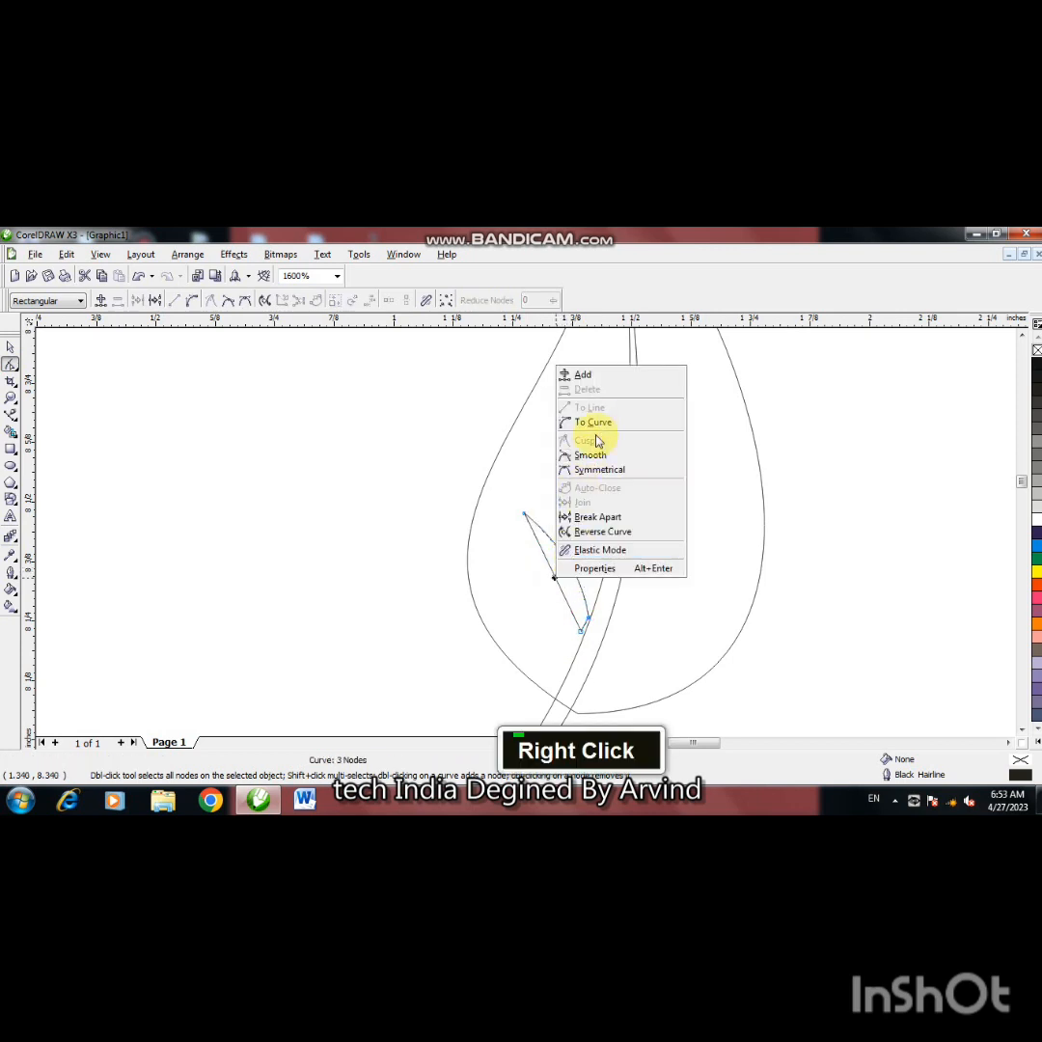
left_click(595, 422)
left_click_drag(553, 574, 563, 570)
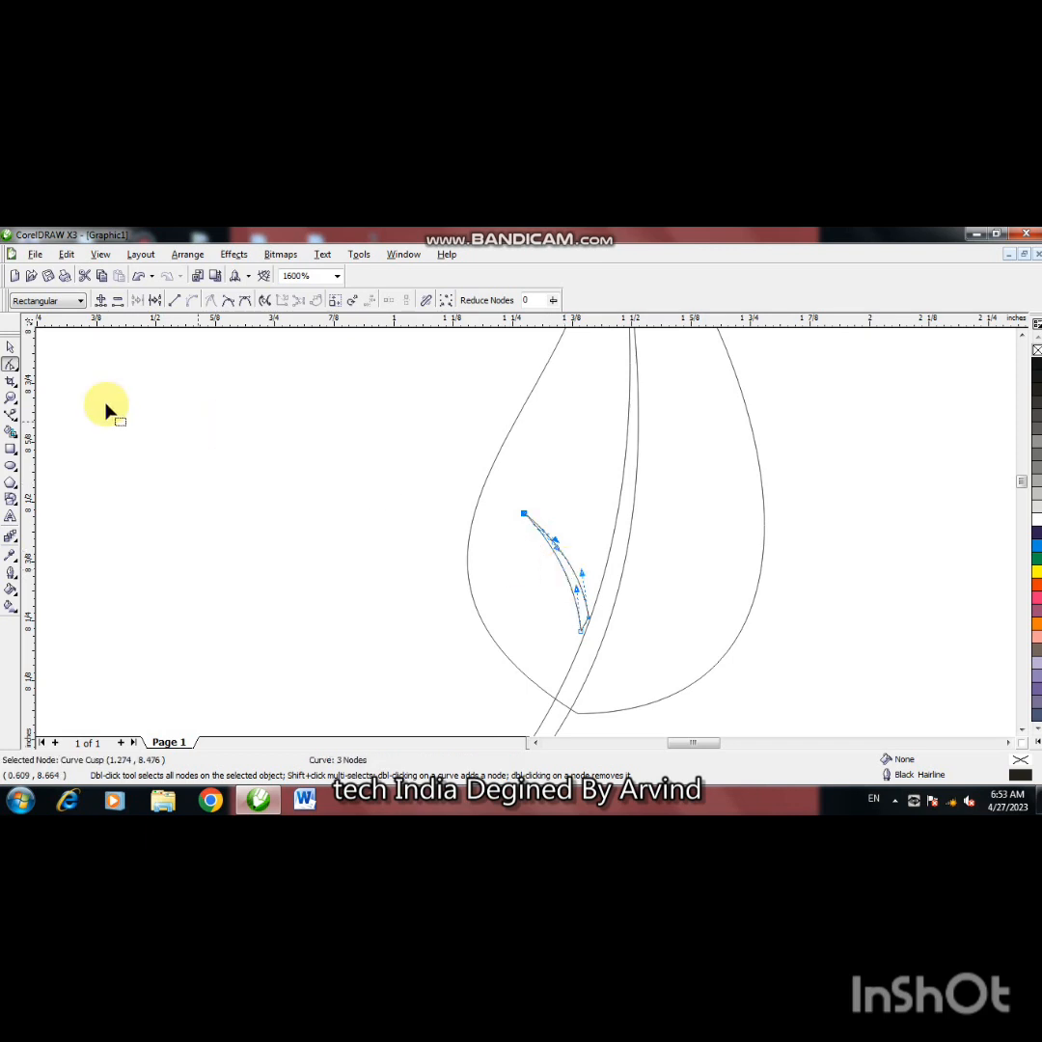
left_click(10, 347)
left_click_drag(518, 509, 515, 504)
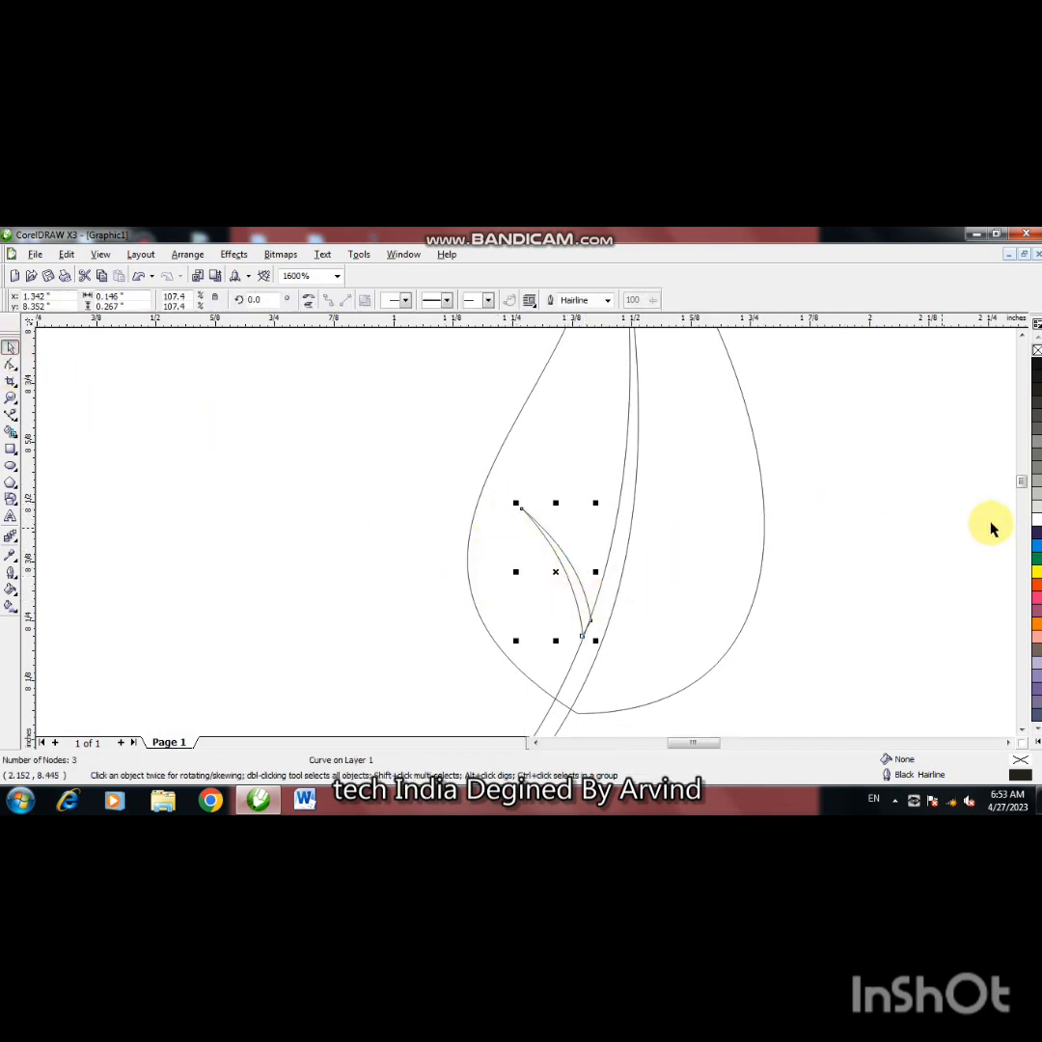
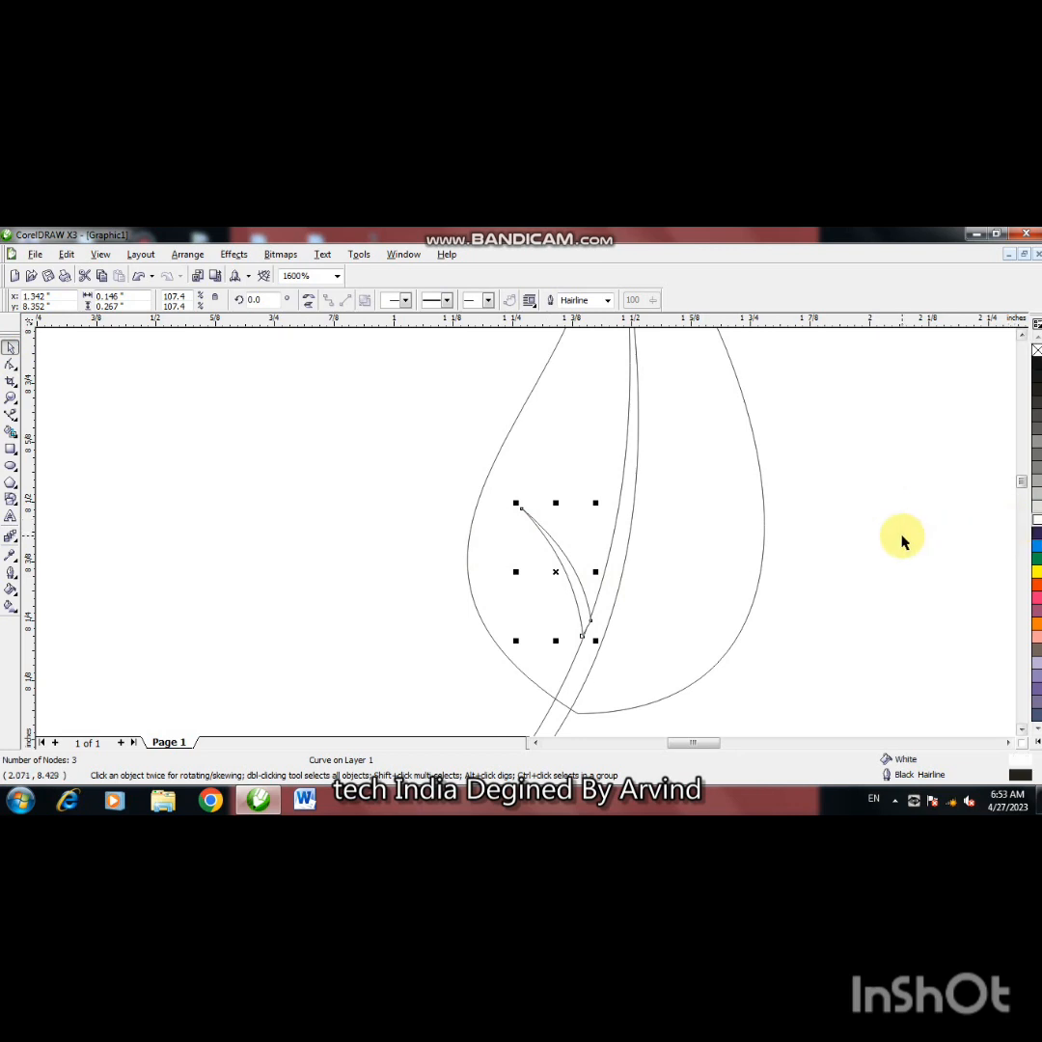
Step: Duplicate the side vein, mirror it horizontally, rotate it to about 151.7° and attach it to the right side of the central vein
key("KP_Add")
left_click(312, 302)
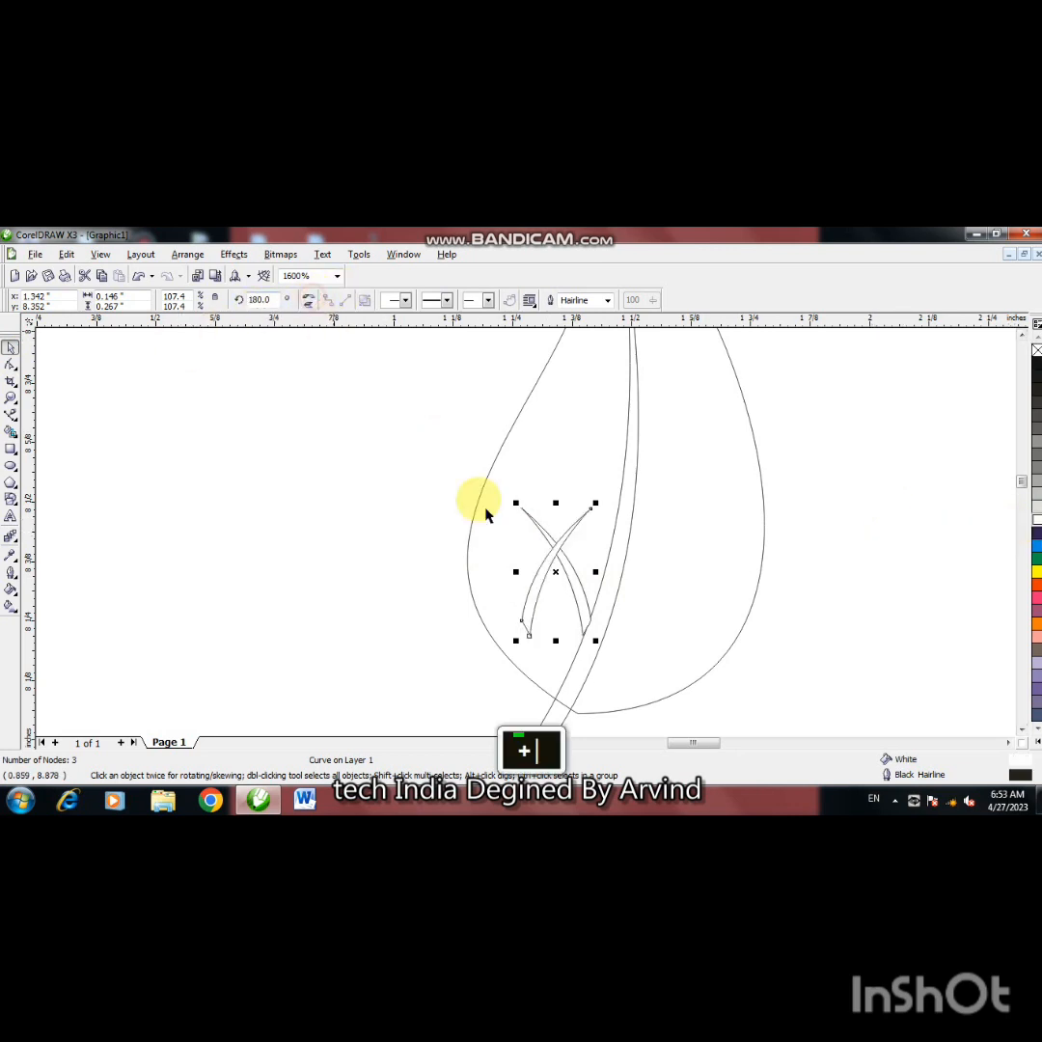
left_click_drag(532, 582, 618, 605)
left_click(618, 605)
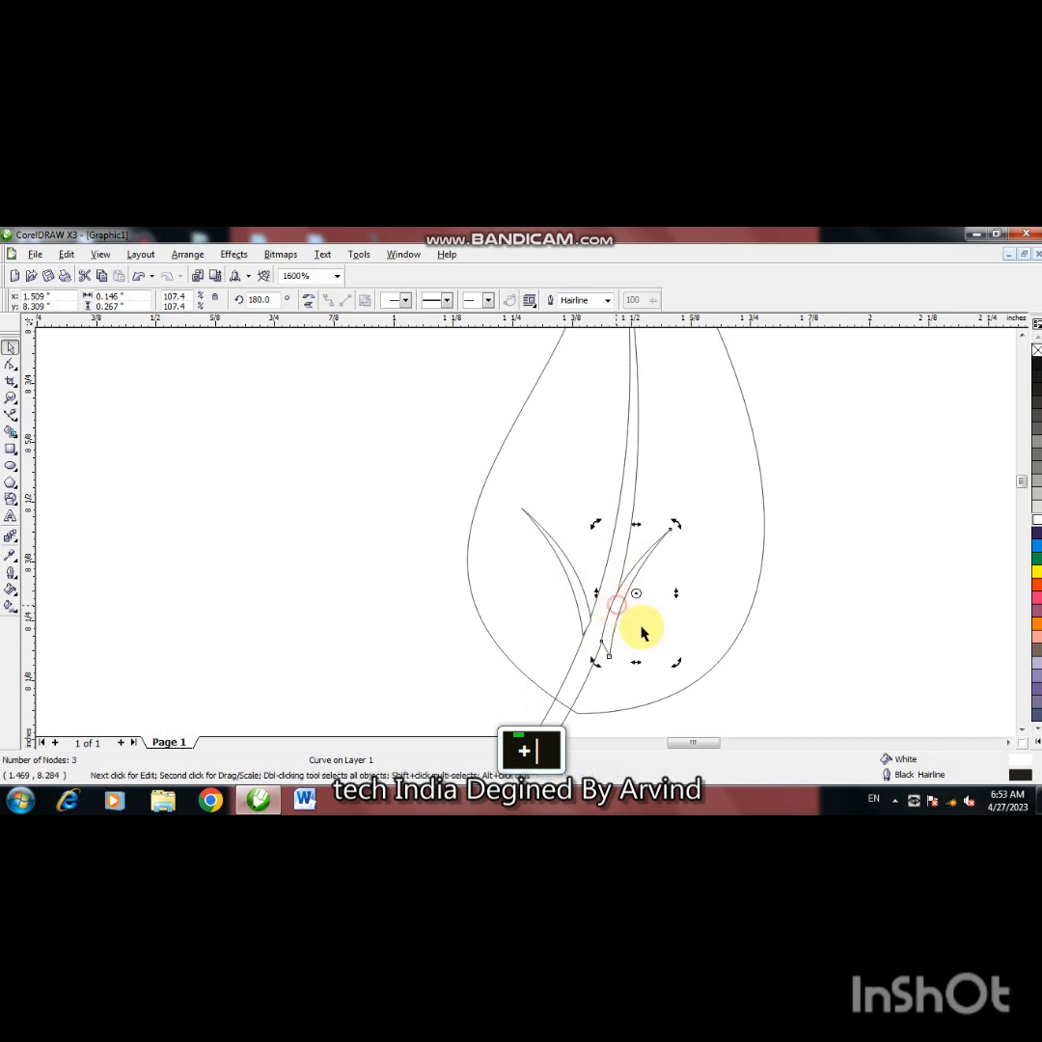
left_click_drag(675, 662, 656, 675)
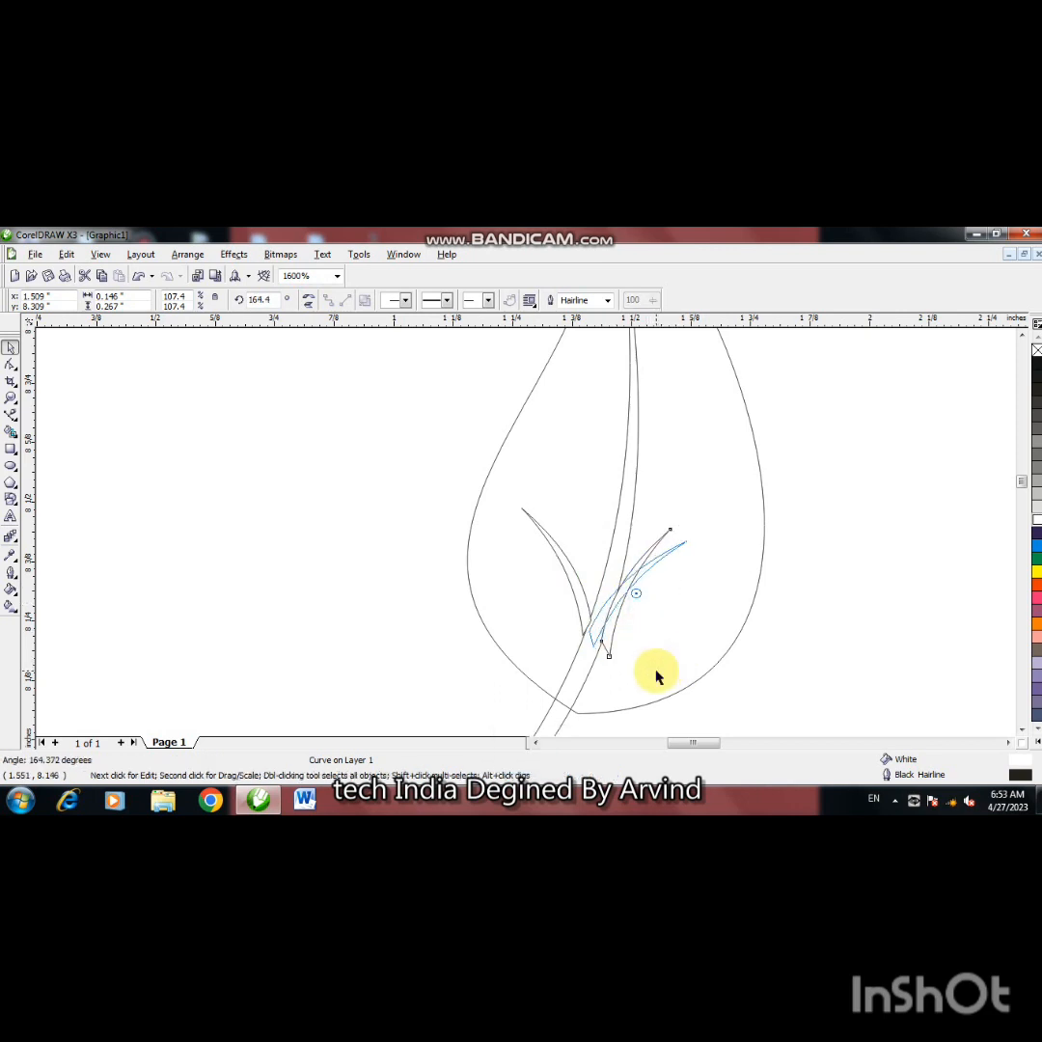
left_click_drag(617, 617, 620, 579)
left_click(650, 565)
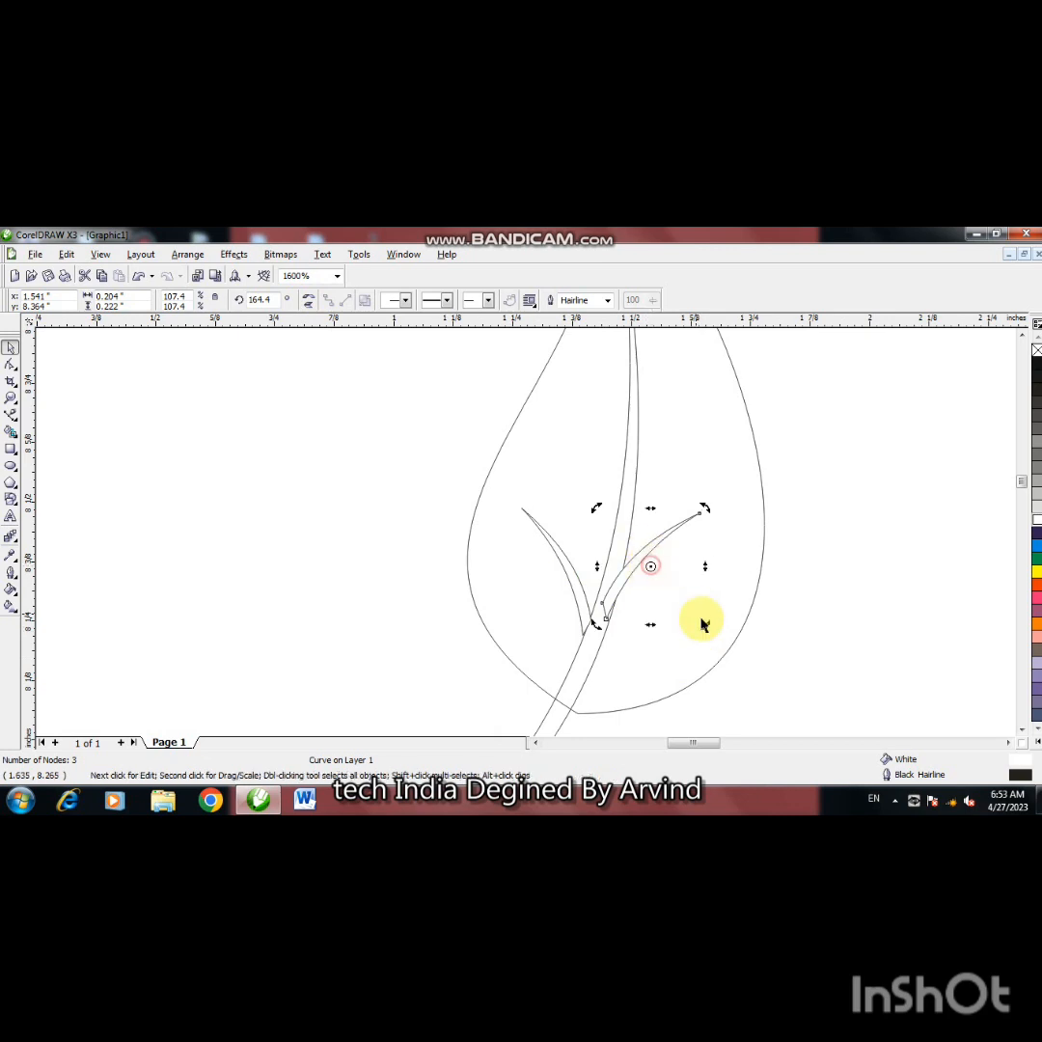
left_click_drag(706, 628, 691, 644)
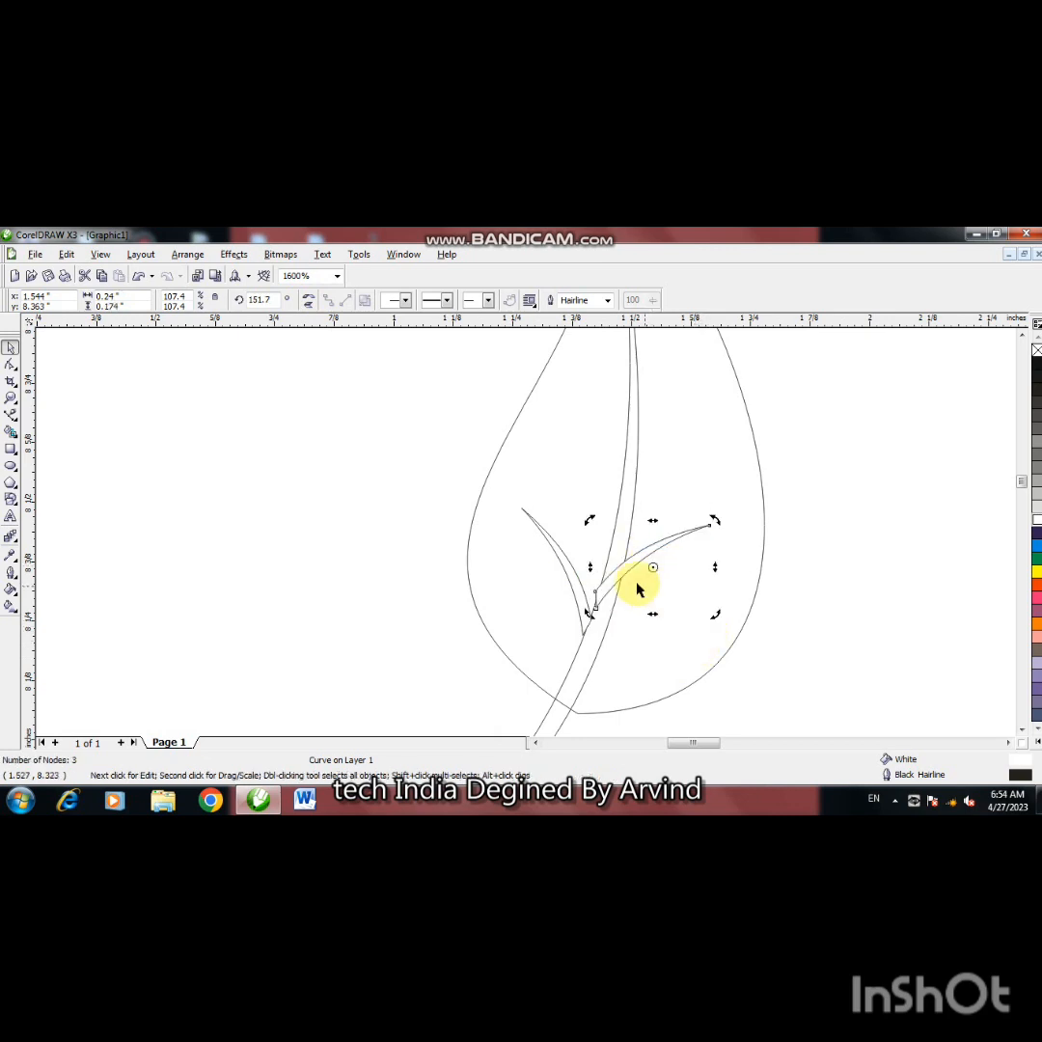
left_click(614, 576)
left_click_drag(612, 577, 627, 579)
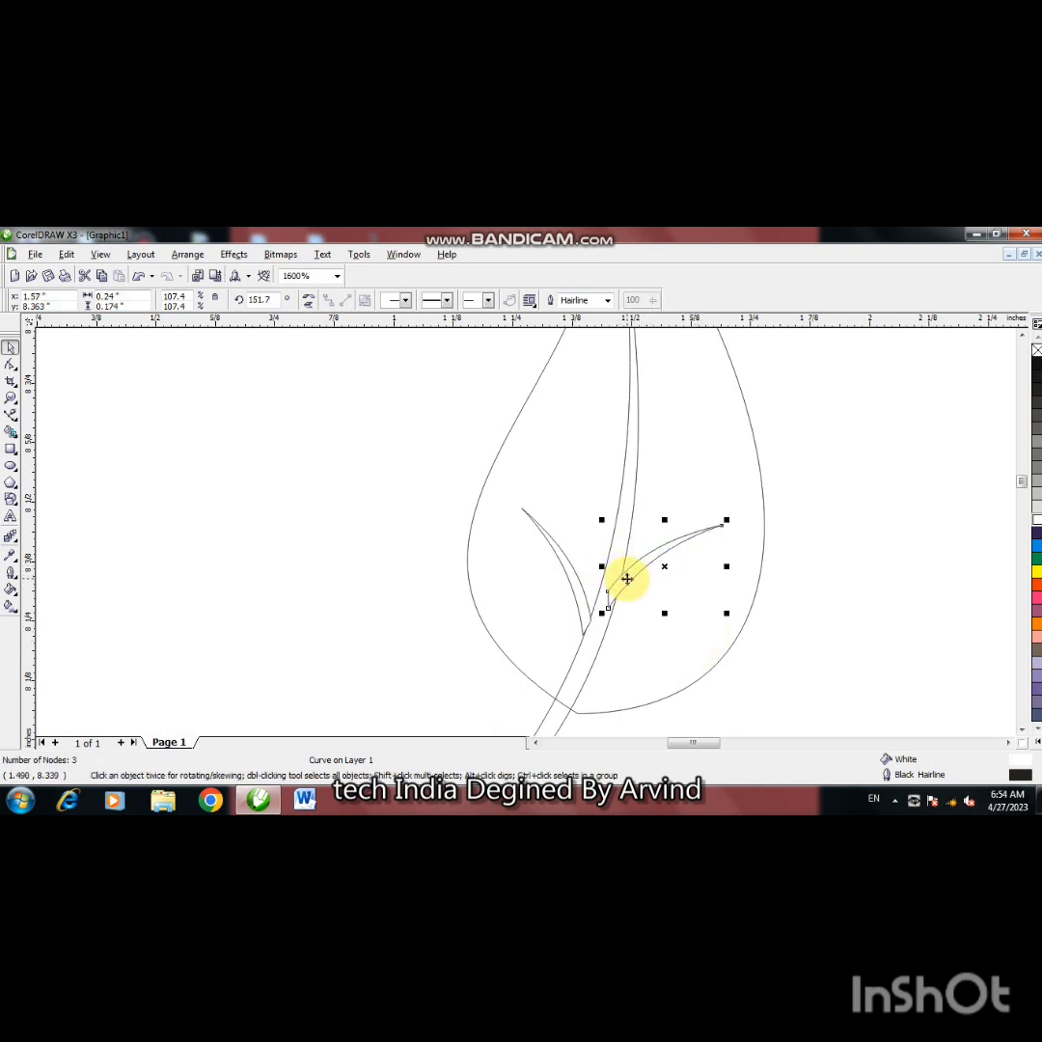
Step: Place a mirrored duplicate of the right side vein higher on the central vein's left side, scaled to about 87.7% and rotated to about 10.4°
key("KP_Add")
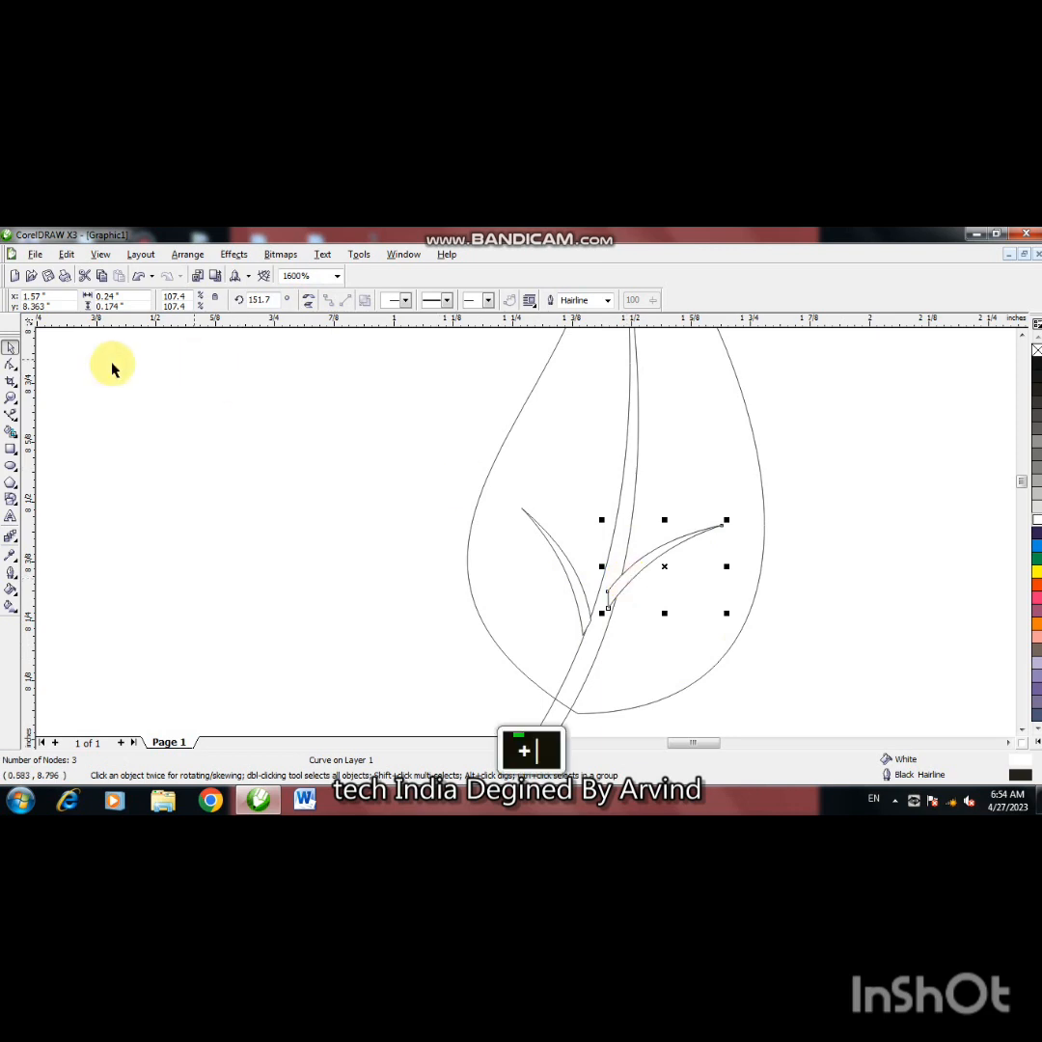
left_click(309, 302)
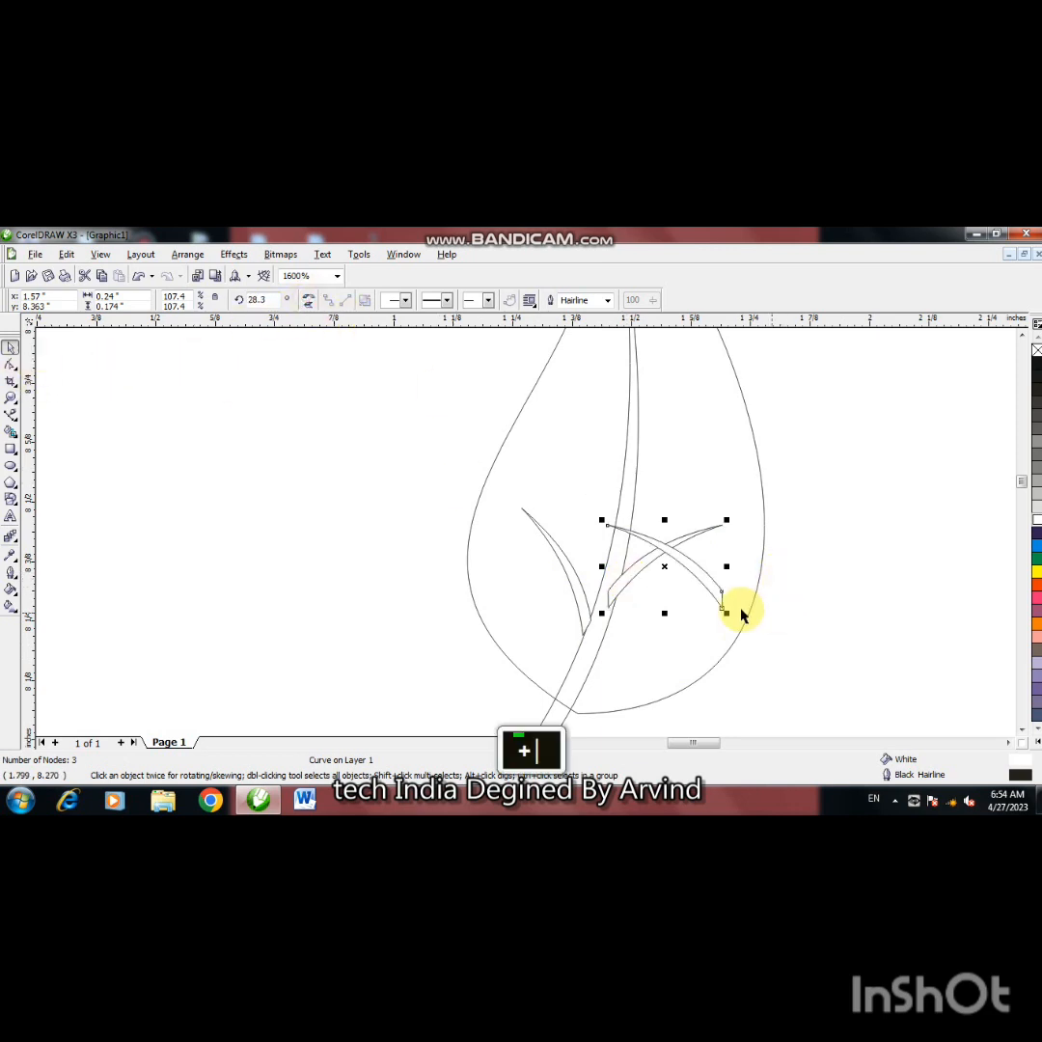
left_click_drag(728, 616, 626, 519)
left_click(614, 467)
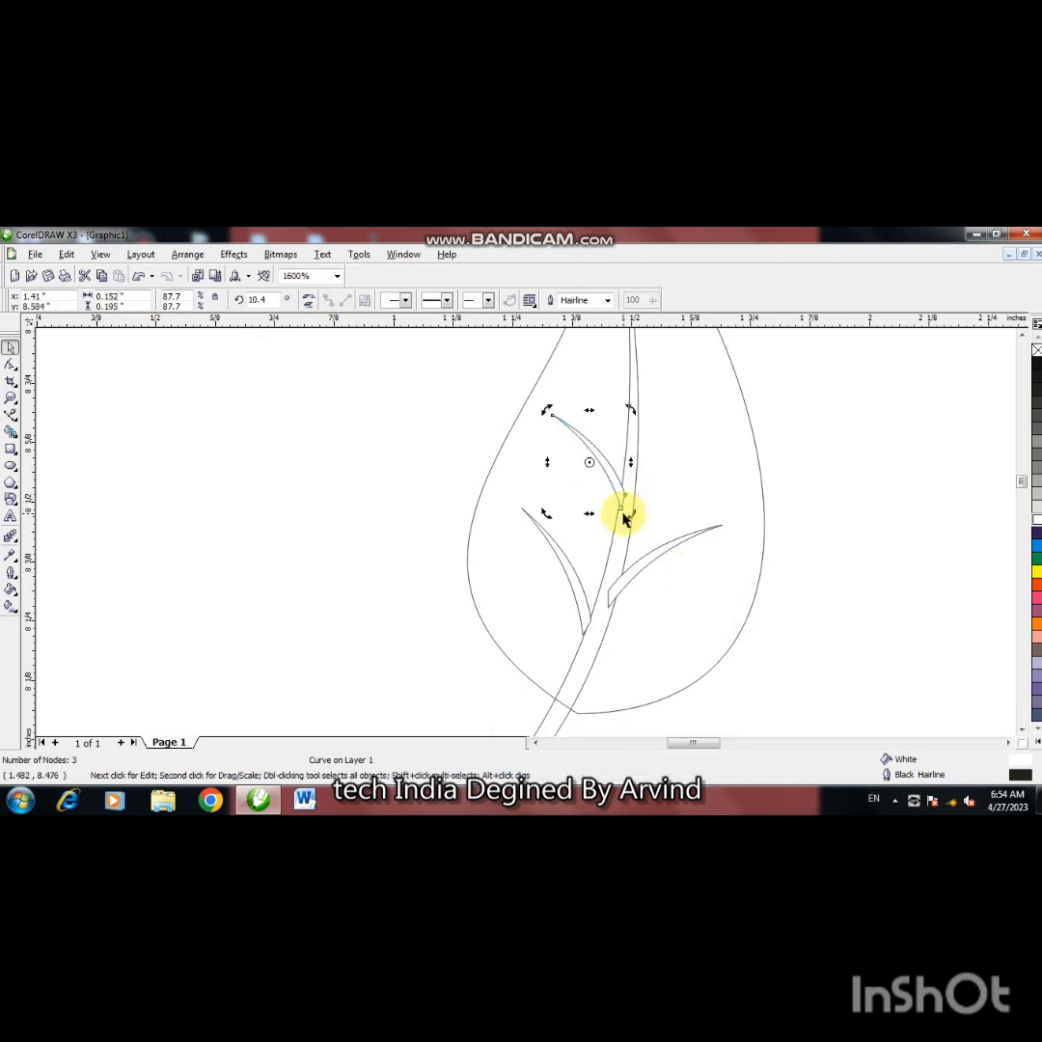
Step: Duplicate the second left side vein, mirror it horizontally and attach the copy higher on the central vein's right side
key("KP_Add")
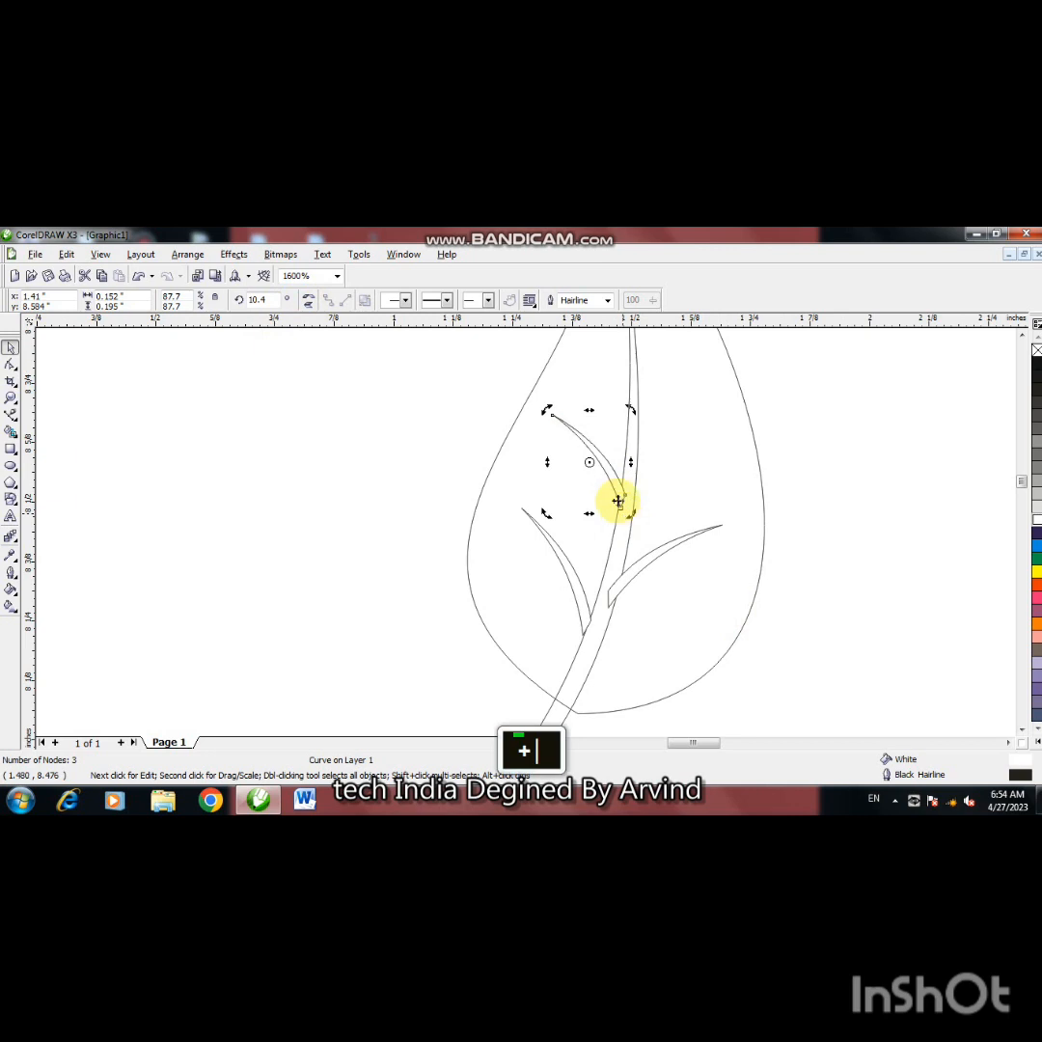
left_click(308, 300)
key("Right")
key("Right")
key("Right")
key("Up")
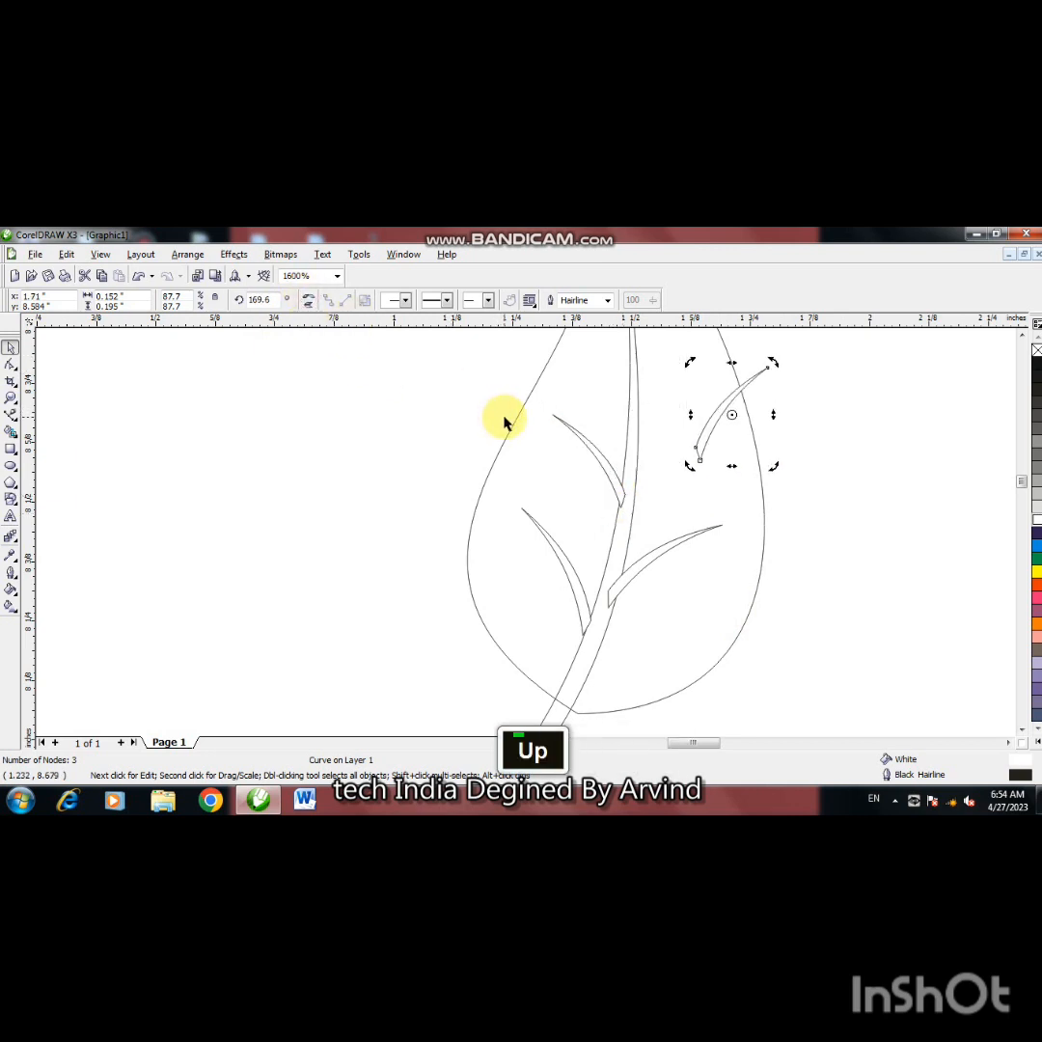
left_click_drag(718, 414, 655, 401)
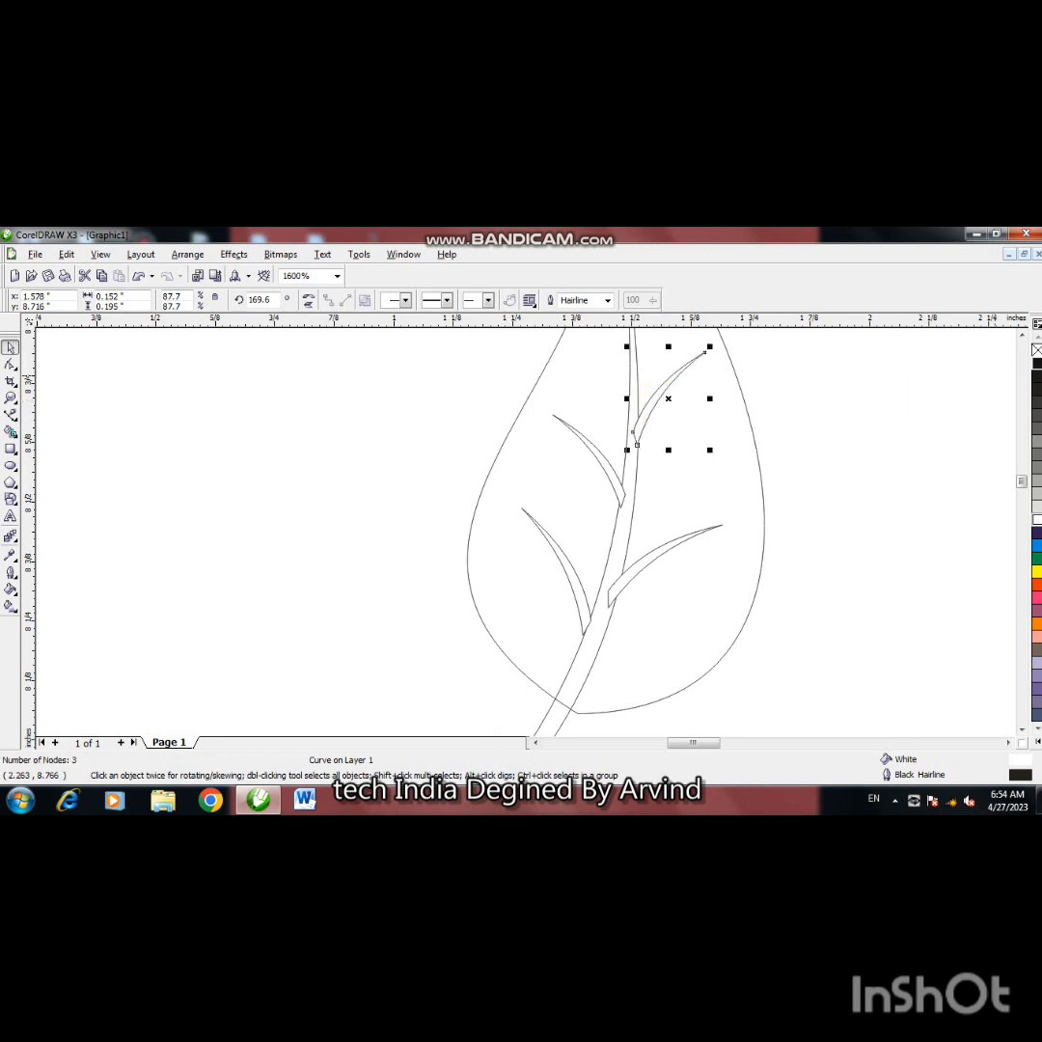
Step: Place a mirrored copy of the upper right side vein, scaled to about 71%, on the central vein's left side above the other veins
double_click(1025, 336)
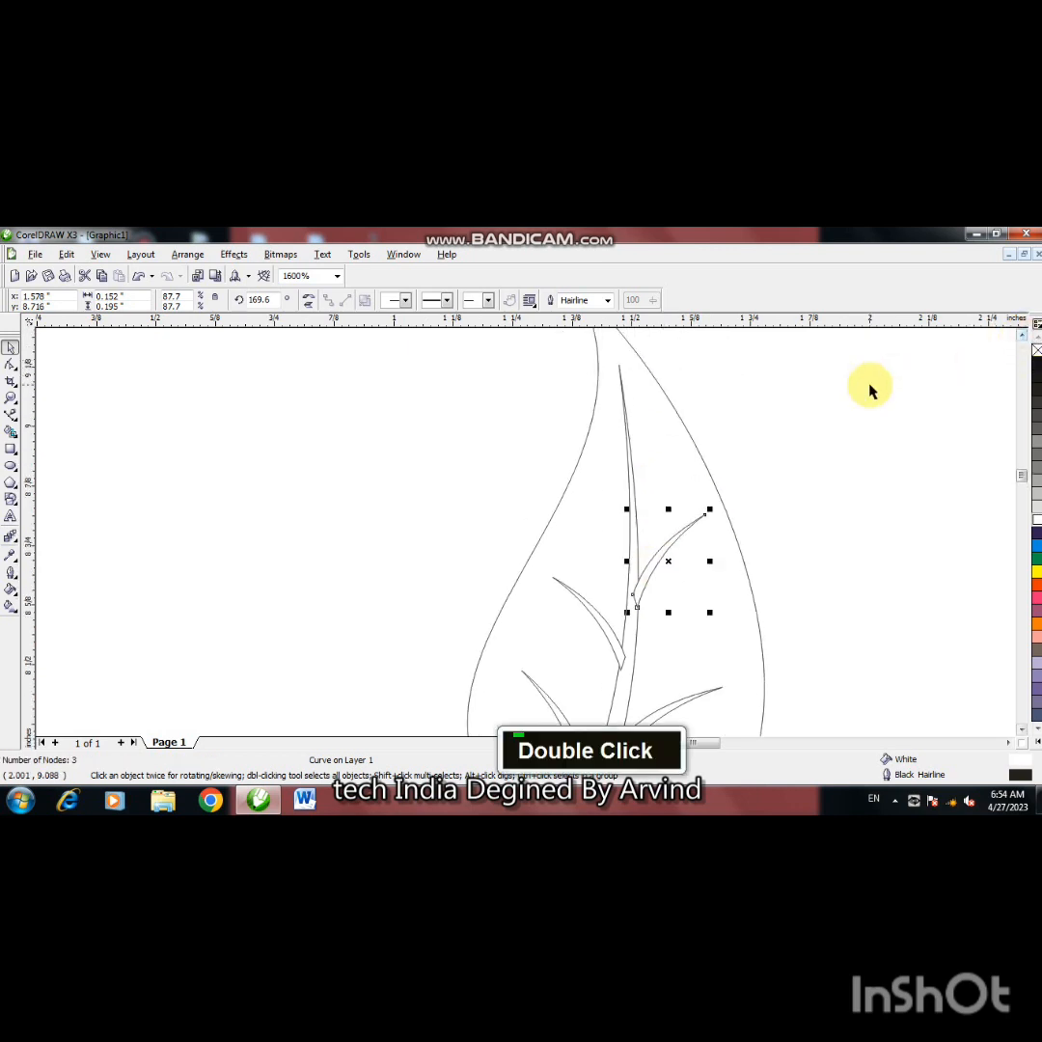
left_click_drag(708, 613, 629, 508)
left_click(309, 300)
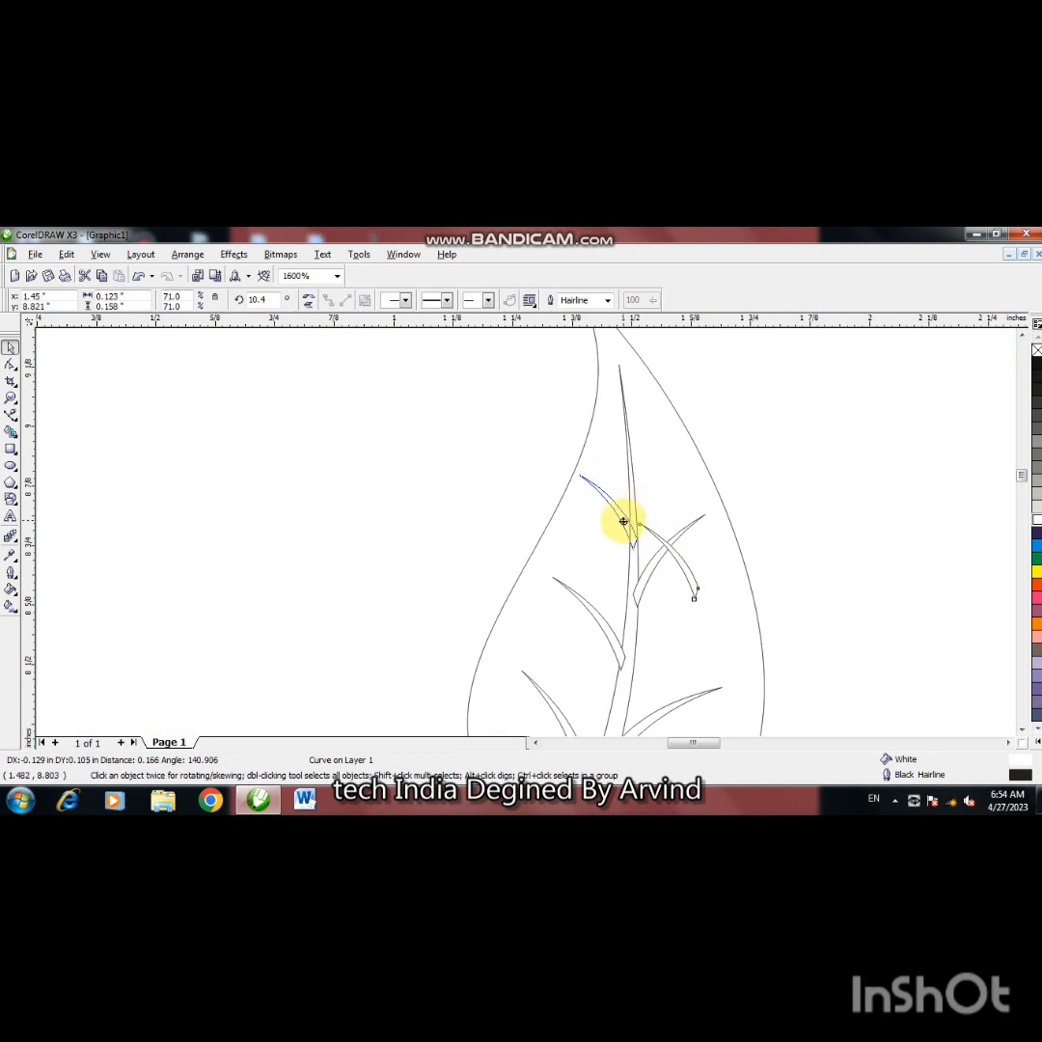
left_click_drag(623, 522, 623, 522)
Step: Duplicate the topmost left vein, scale it to about 49.6%, mirror it and attach it to the central vein's right side near the tip
key("plus")
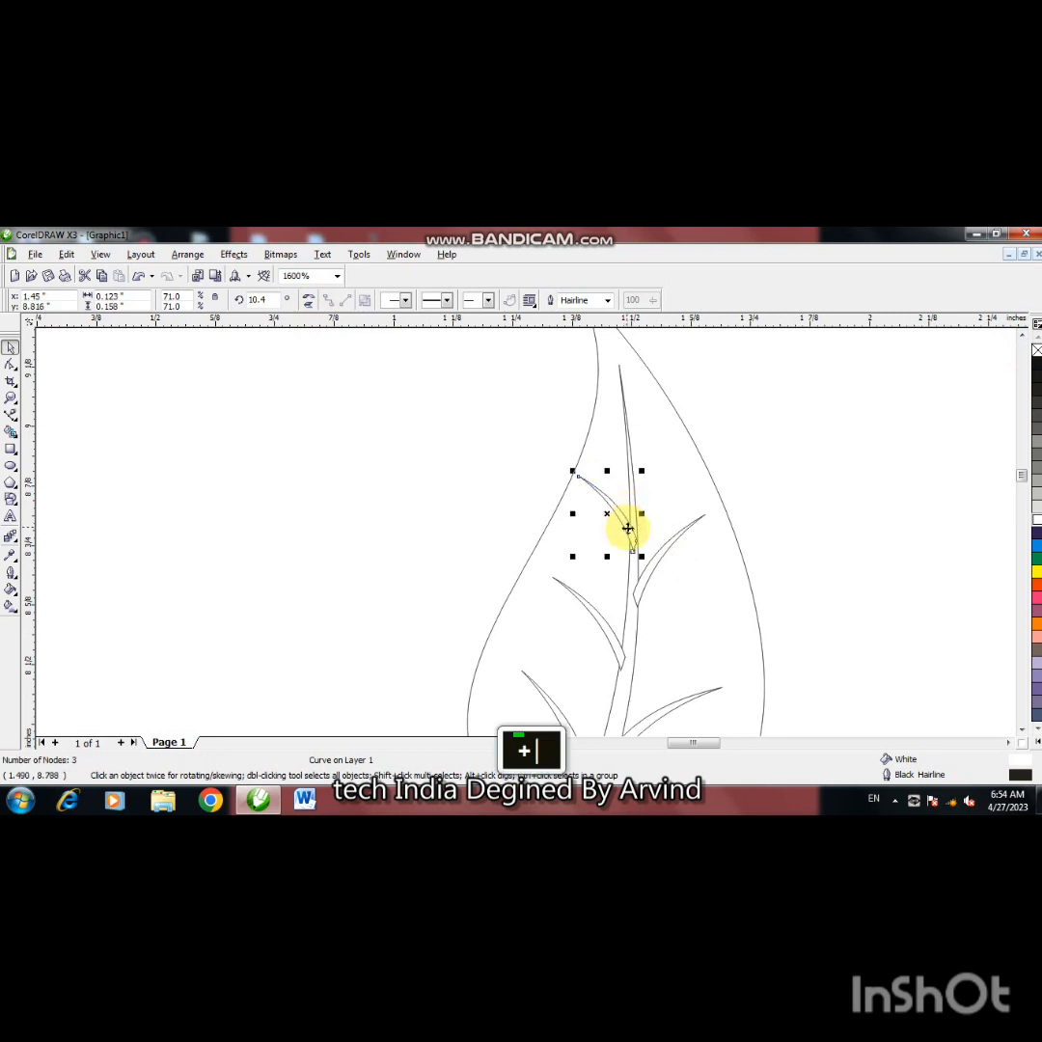
left_click(636, 547, "shift")
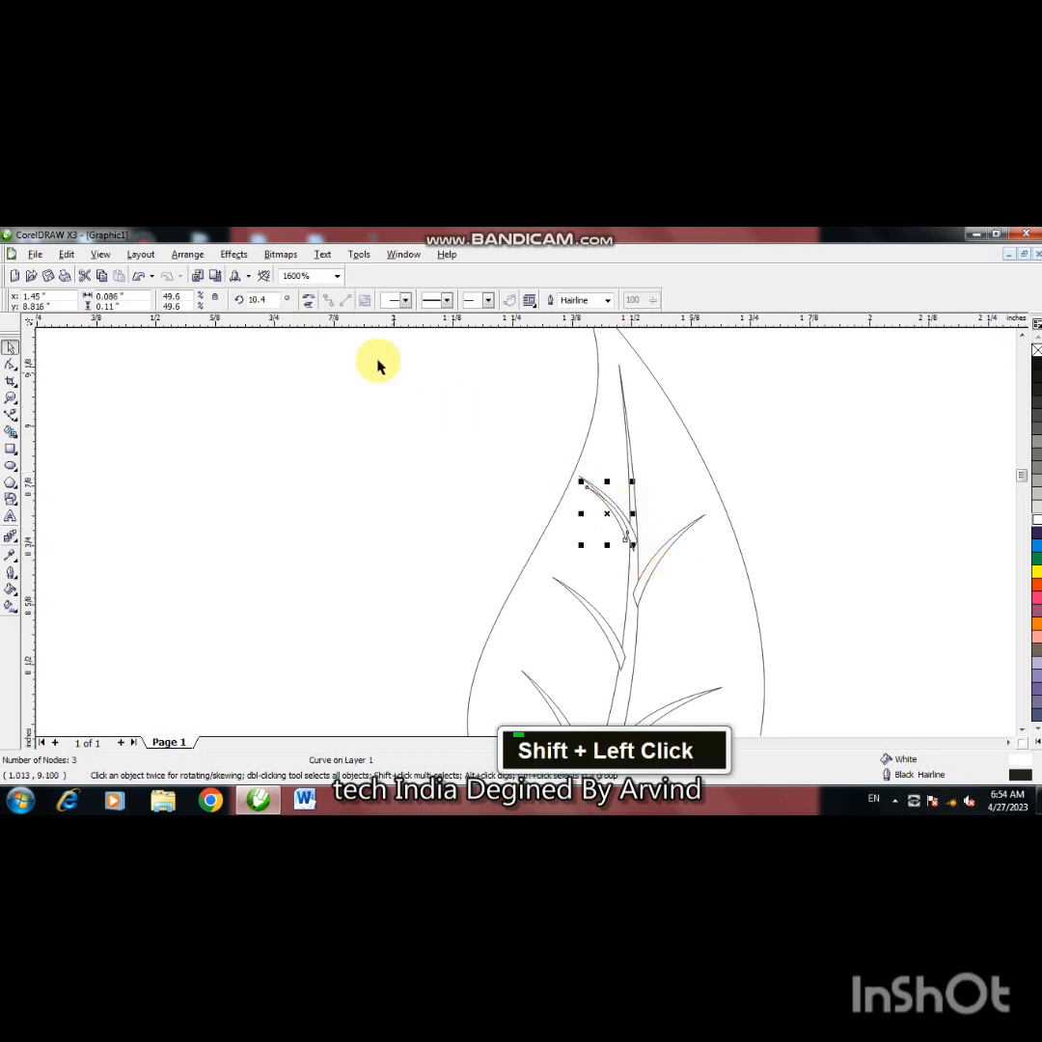
left_click(309, 300)
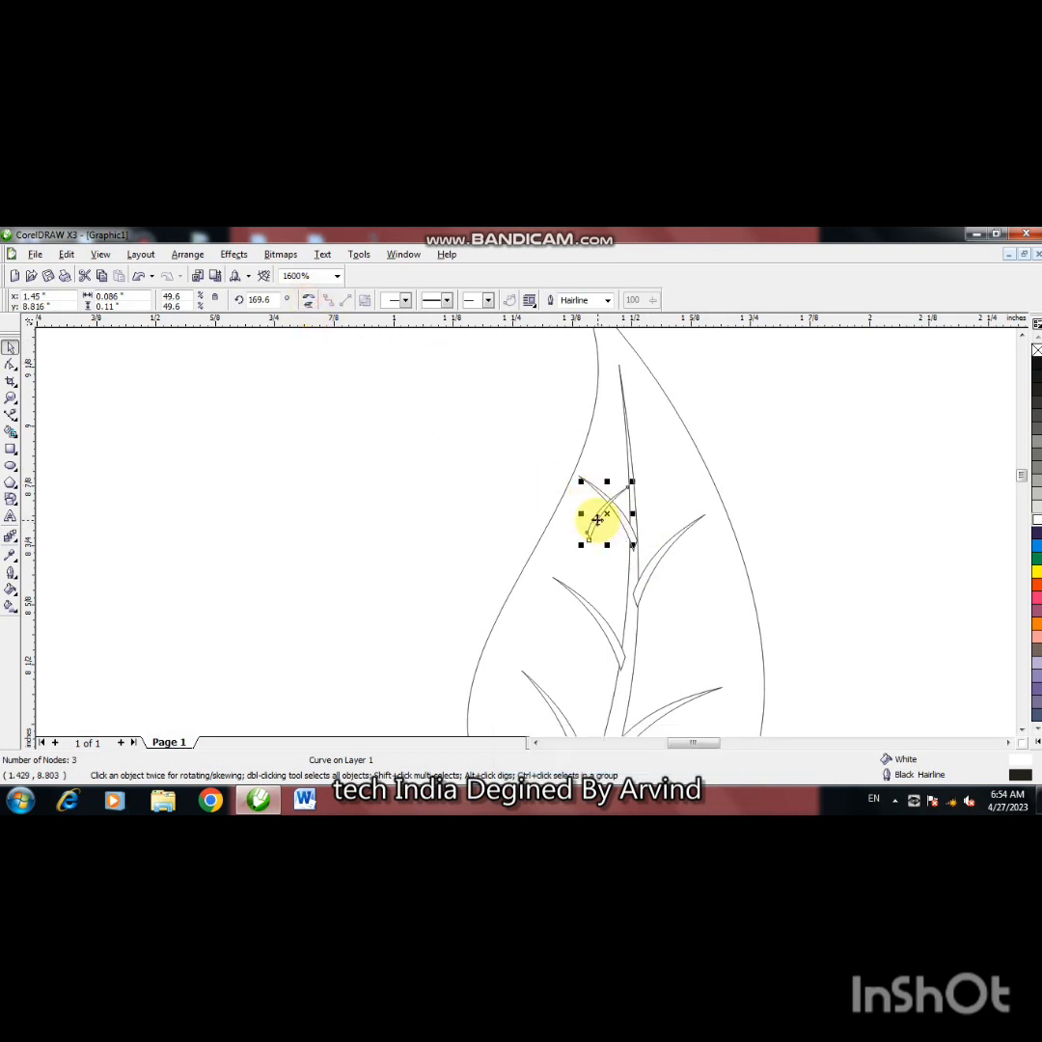
left_click_drag(597, 519, 637, 455)
left_click(474, 463)
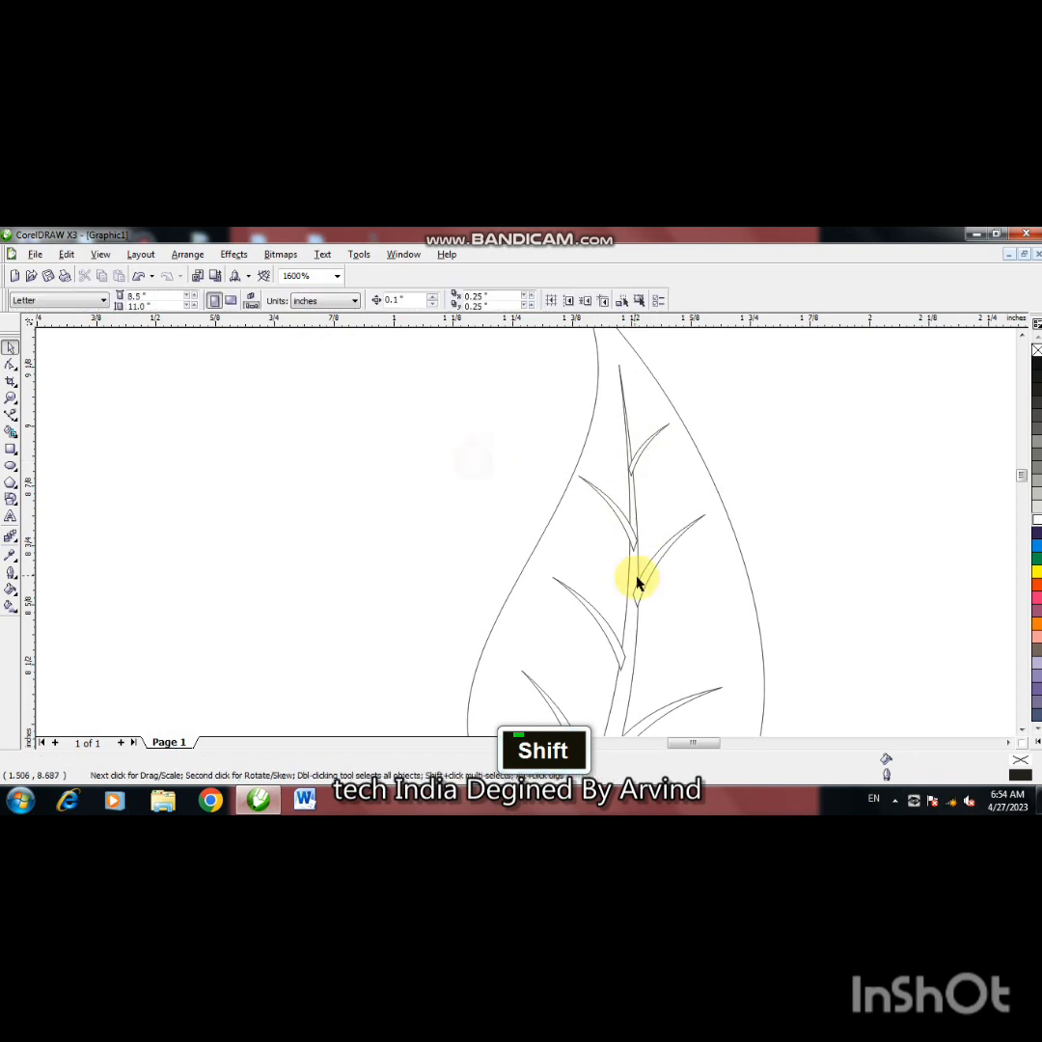
Step: Fill the leaf's central vein with white
left_click(639, 576)
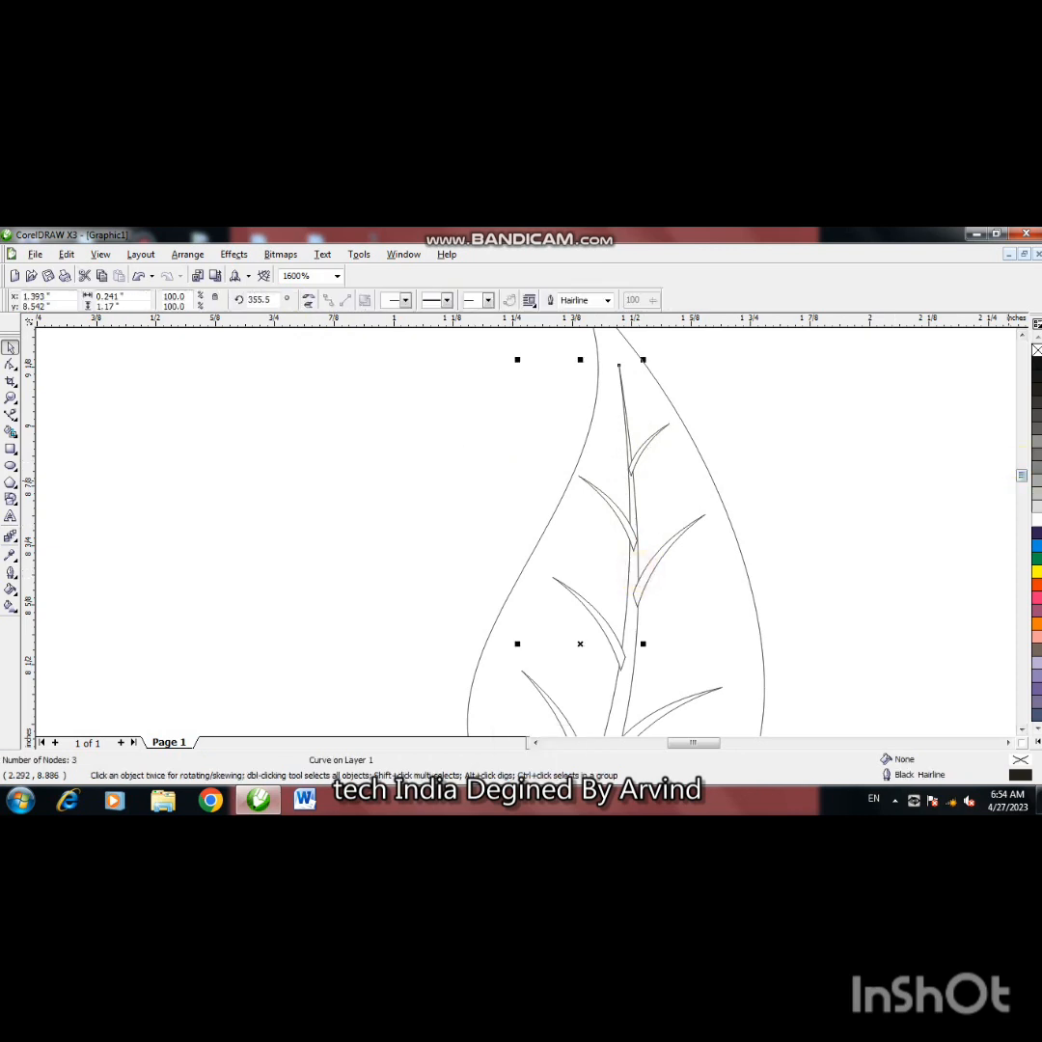
double_click(963, 531)
key("F3")
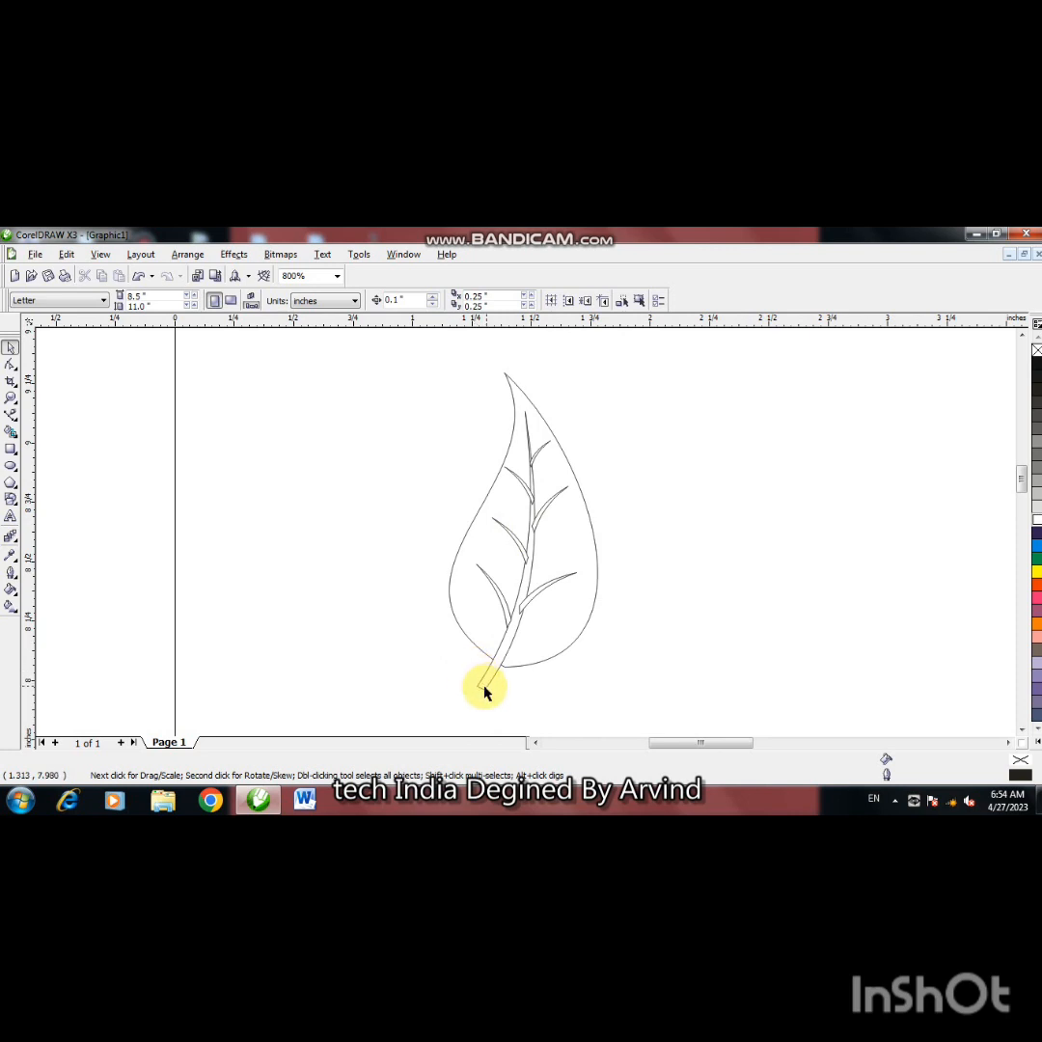
Step: Apply a linear gradient to the leaf body running from green at the base to yellow at the tip
left_click(9, 606)
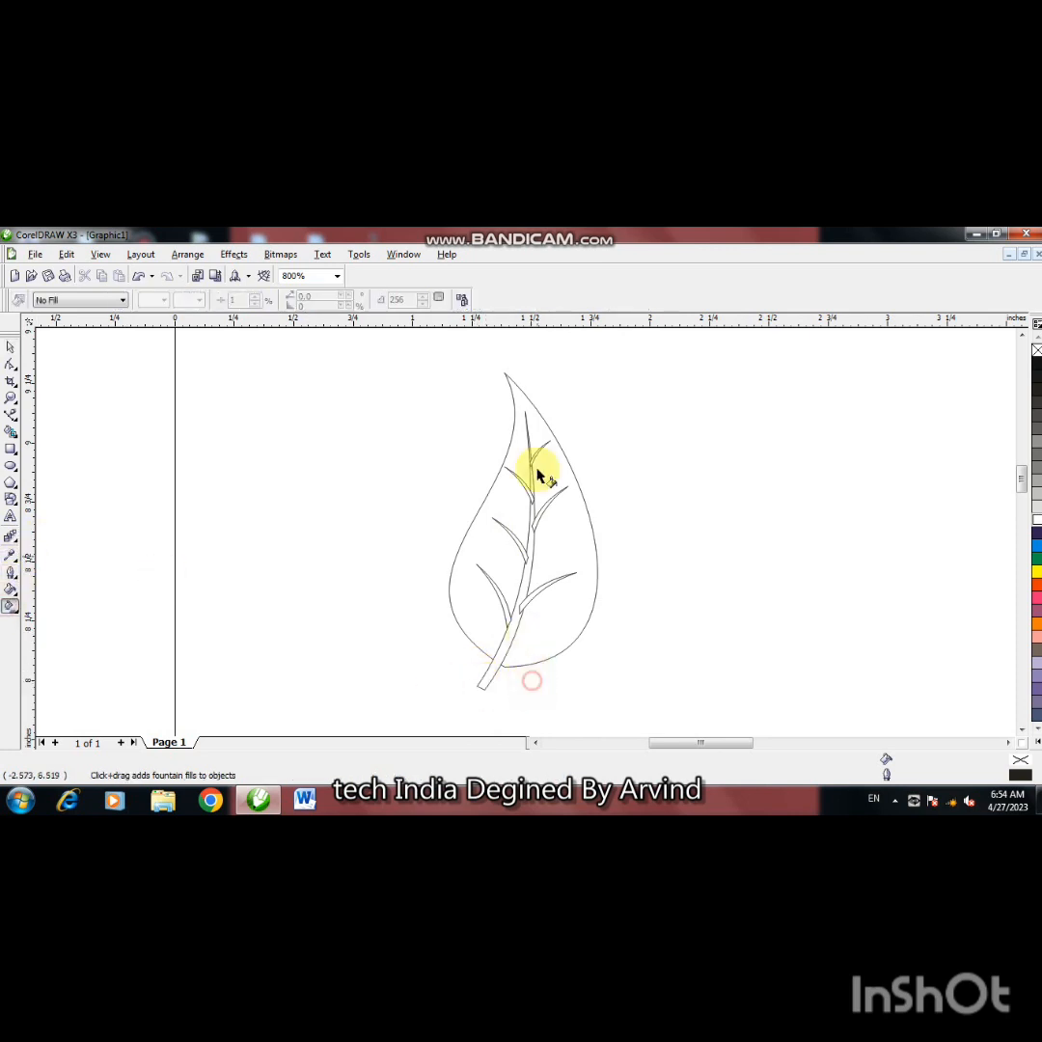
left_click_drag(531, 680, 524, 387)
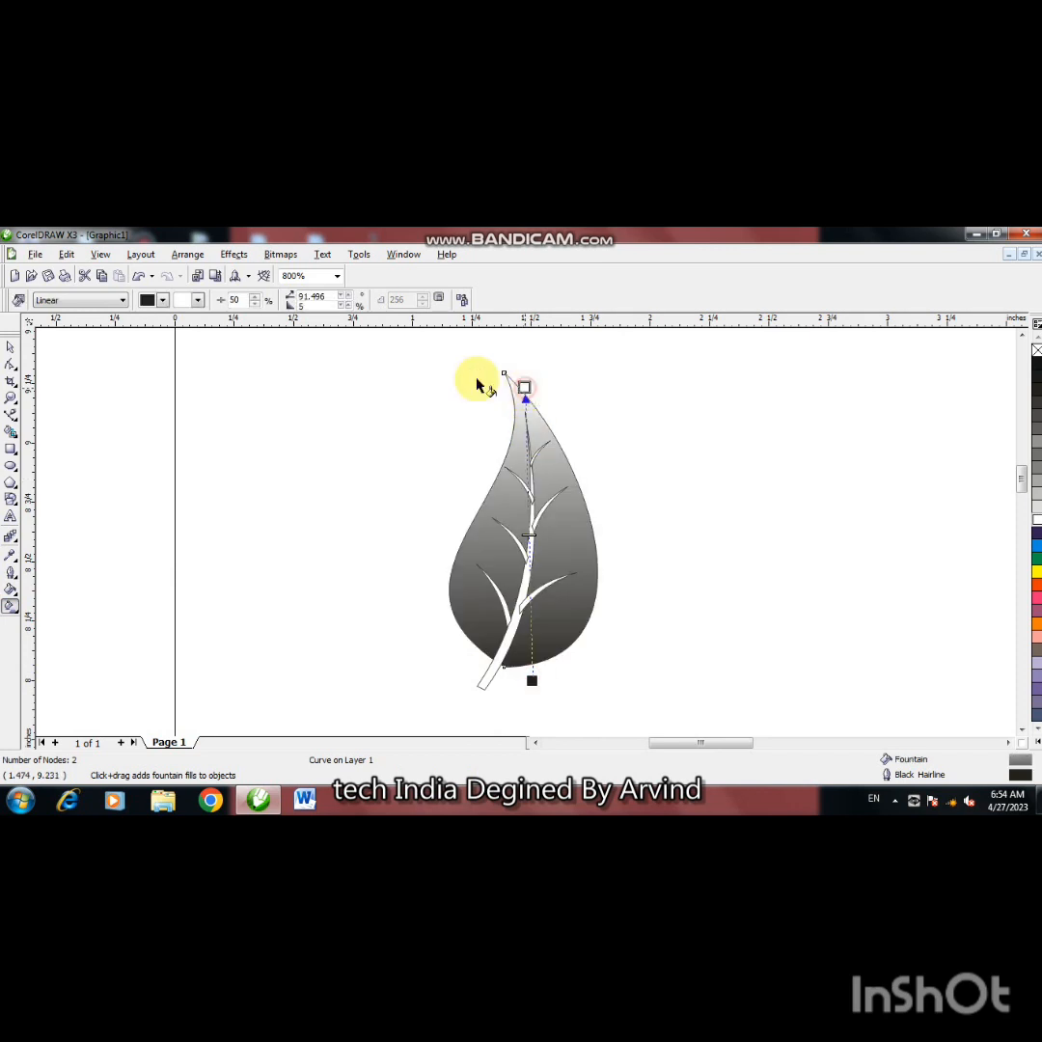
left_click(199, 302)
left_click(192, 316)
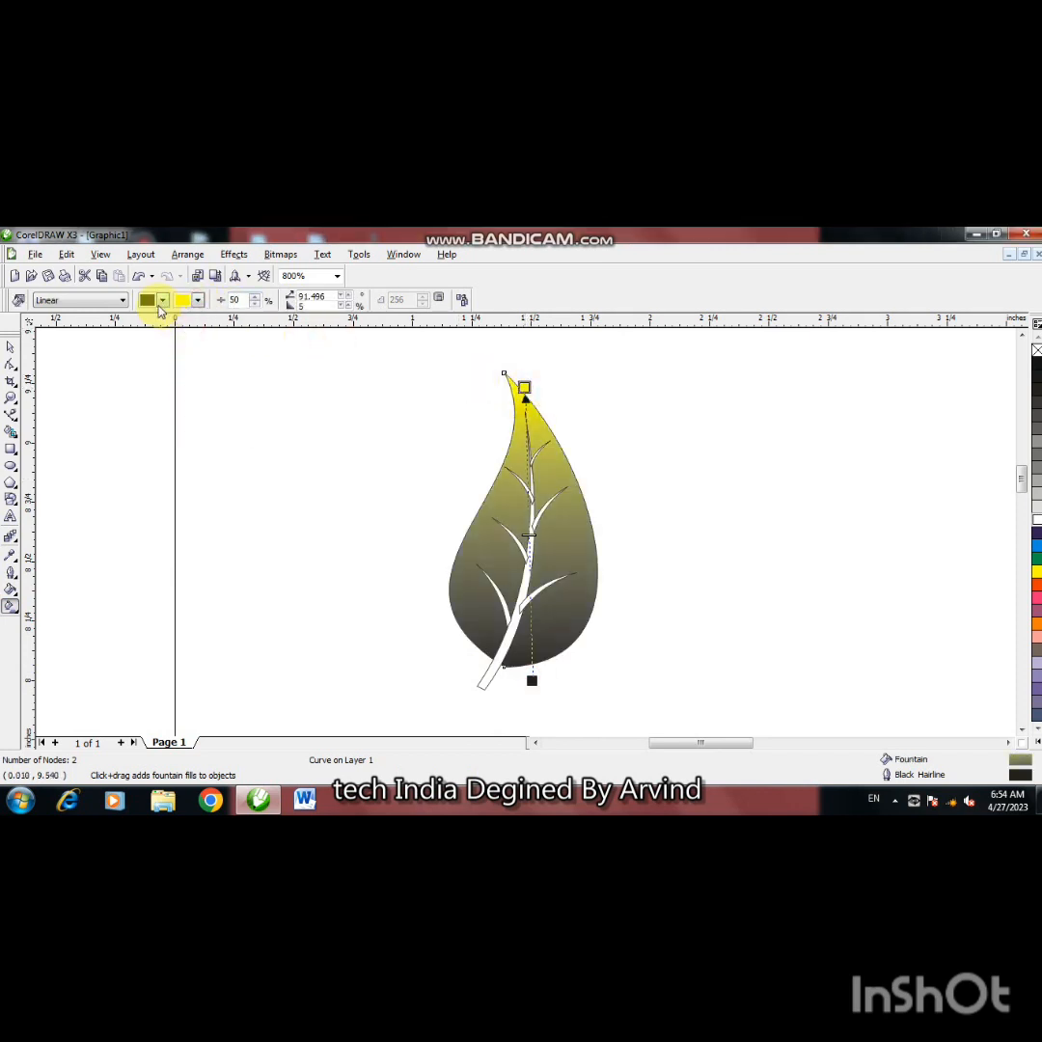
left_click(164, 302)
left_click(144, 357)
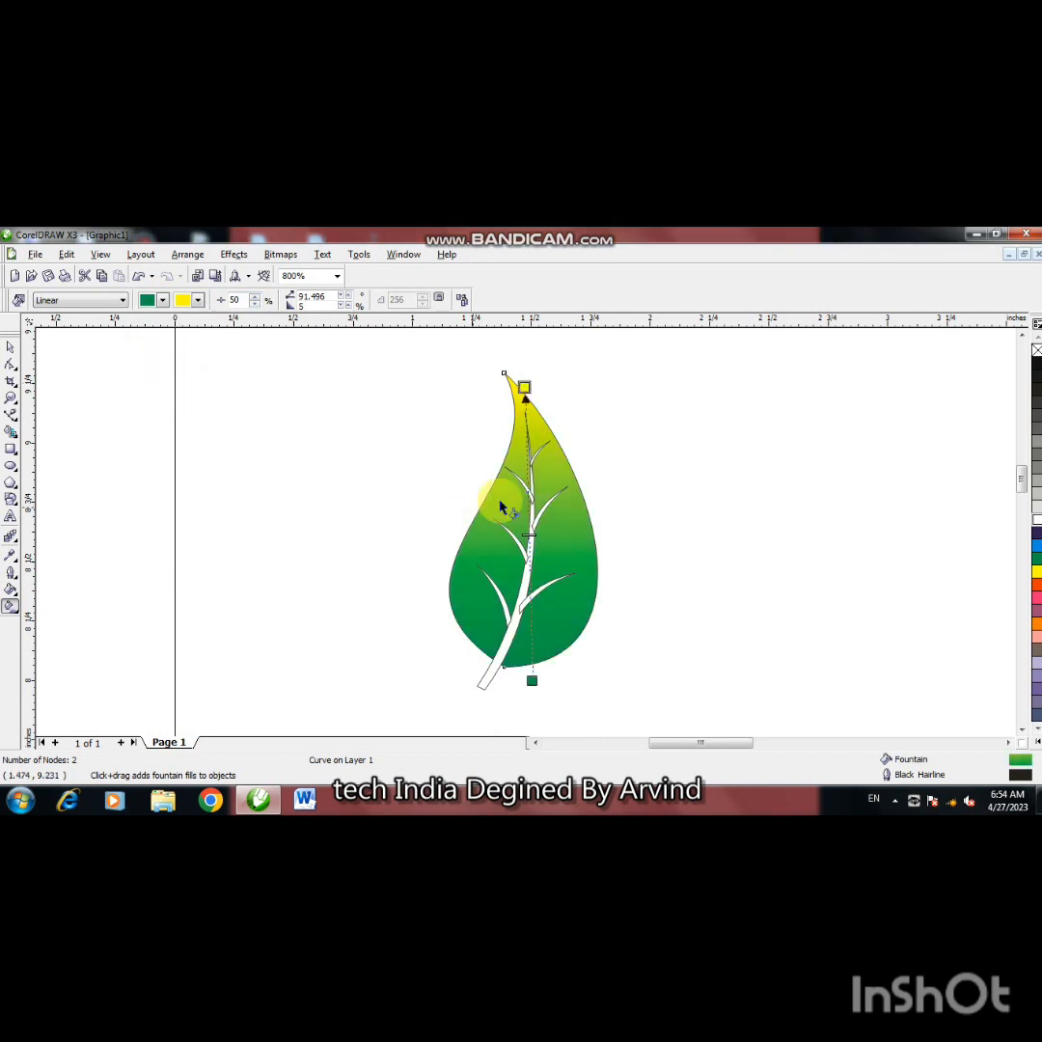
Step: Extend the leaf gradient's ends beyond the base and tip, and shift its midpoint down toward the base
left_click_drag(532, 682, 521, 731)
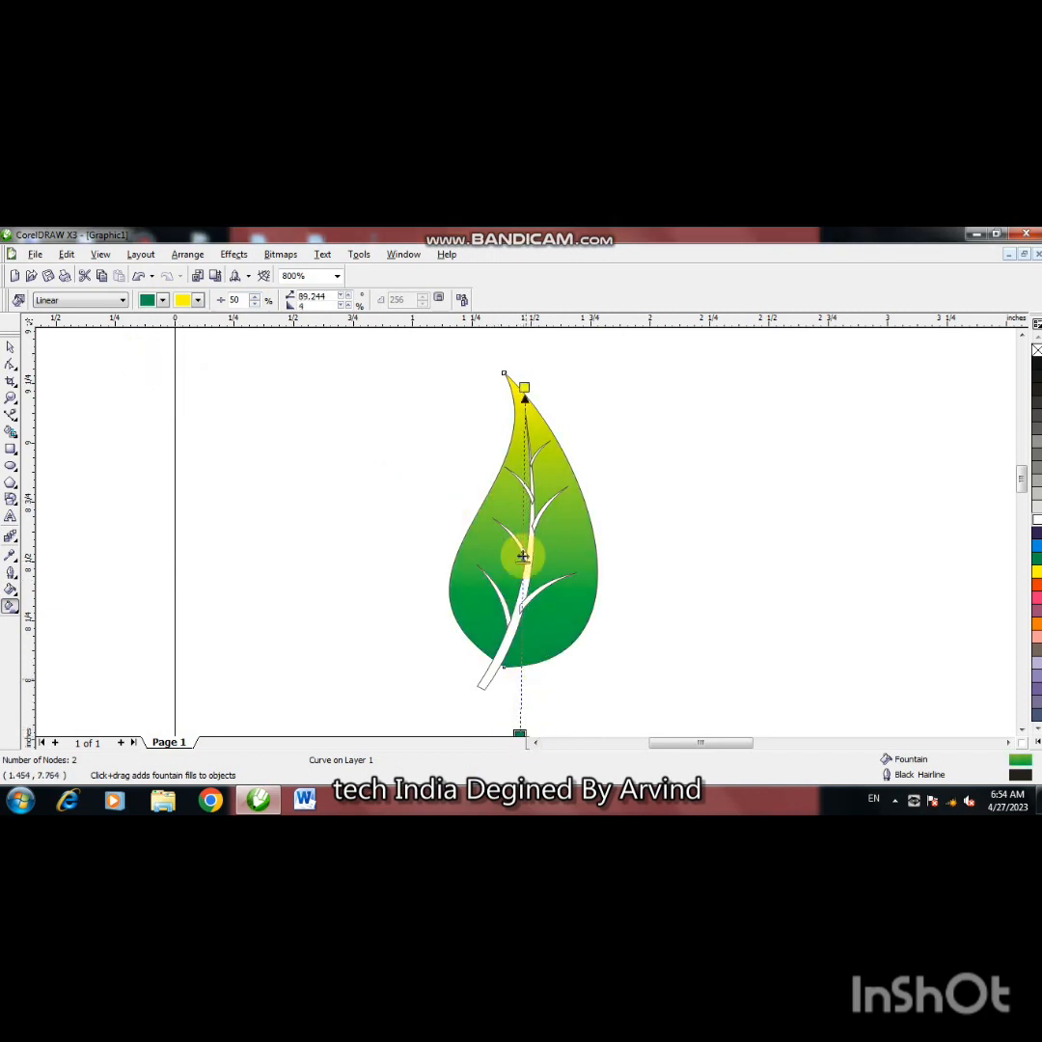
left_click_drag(524, 387, 522, 335)
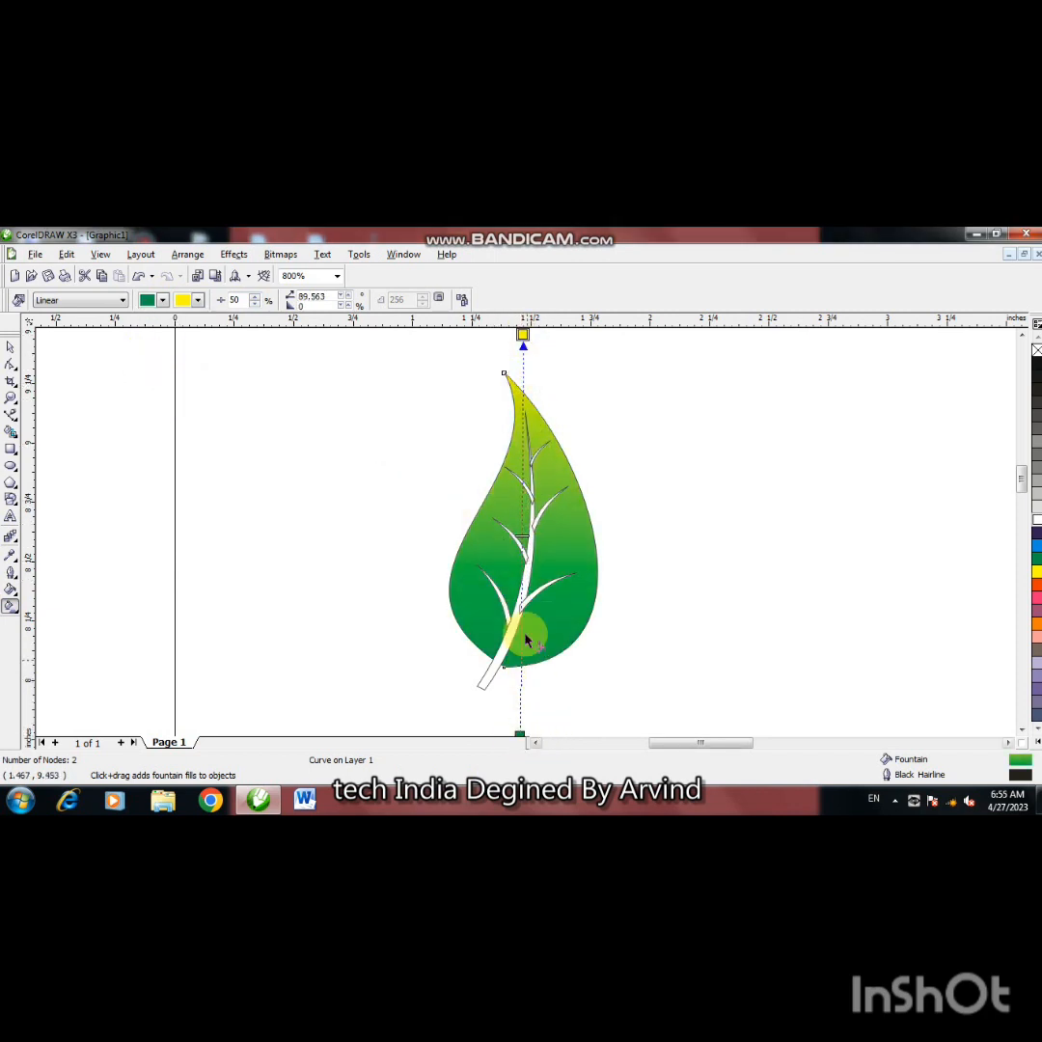
left_click_drag(522, 536, 520, 624)
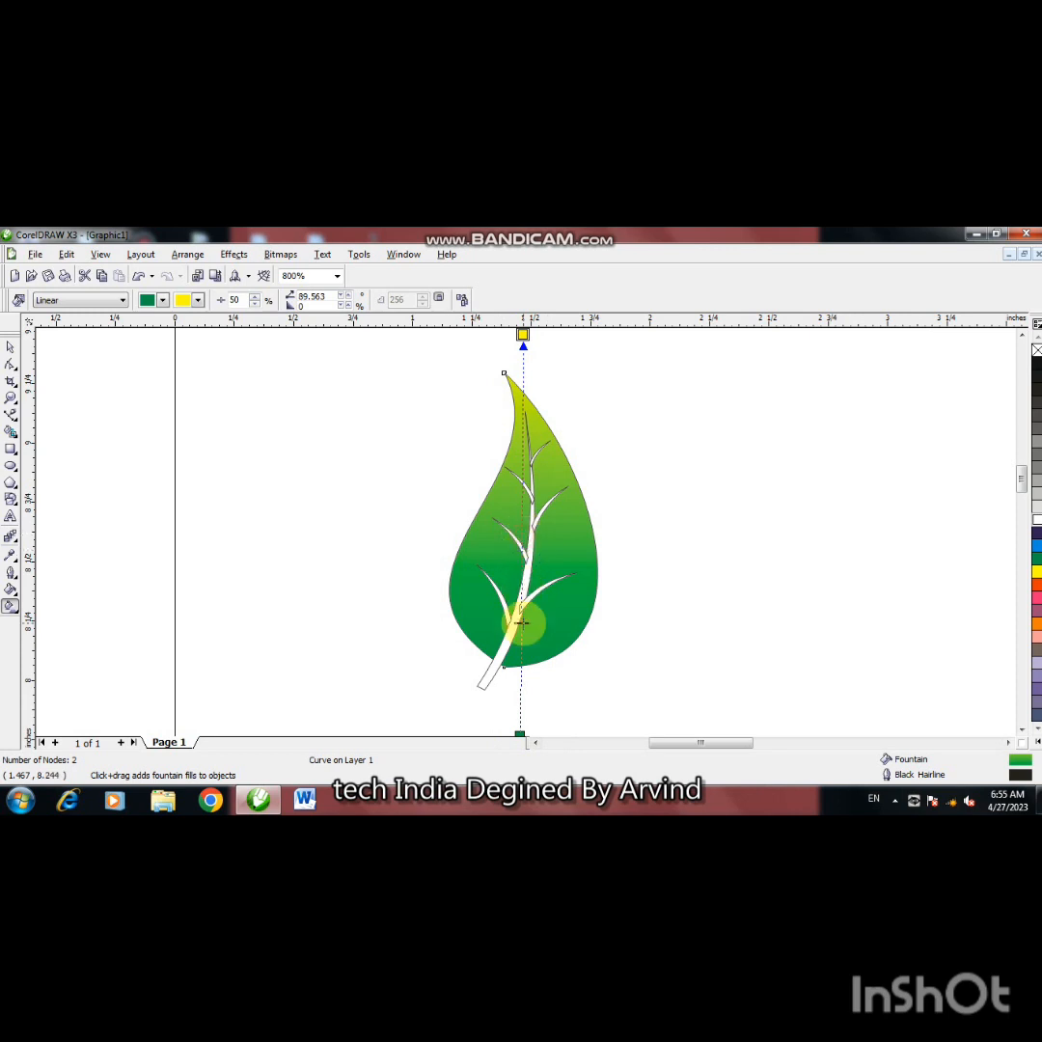
Step: Select the leaf body with all its veins and group them
left_click(11, 347)
left_click(135, 431)
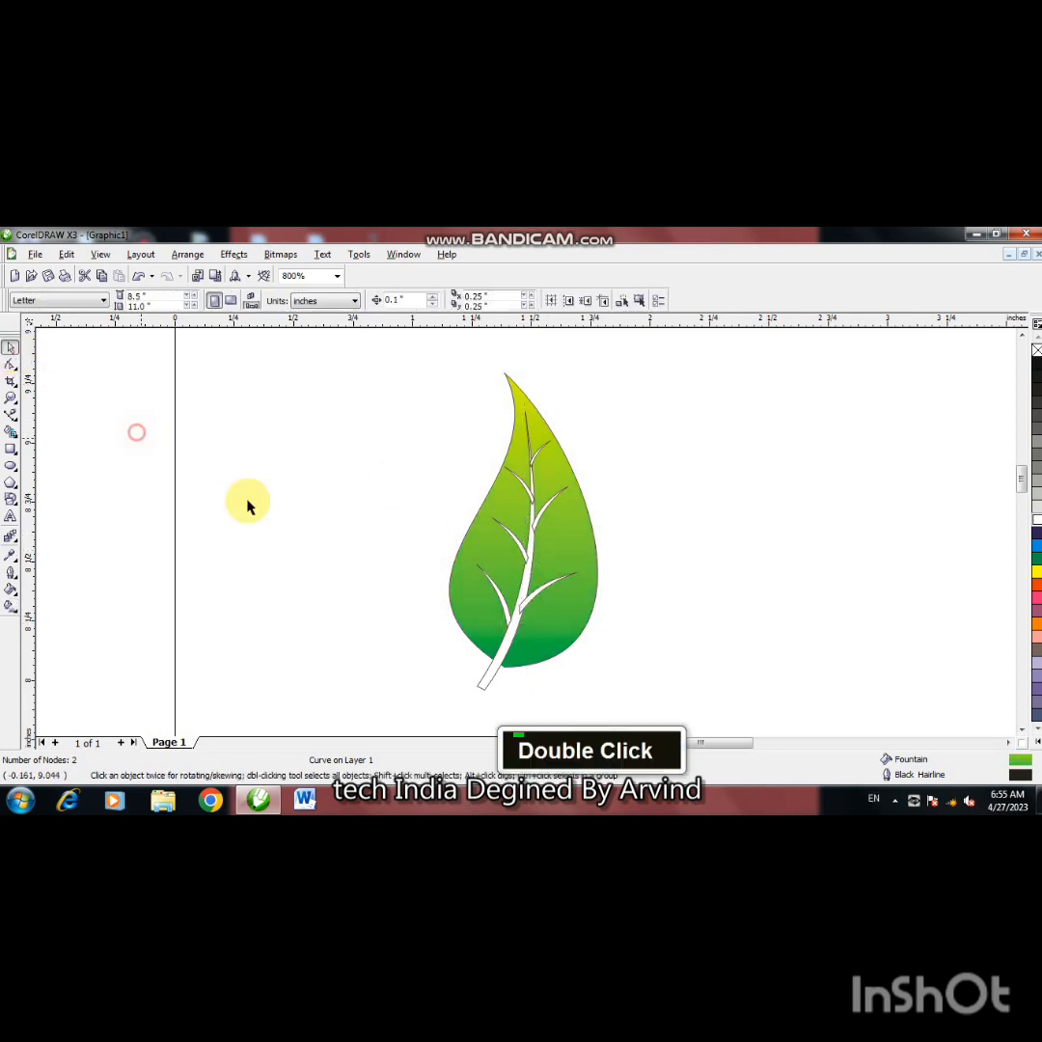
left_click_drag(632, 772, 634, 772)
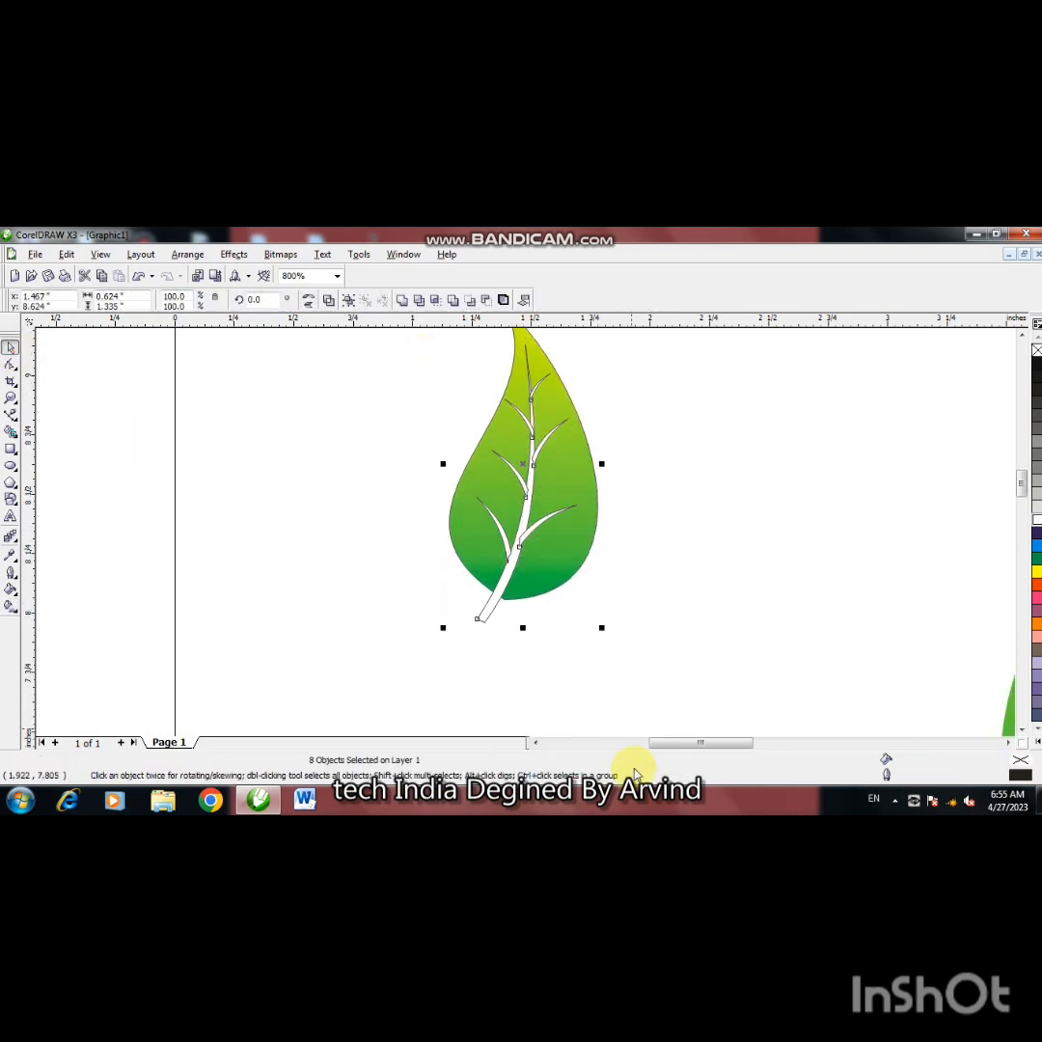
left_click(352, 306)
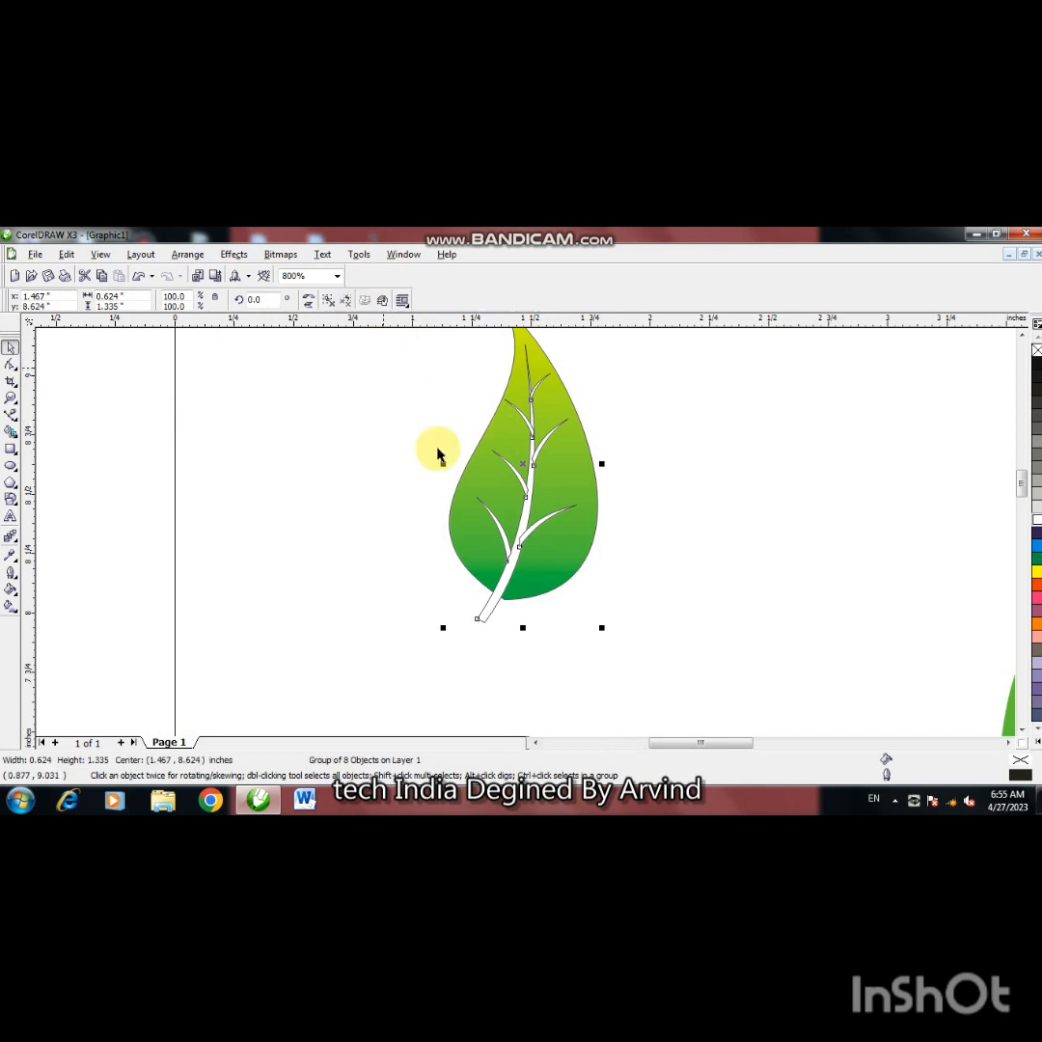
Step: Draw a circle about 4.97 inches in diameter around the cup panels, overlapping the saucer and extending past the cup's left side
key("F3")
key("F3")
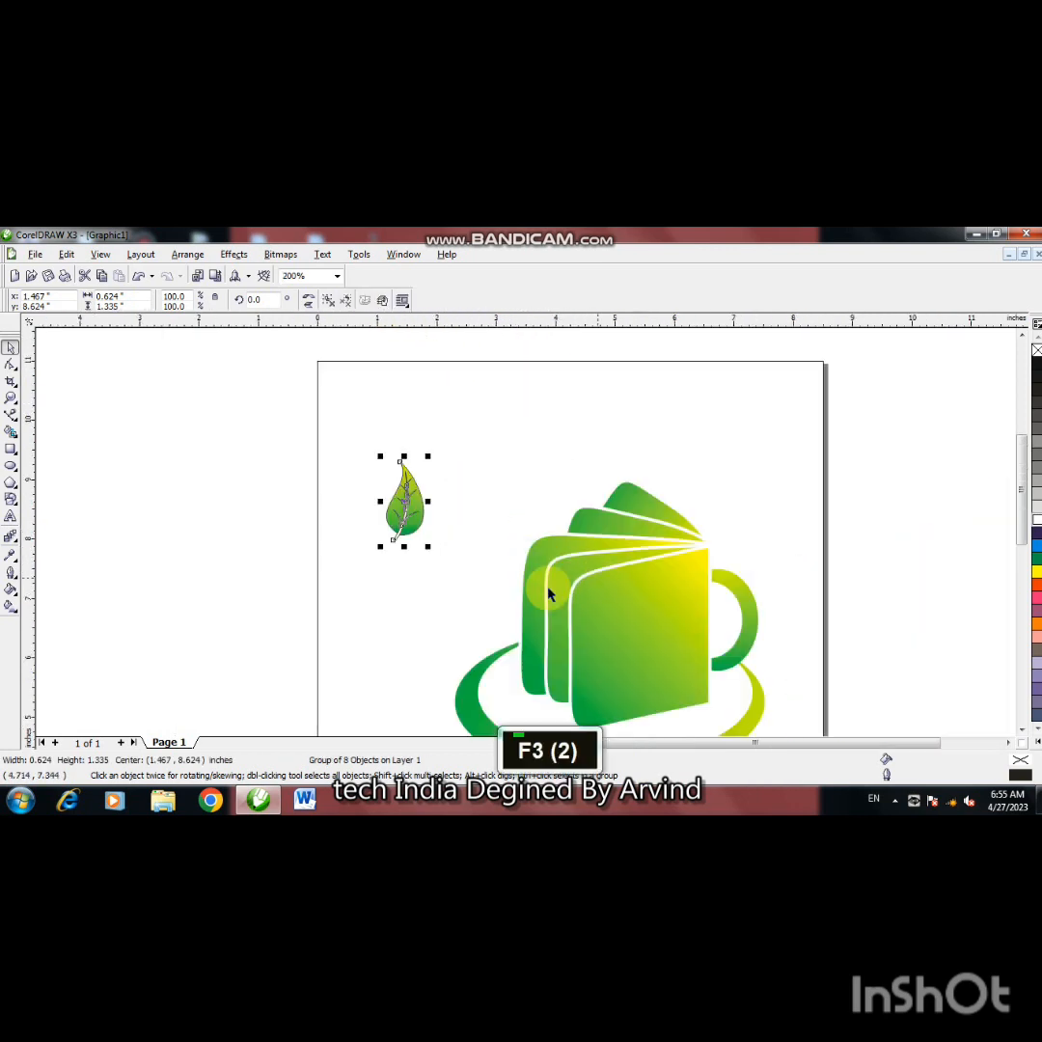
left_click(10, 467)
double_click(1023, 728)
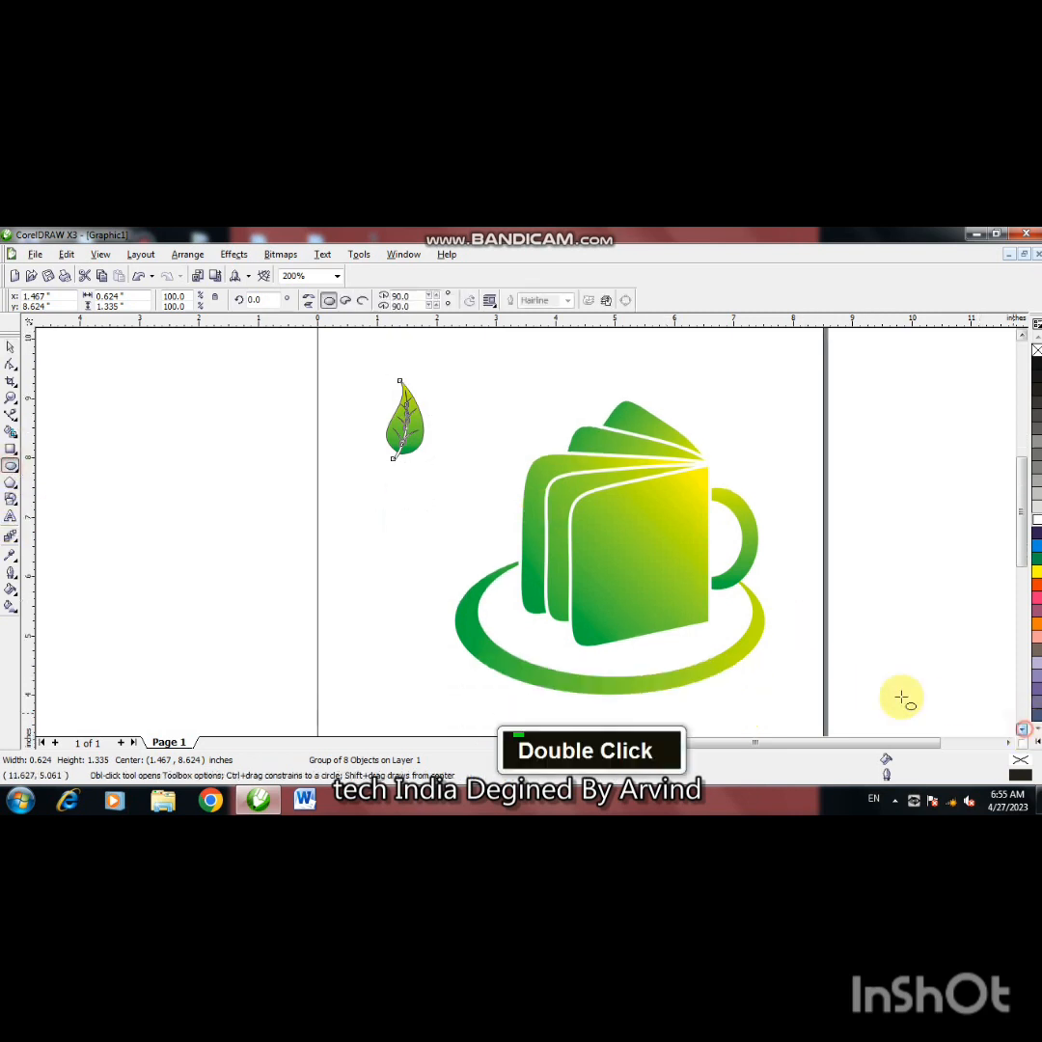
left_click_drag(471, 376, 727, 676)
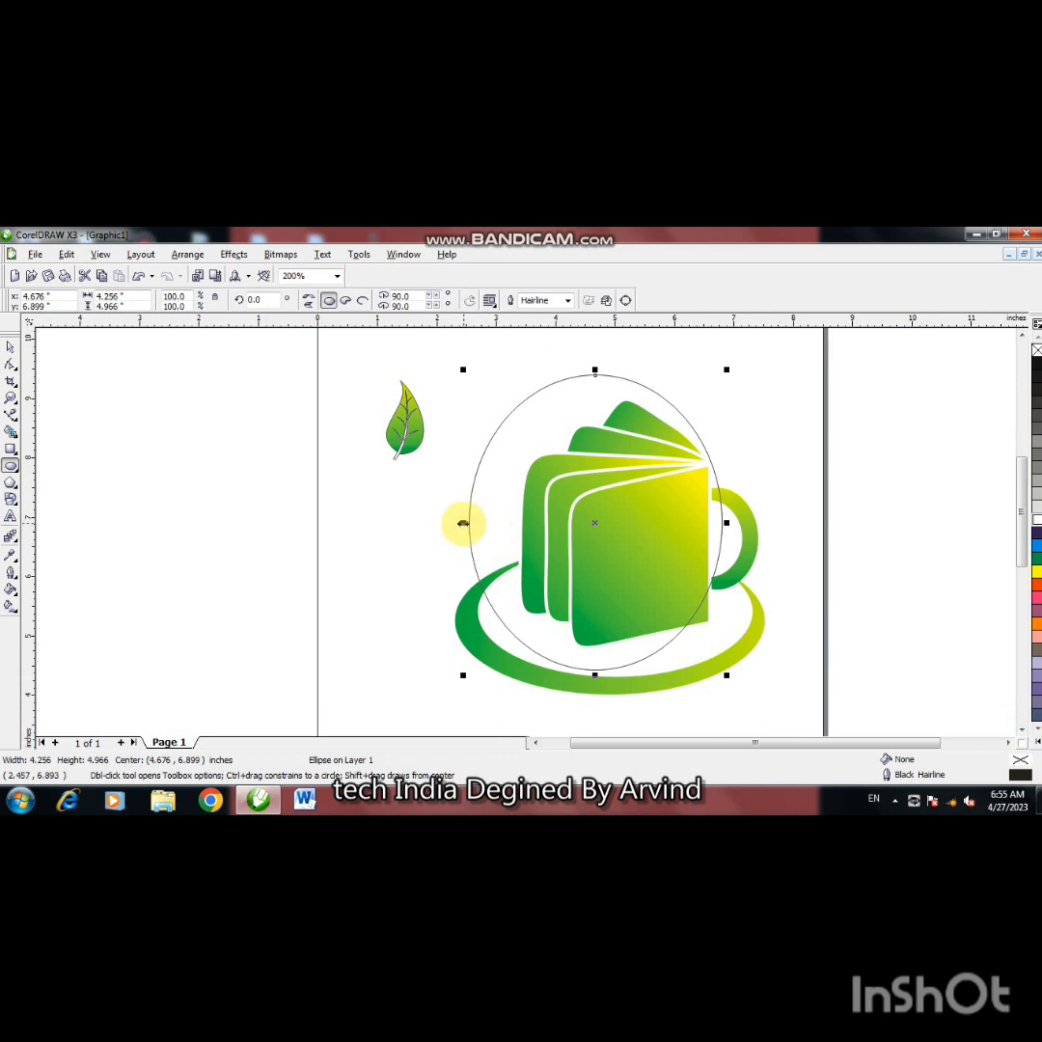
left_click_drag(463, 523, 420, 524)
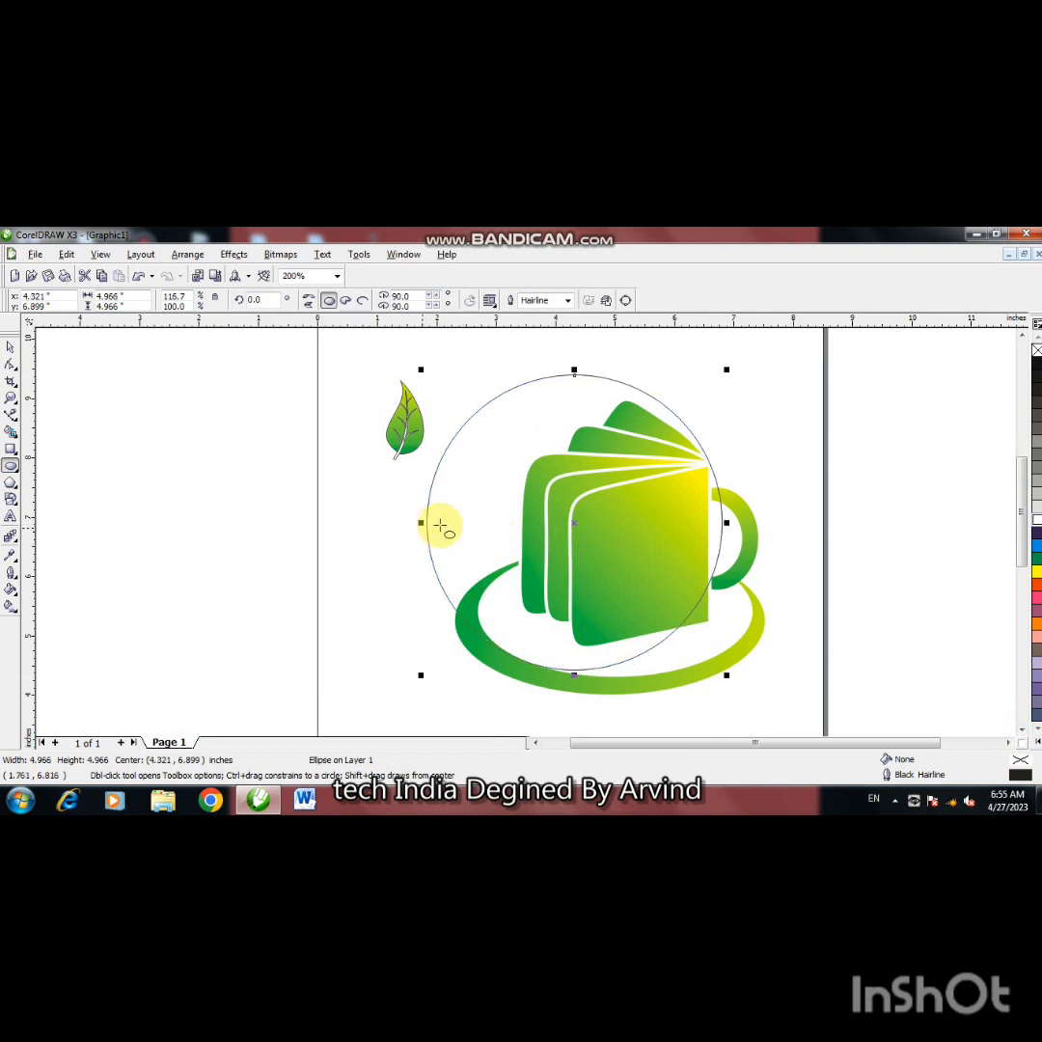
Step: Duplicate the circle 0.2 inches to the right and Smart Fill the left crescent between the two circles with green
key("KP_Add")
key("Right")
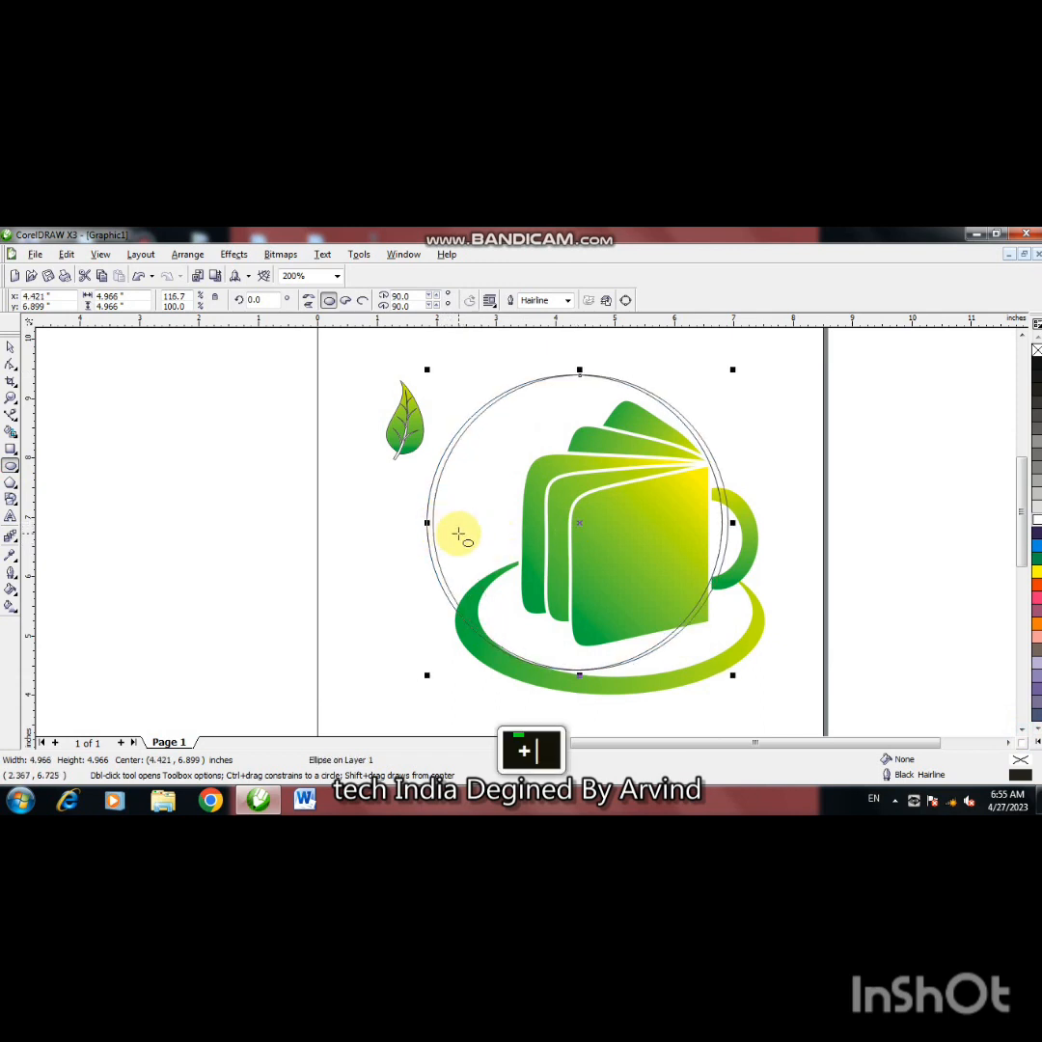
key("Right")
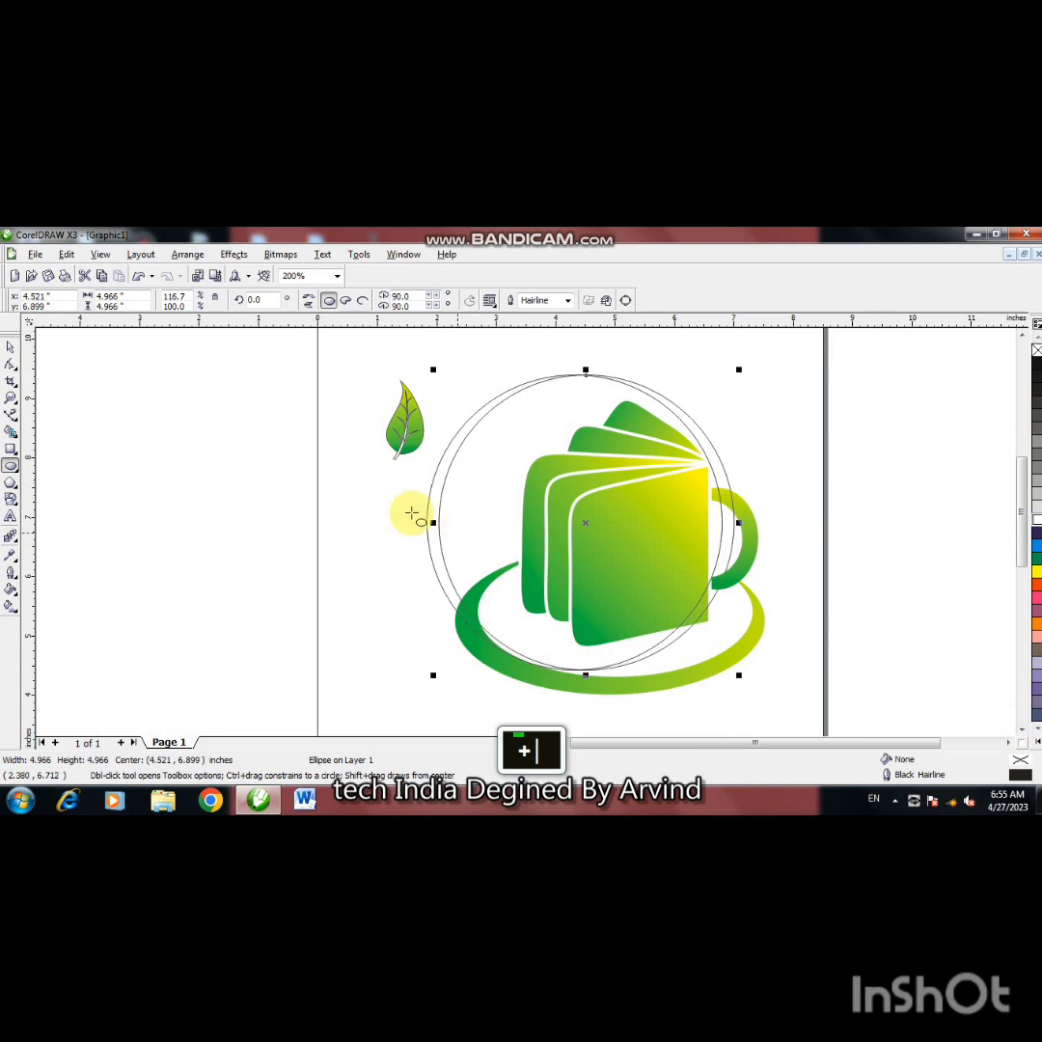
left_click(10, 430)
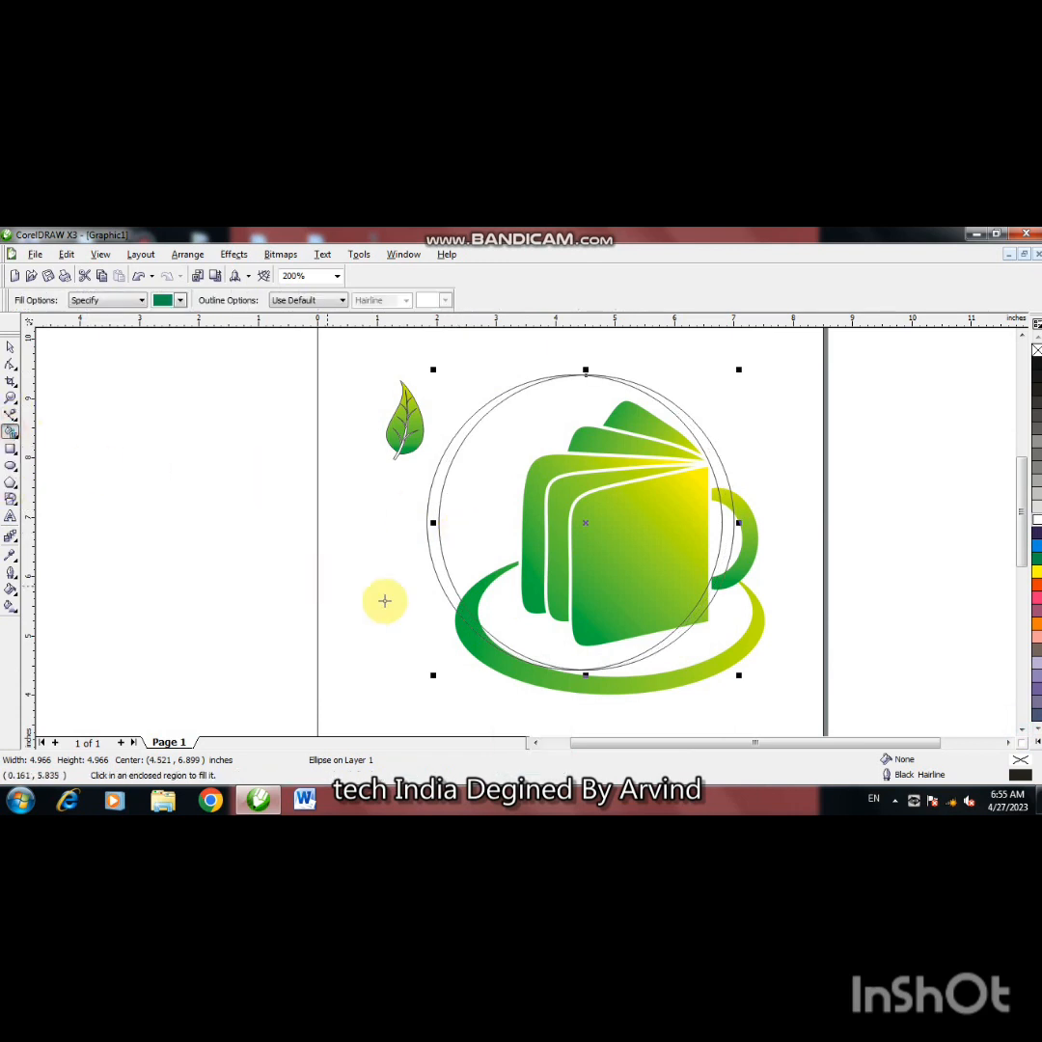
left_click(436, 545)
Step: Delete both construction circles, keeping only the green crescent
left_click(11, 345)
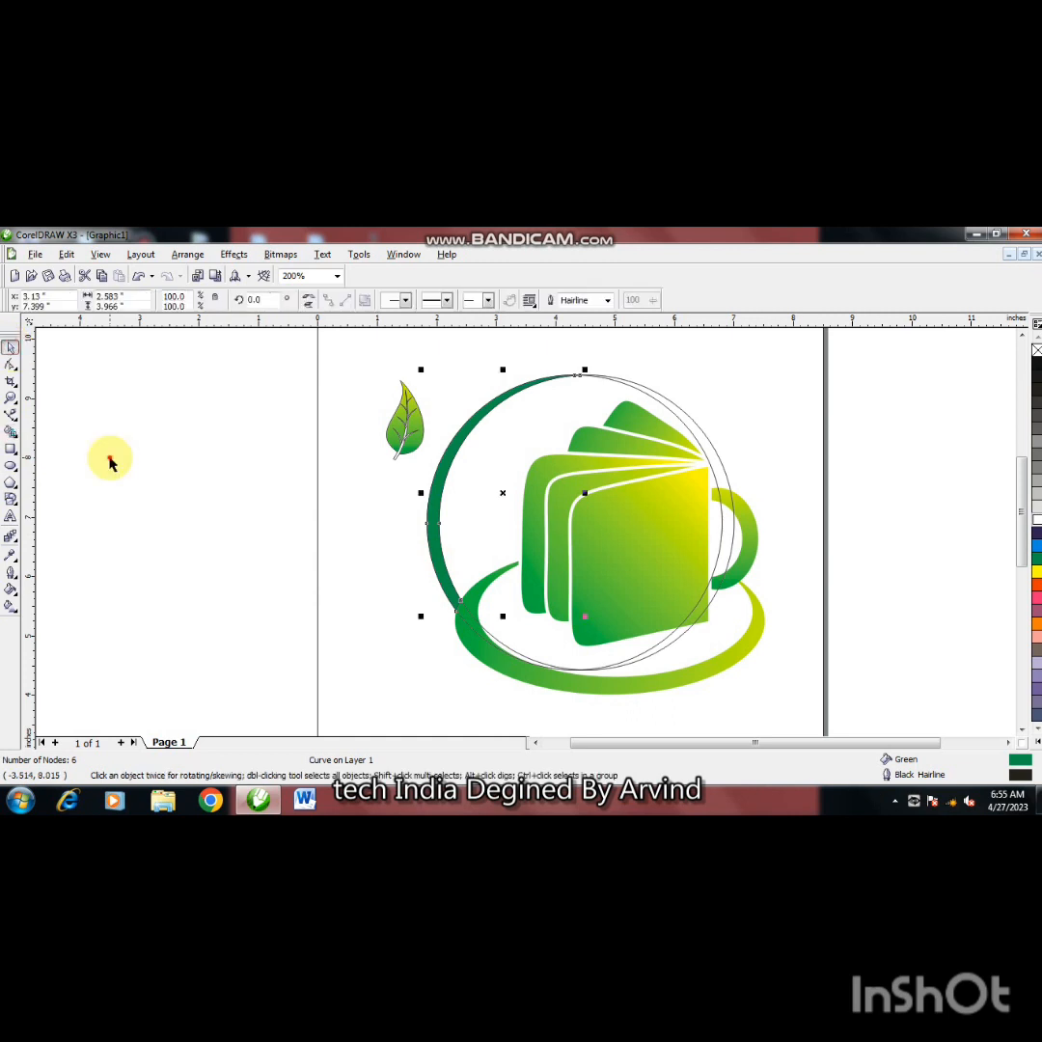
double_click(659, 396)
left_click(648, 400)
key("Delete")
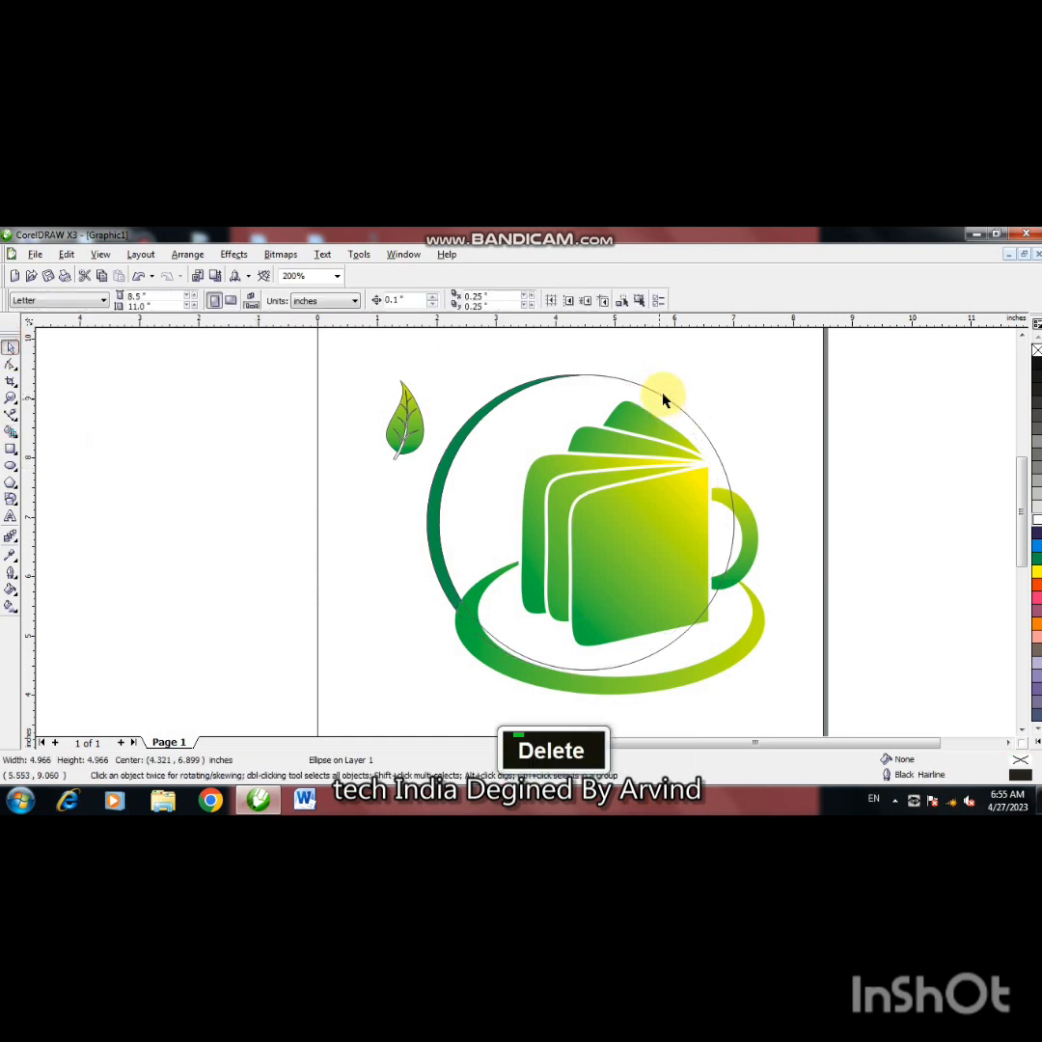
key("Delete")
key("Delete")
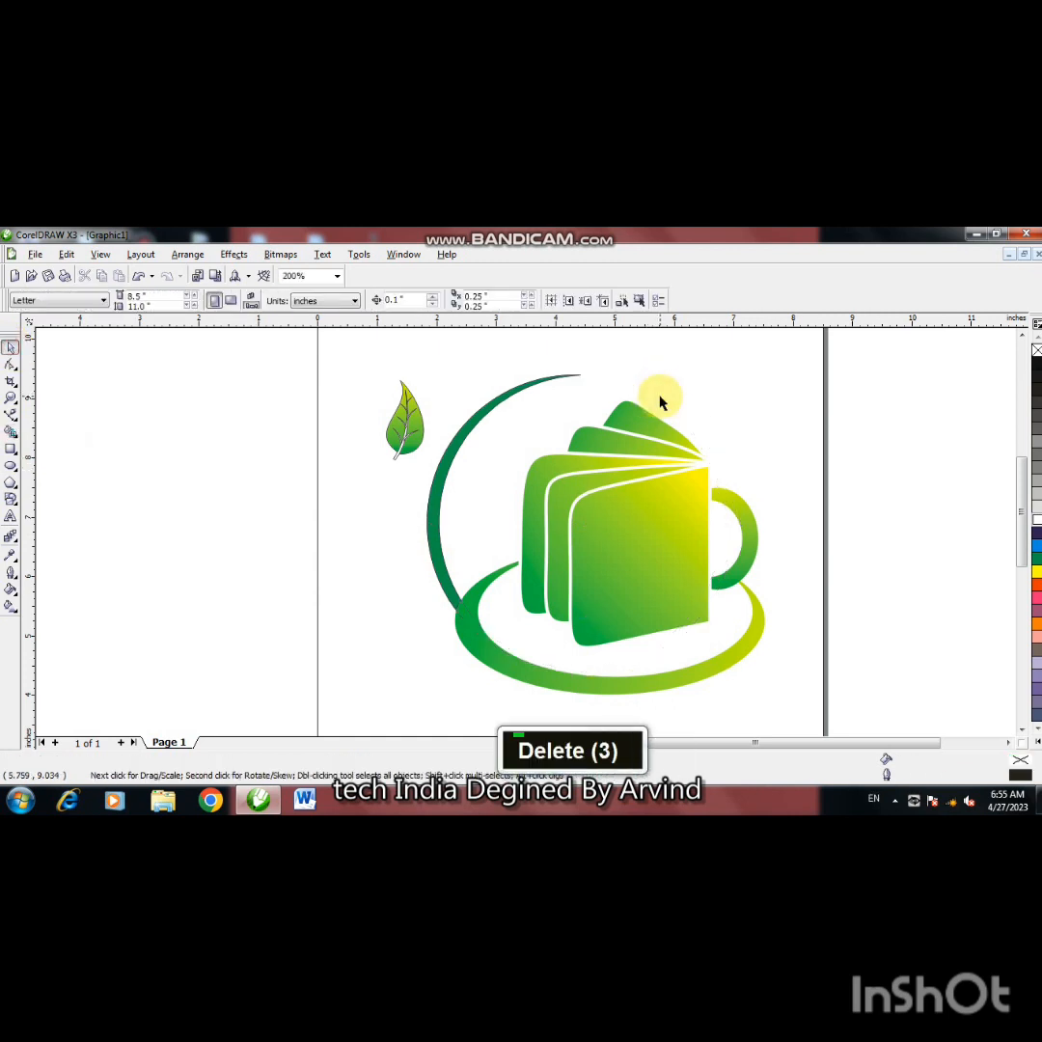
Step: Rotate the green crescent about 4.6 degrees counterclockwise and send it behind the saucer
left_click(488, 413)
left_click(503, 492)
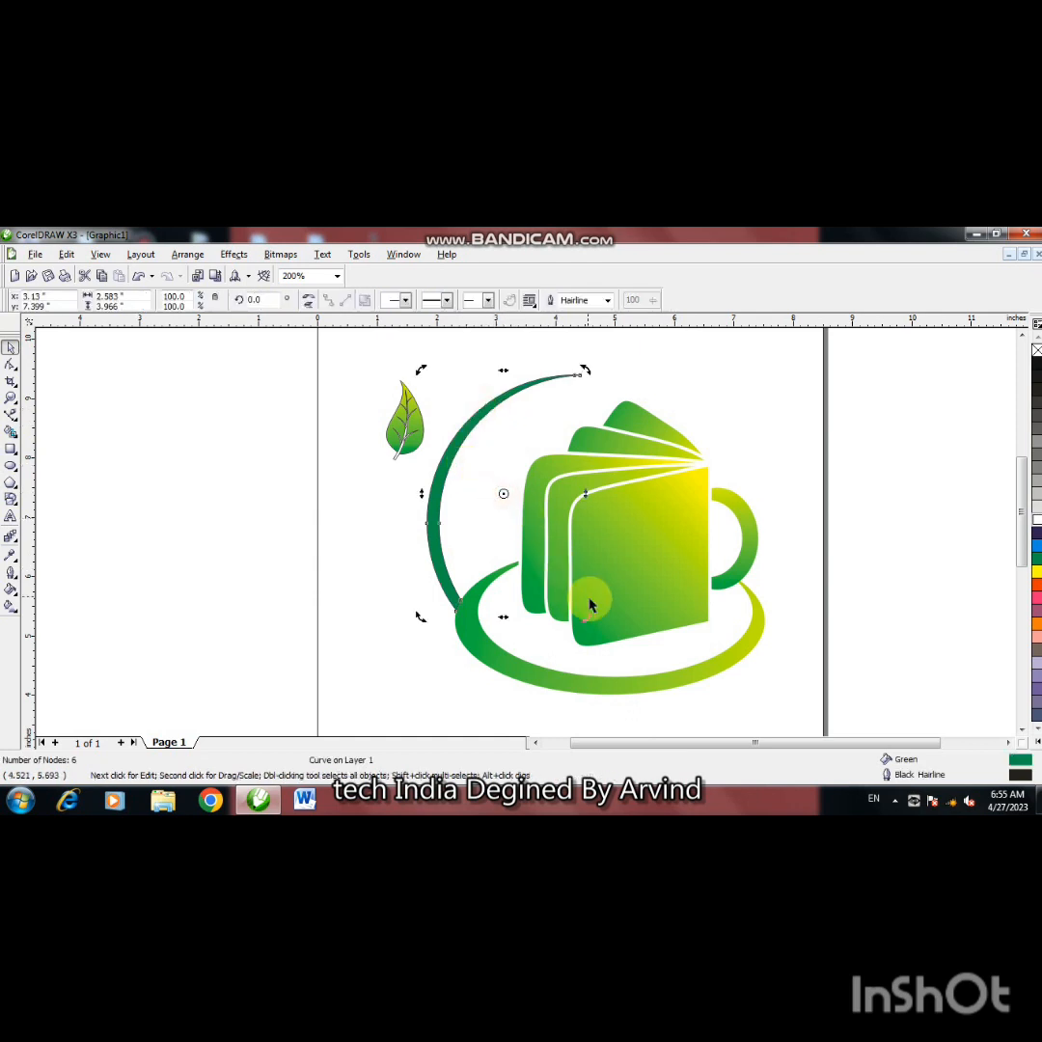
left_click_drag(590, 617, 599, 612)
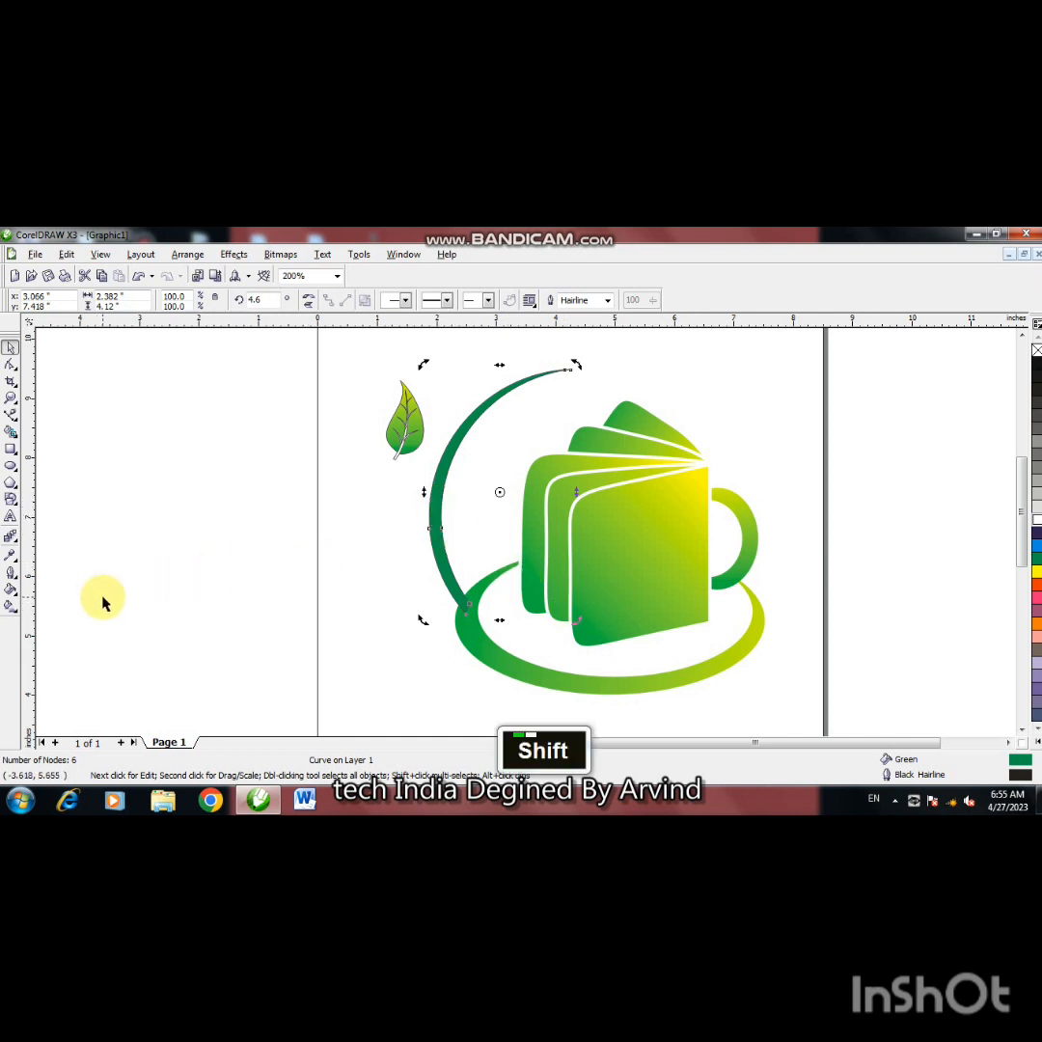
key("shift+Page_Down")
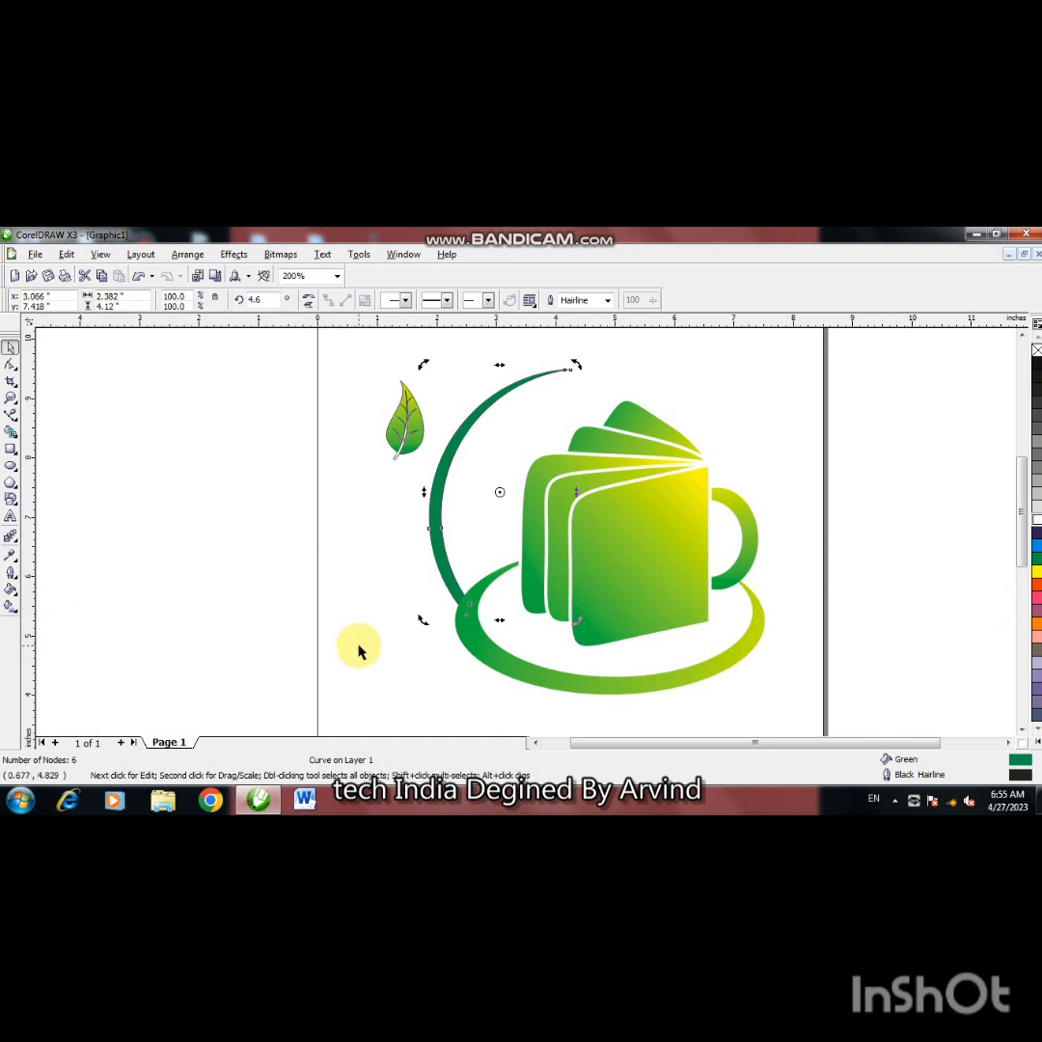
Step: Duplicate the crescent 0.1 inches to the left and Smart Fill the area where the two overlap with Chartreuse
key("plus")
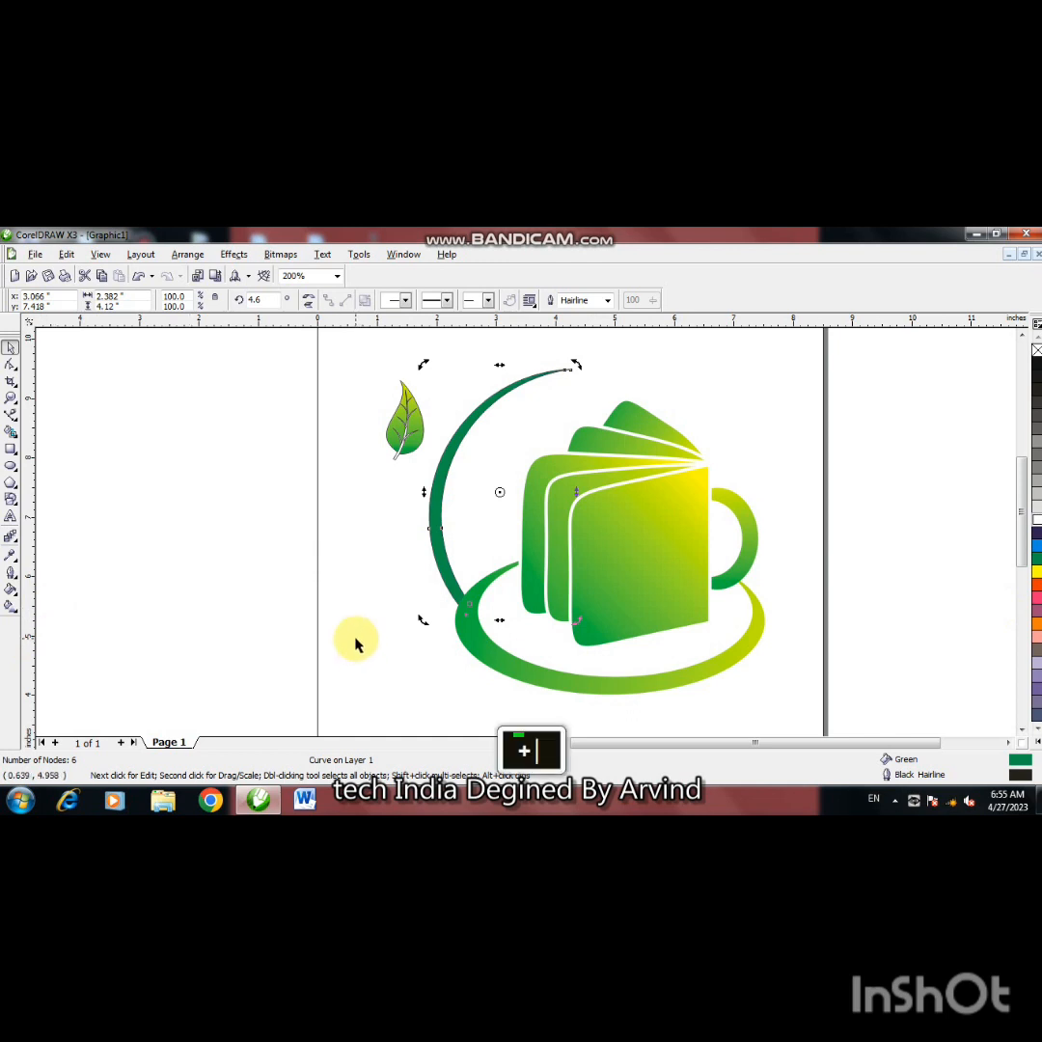
key("Left")
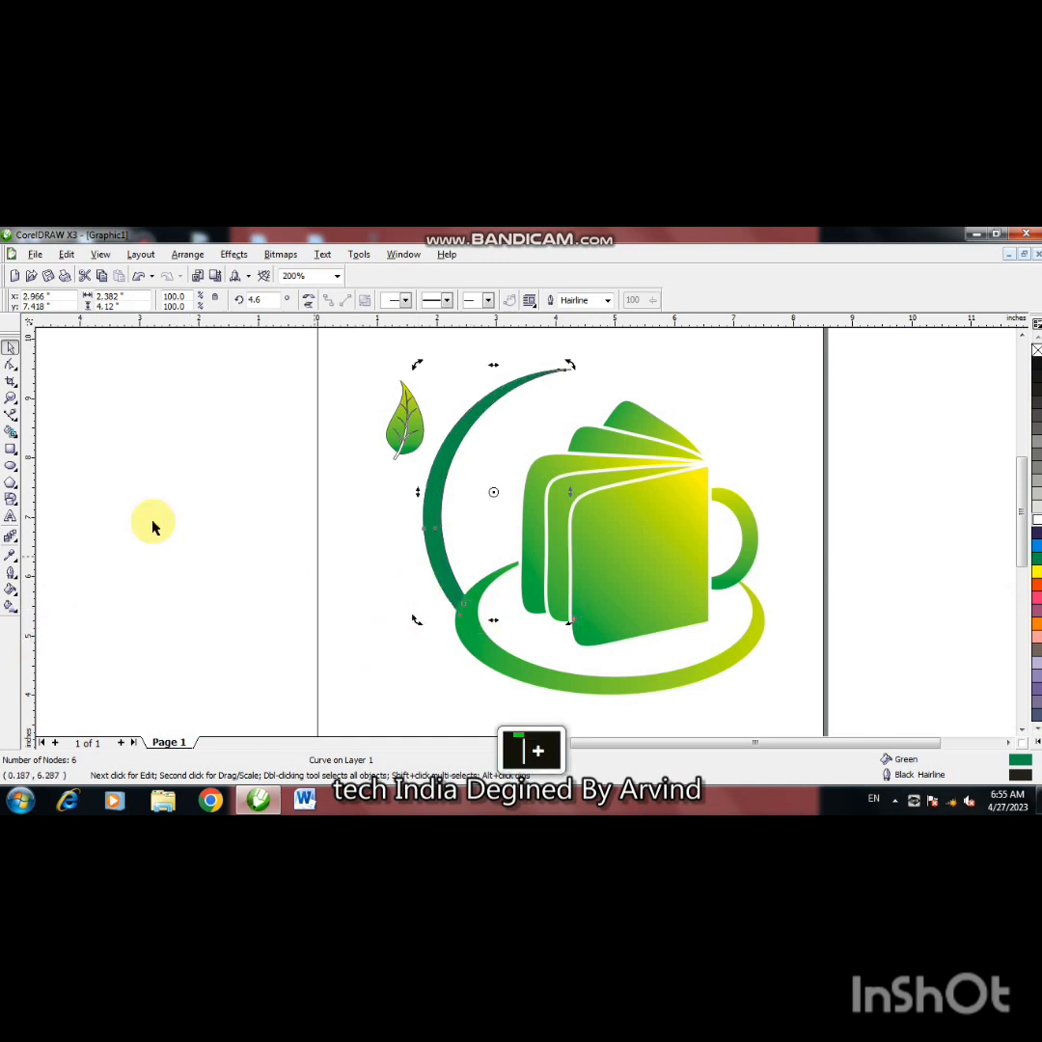
left_click(11, 431)
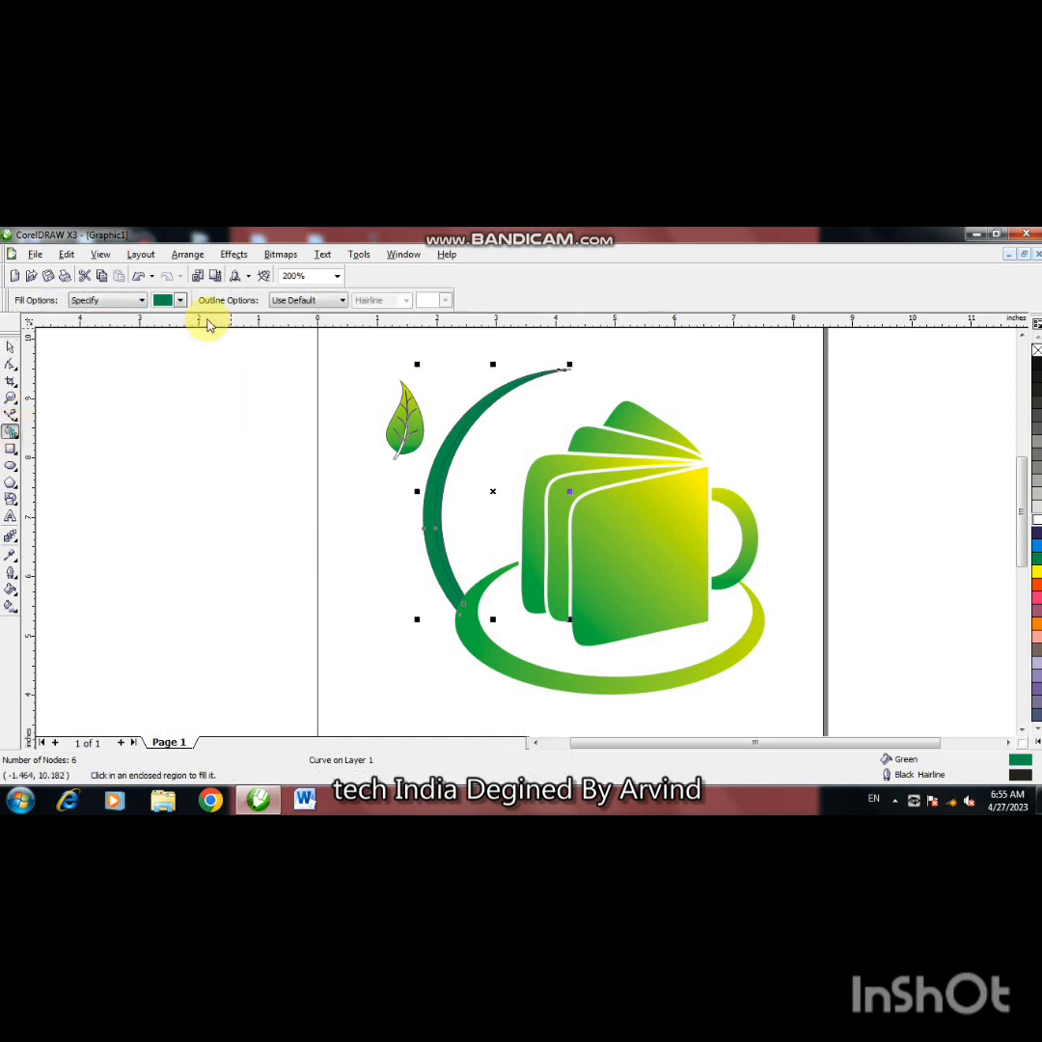
left_click(181, 301)
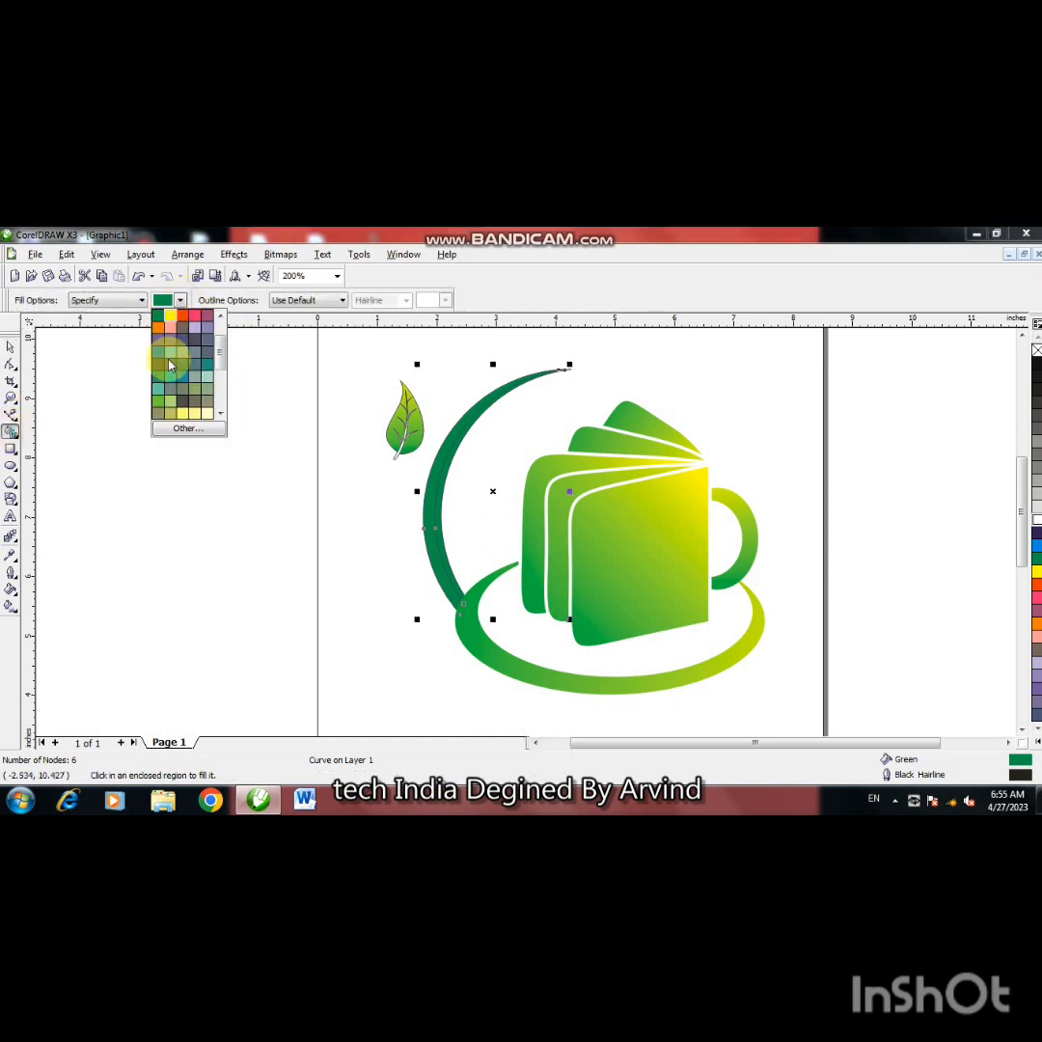
left_click(156, 401)
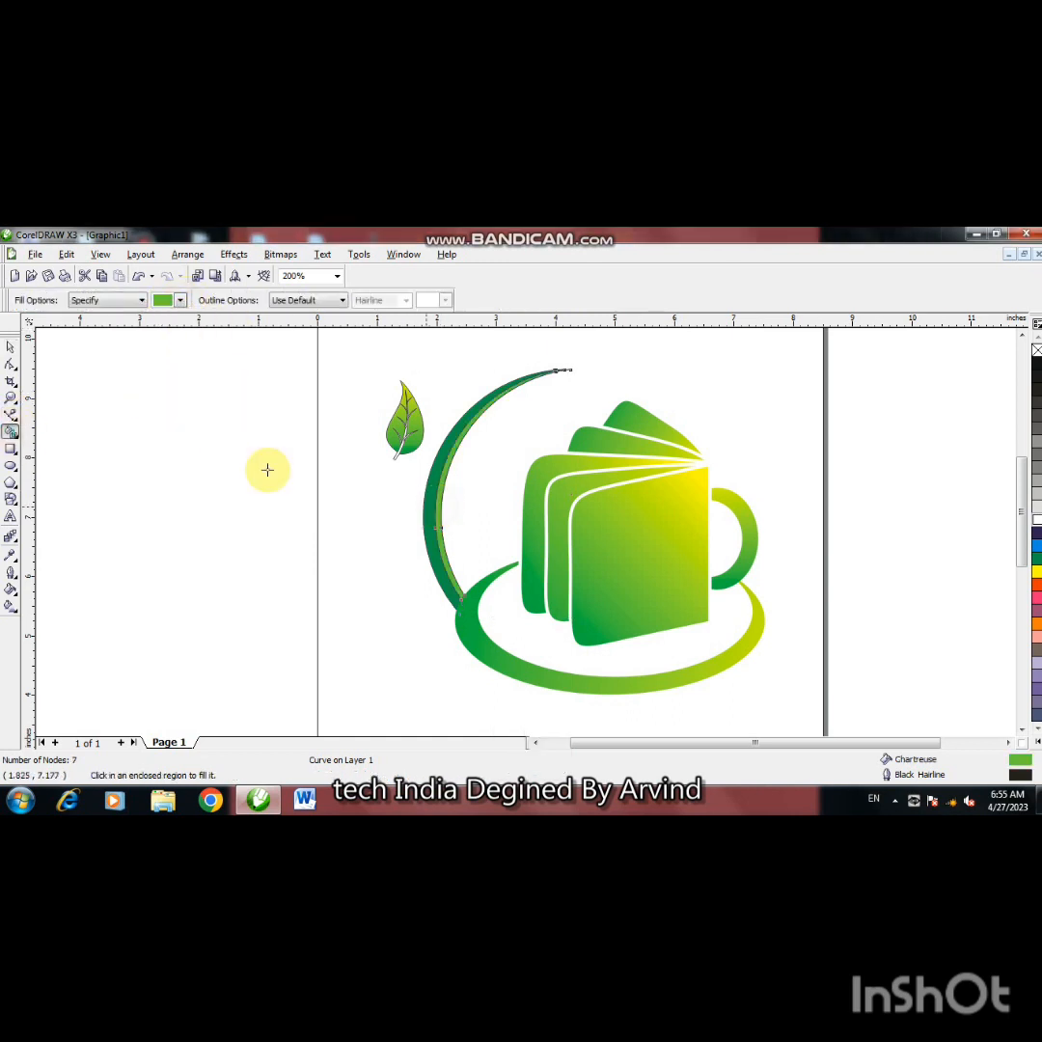
Step: Delete the left-shifted duplicate crescent, keeping the original and the Chartreuse strip
left_click(10, 347)
double_click(406, 508)
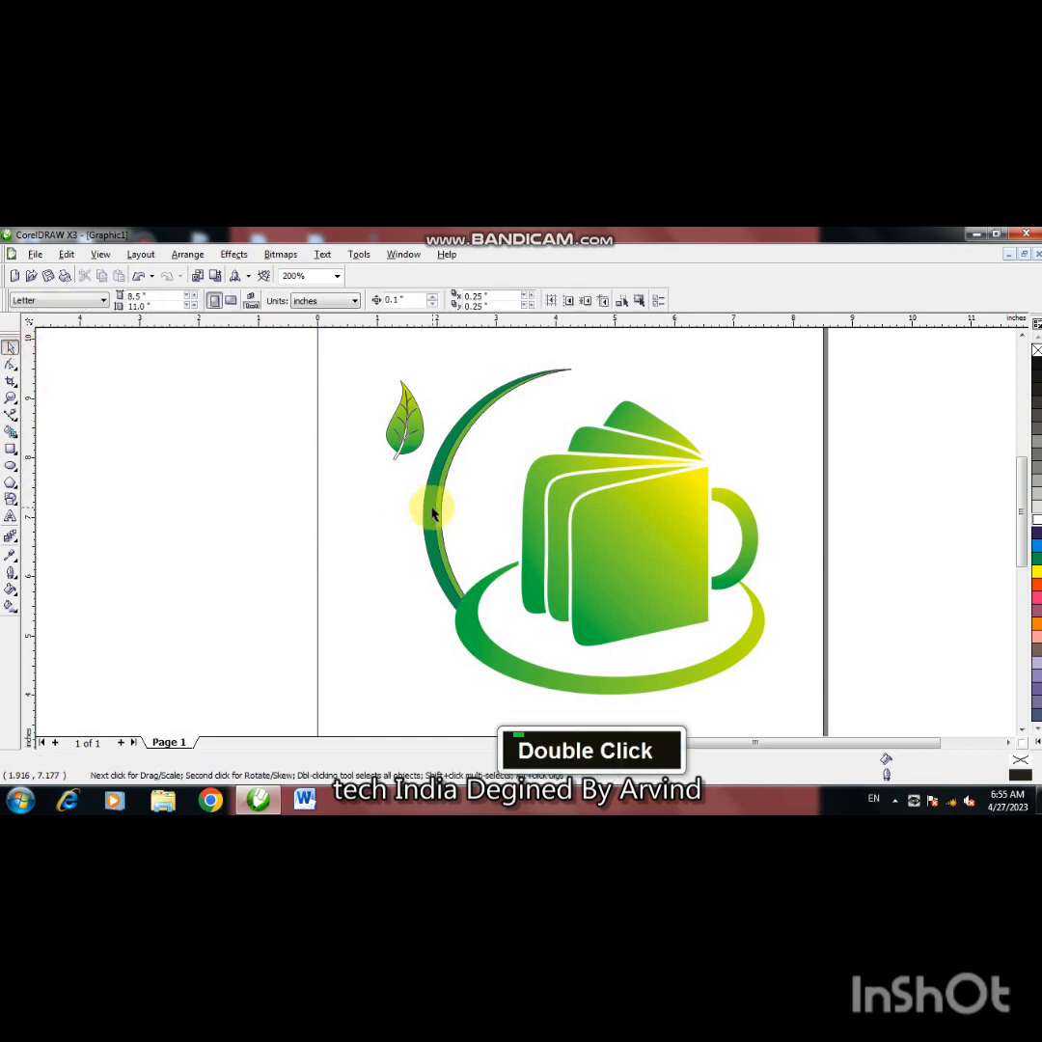
left_click(425, 496)
key("Delete")
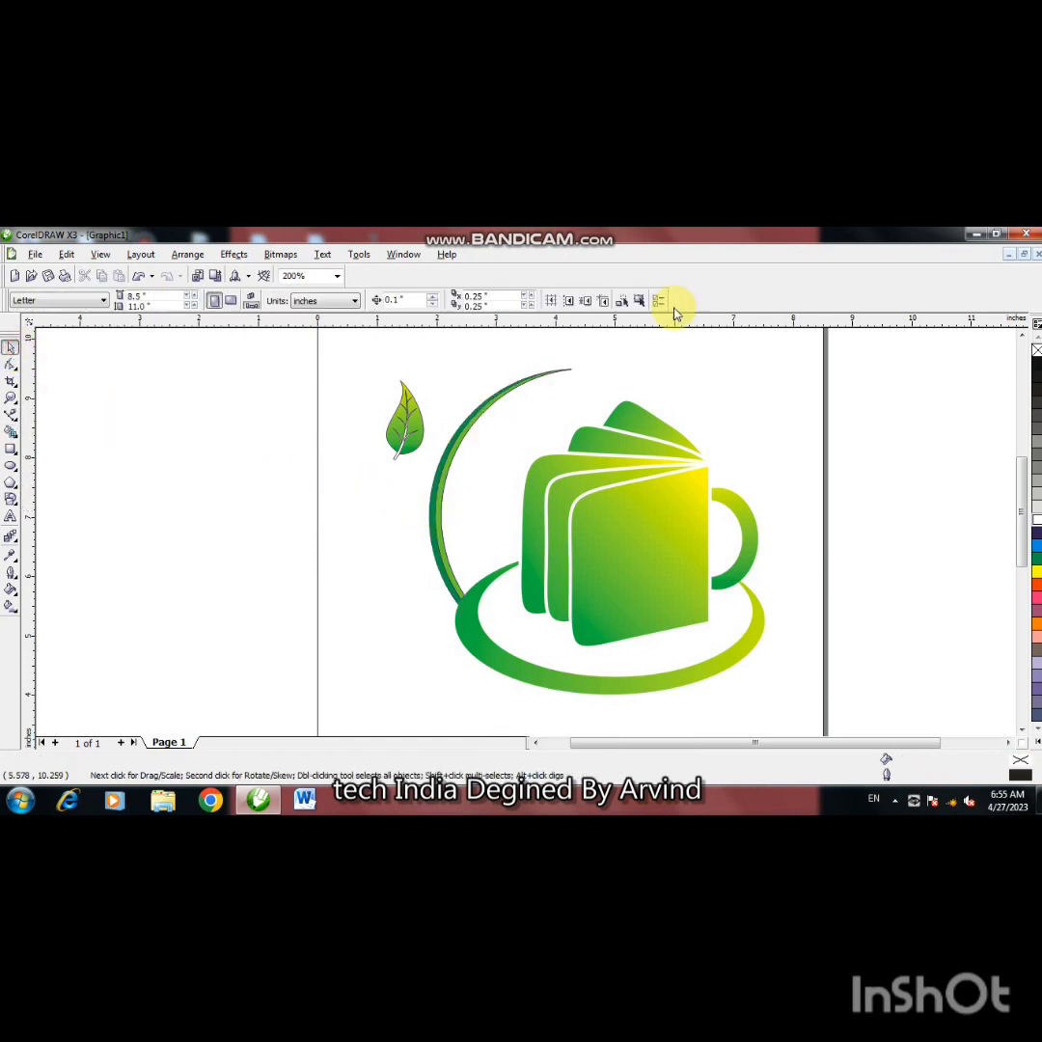
Step: Select the dark green crescent with its Chartreuse strip and remove their outlines
left_click_drag(628, 348, 431, 621)
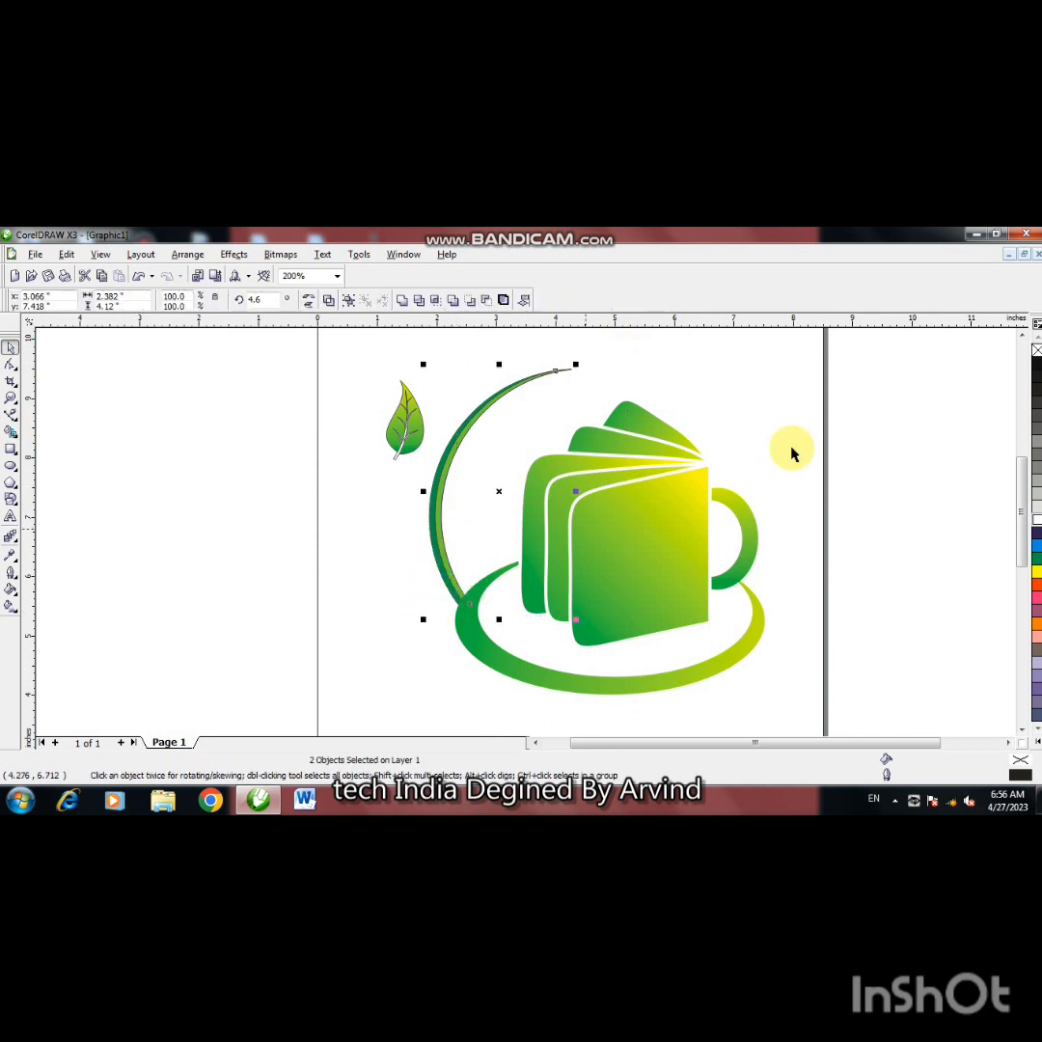
right_click(1037, 351)
left_click(979, 393)
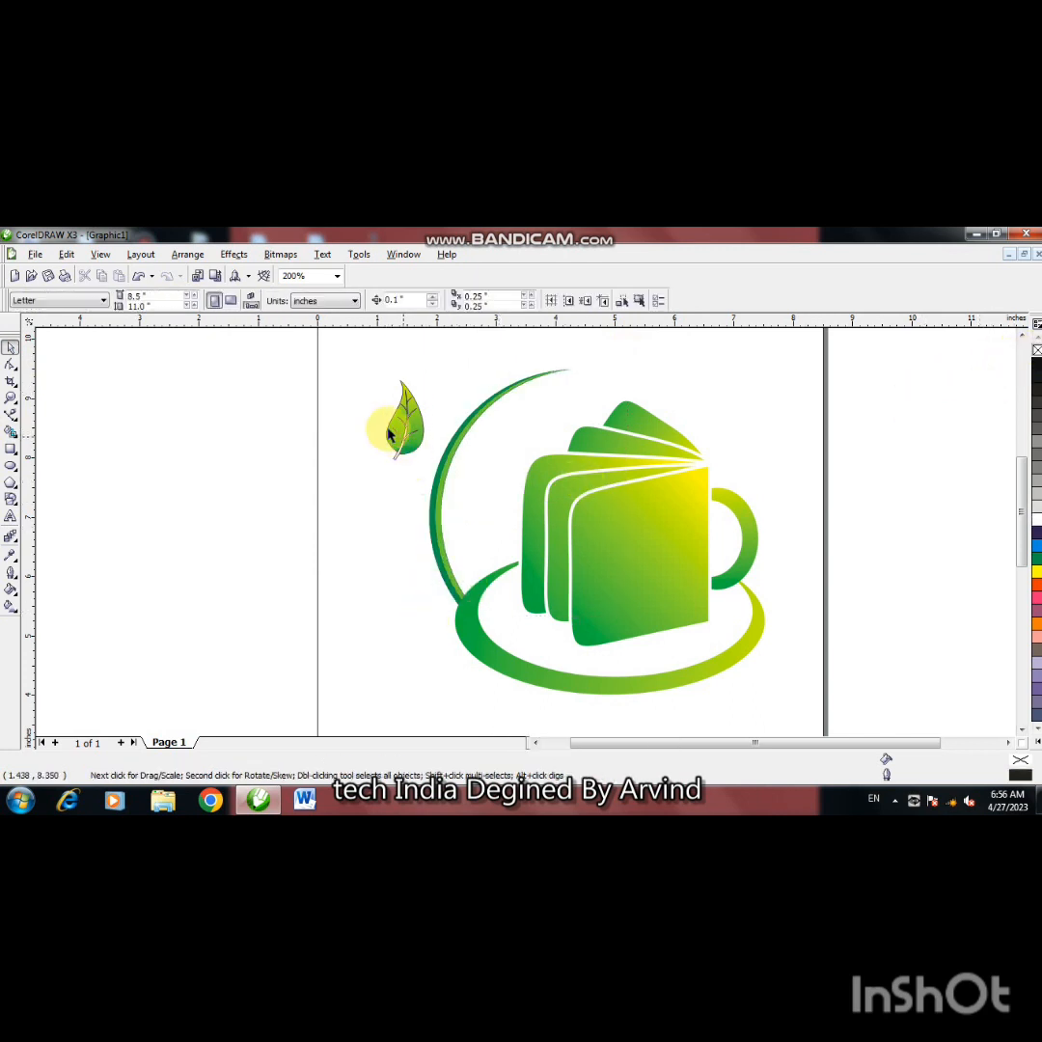
Step: Apply a linear gradient to the dark green crescent from green at its base to yellow at its tip, shifting the midpoint toward yellow
left_click_drag(363, 368, 431, 477)
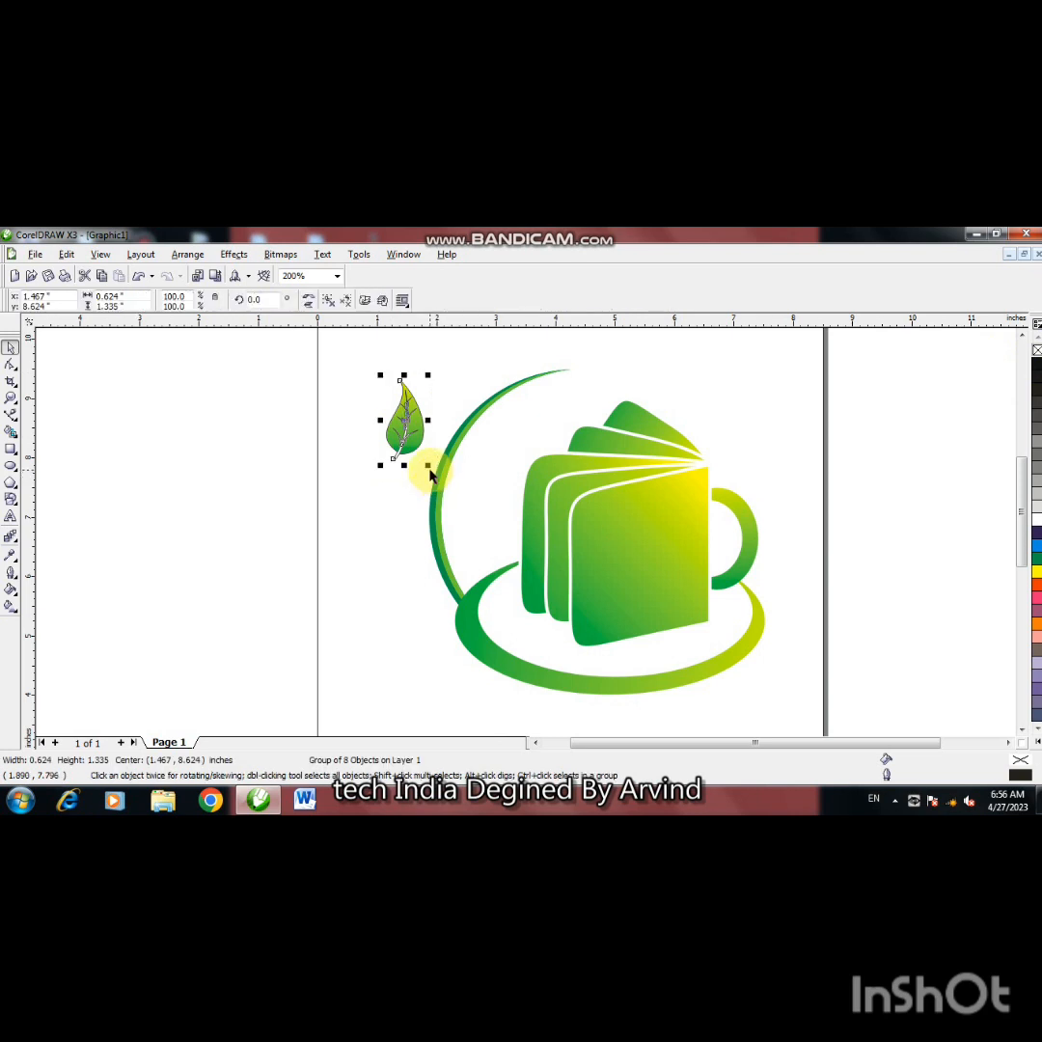
left_click(405, 505)
left_click(435, 547)
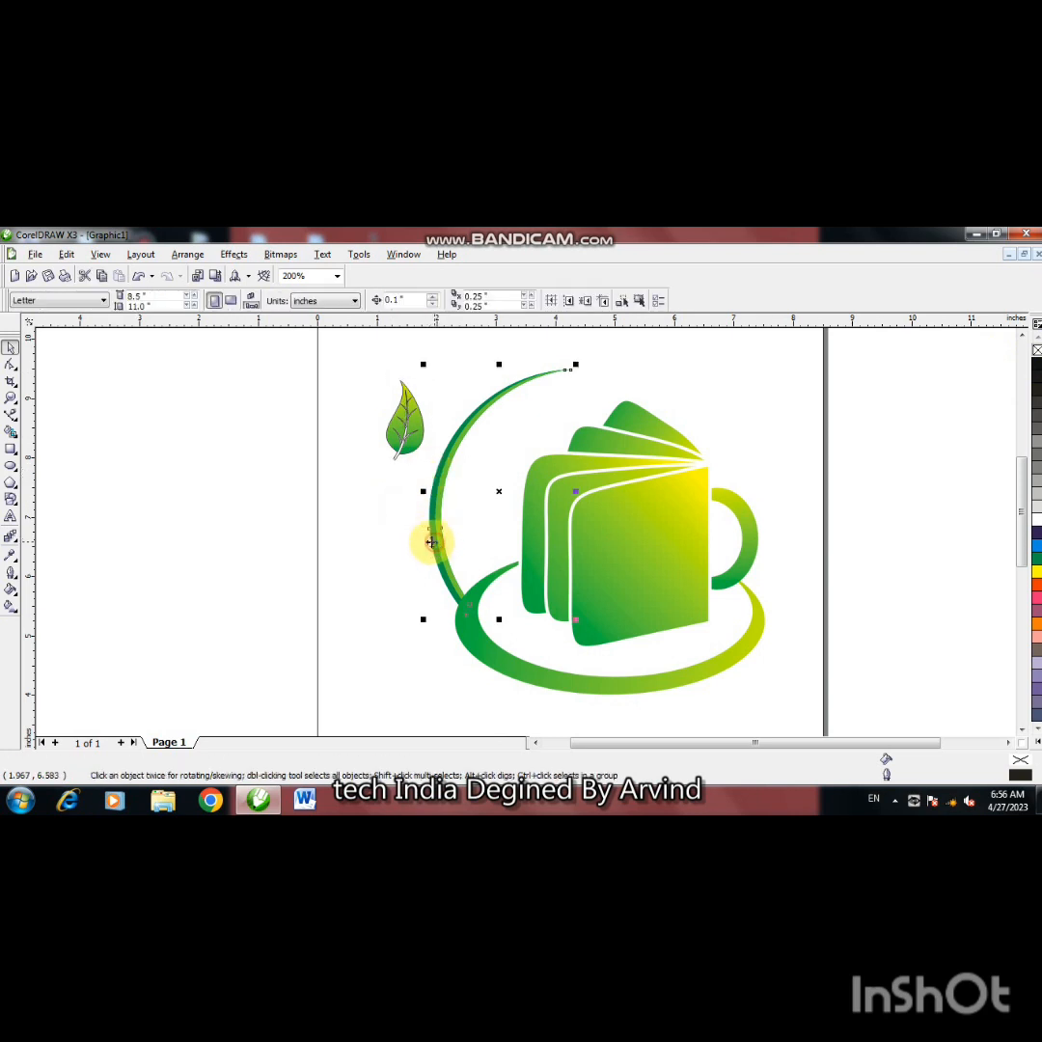
left_click(11, 606)
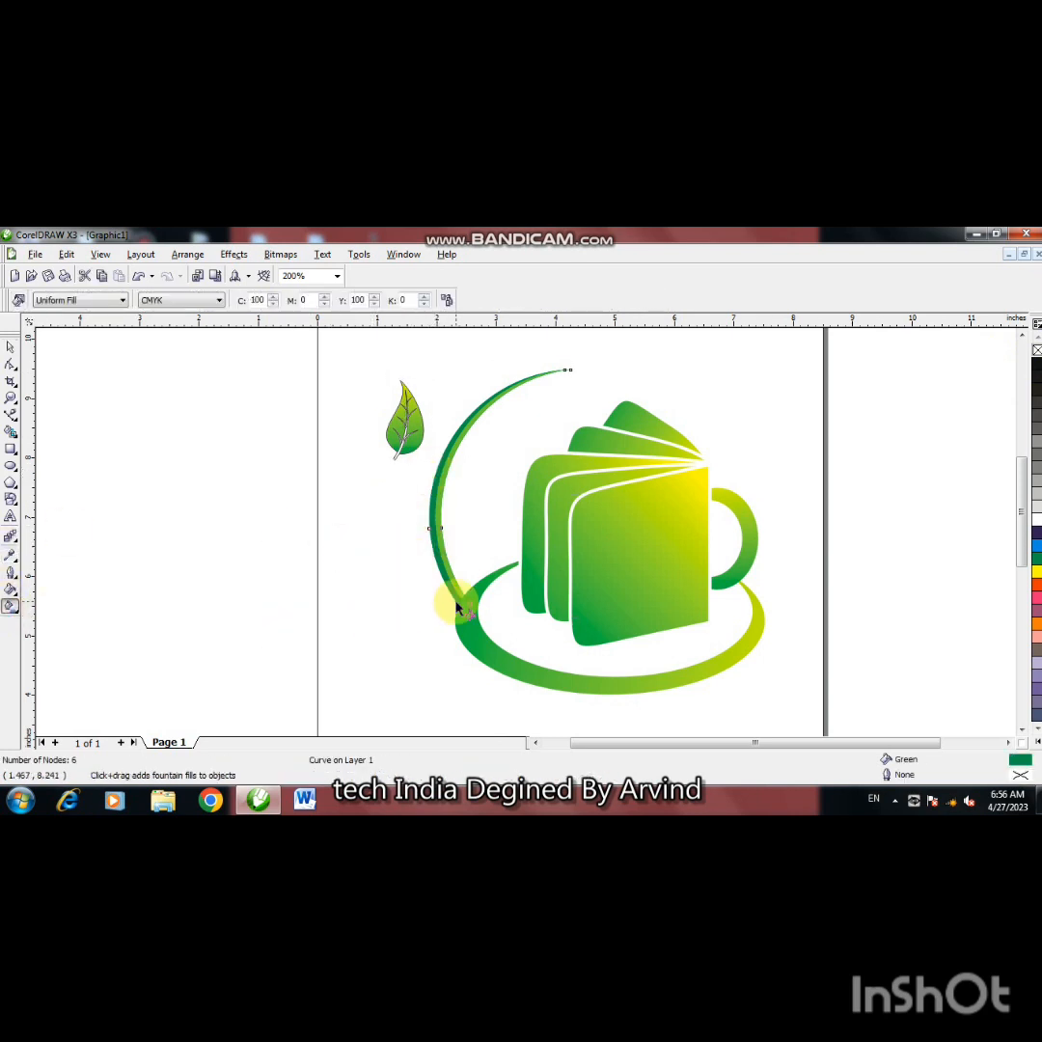
left_click_drag(454, 600, 471, 342)
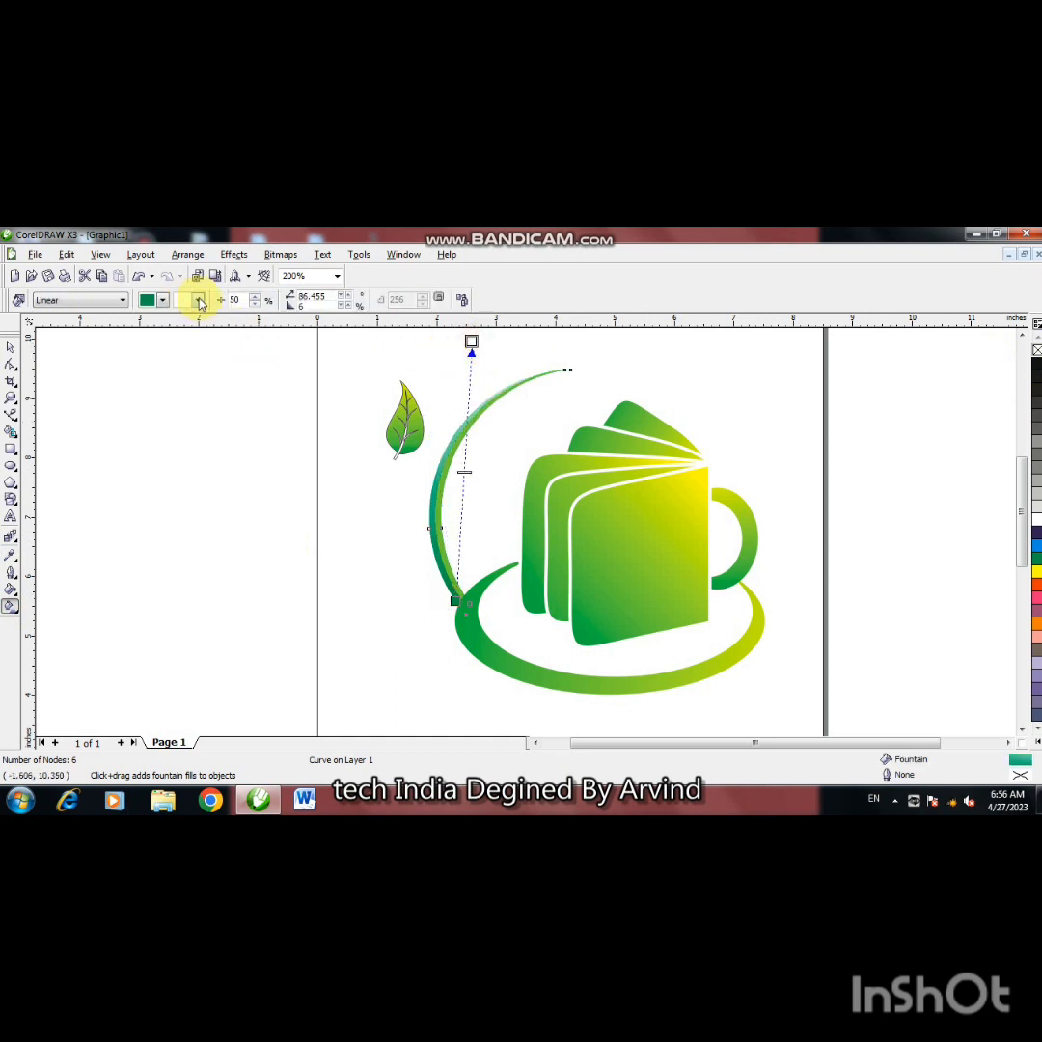
left_click(198, 299)
left_click(192, 330)
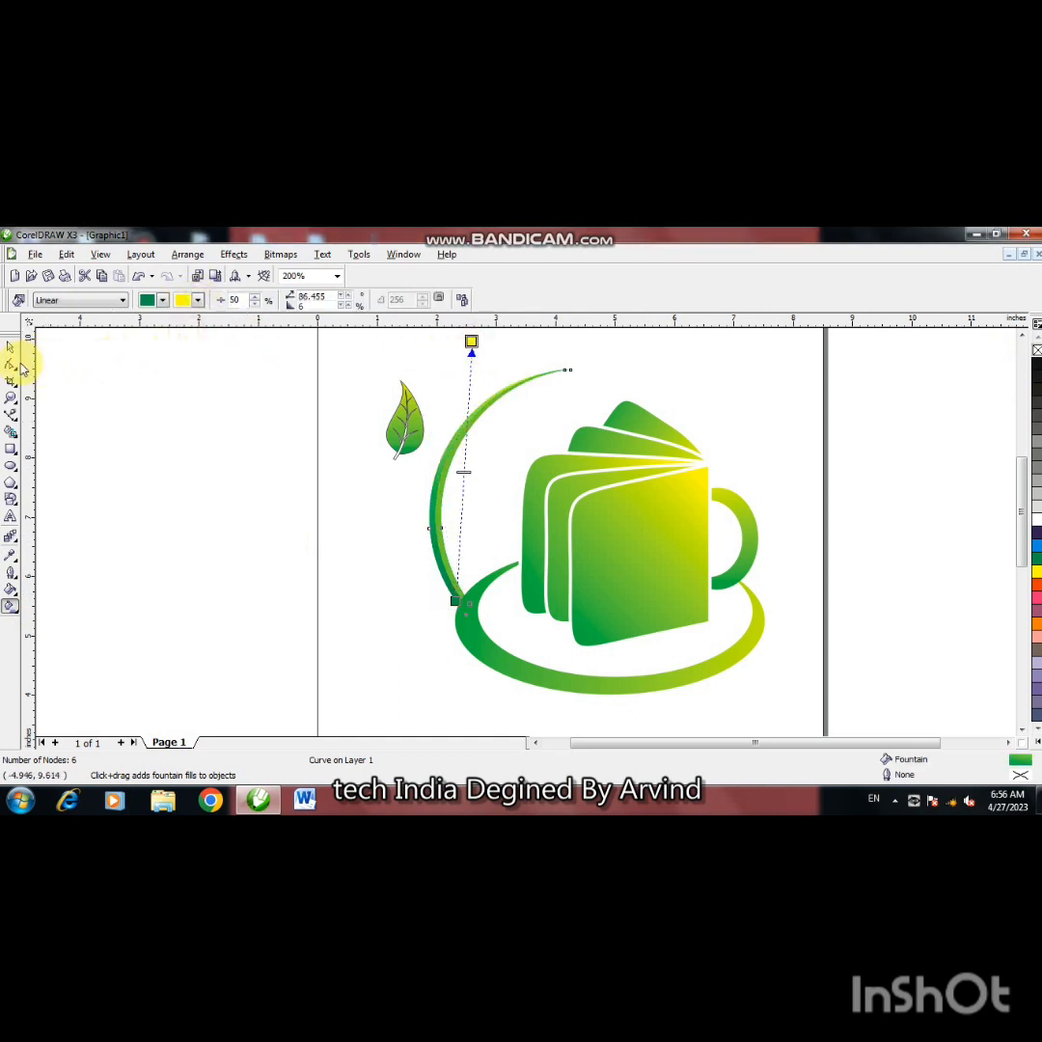
left_click_drag(466, 470, 467, 422)
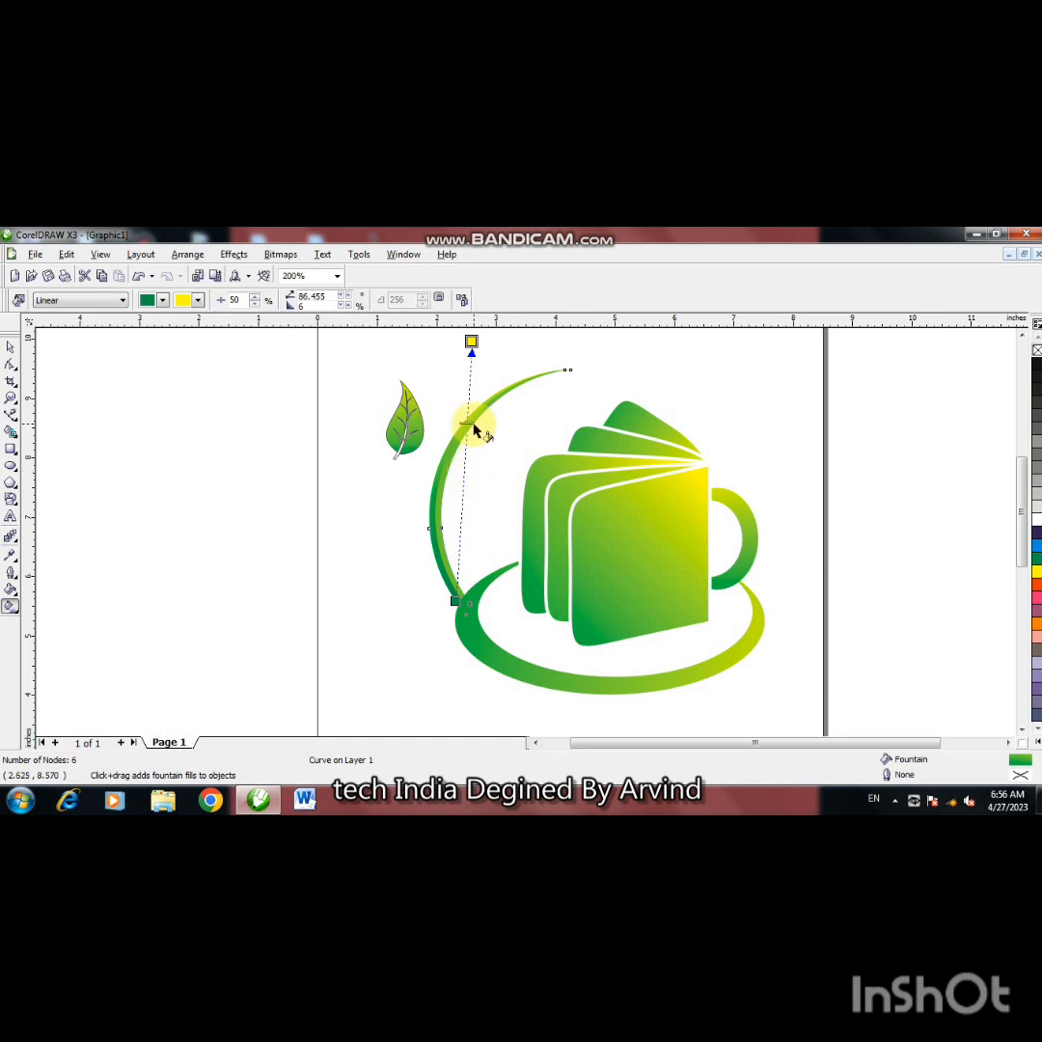
Step: Remove the outlines from the grouped leaf
double_click(12, 347)
left_click_drag(367, 376, 436, 494)
right_click(1035, 347)
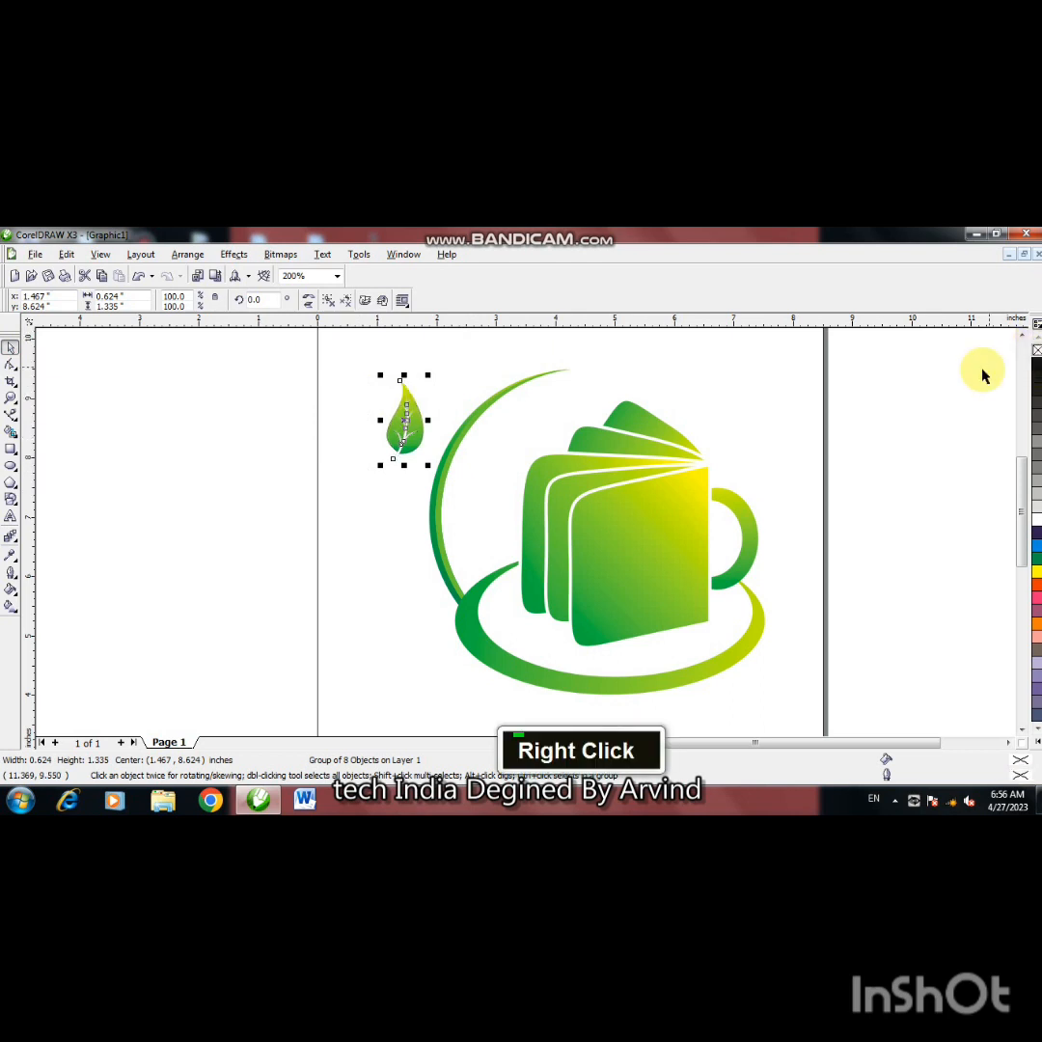
left_click(982, 372)
Step: Move the leaf group to the crescent's upper tip and rotate it clockwise to about 300.8 degrees so its stem meets the tip
left_click_drag(362, 366, 583, 373)
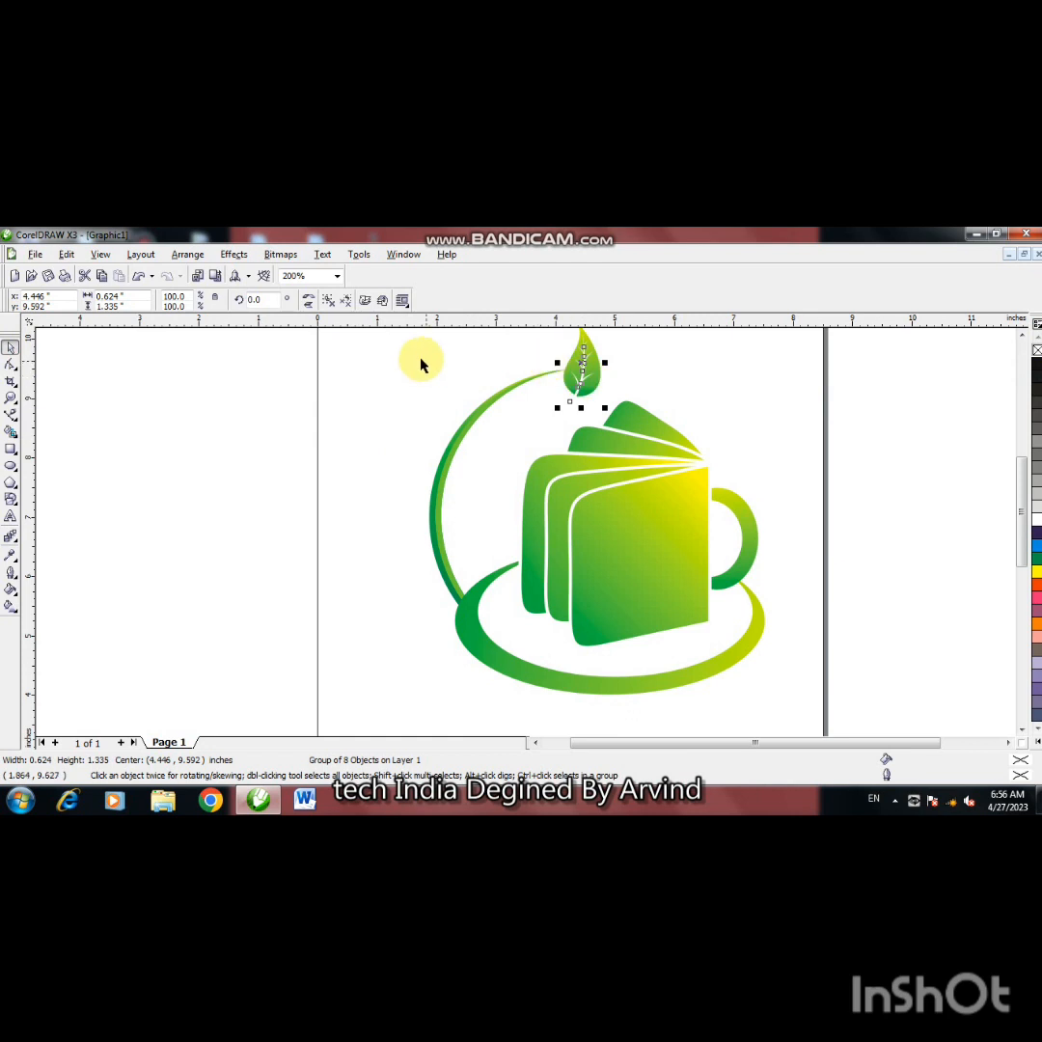
left_click(583, 365)
left_click_drag(605, 408, 564, 395)
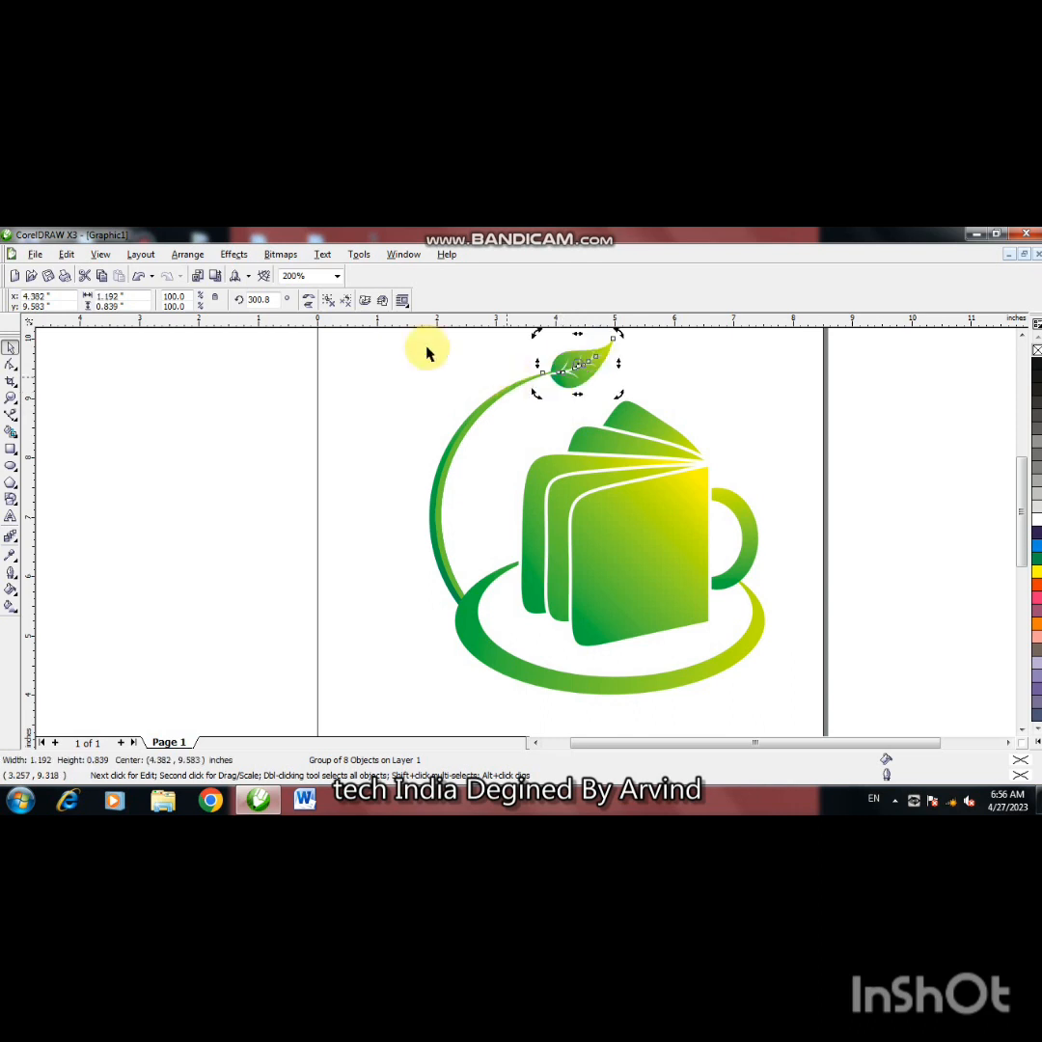
Step: Try mirroring the leaf group horizontally, restore it, and mirror it vertically
left_click(309, 300)
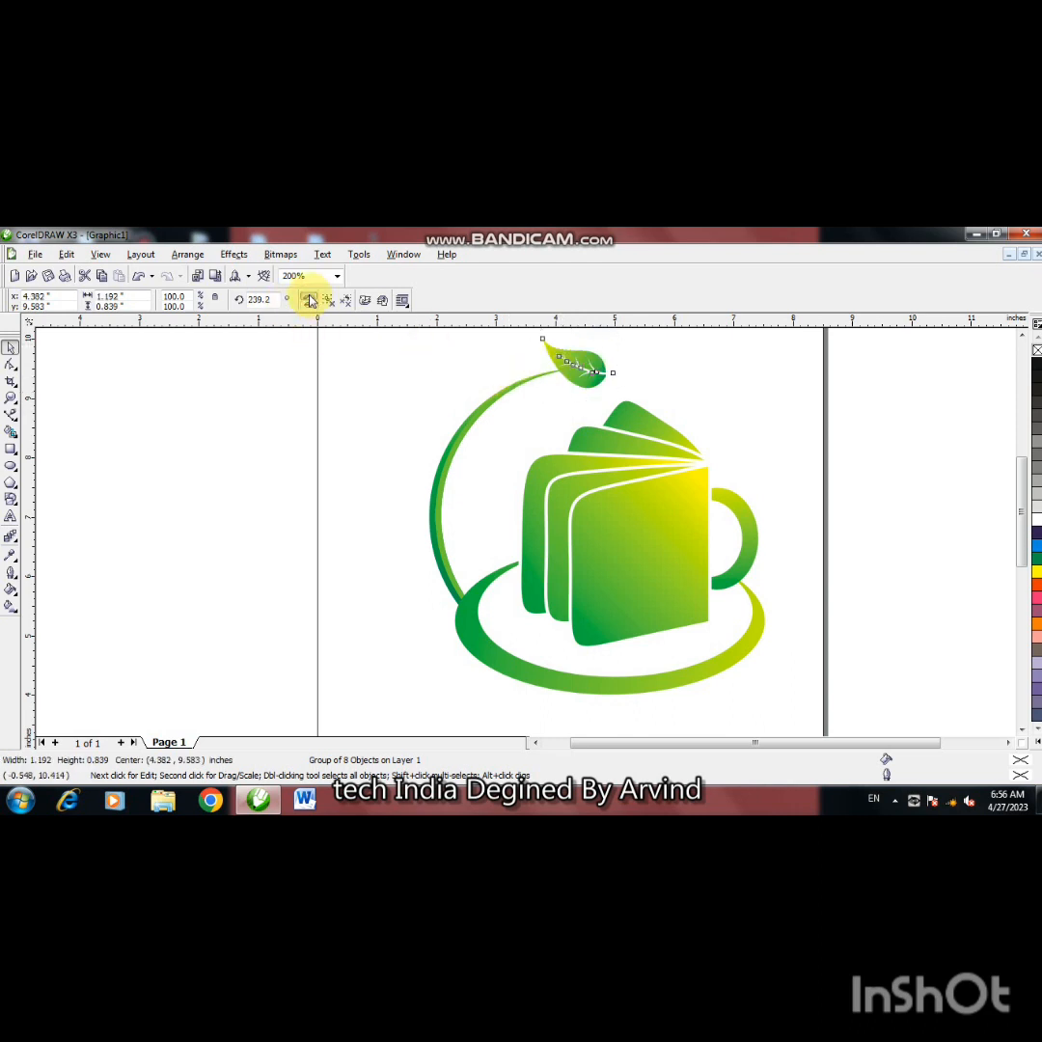
left_click(309, 298)
left_click(308, 305)
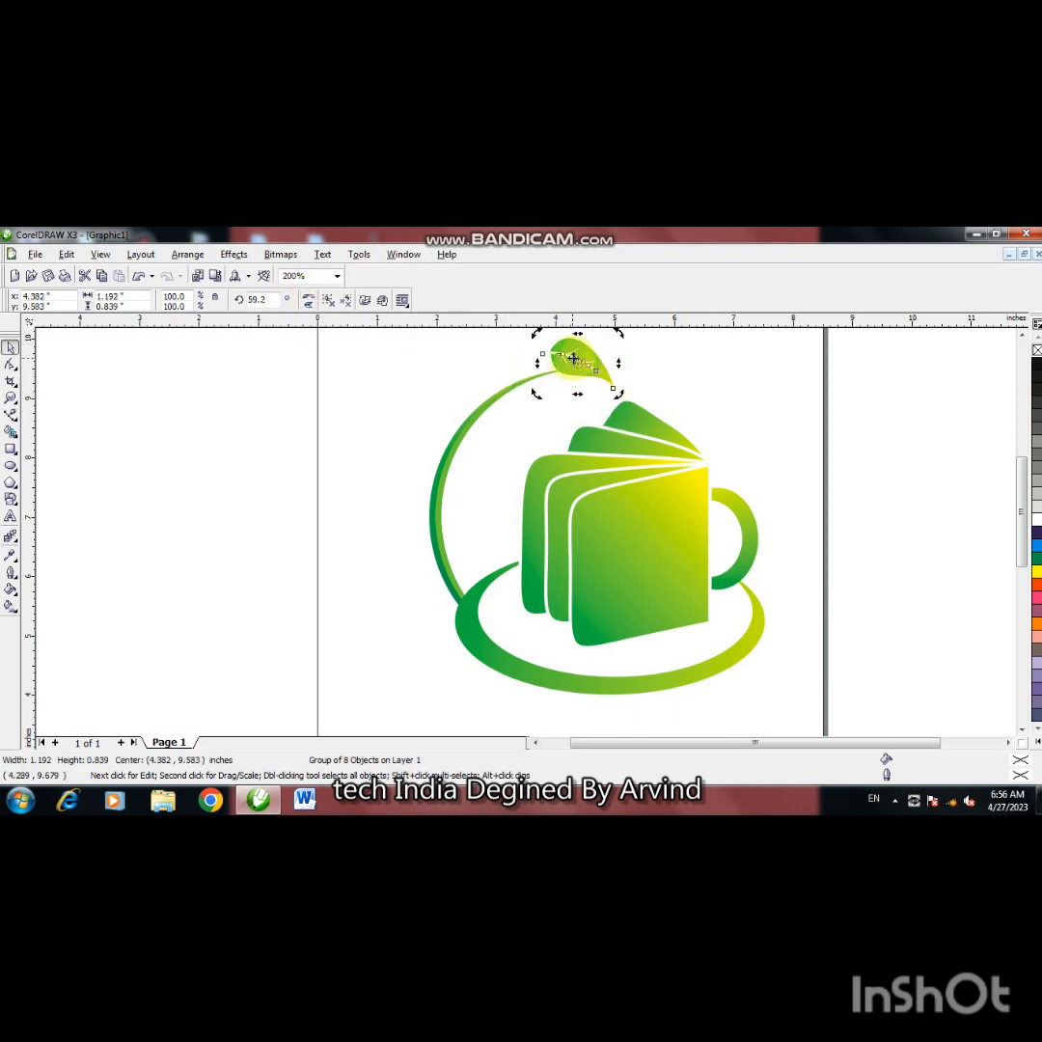
Step: Move the leaf group inside the crescent's upper curve and rotate it to about 89.4 degrees
left_click_drag(574, 359, 541, 466)
left_click(497, 446)
left_click(495, 447)
left_click(483, 452)
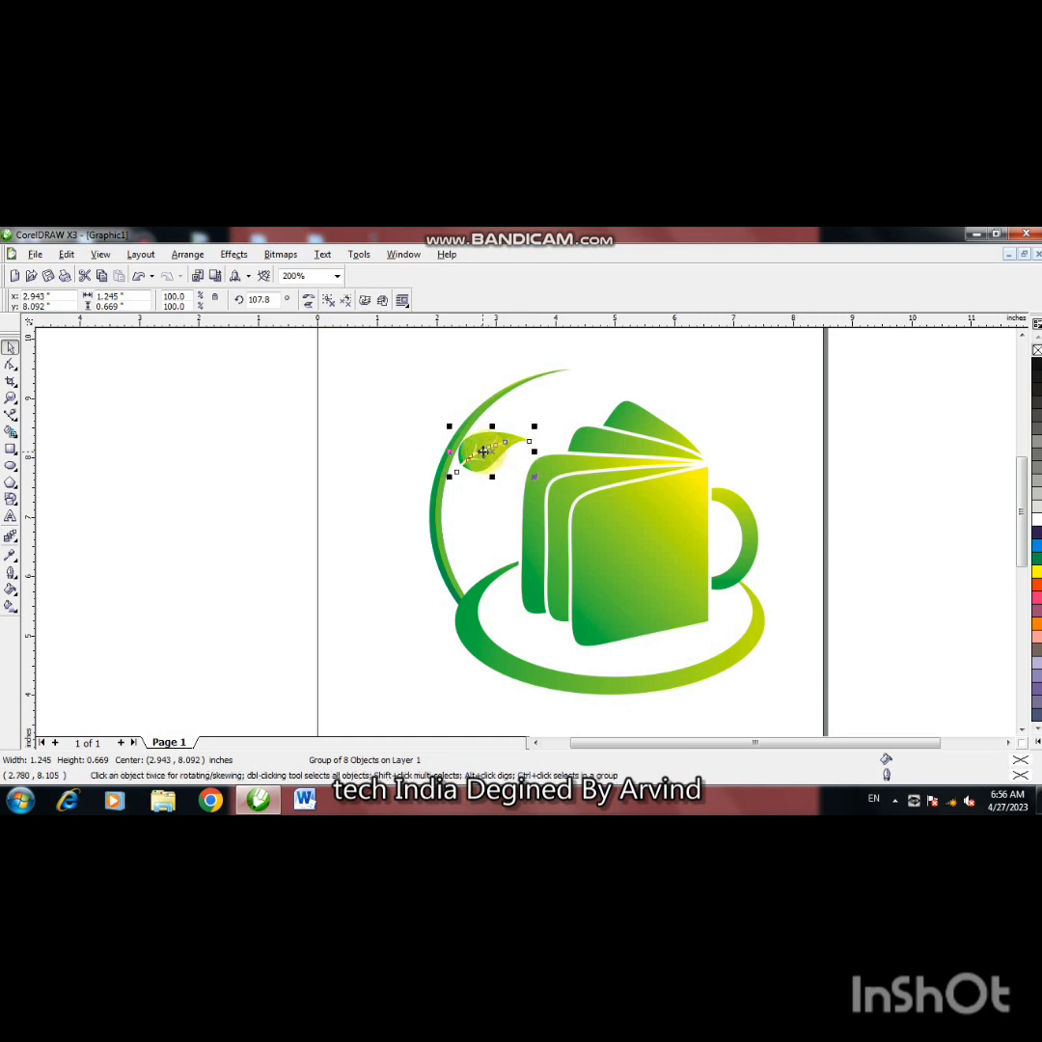
double_click(485, 454)
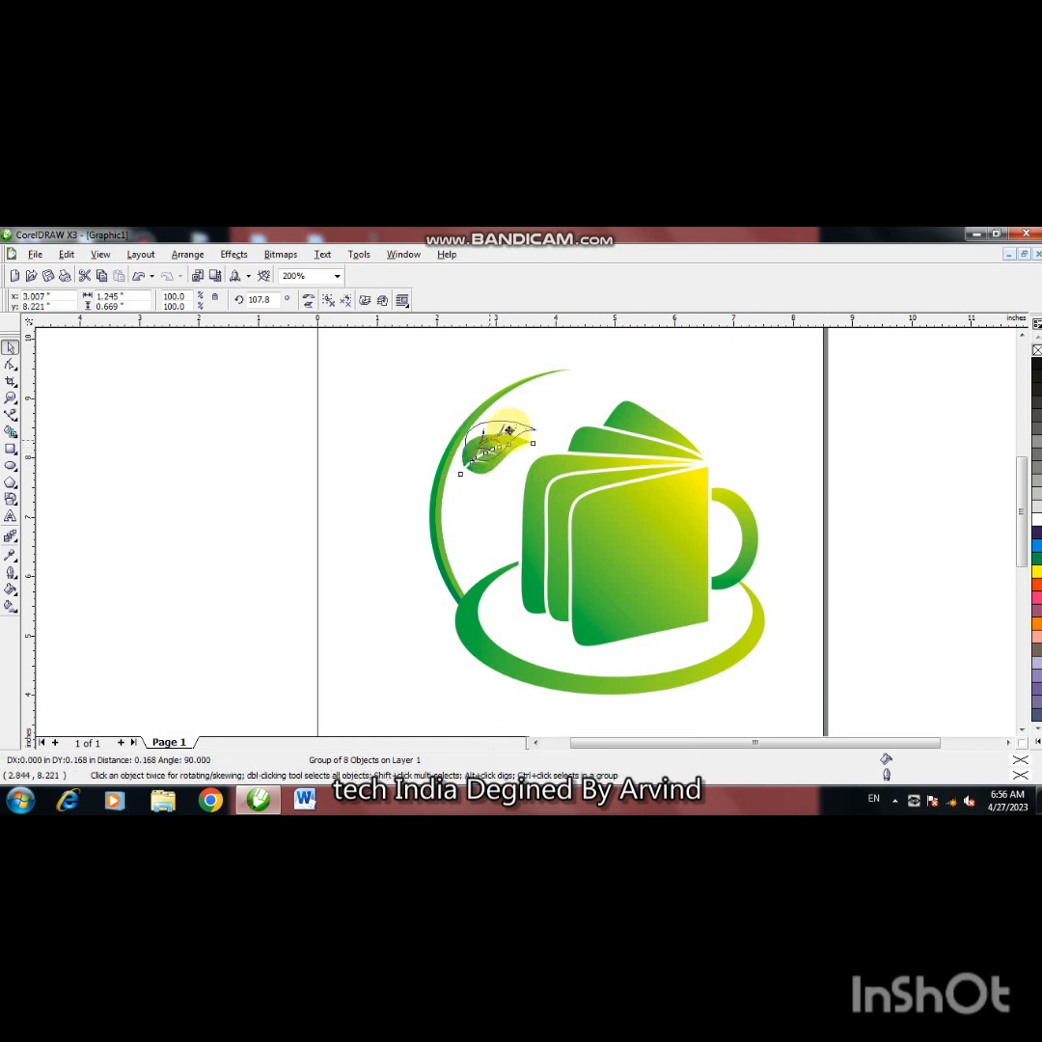
left_click(516, 428)
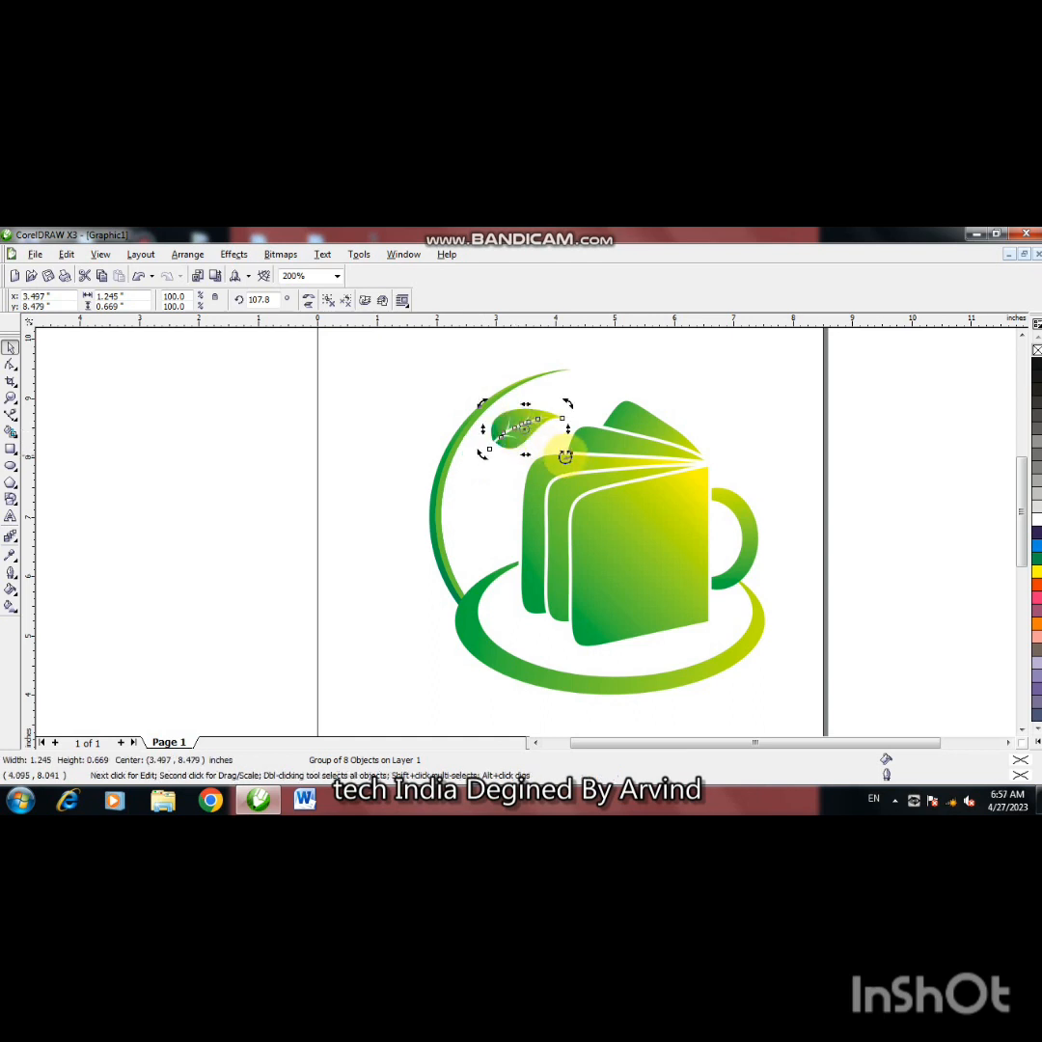
left_click_drag(565, 456, 510, 428)
left_click(523, 428)
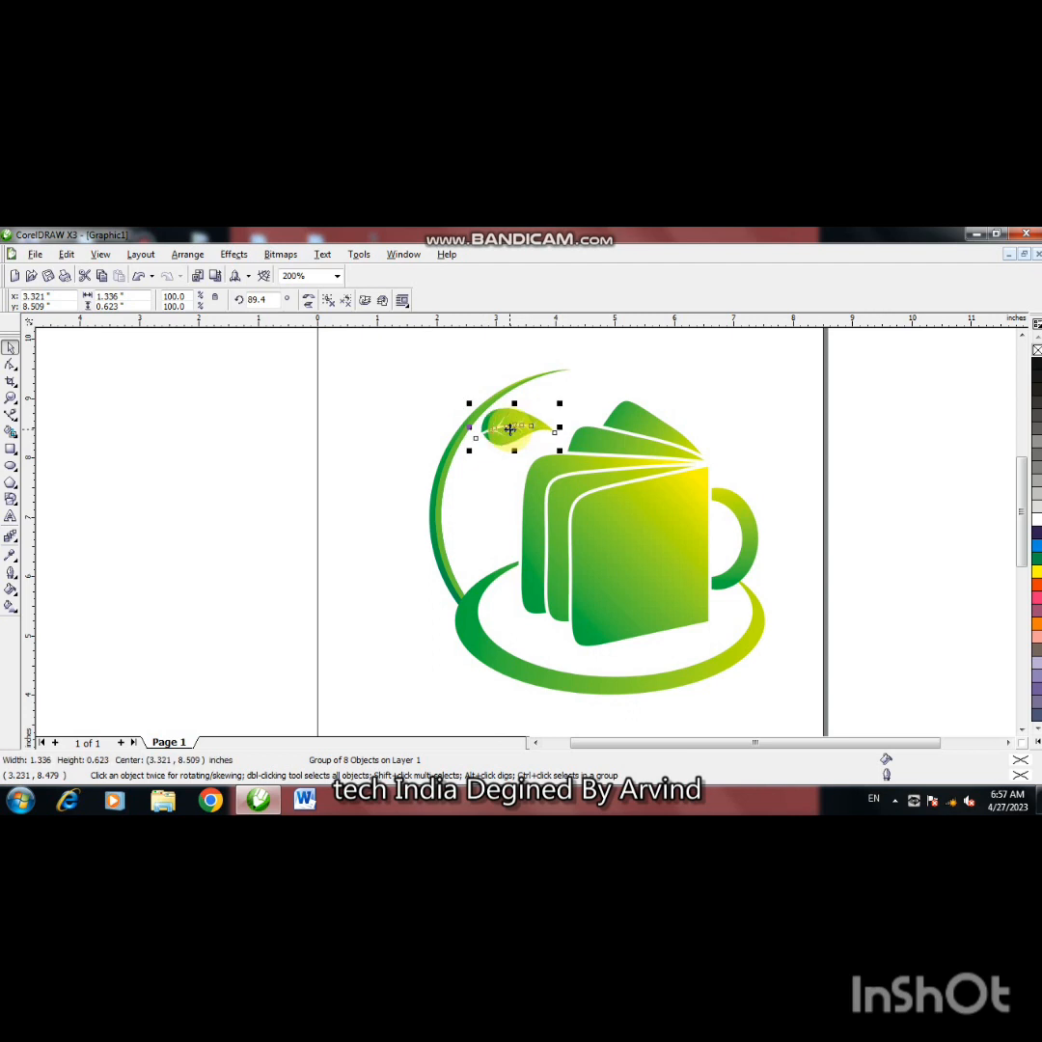
Step: Duplicate the inner leaf, mirror the copy horizontally and rotate it to about 47.6 degrees
left_click(310, 299)
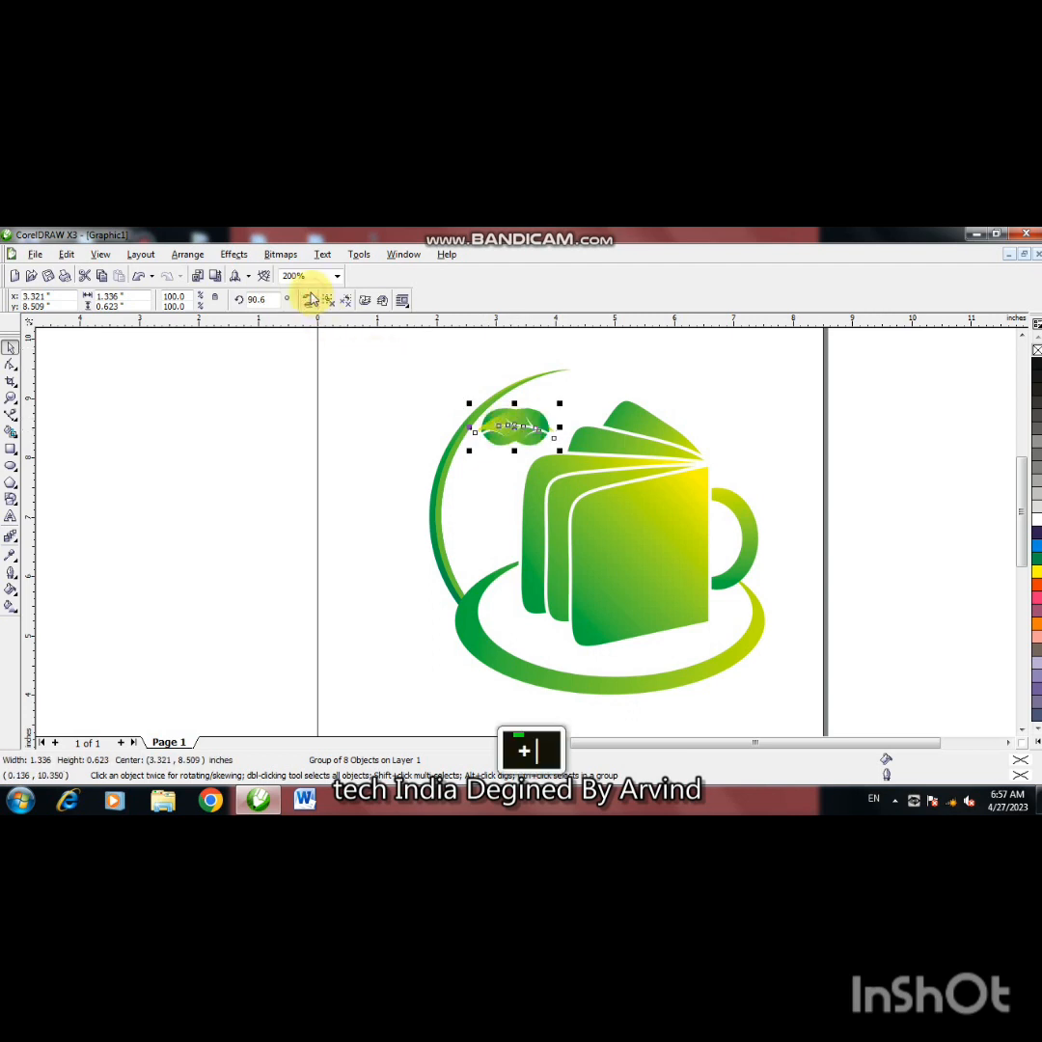
left_click(517, 425)
left_click_drag(560, 451, 524, 458)
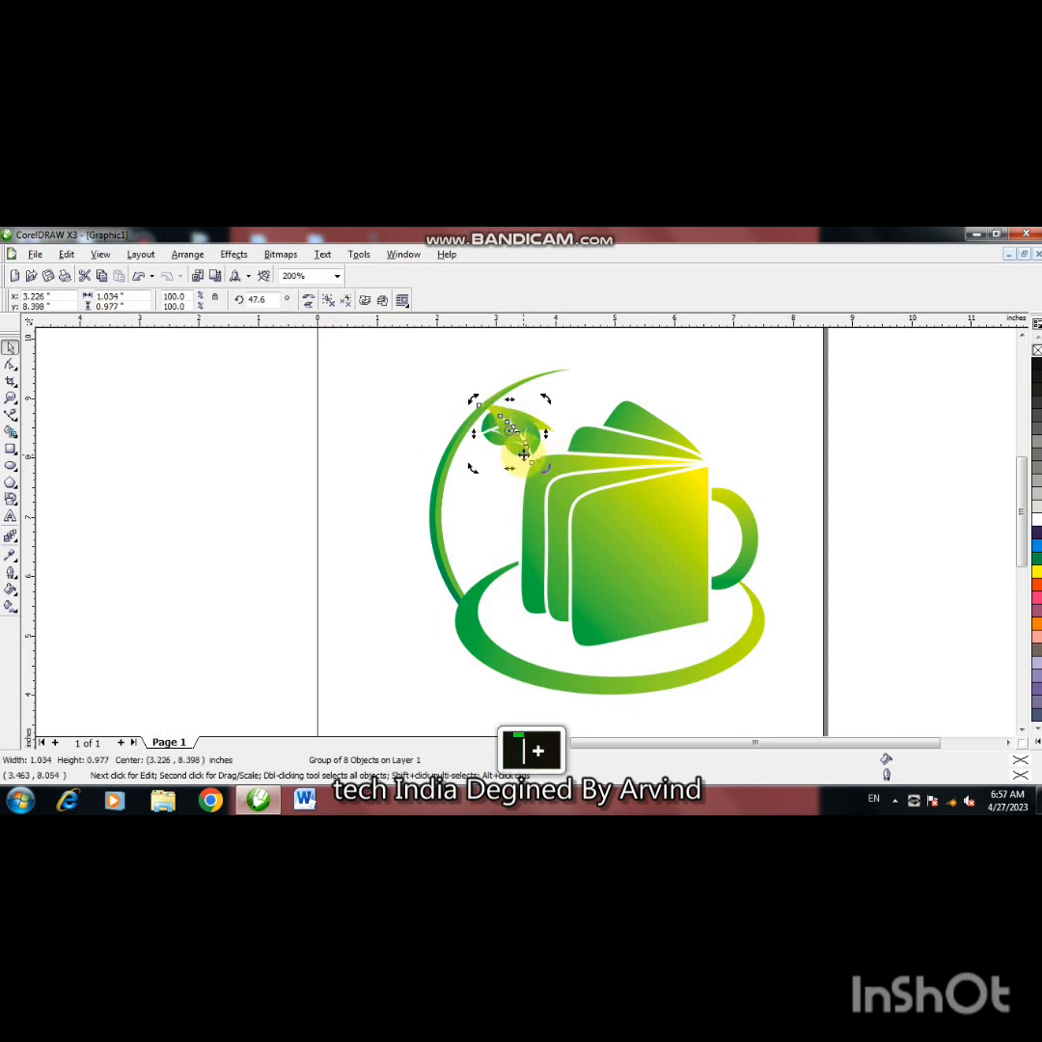
Step: Move the mirrored leaf copy to the outer side of the crescent's upper curve and rotate it to about 29.1 degrees
key("Left")
key("Left")
key("Left")
key("Left")
key("Left")
key("Left")
key("Left")
key("Left")
key("Left")
key("Left")
key("Left")
key("Left")
key("Left")
key("Left")
key("Left")
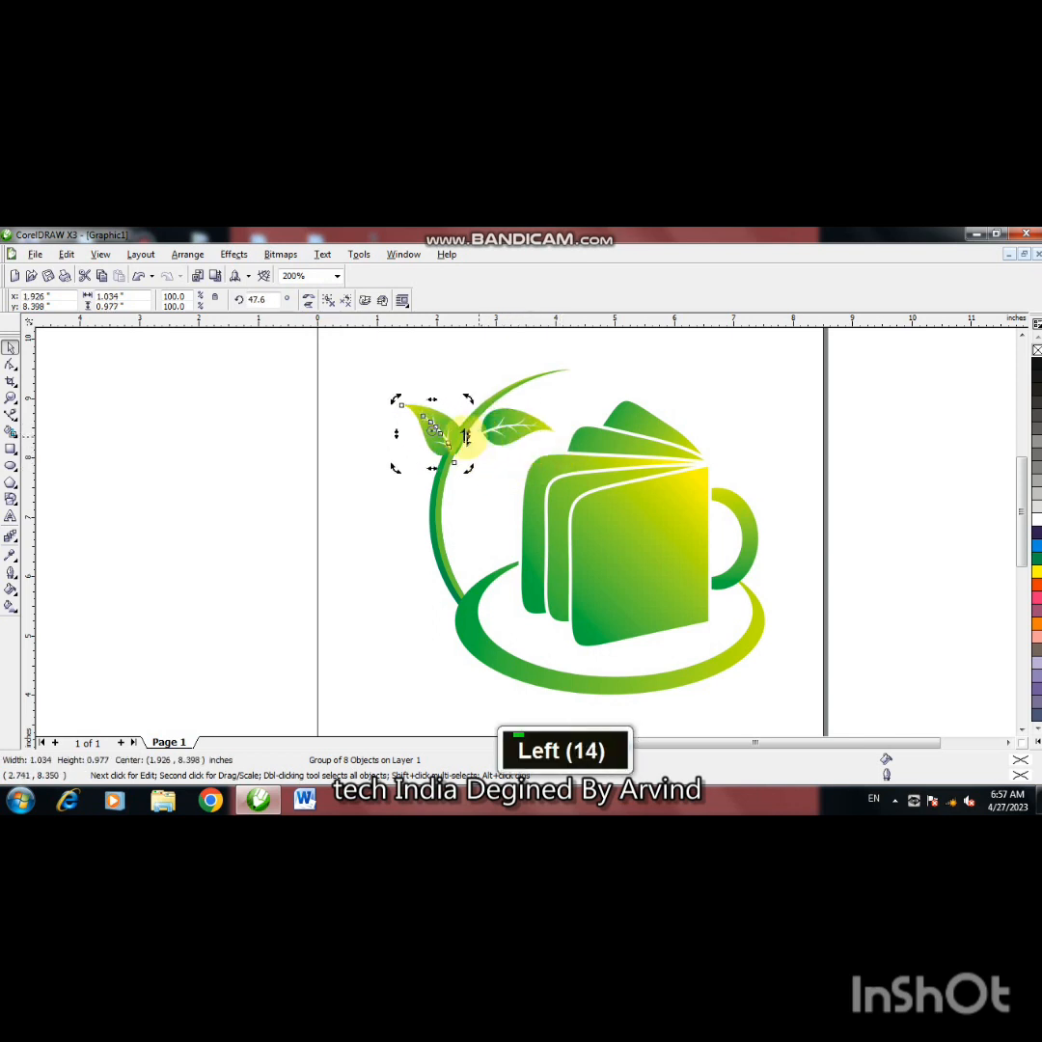
left_click_drag(442, 433, 445, 406)
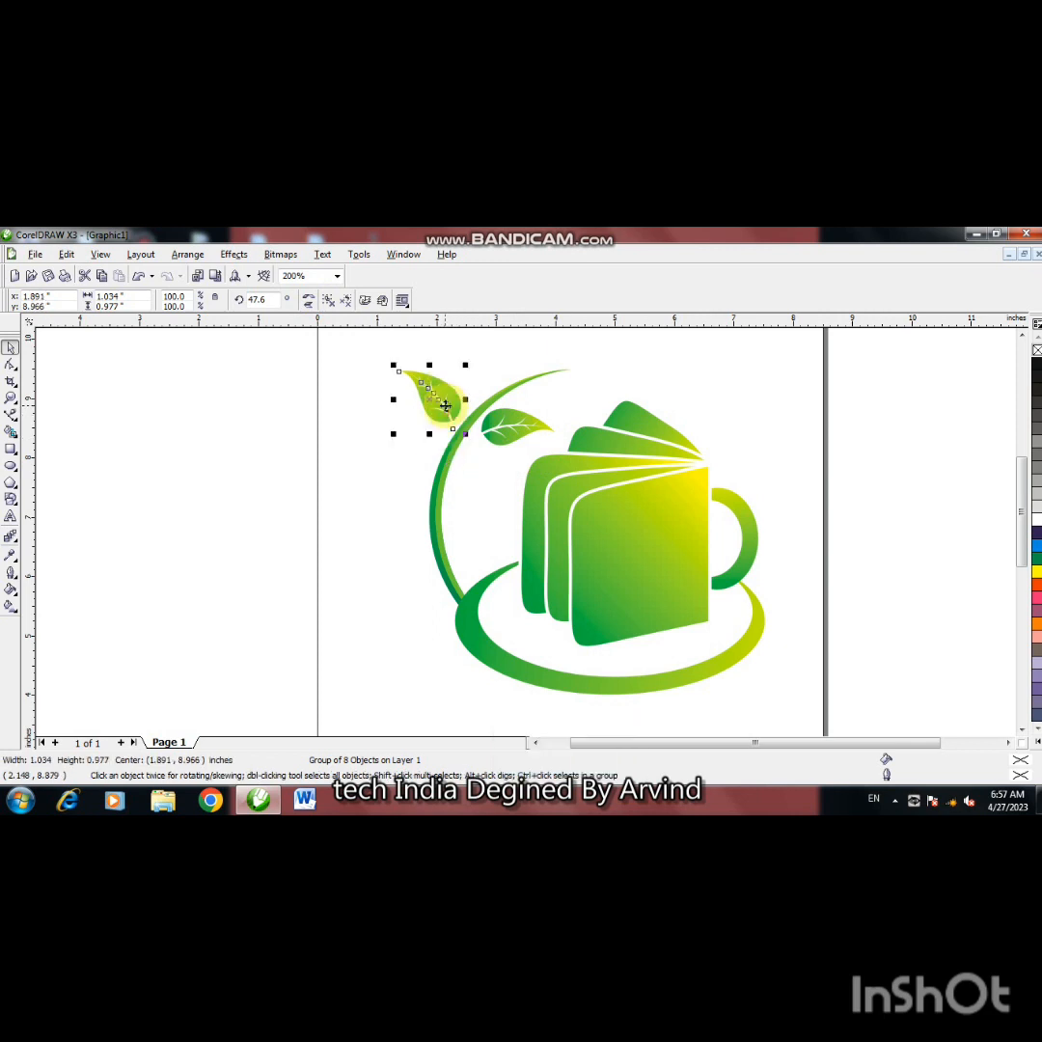
key("Right")
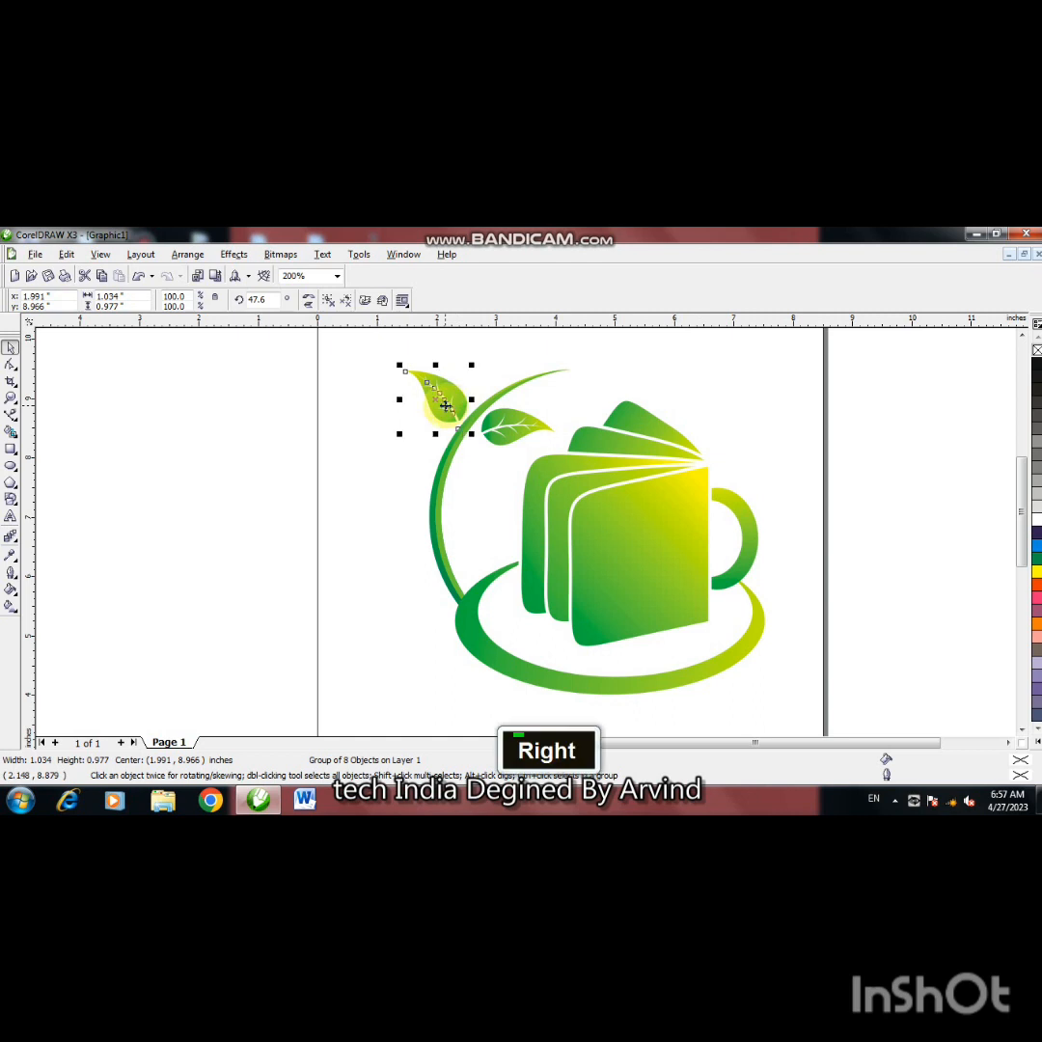
key("Up")
key("Up")
key("Right")
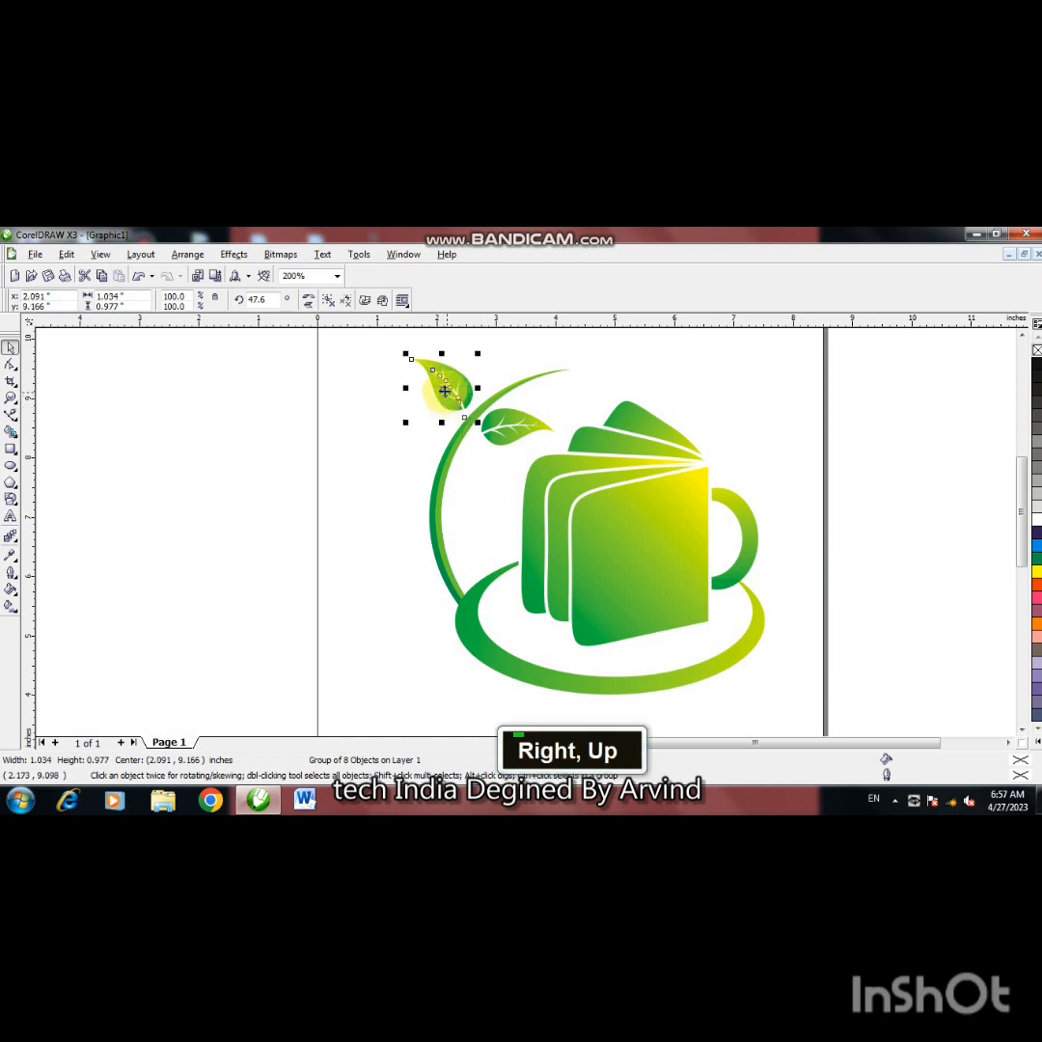
left_click(445, 391)
mouse_move(477, 423)
left_mouse_down()
mouse_move(463, 432)
mouse_move(561, 365)
left_mouse_up()
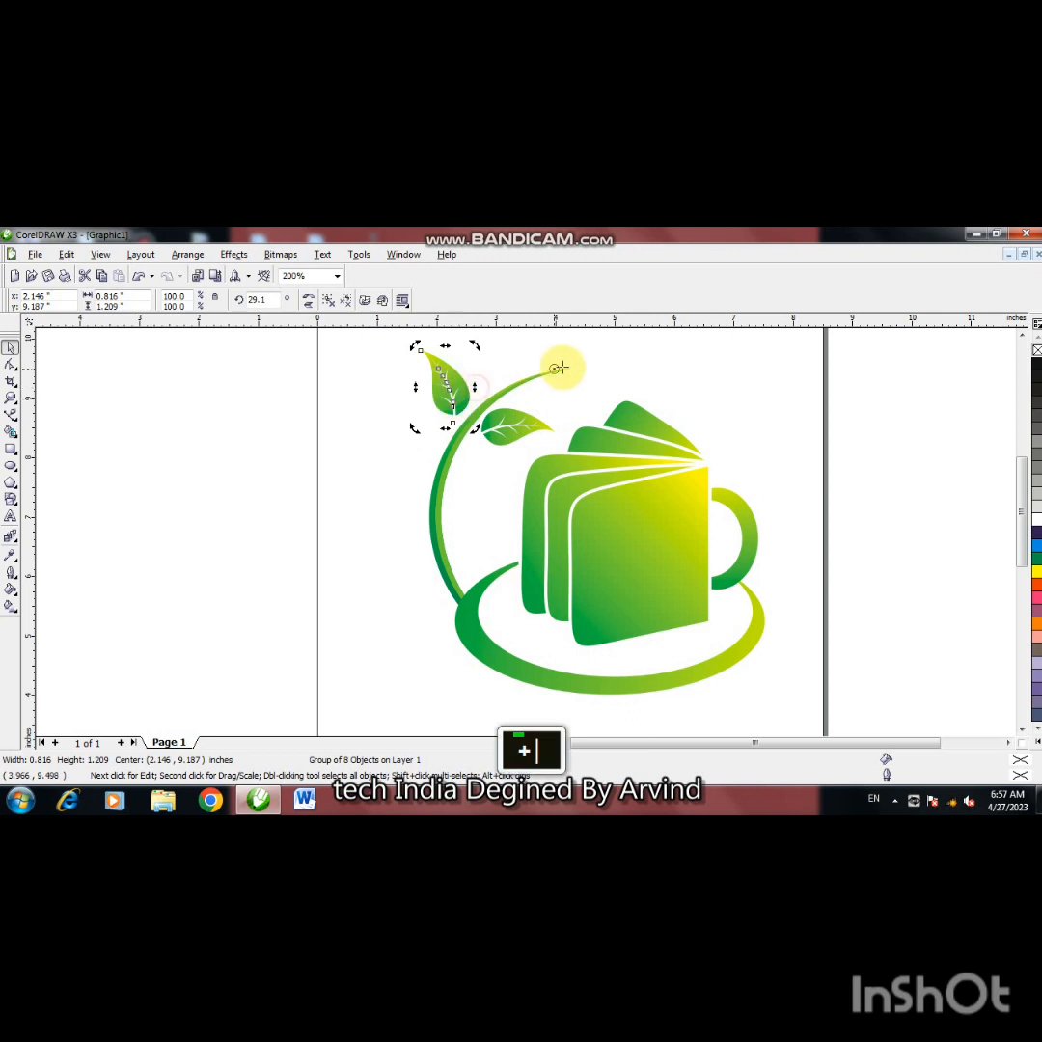
Step: Place a copy of the outer leaf at the crescent's upper tip and rotate it to about 311.6 degrees
left_click_drag(458, 386, 566, 388)
left_click(592, 363)
key("ctrl+z")
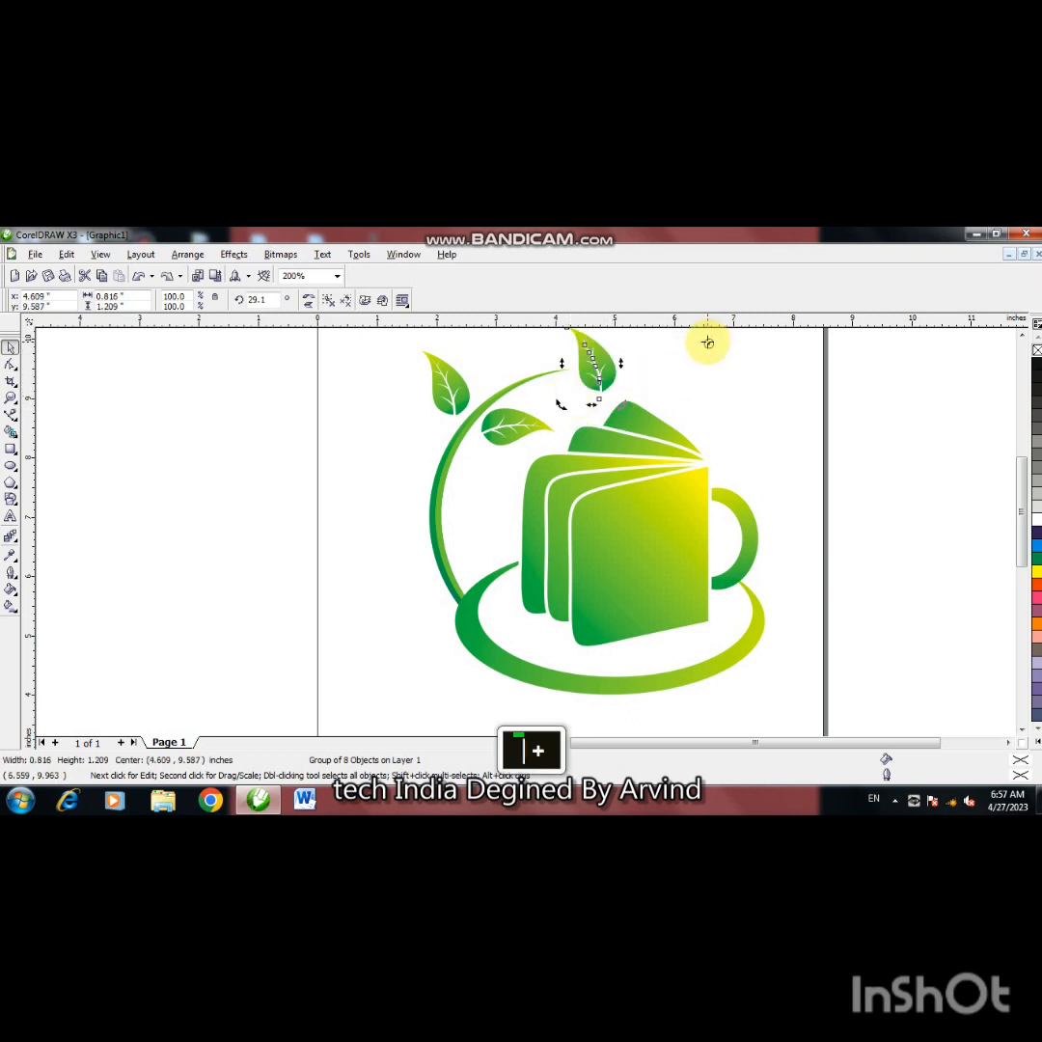
left_click_drag(602, 368, 600, 369)
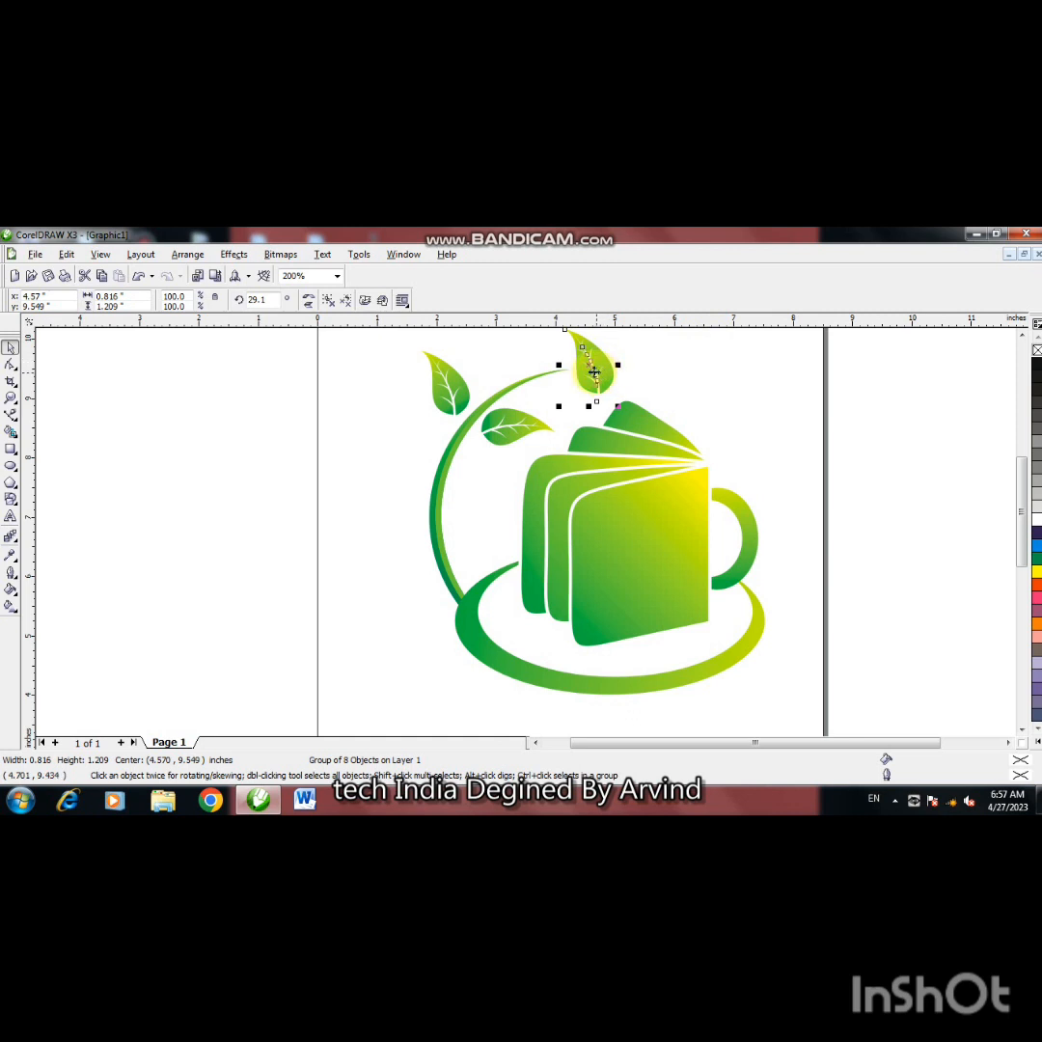
left_click(591, 371)
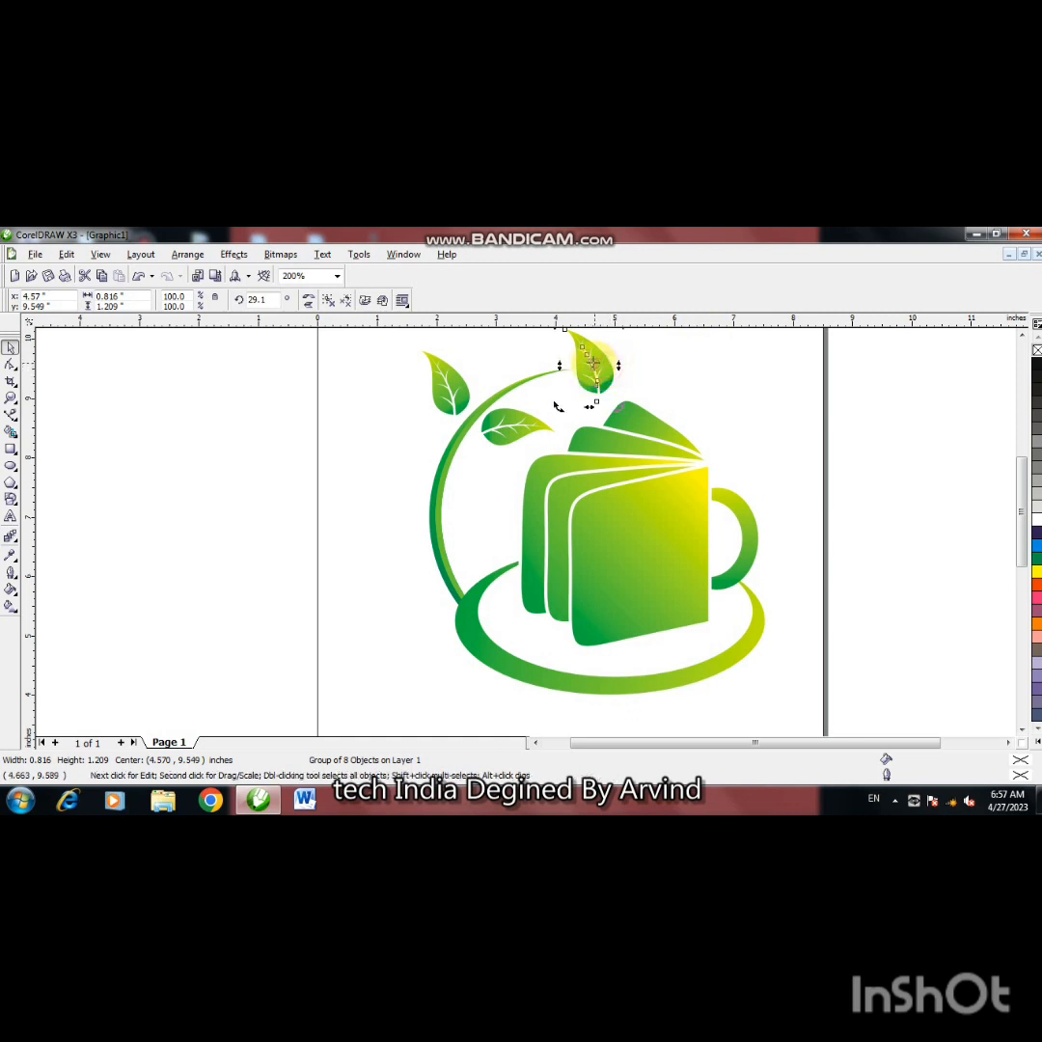
left_click_drag(618, 408, 565, 378)
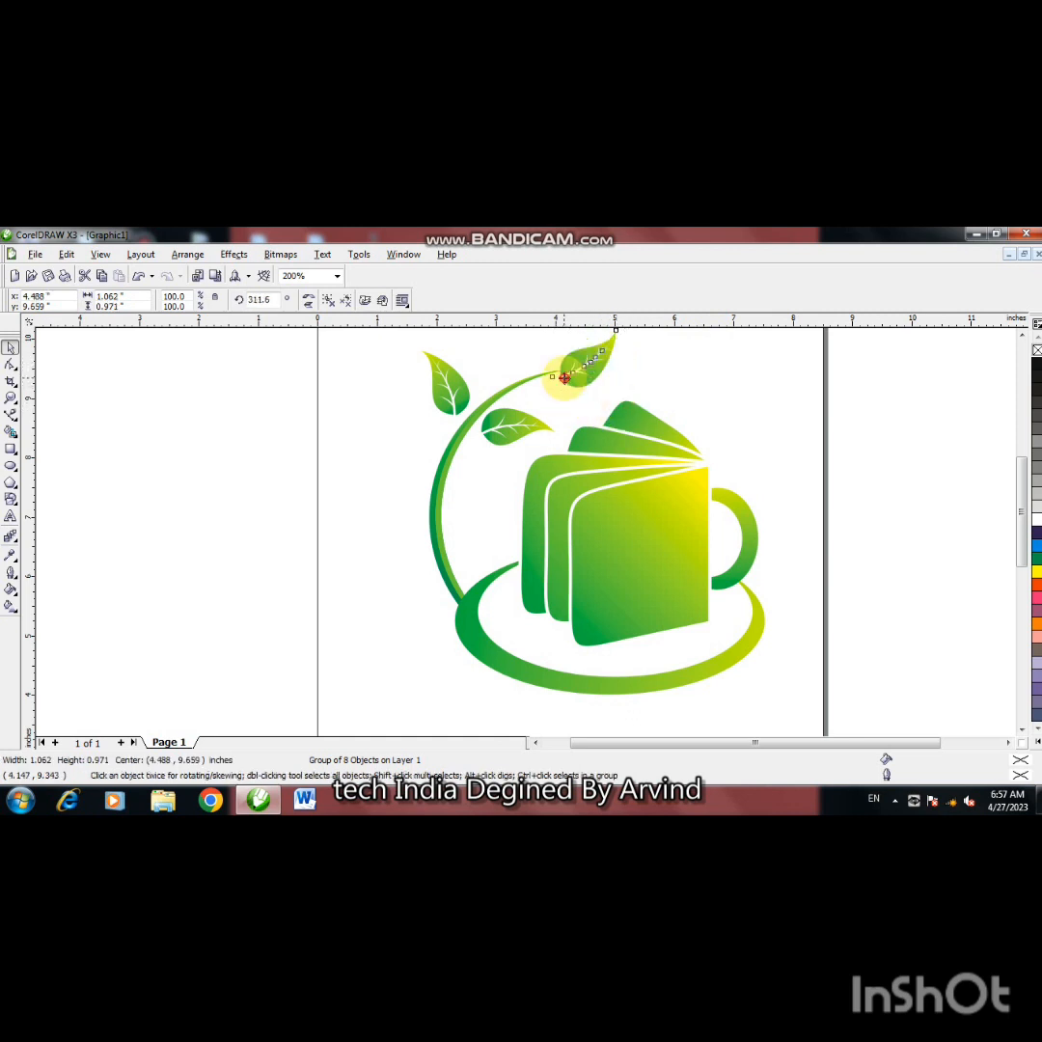
Step: Mirror the tip leaf horizontally and vertically, then rotate it to about 88.3 degrees with its stem on the crescent's tip
left_click(314, 300)
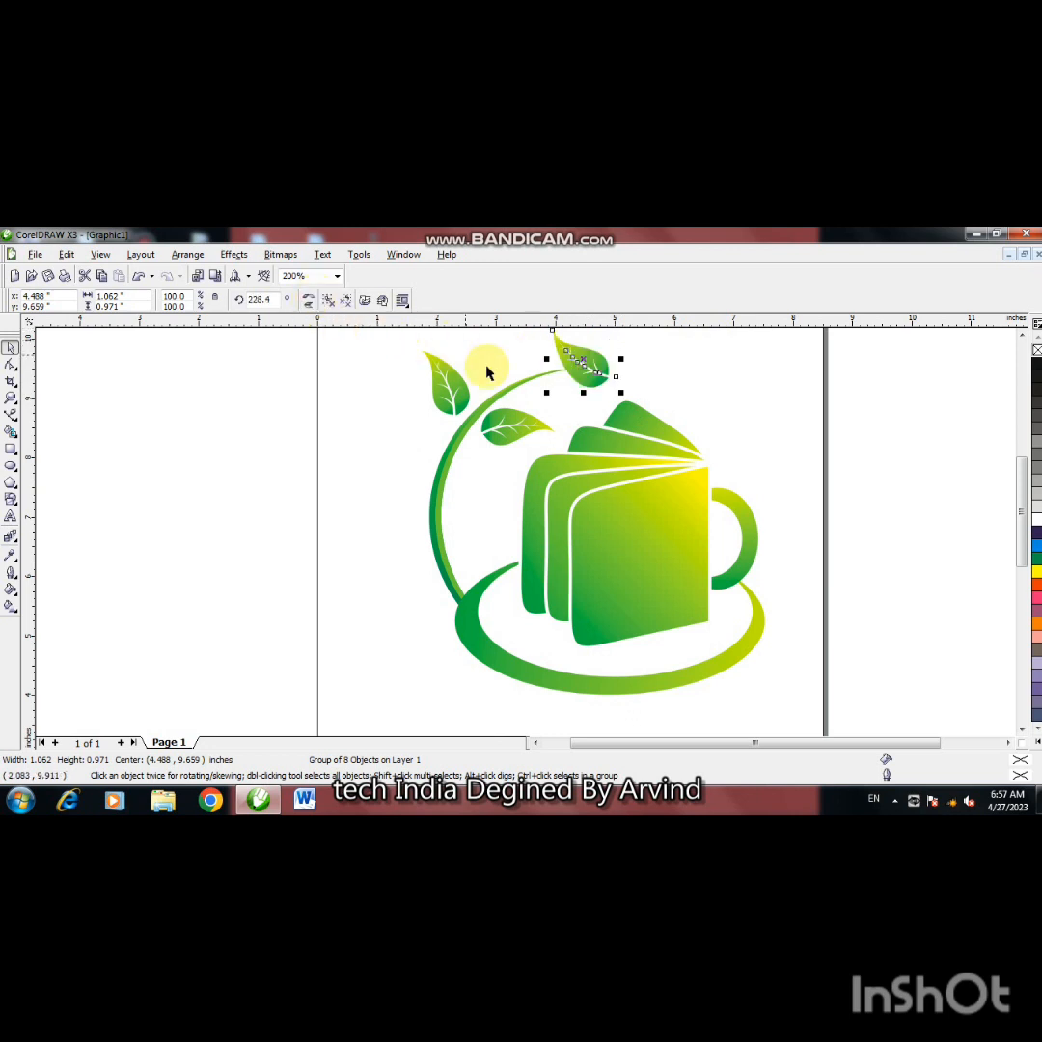
left_click(309, 301)
left_click(583, 360)
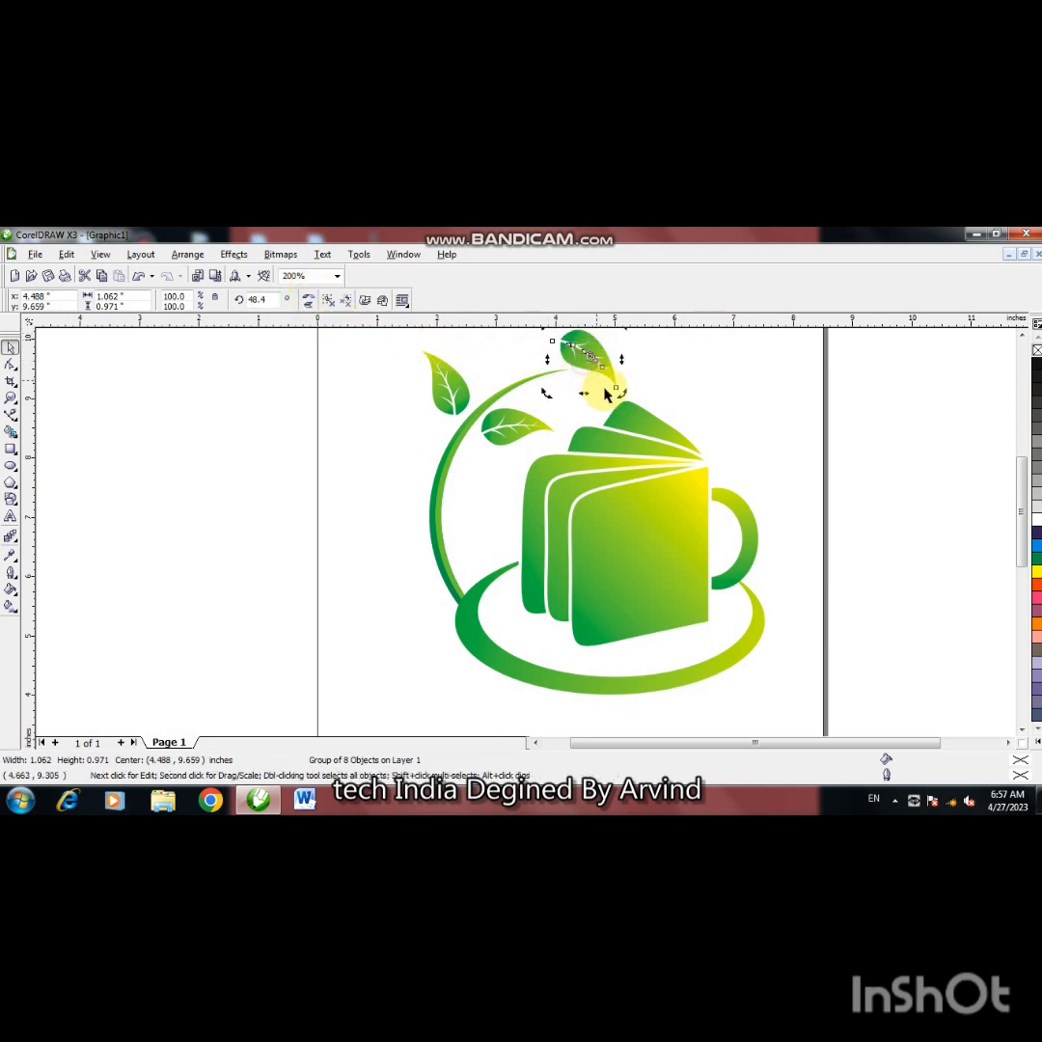
left_click_drag(622, 393, 574, 368)
left_click(581, 368)
left_click(662, 395)
left_click(573, 373)
key("ctrl+z")
left_click(569, 376)
left_click(673, 396)
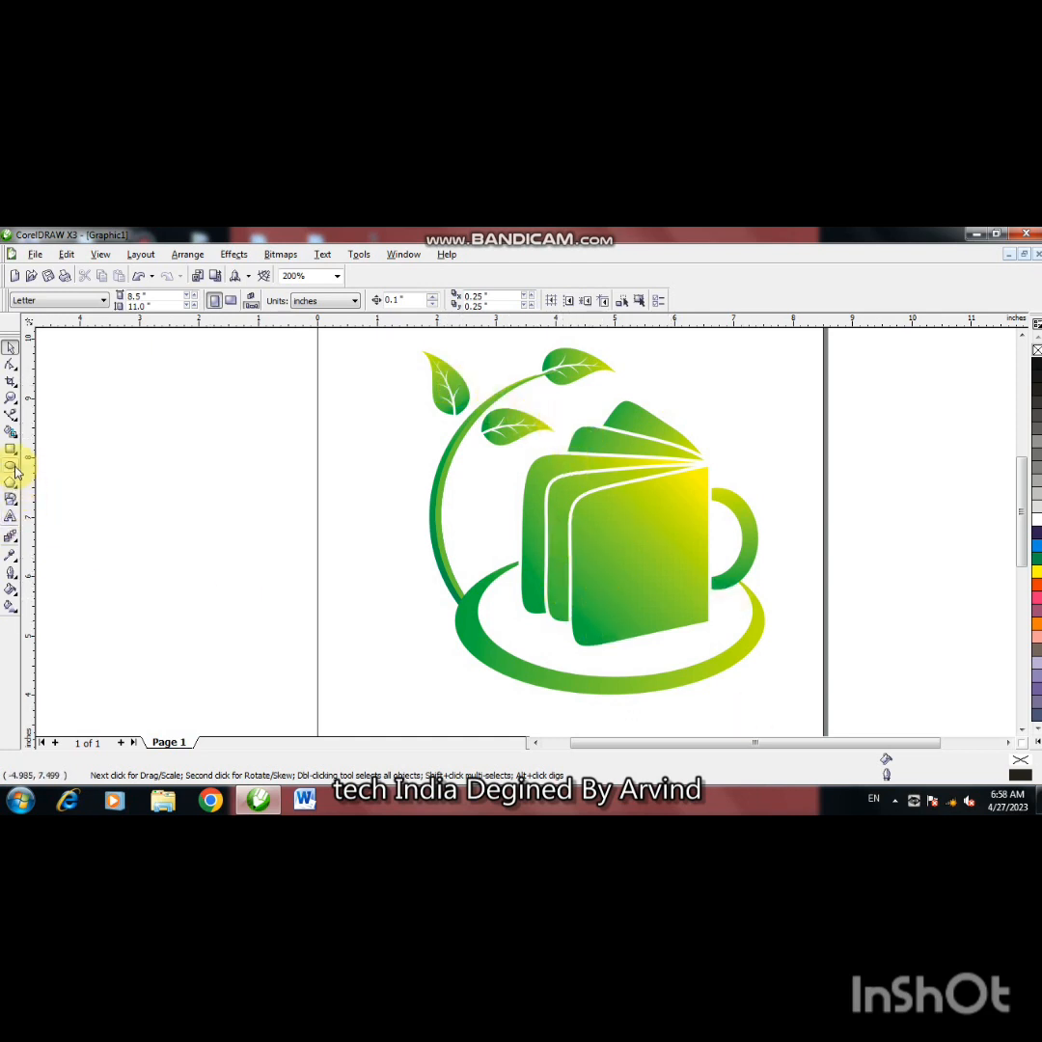
Step: Group all 12 objects of the logo
key("F3")
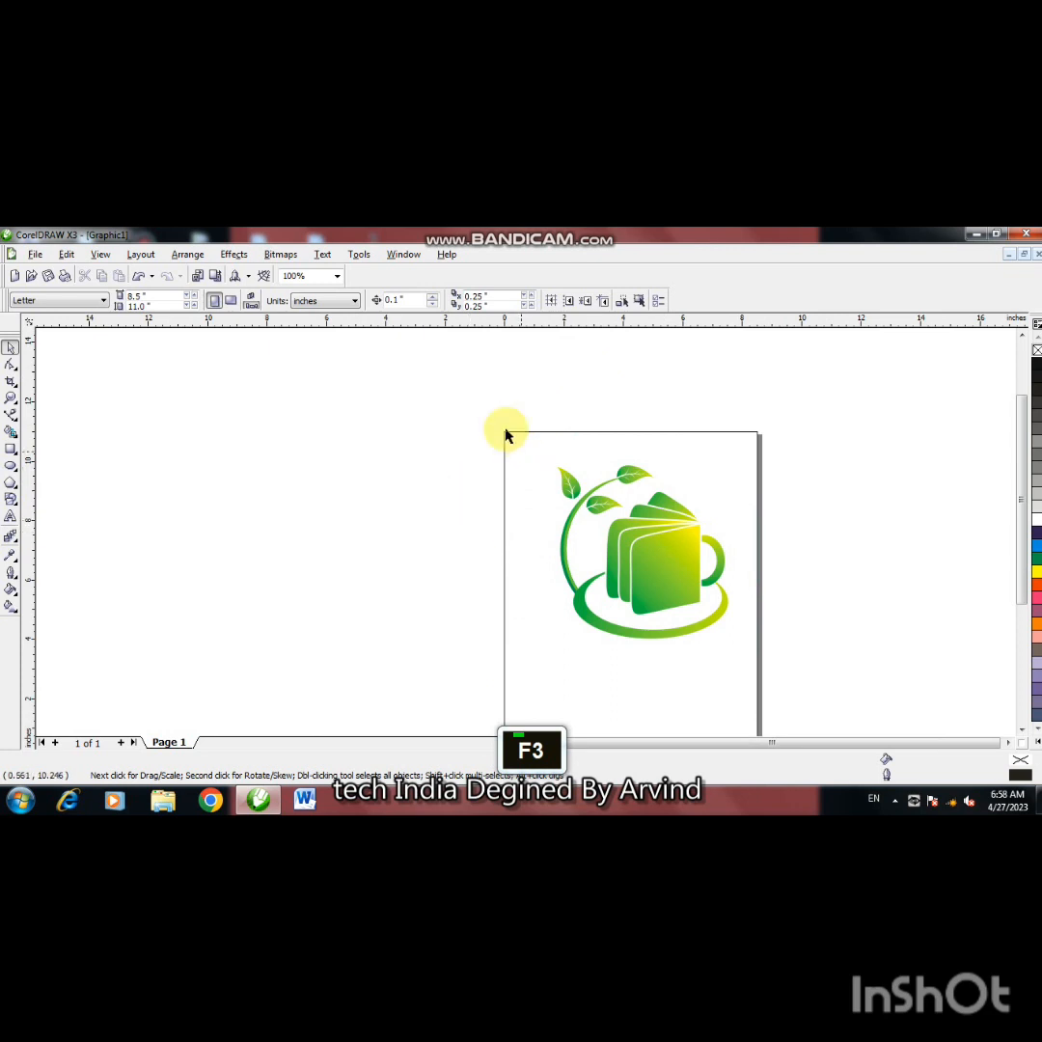
left_click_drag(511, 434, 759, 681)
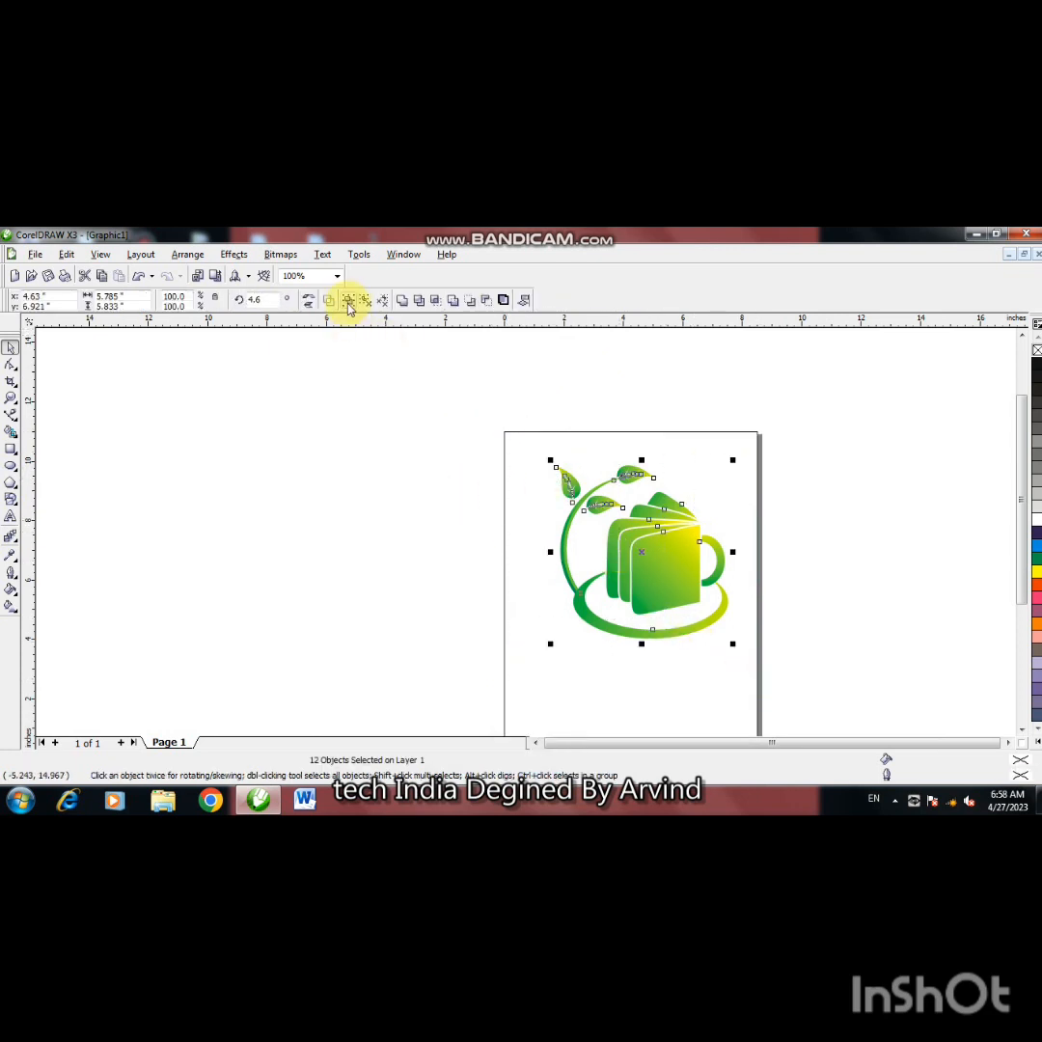
left_click(214, 406)
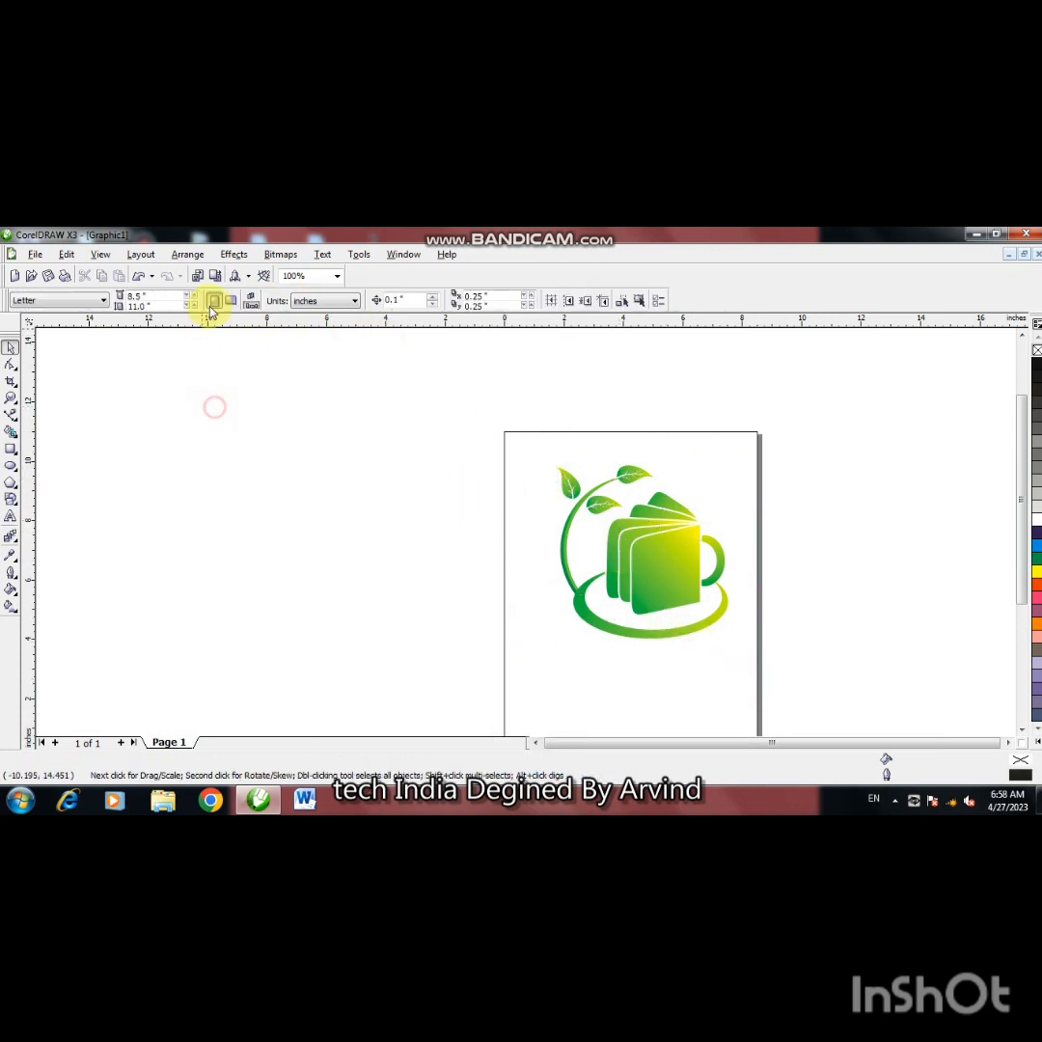
Step: Switch the page to landscape orientation and move the logo group to about the middle of the page
left_click(232, 301)
left_click_drag(388, 346, 675, 637)
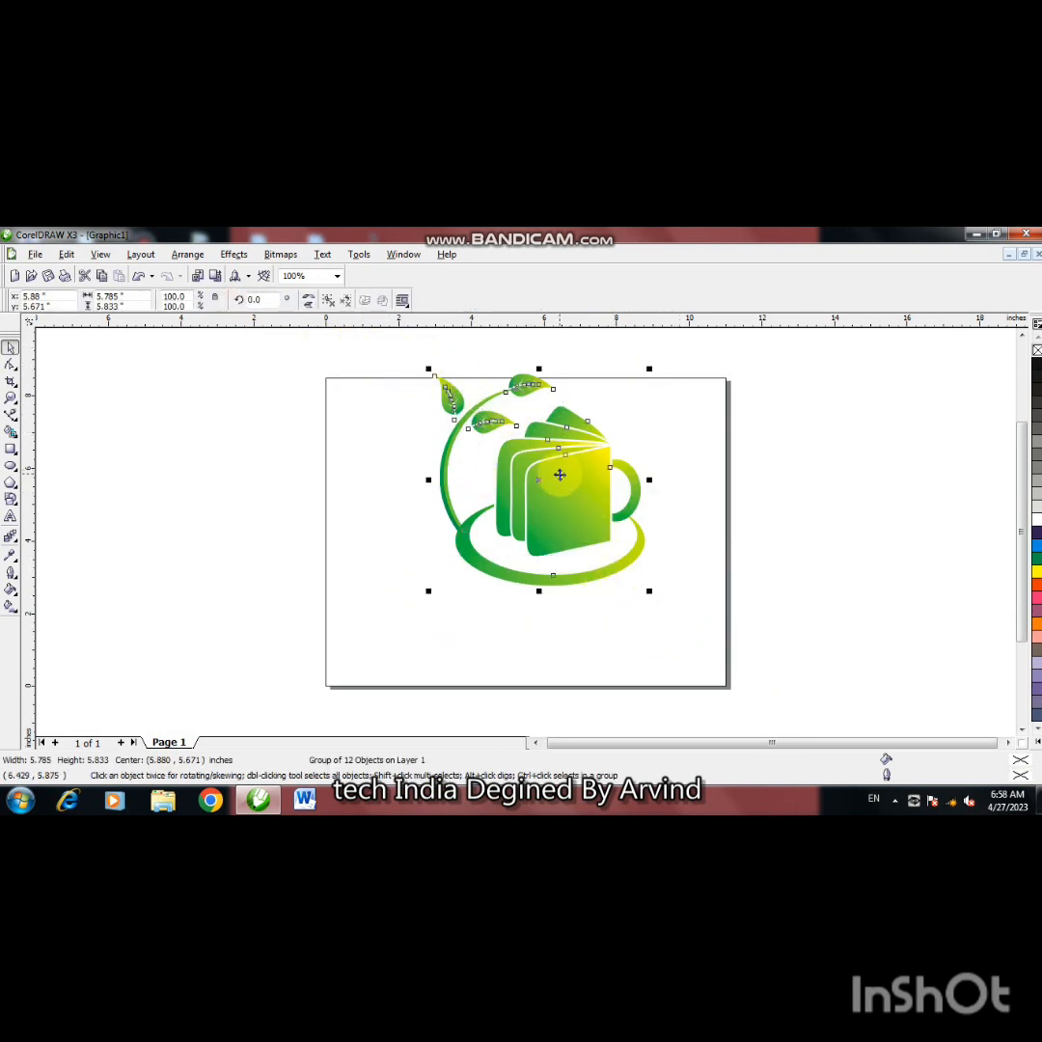
left_click_drag(619, 581, 606, 641)
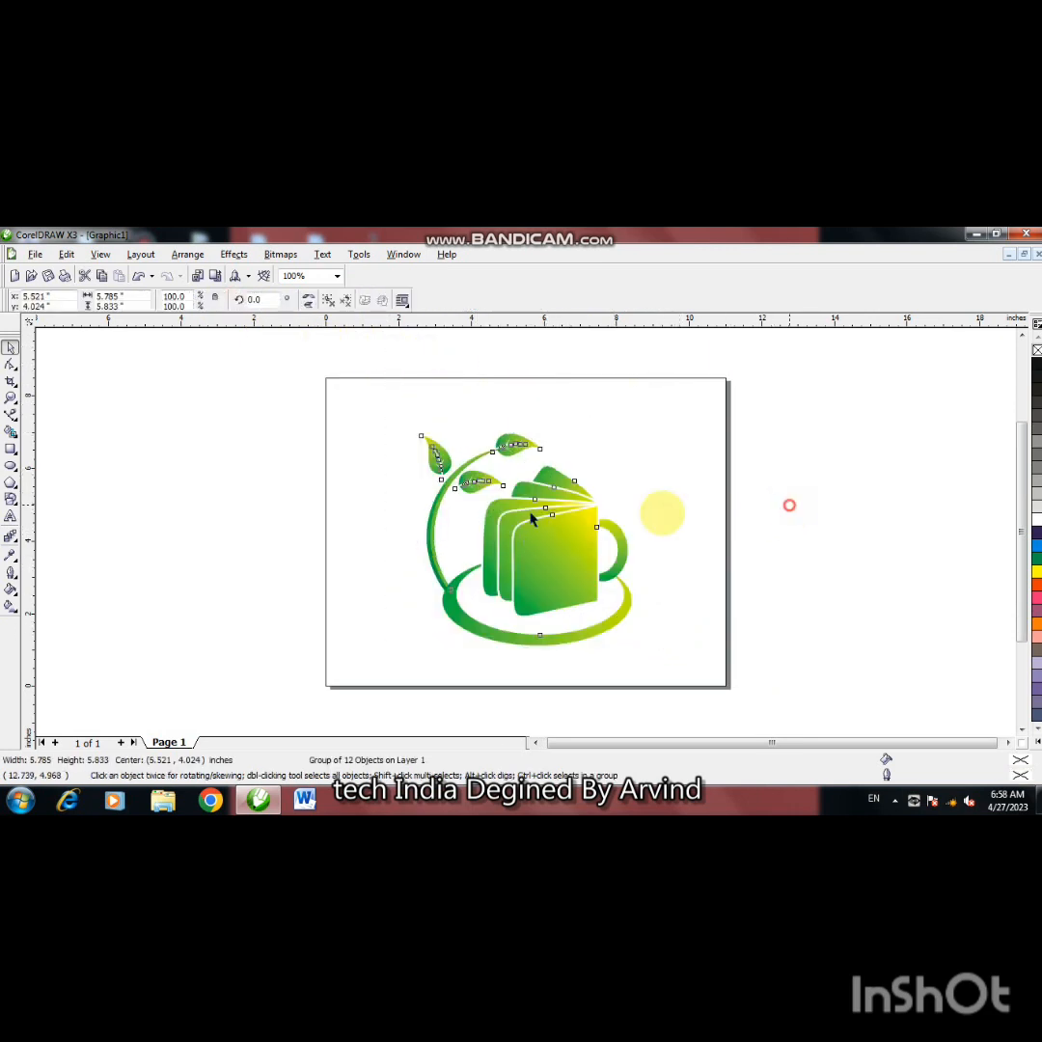
Step: Add a page-sized rectangle behind the logo and fill it with black
double_click(11, 448)
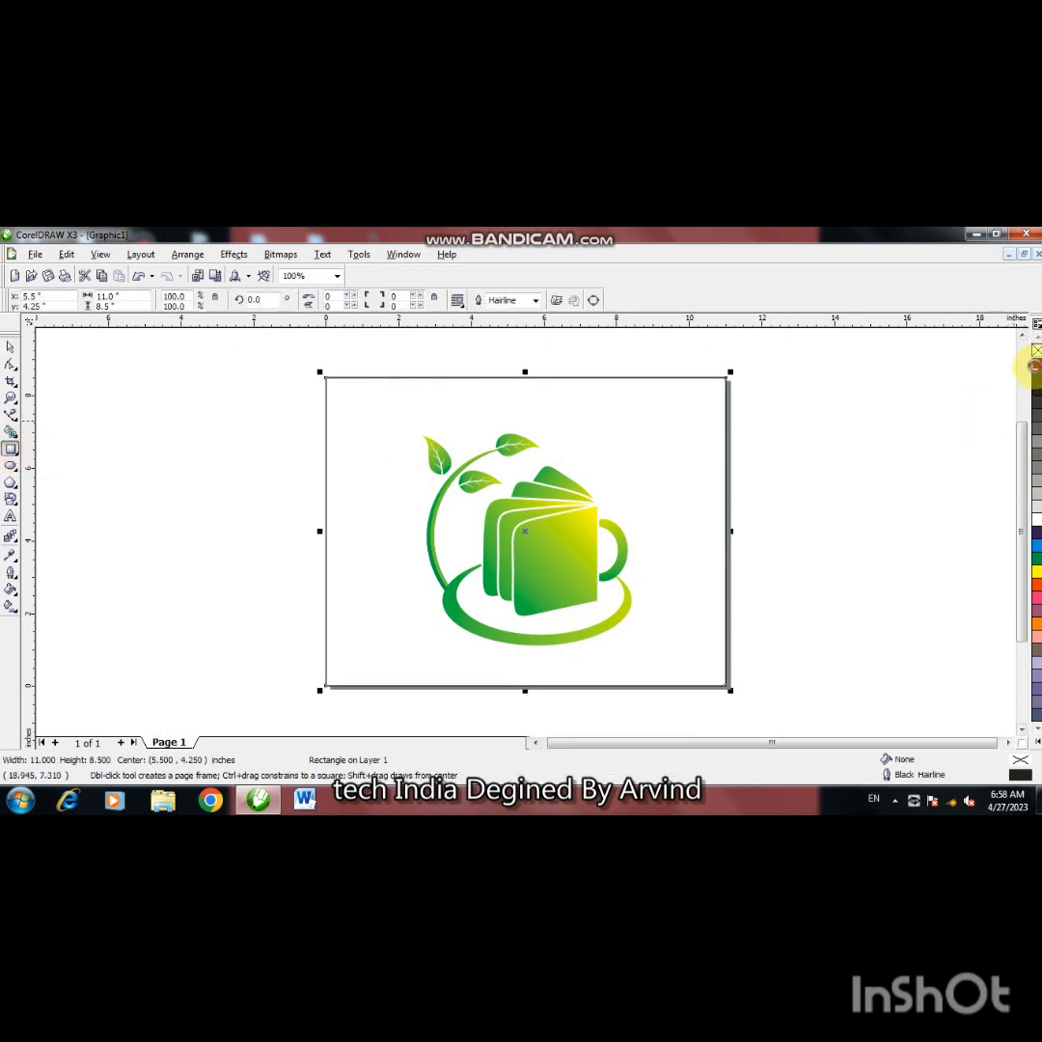
left_click(1035, 365)
left_click(912, 427)
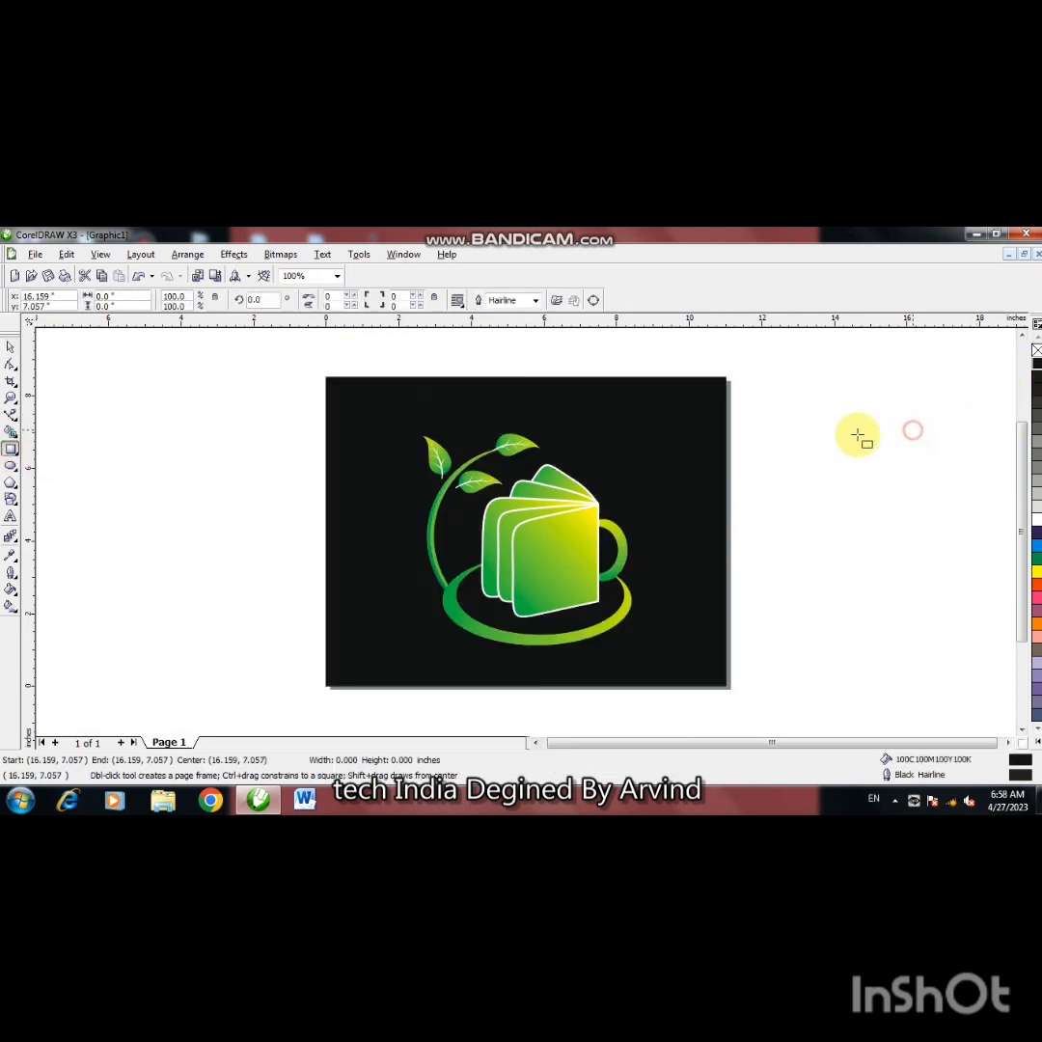
left_click(11, 350)
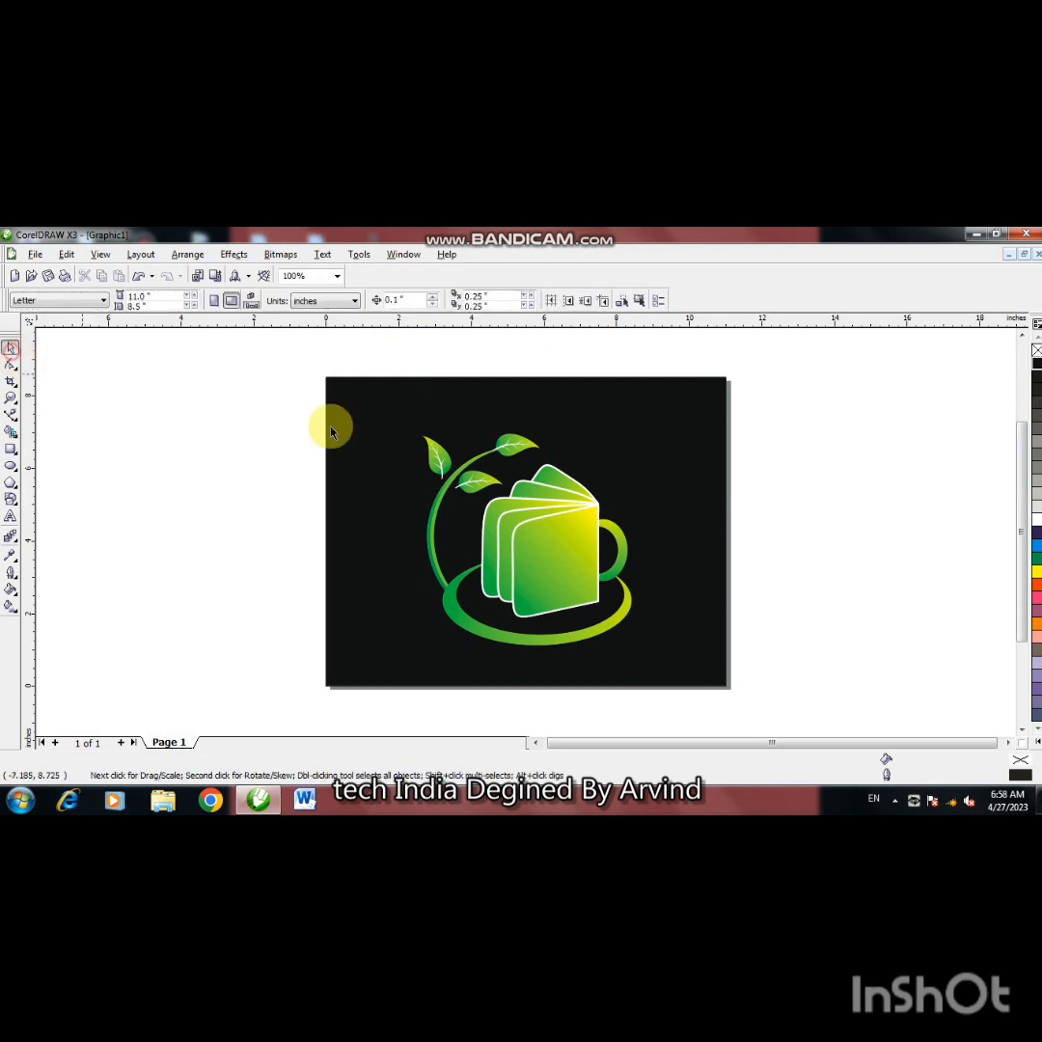
Step: Ungroup the logo so its parts can be selected separately
left_click(484, 491)
left_click(451, 479)
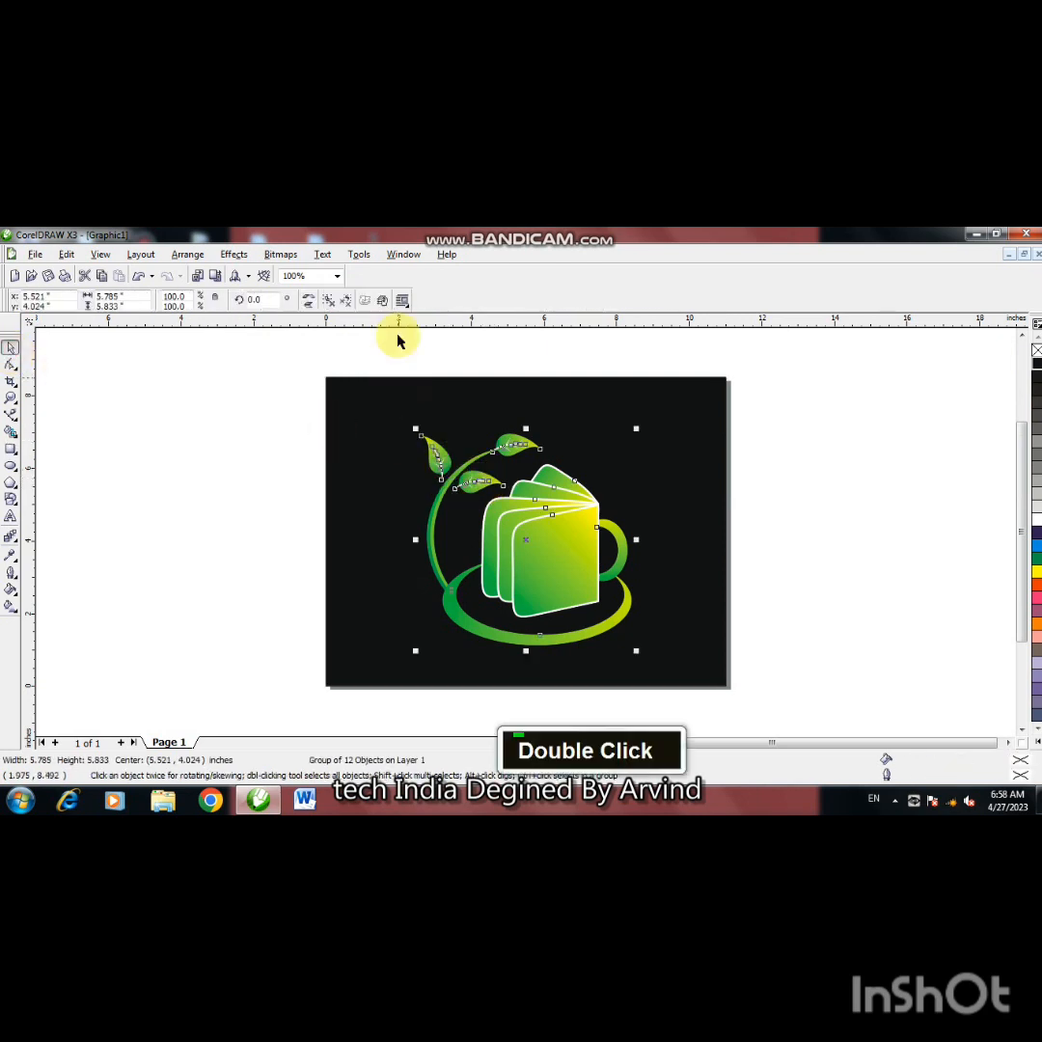
left_click(258, 396)
Step: Select the three leaves together and enlarge them from their centre to about 115.3%
double_click(489, 488)
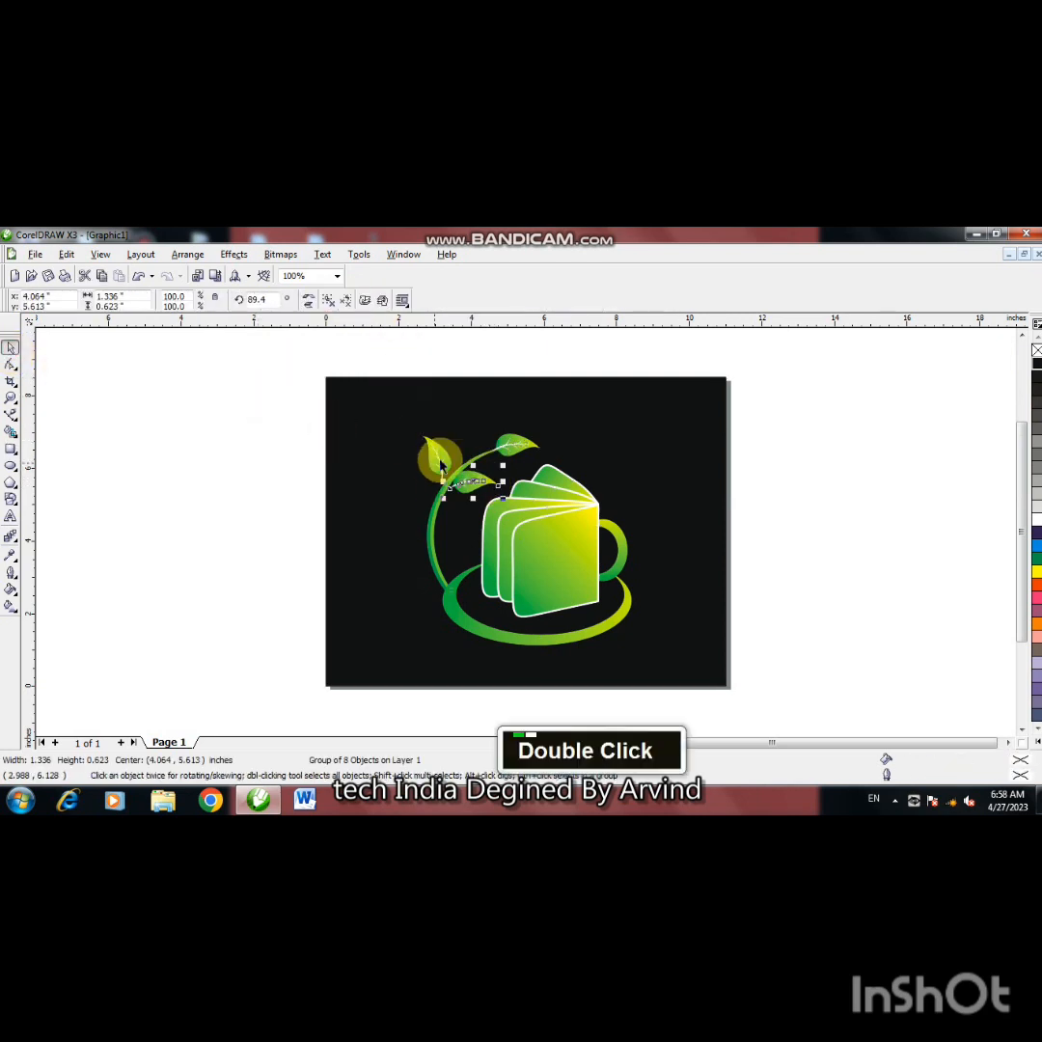
left_click(436, 457, "shift")
left_click(510, 442, "shift")
left_click(546, 501, "shift")
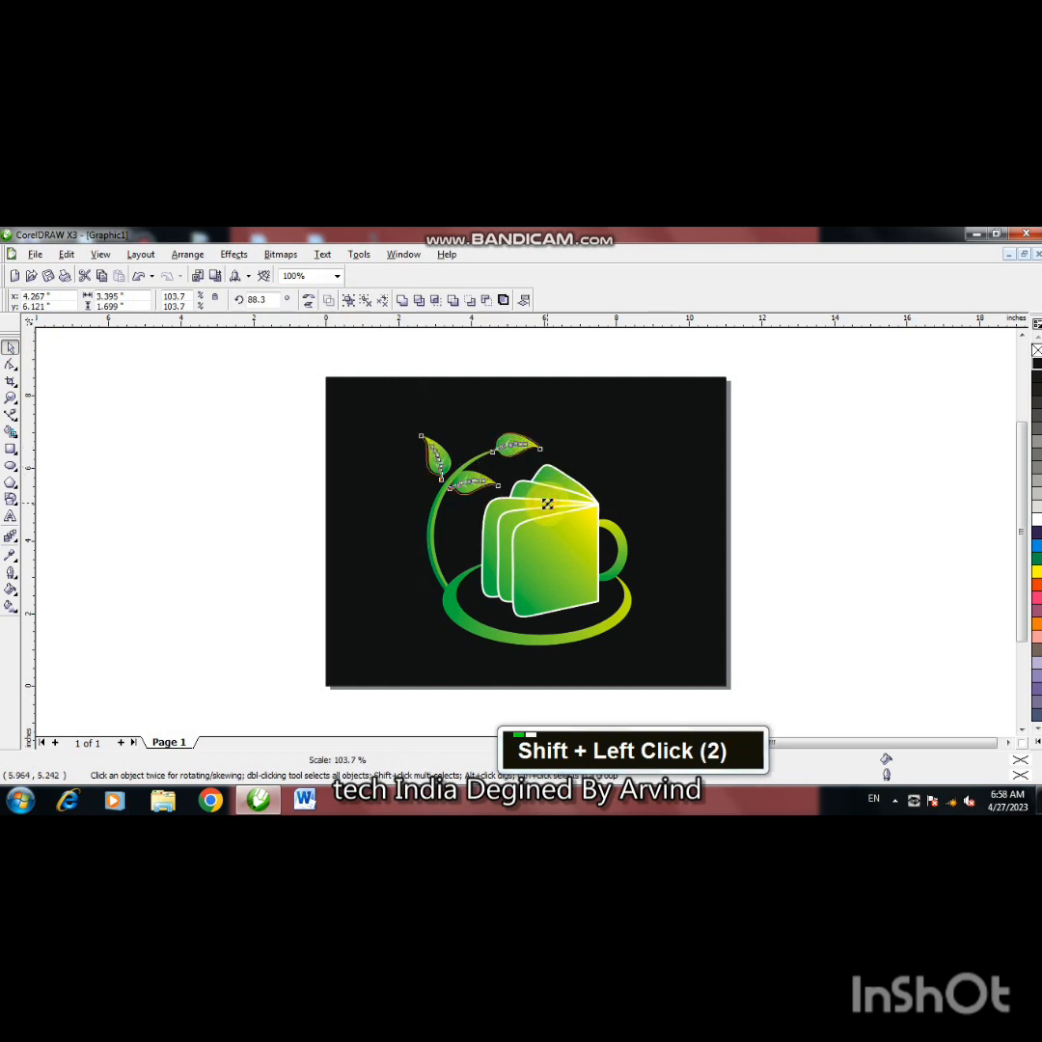
left_click(244, 495)
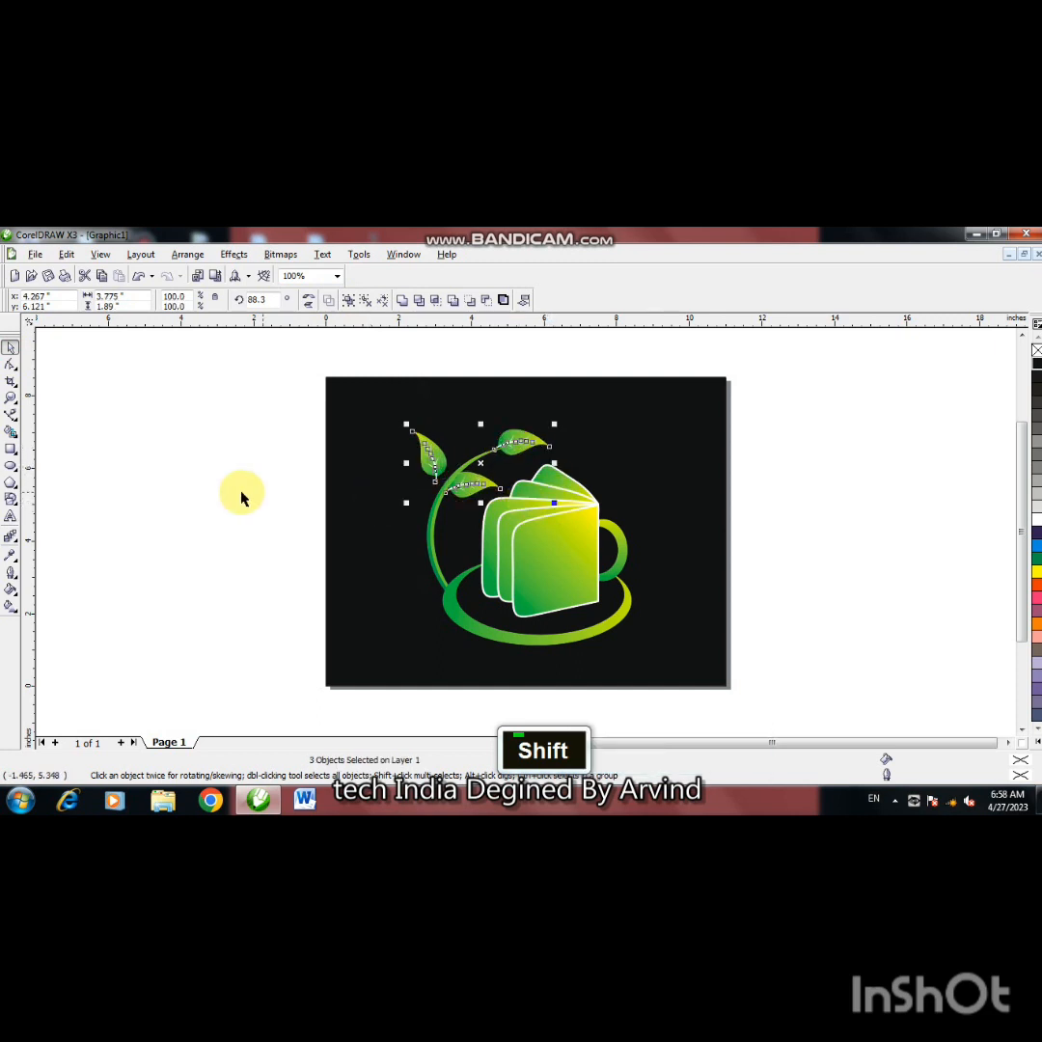
Step: Reposition the three enlarged leaves individually so their stems sit against the crescent
left_click(471, 487)
left_click_drag(471, 488, 478, 493)
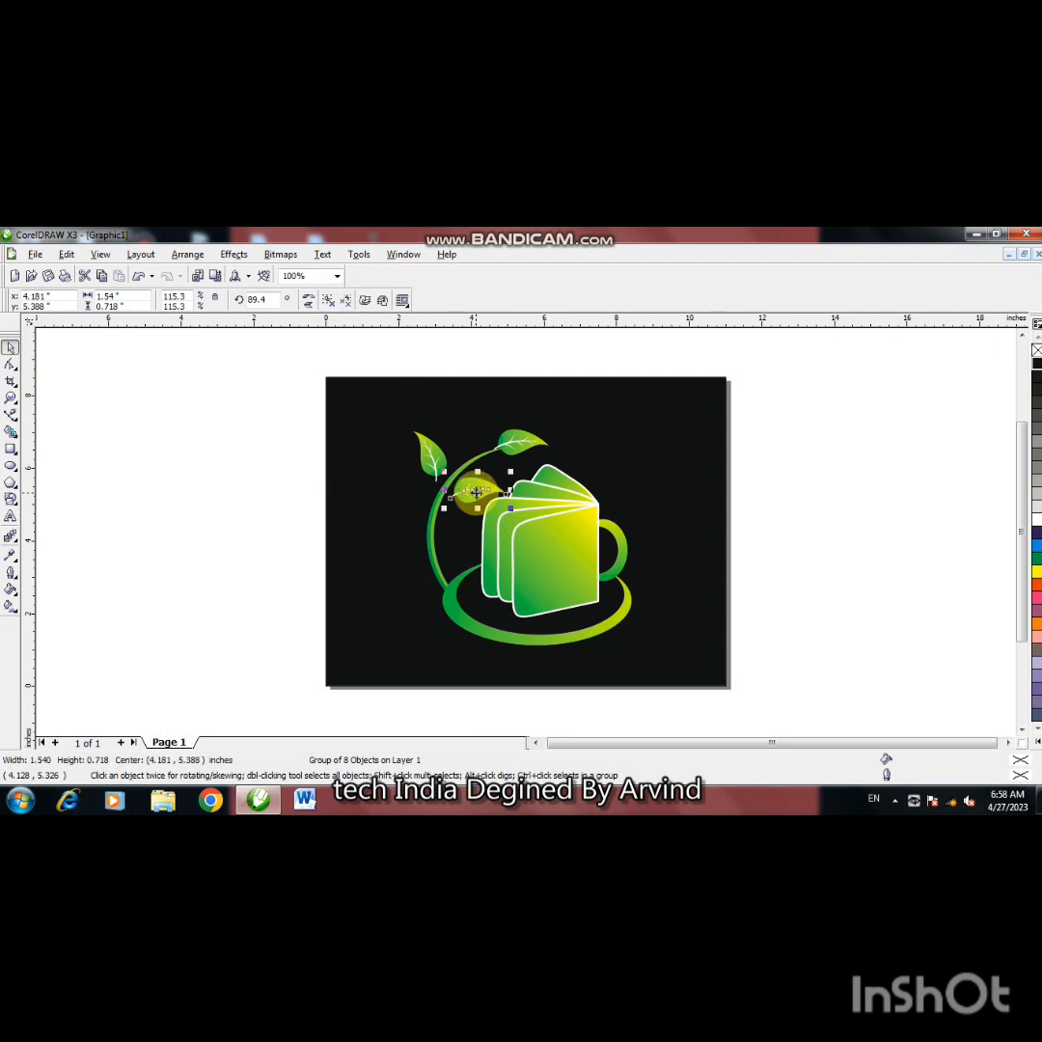
left_click(287, 458)
double_click(438, 462)
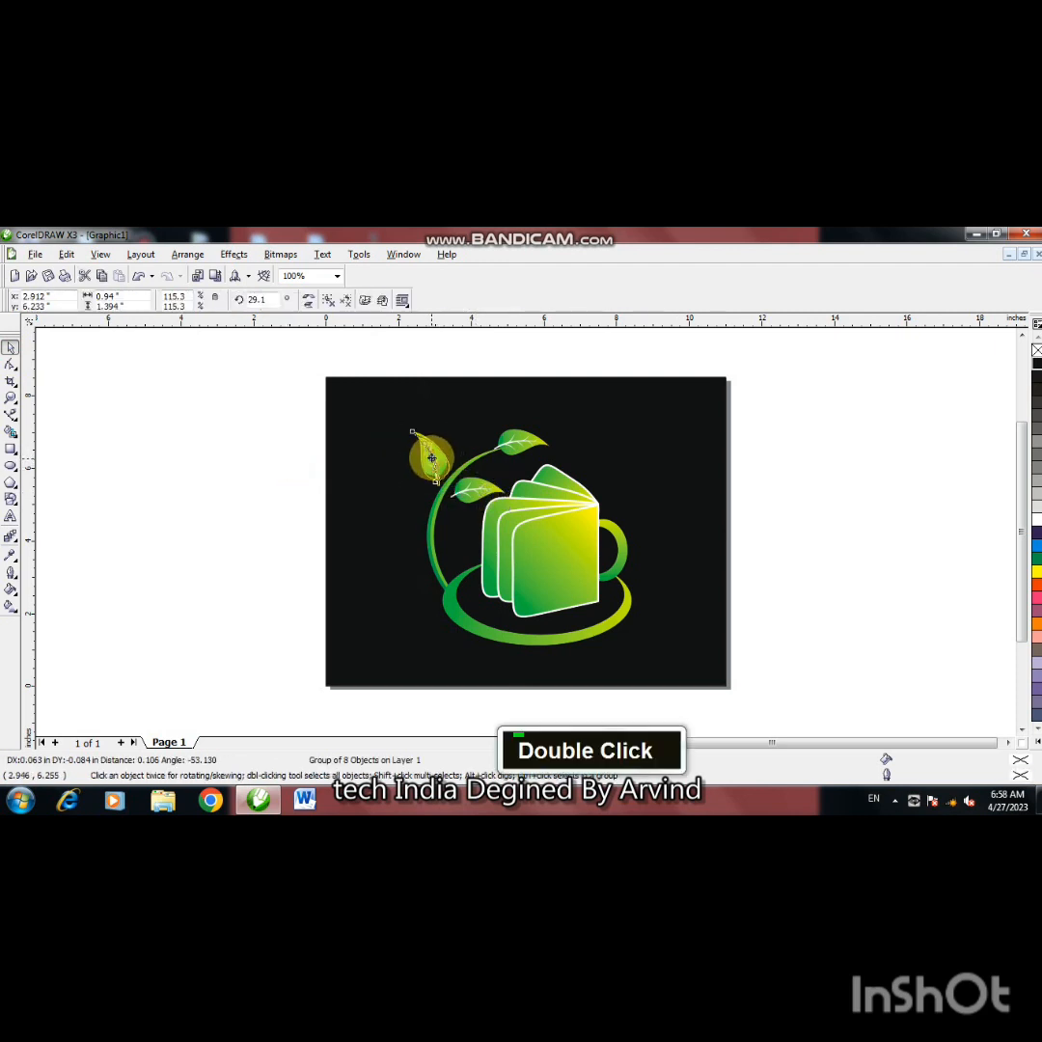
left_click_drag(432, 458, 493, 432)
left_click(800, 526)
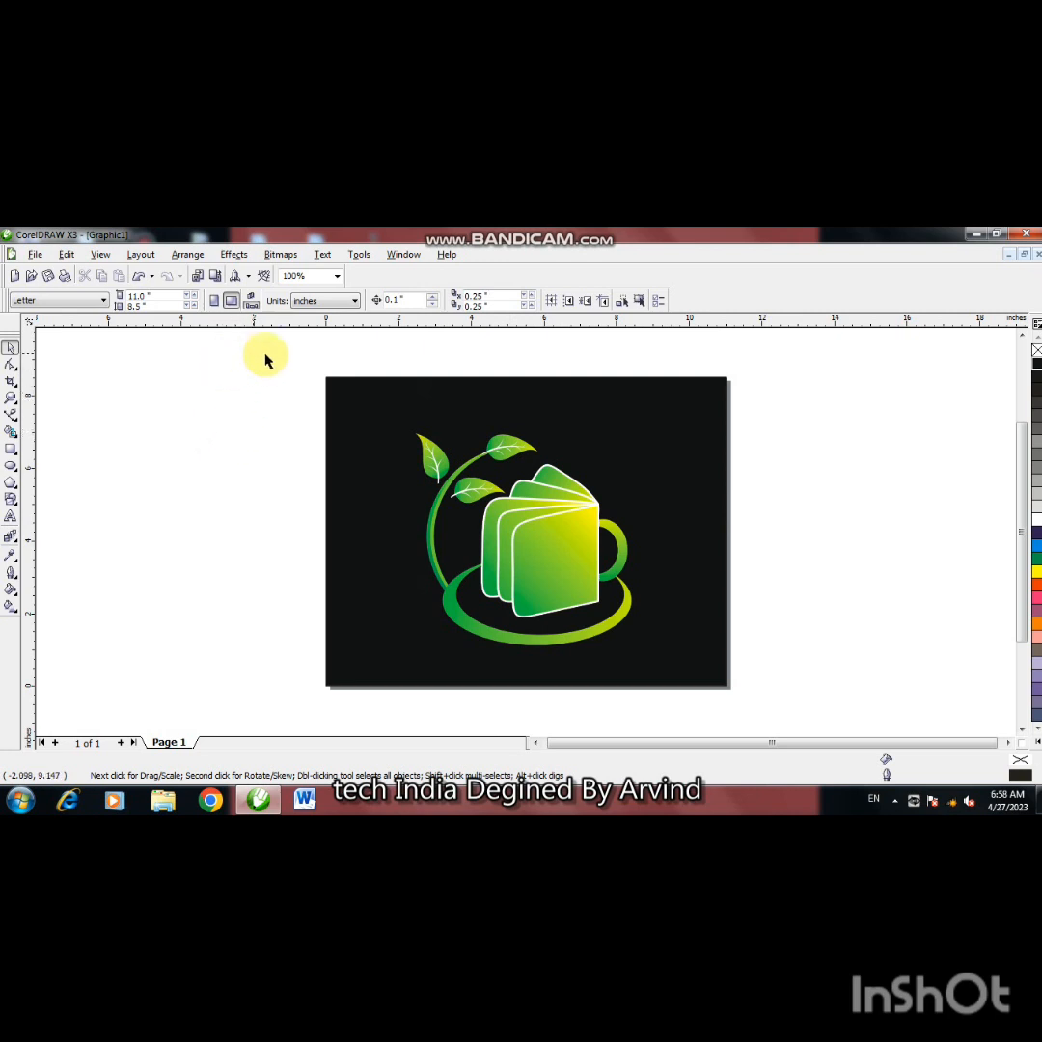
Step: Preview the finished logo on its black background in full screen
left_click(337, 279)
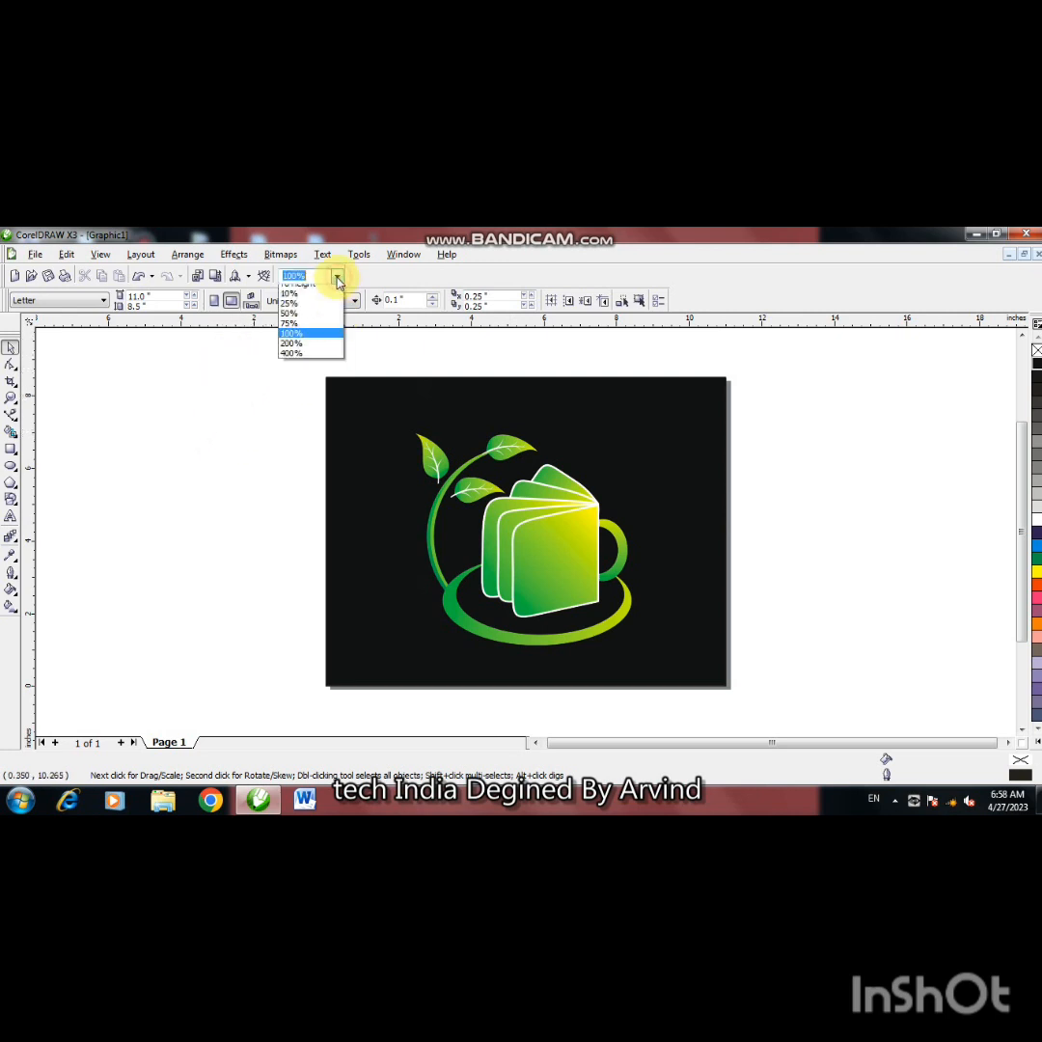
left_click(313, 301)
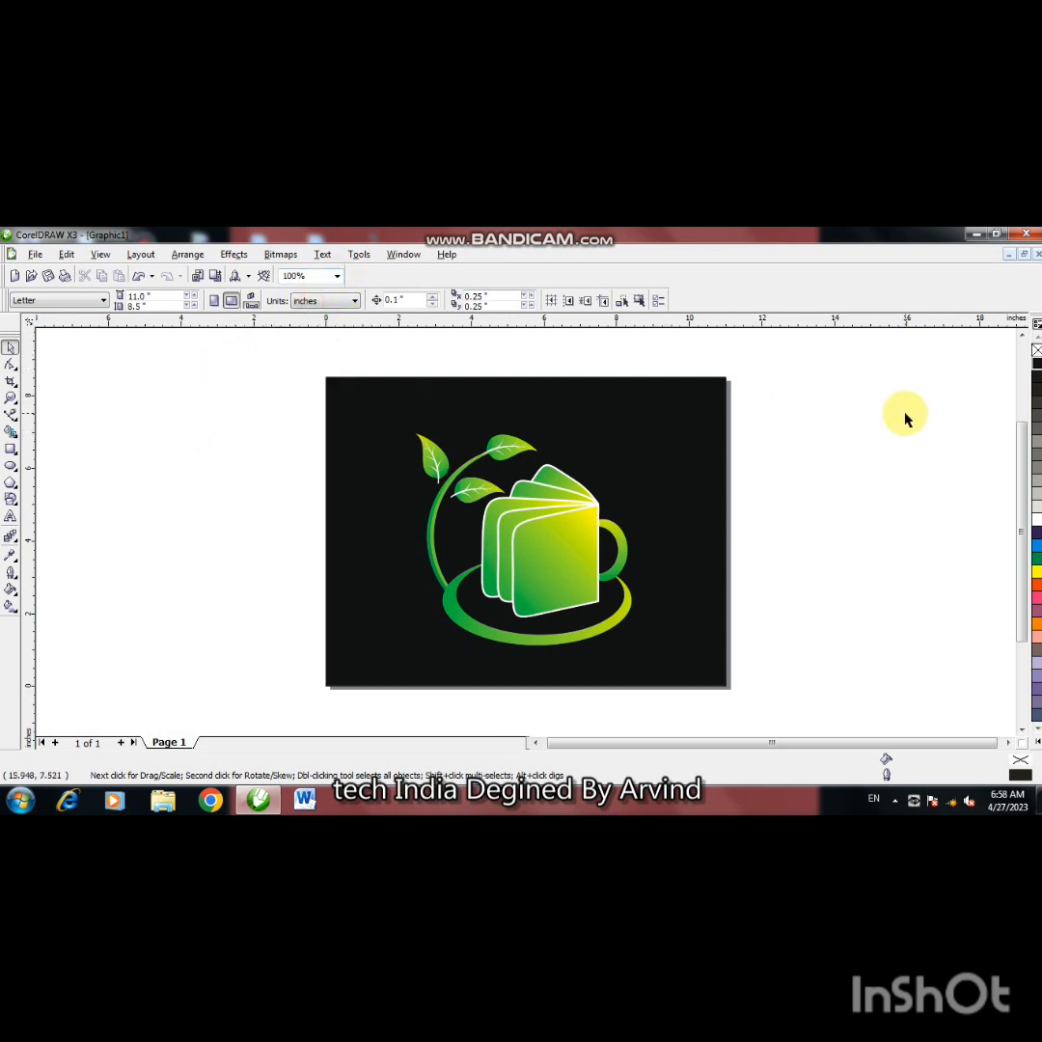
key("F9")
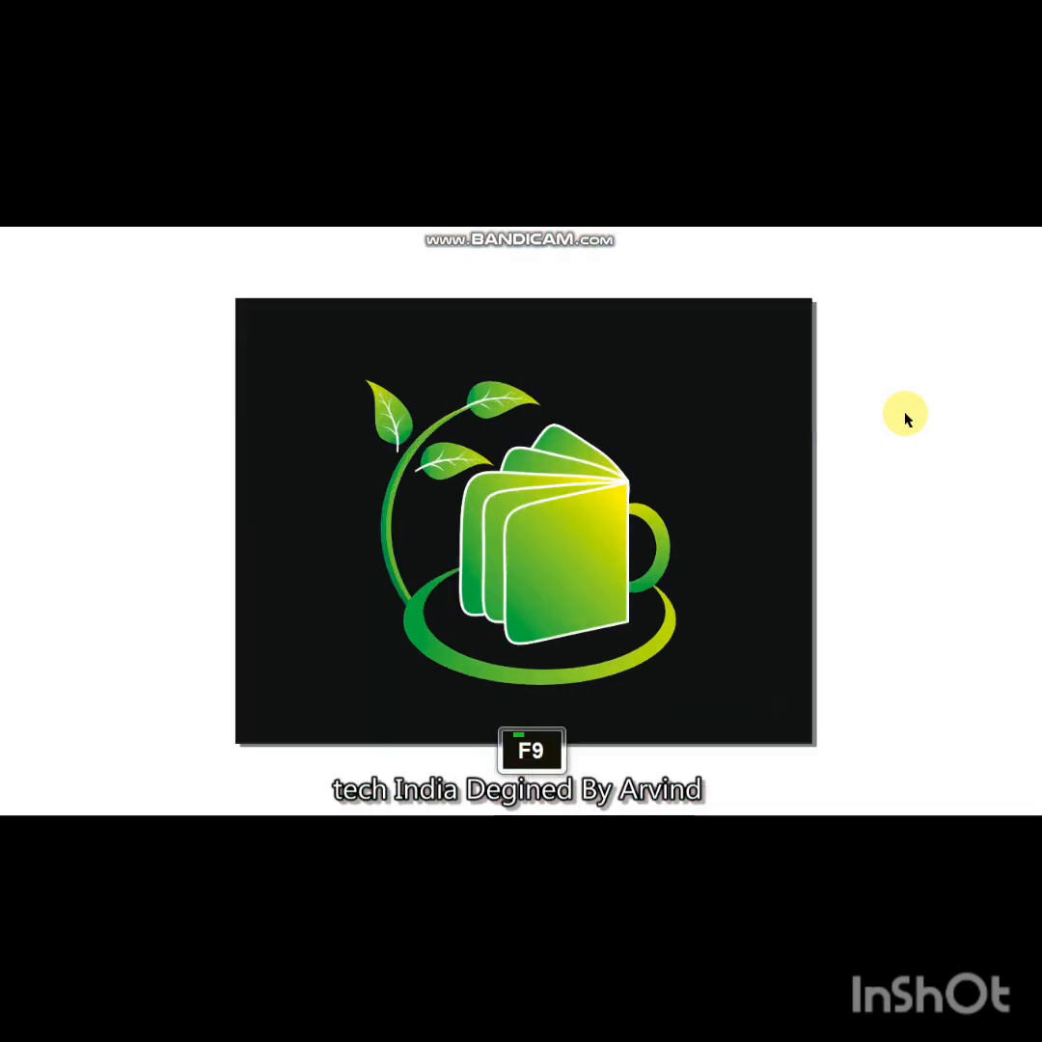